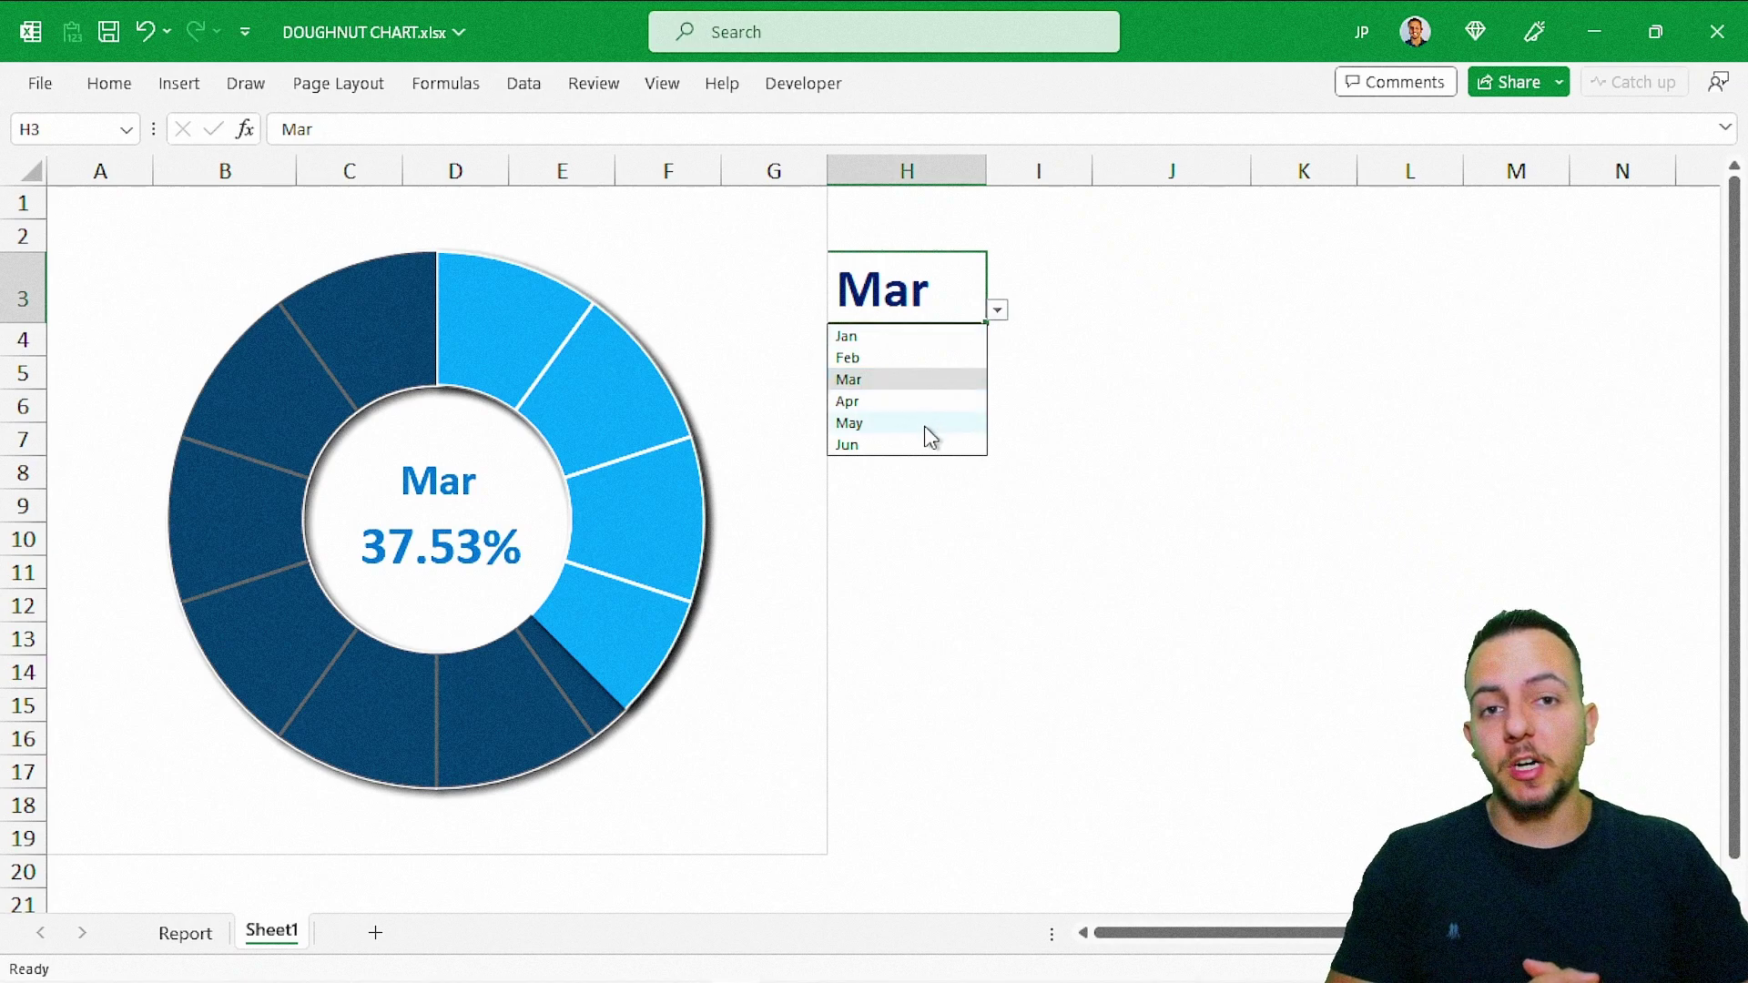
Step: Choose Jun, Mar, Feb and Jan in turn in cell H3 to preview how the finished doughnut chart responds
left_click(997, 310)
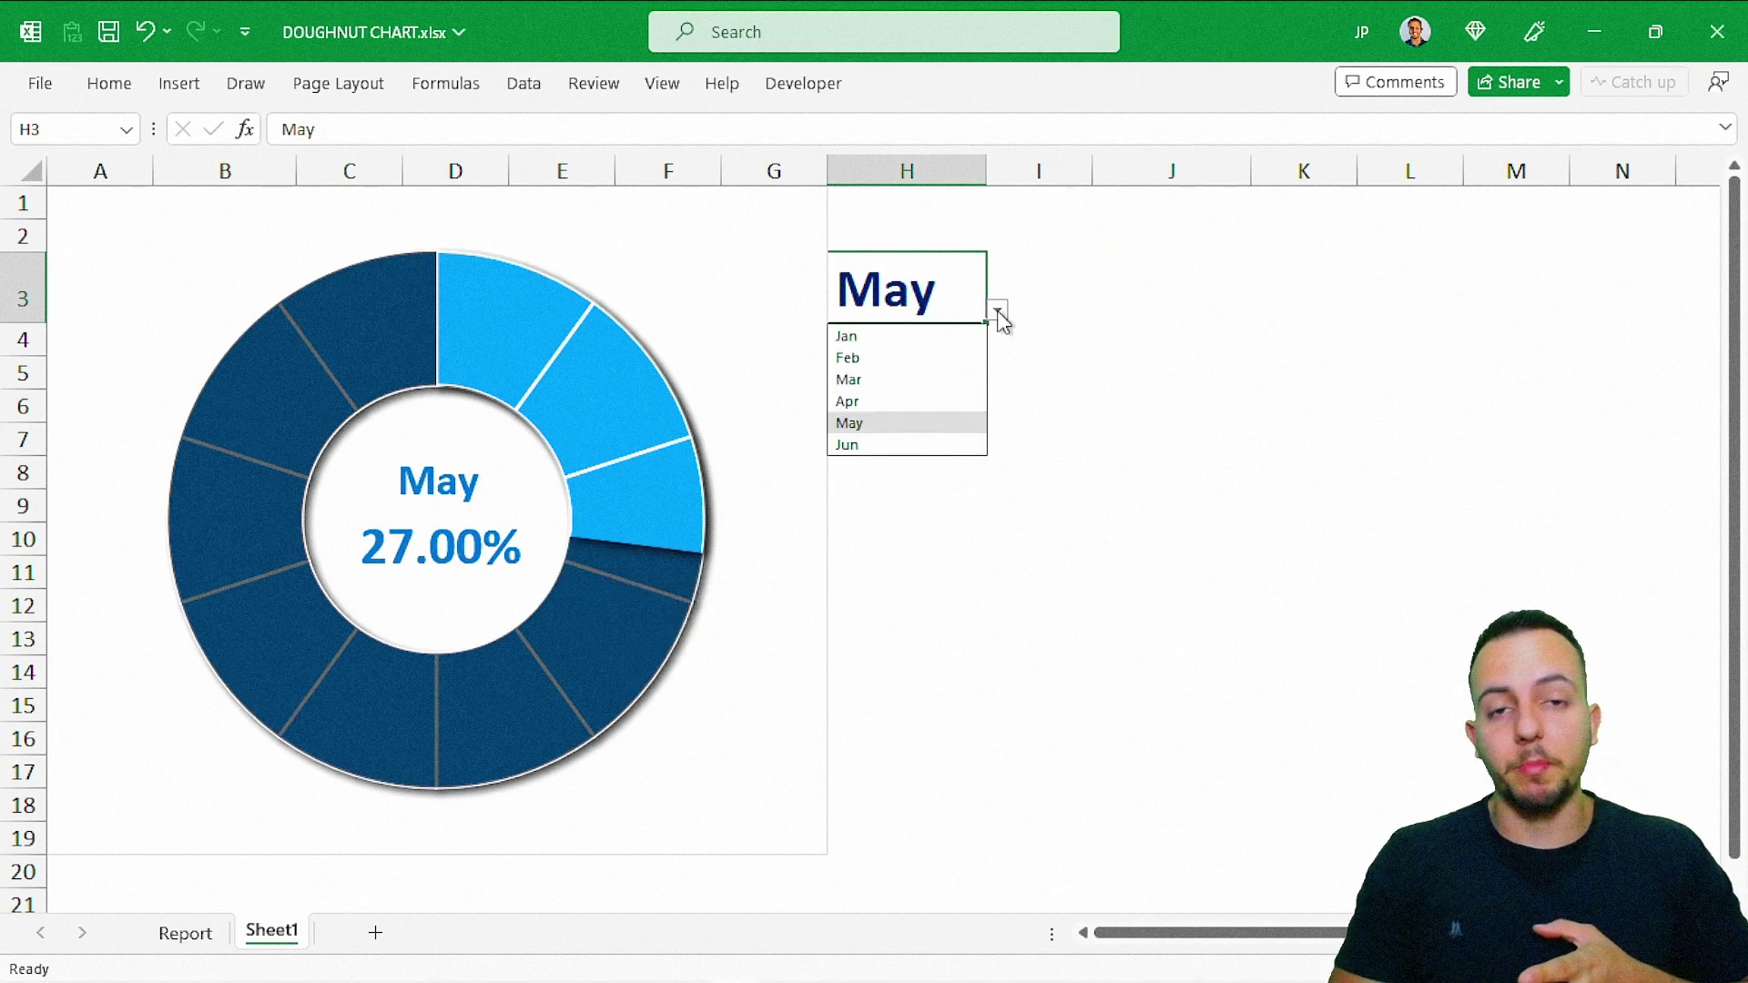
left_click(899, 446)
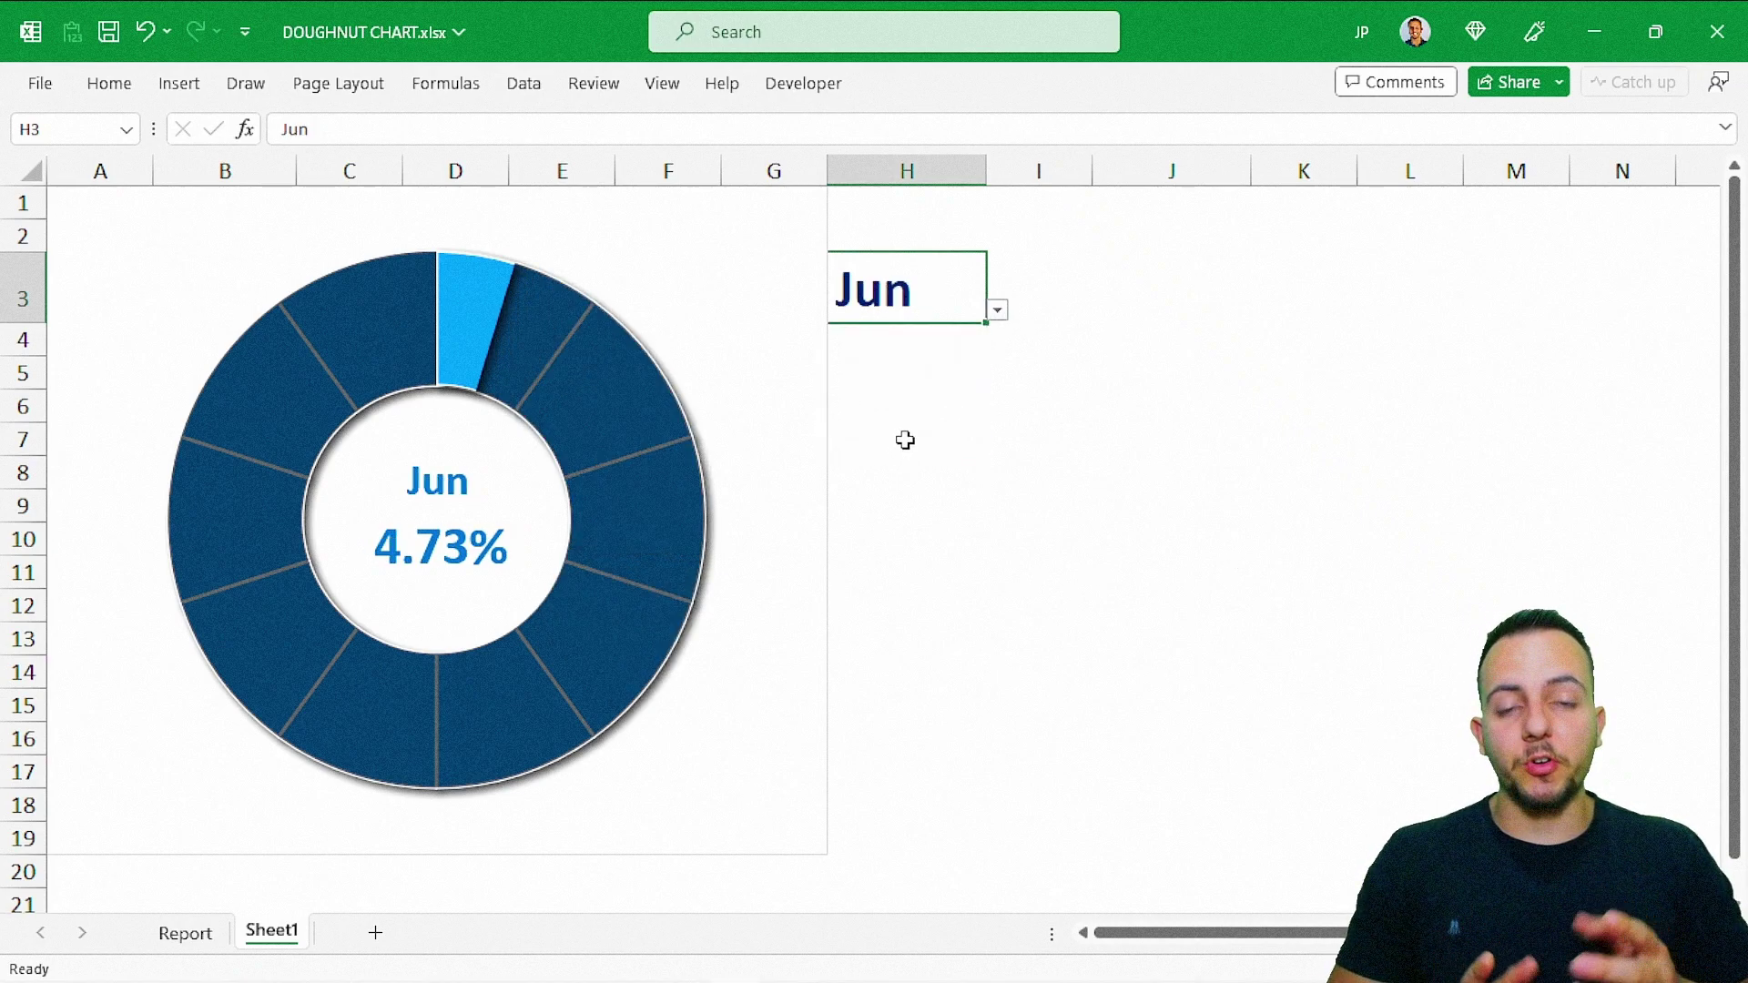
left_click(998, 310)
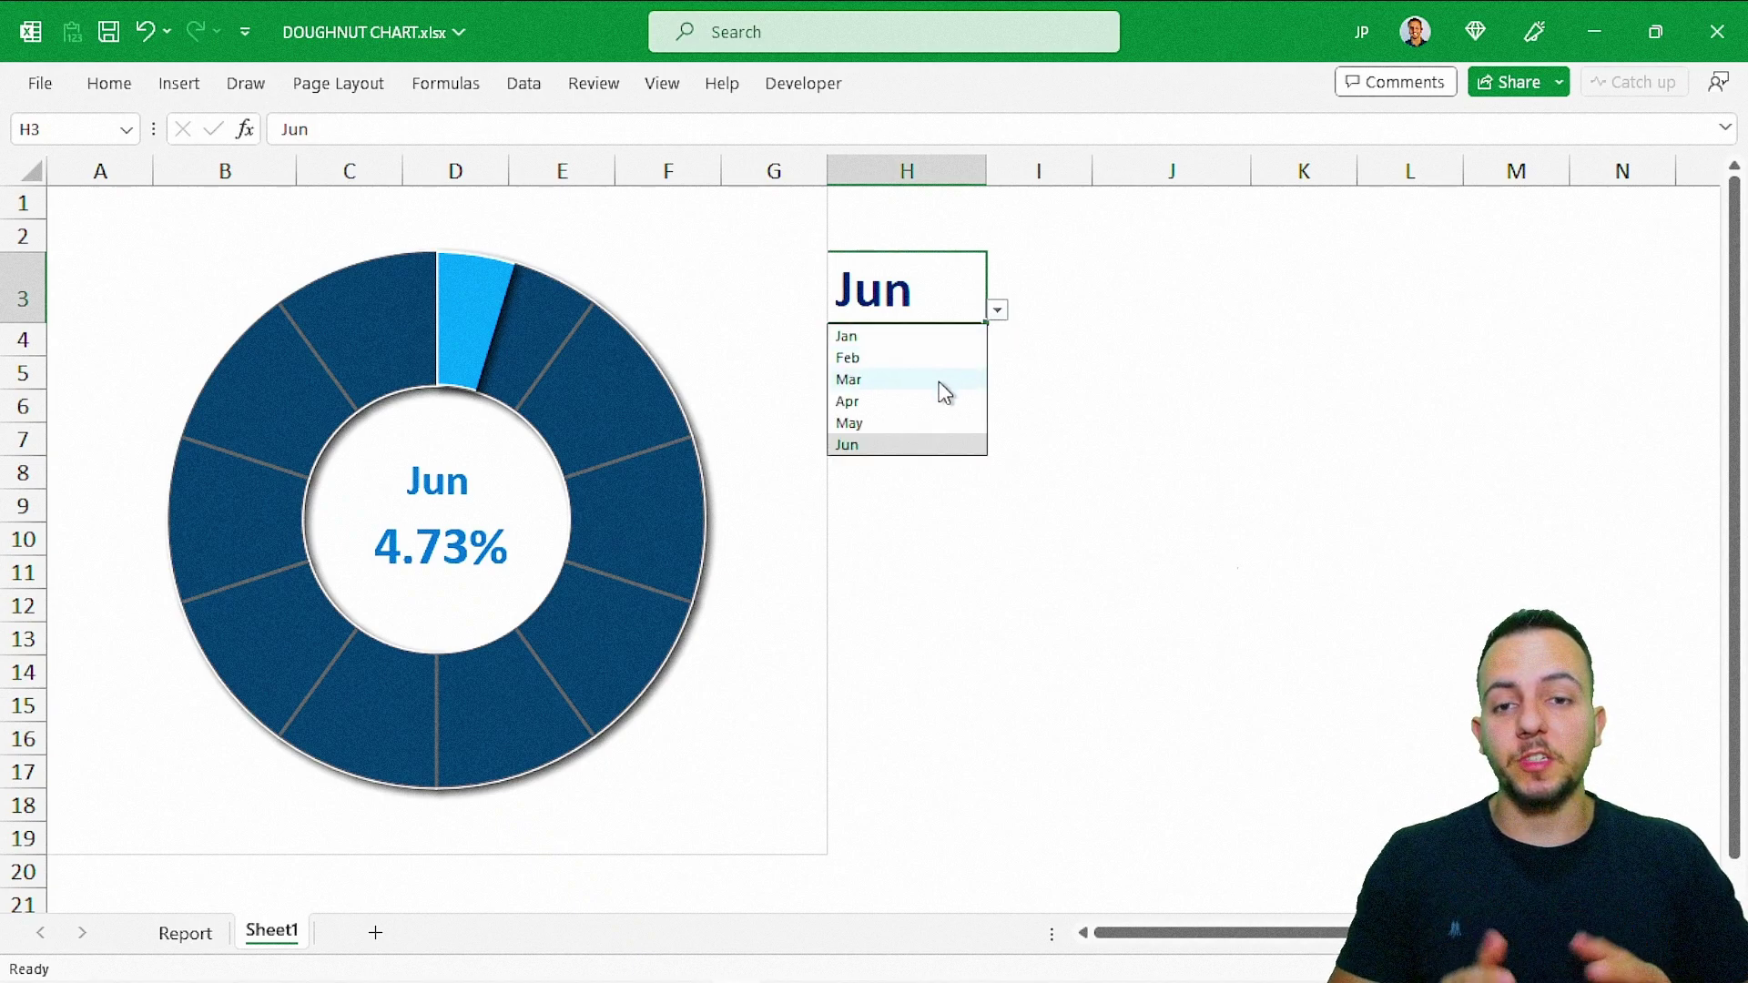
left_click(943, 380)
left_click(996, 311)
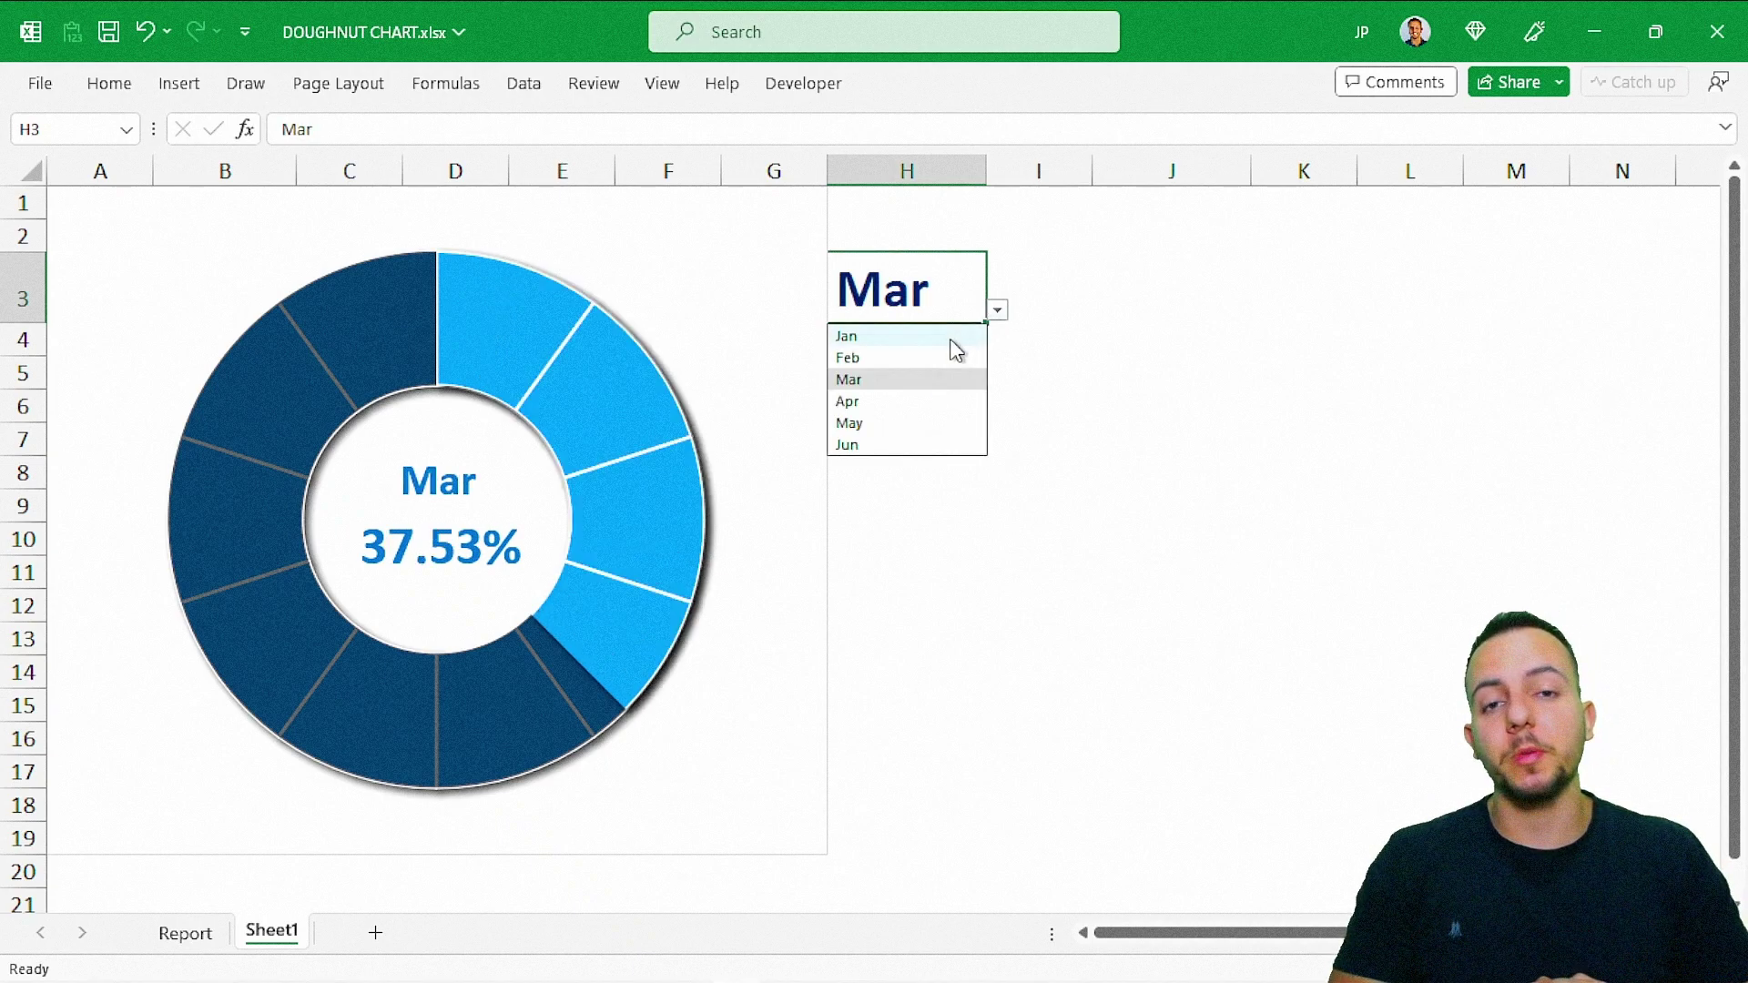
left_click(932, 357)
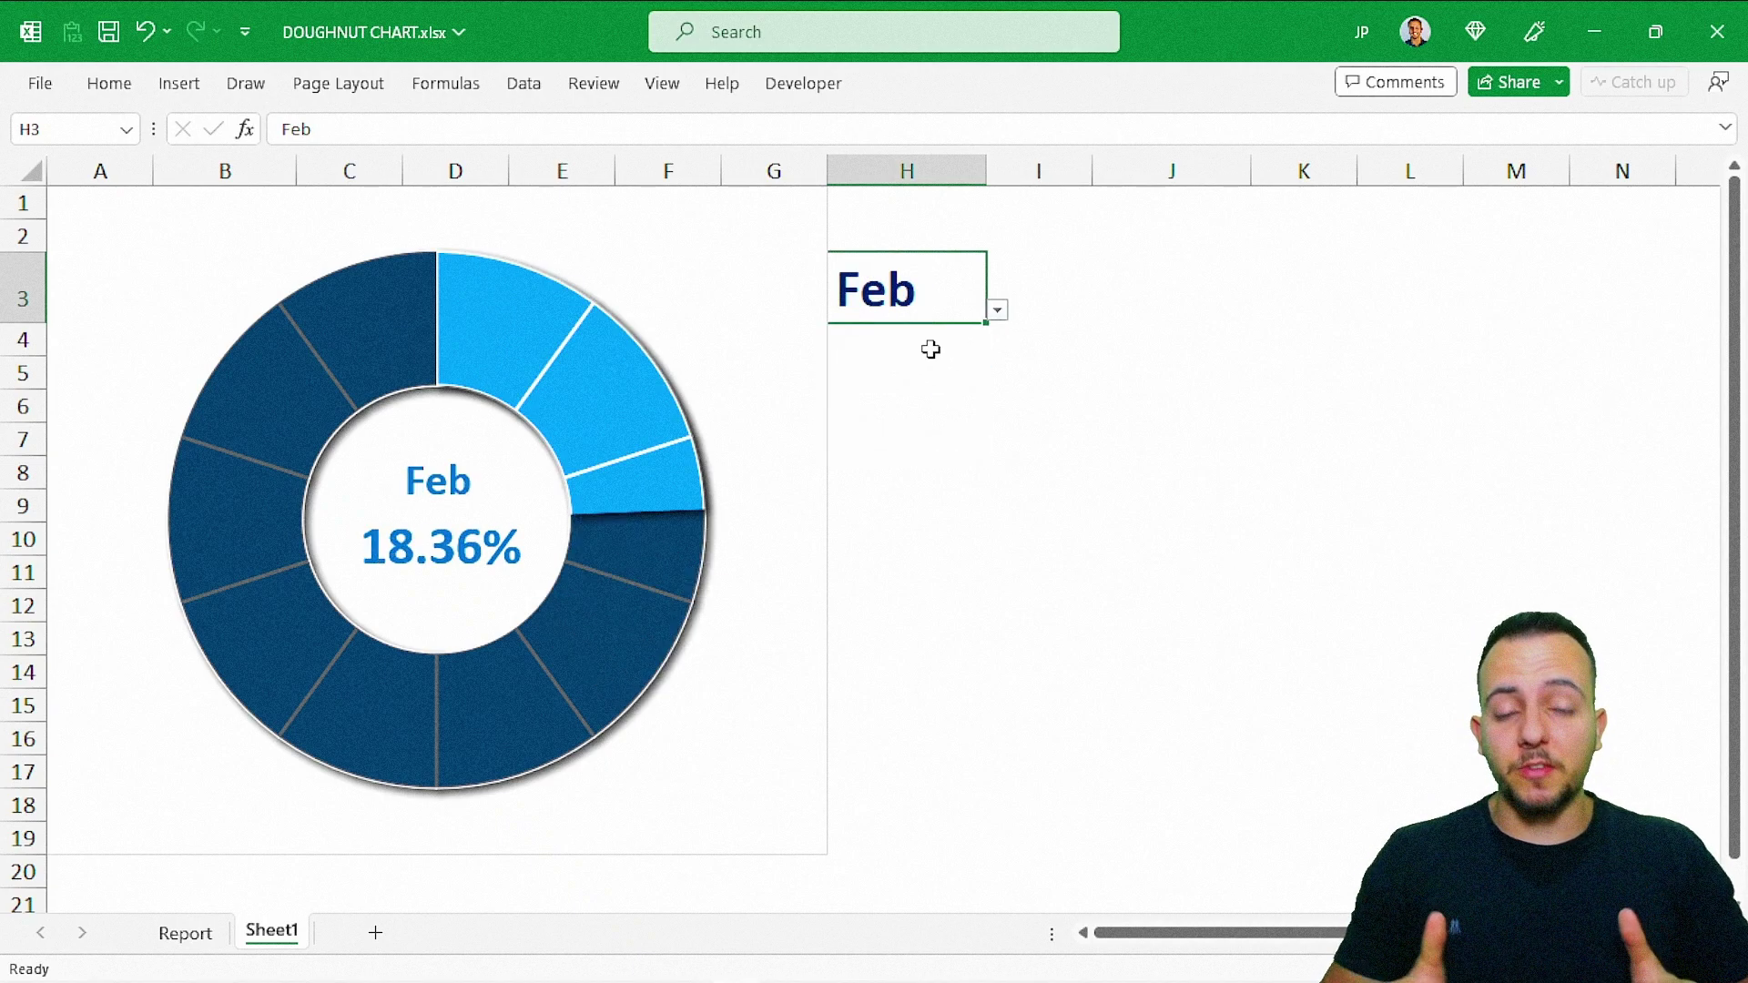
left_click(998, 311)
left_click(957, 333)
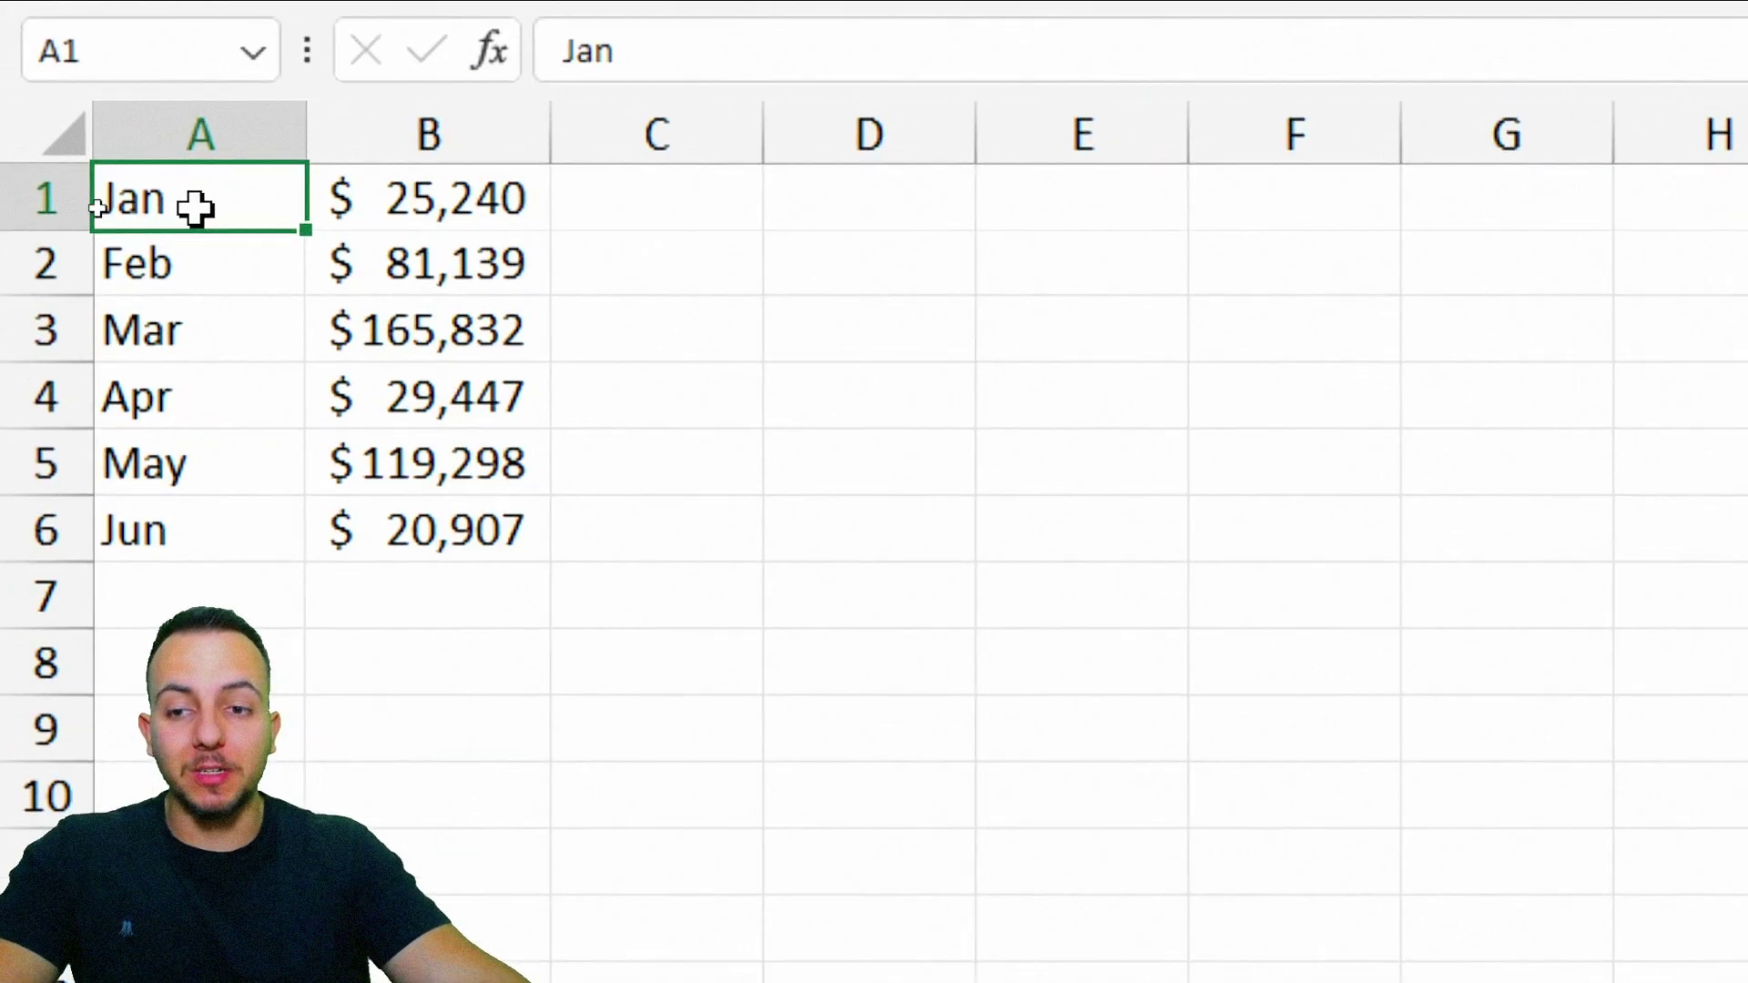
left_click(286, 474)
mouse_move(50, 110)
left_mouse_down()
mouse_move(205, 305)
mouse_move(560, 597)
left_mouse_up()
left_click_drag(610, 478, 824, 478)
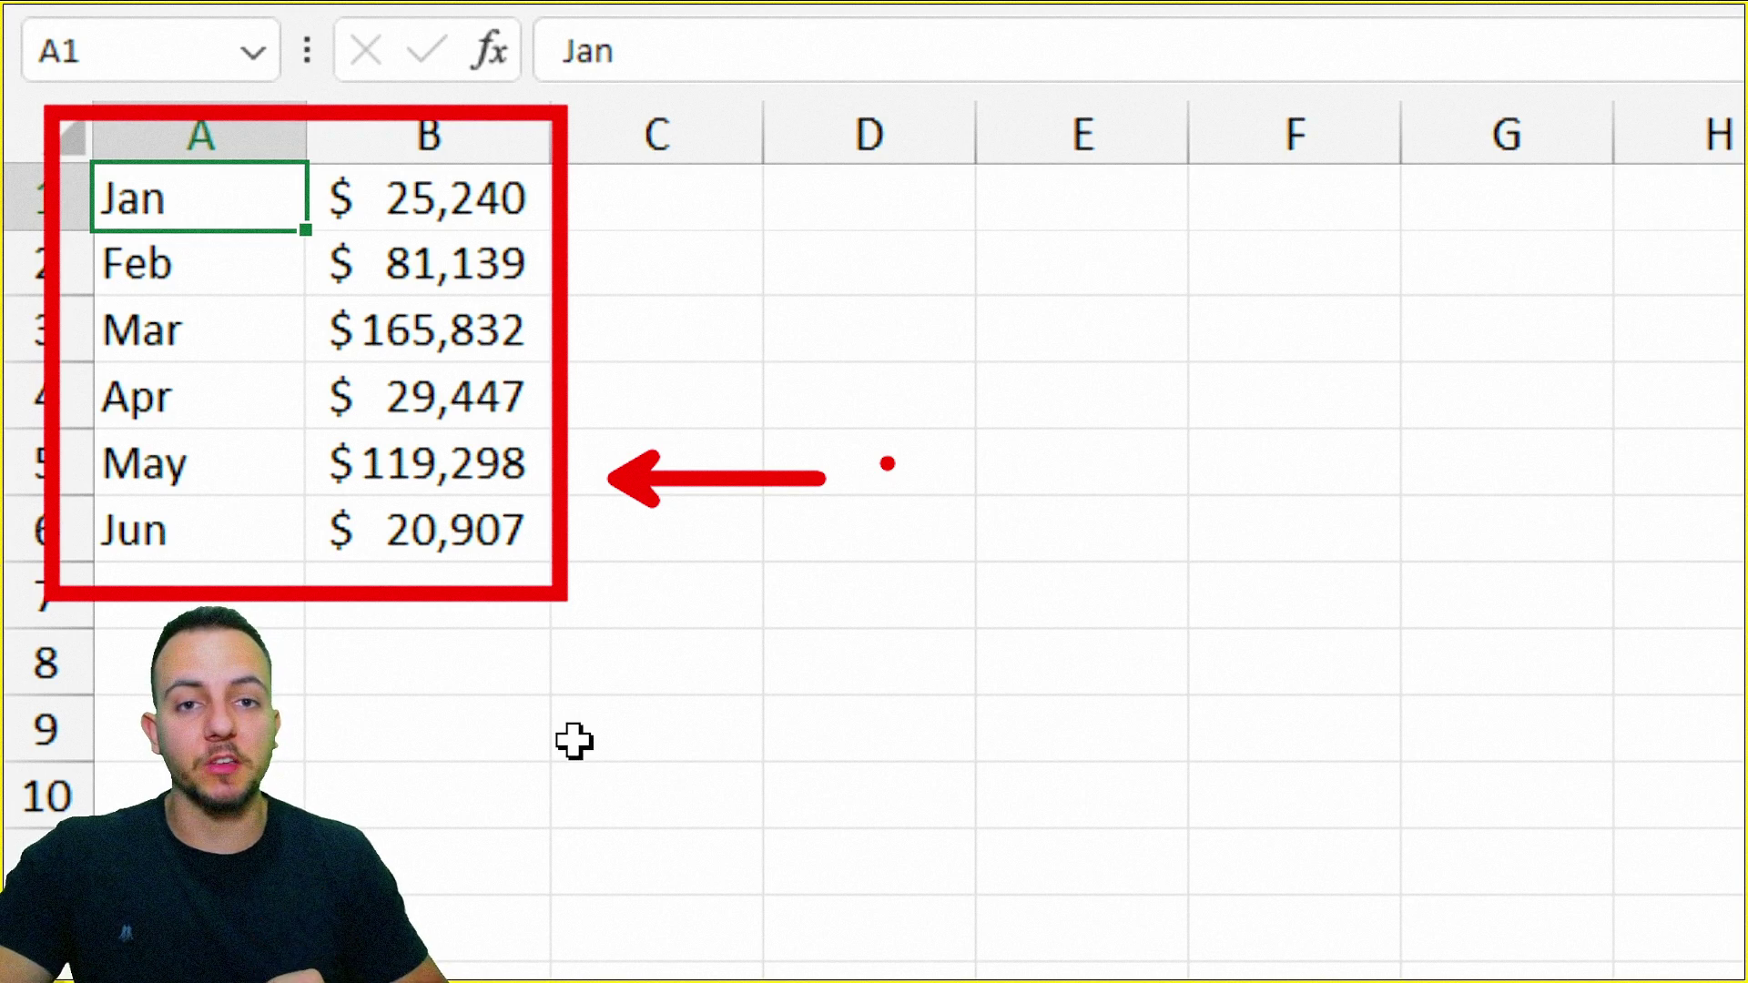
key("ctrl+z")
key("ctrl+z")
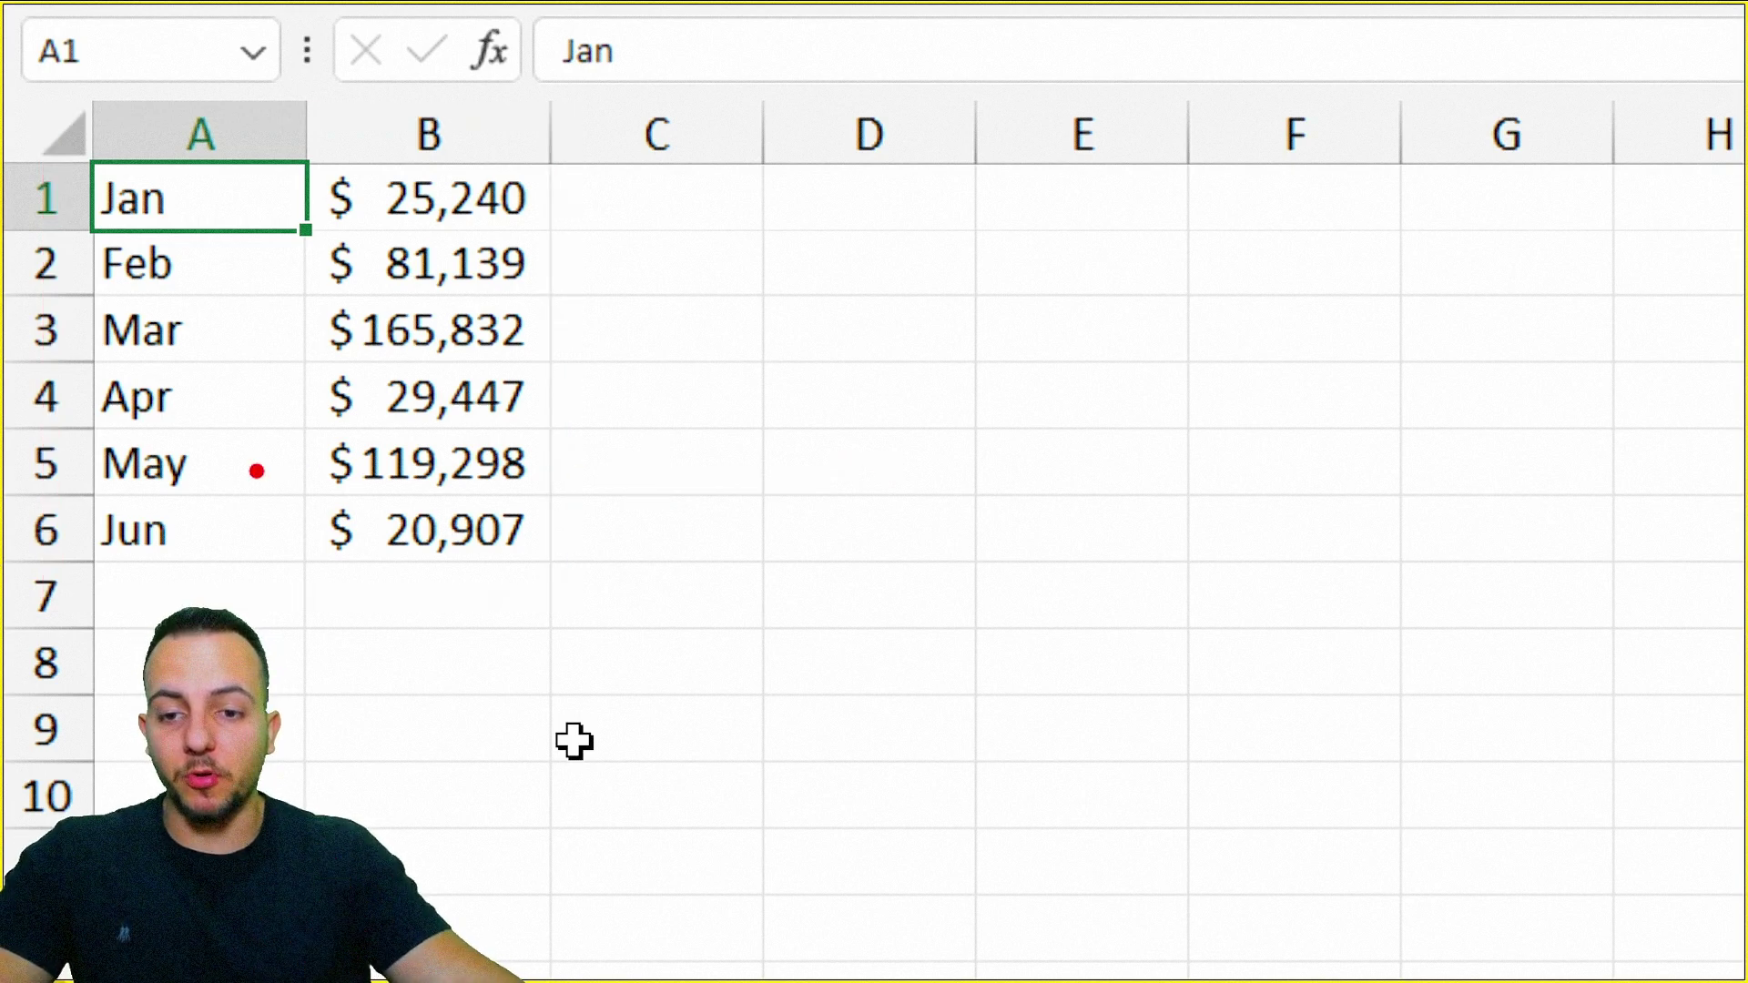
left_click_drag(240, 417, 345, 695)
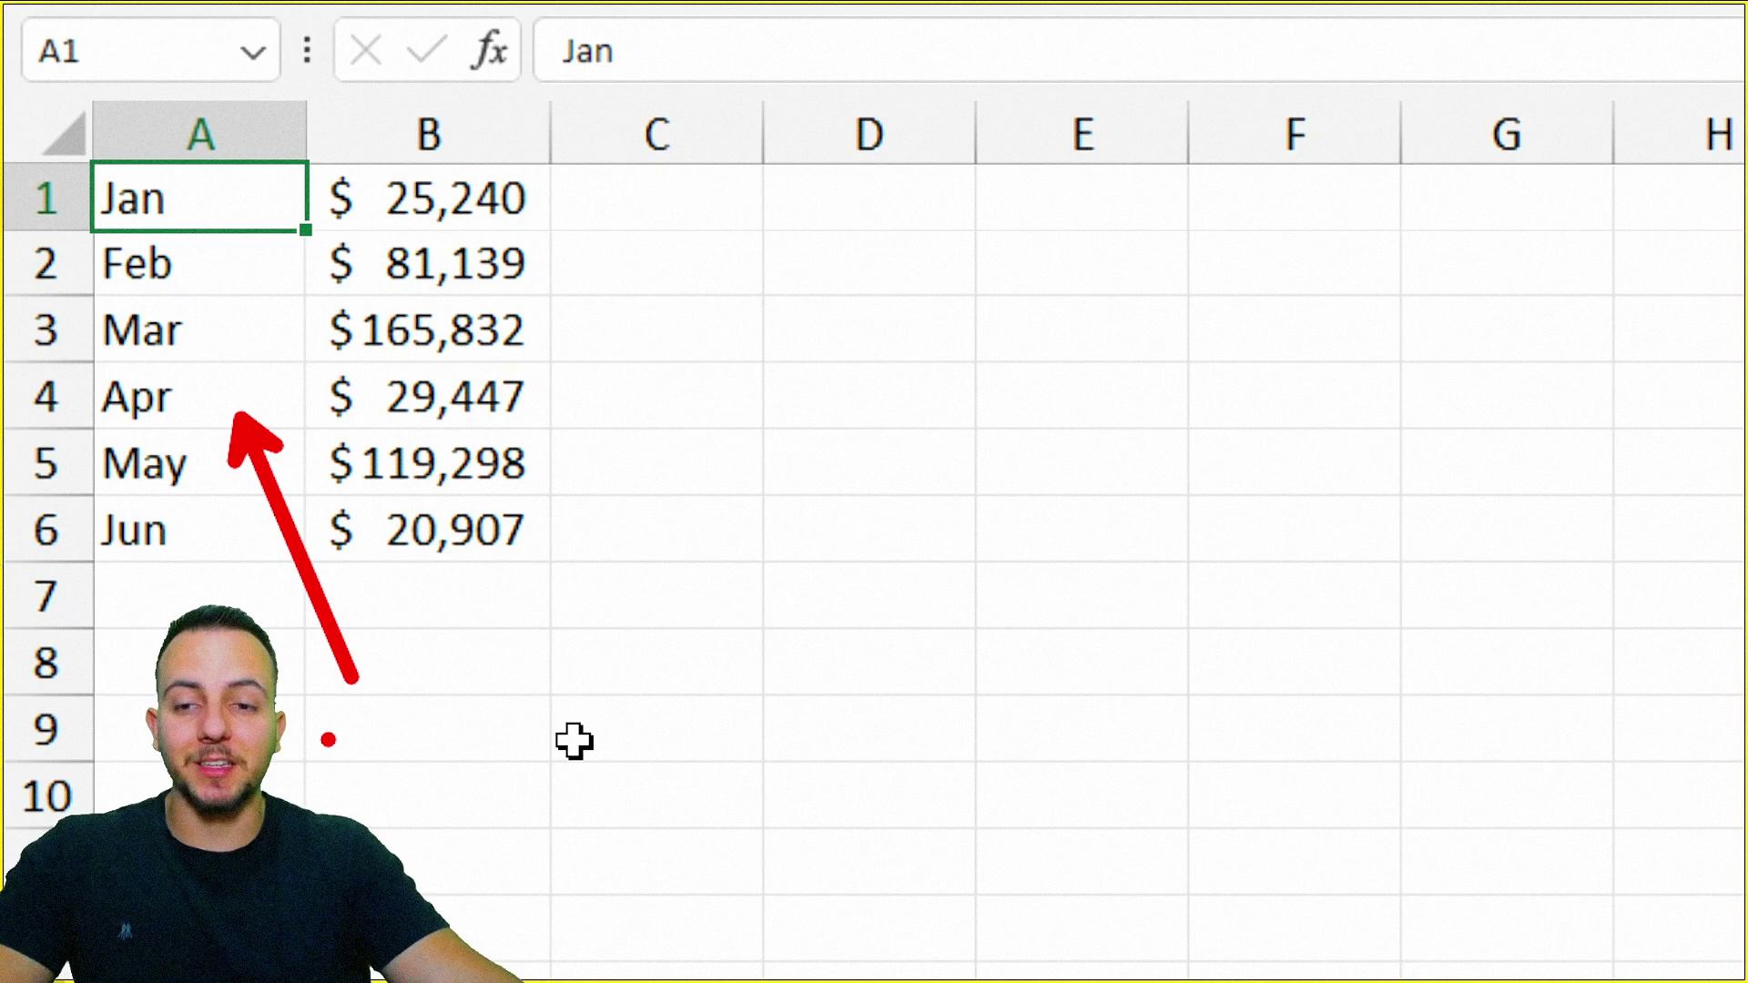
mouse_move(92, 156)
left_mouse_down()
mouse_move(293, 476)
mouse_move(308, 569)
left_mouse_up()
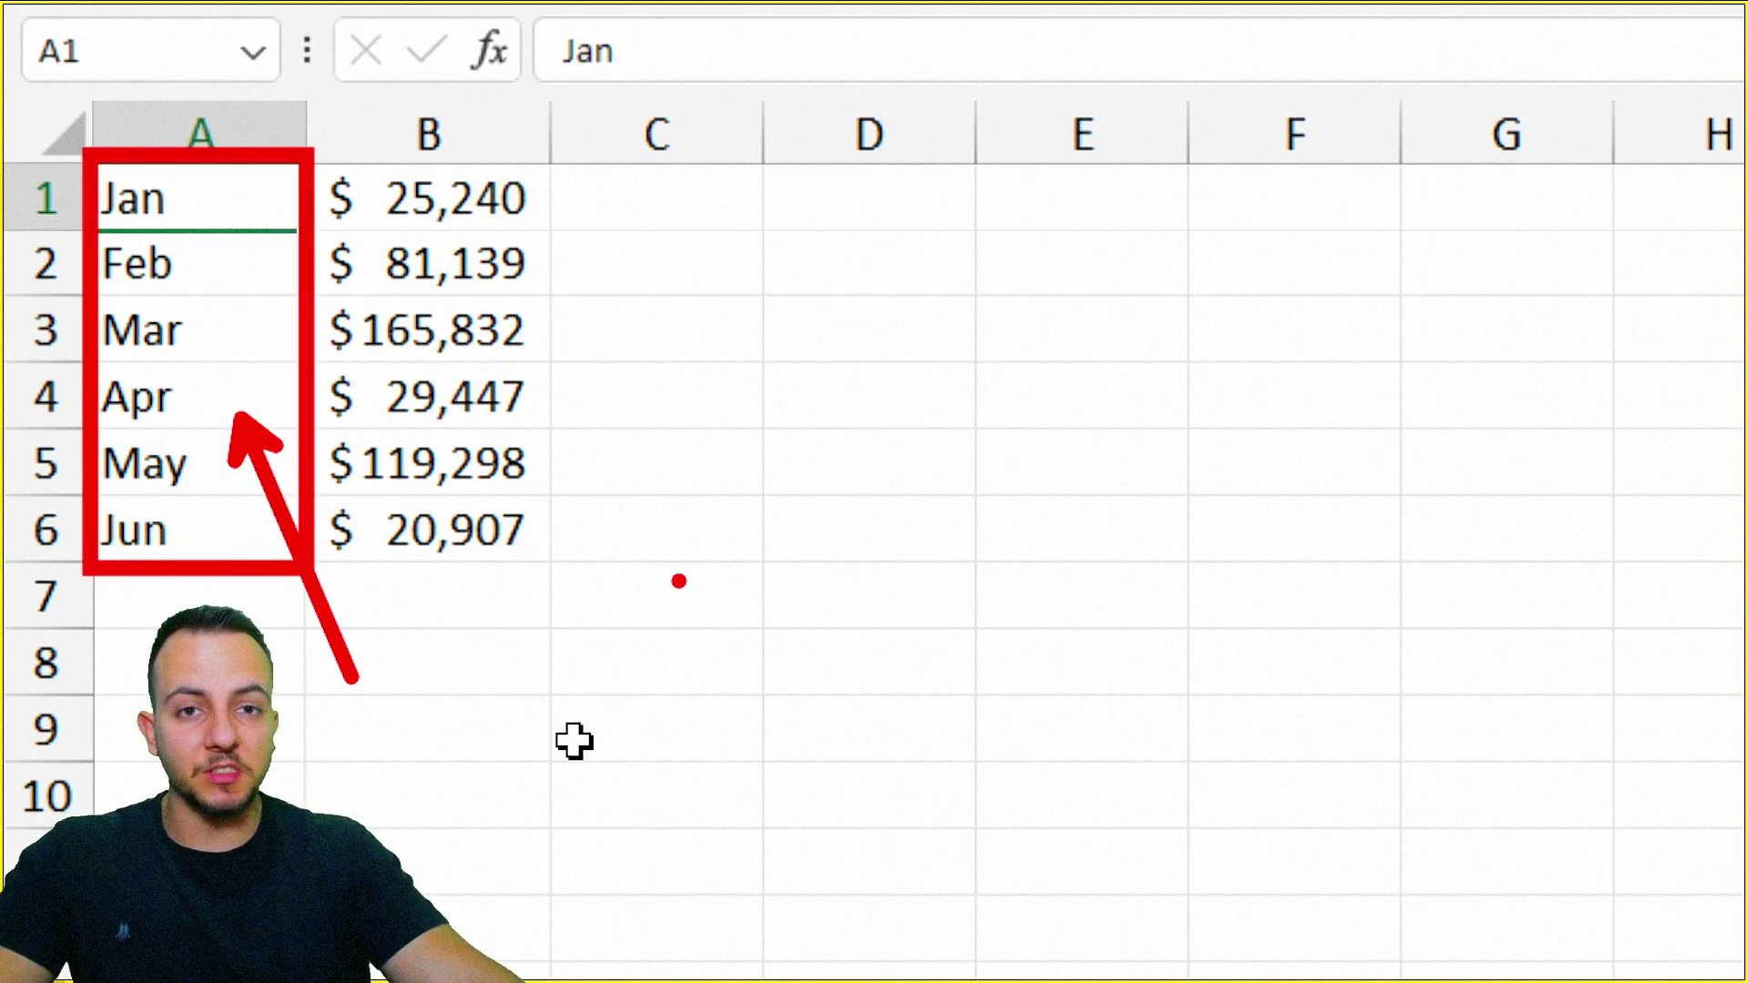
key("ctrl+z")
key("ctrl+z")
left_click_drag(299, 141, 567, 573)
left_click_drag(583, 510, 813, 510)
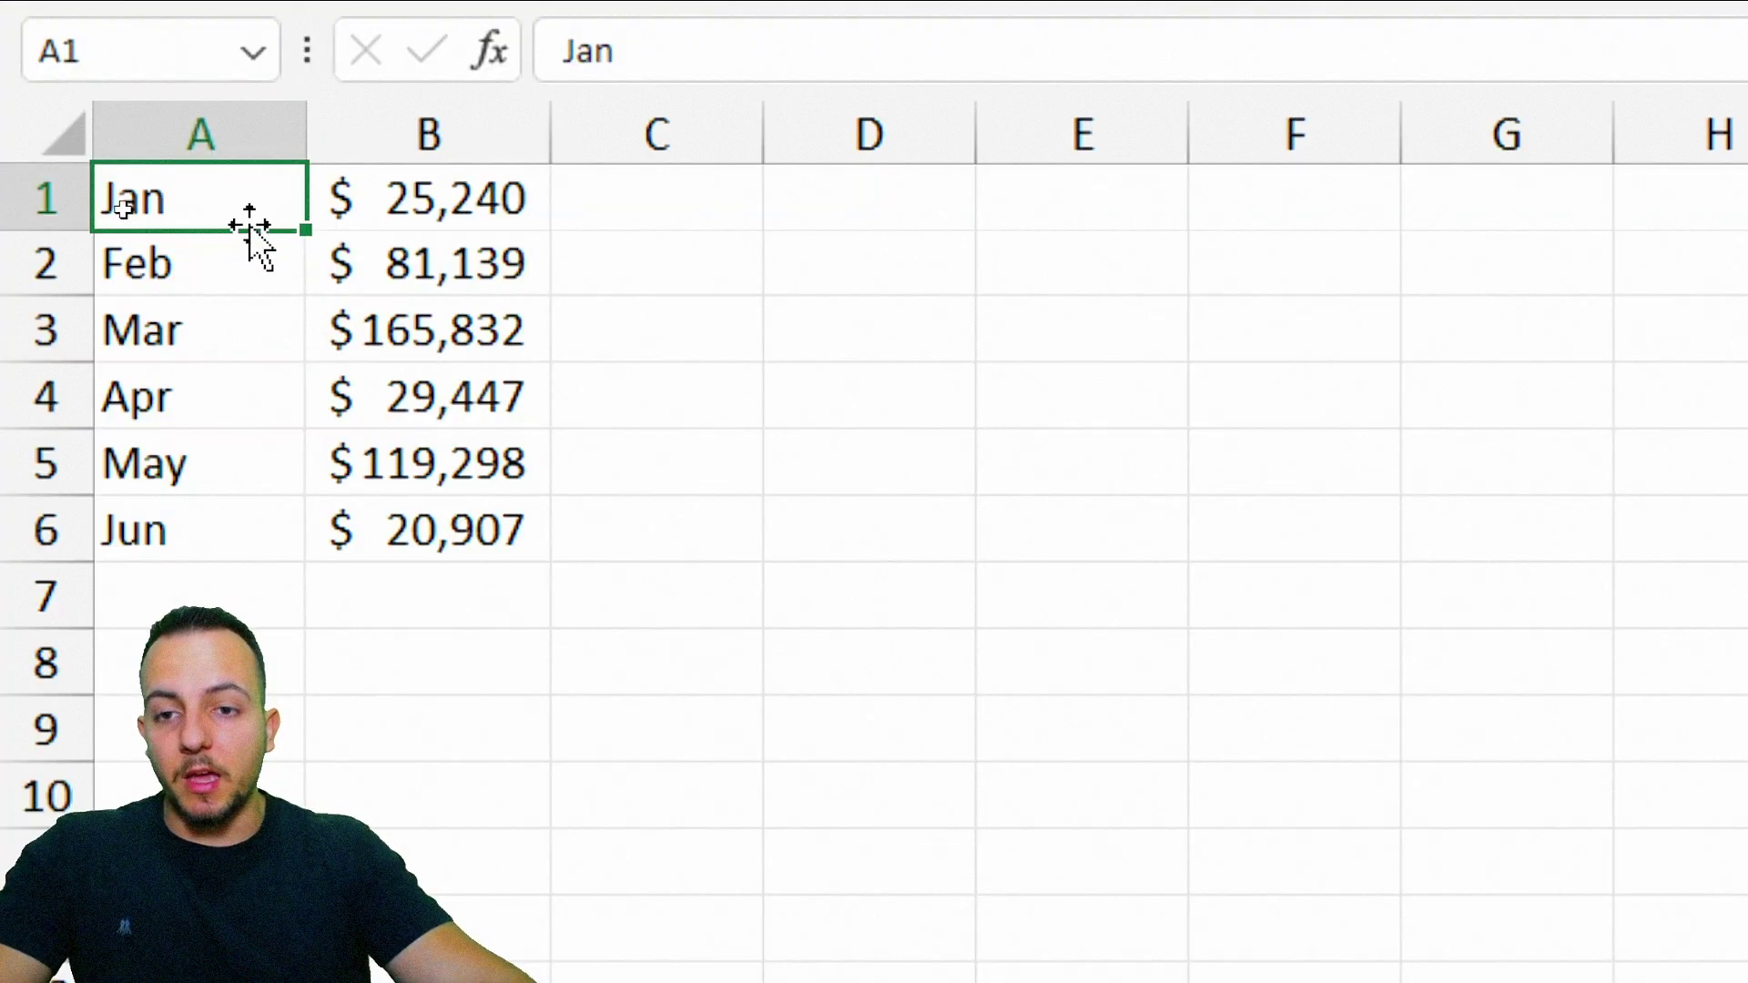
left_click_drag(233, 198, 428, 528)
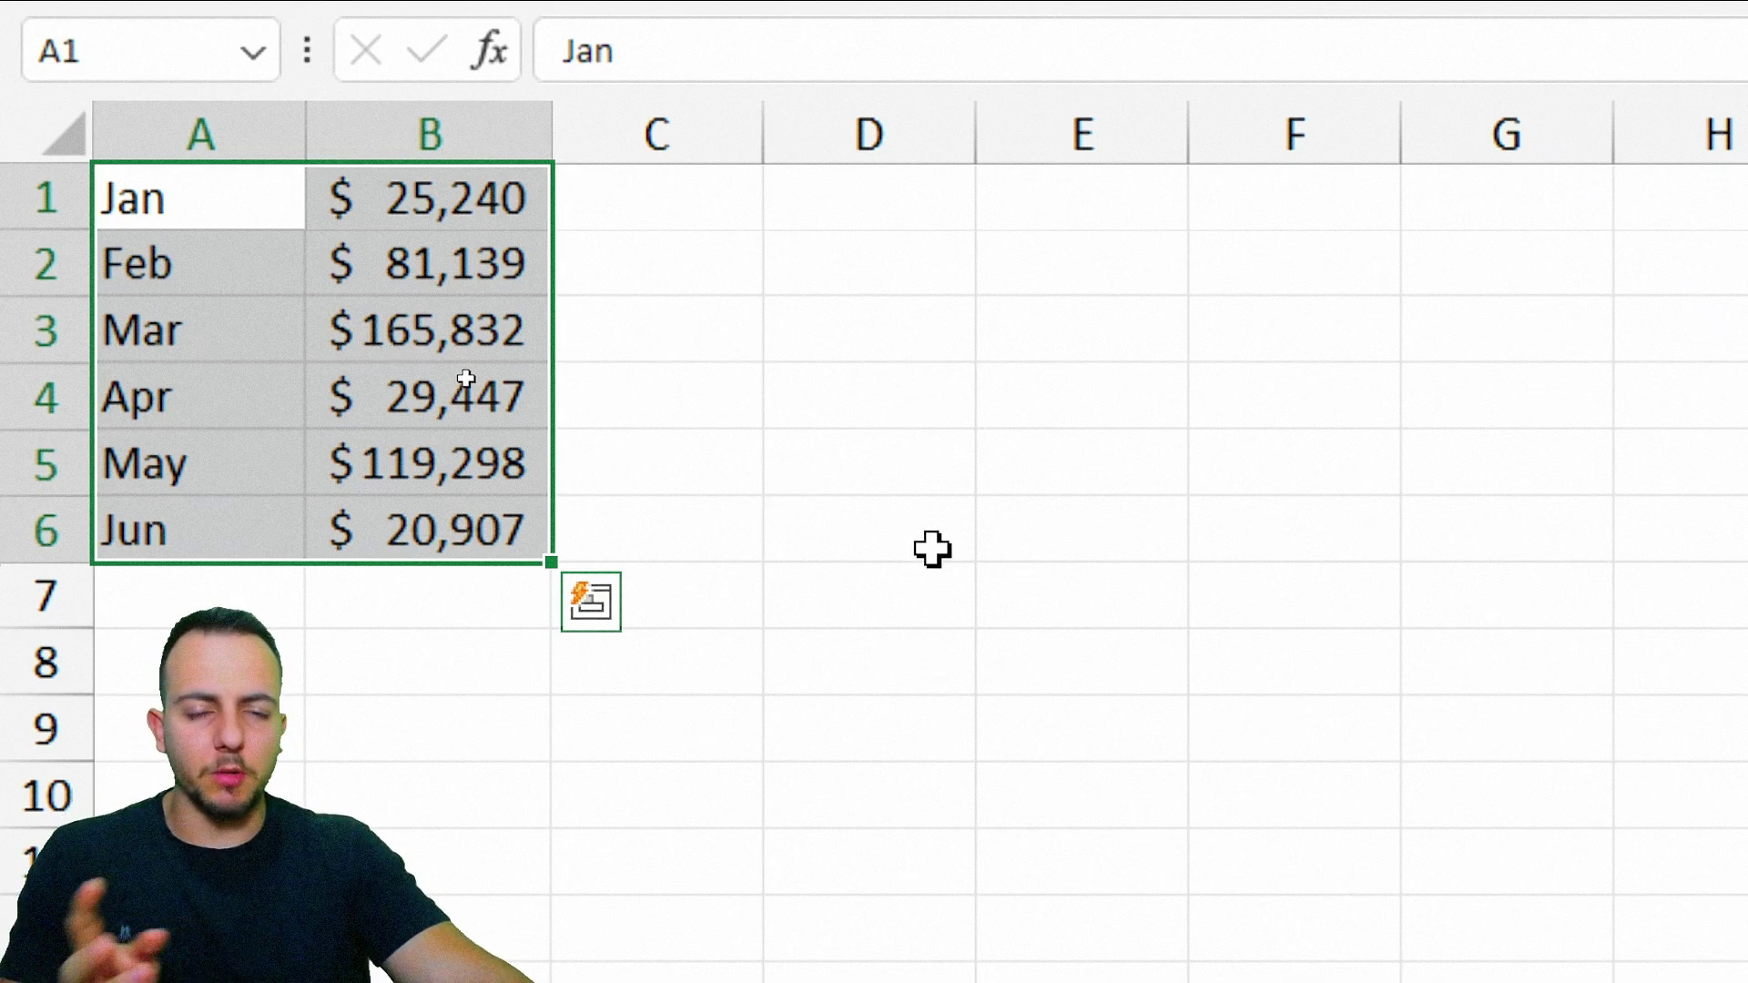
left_click_drag(179, 269, 382, 289)
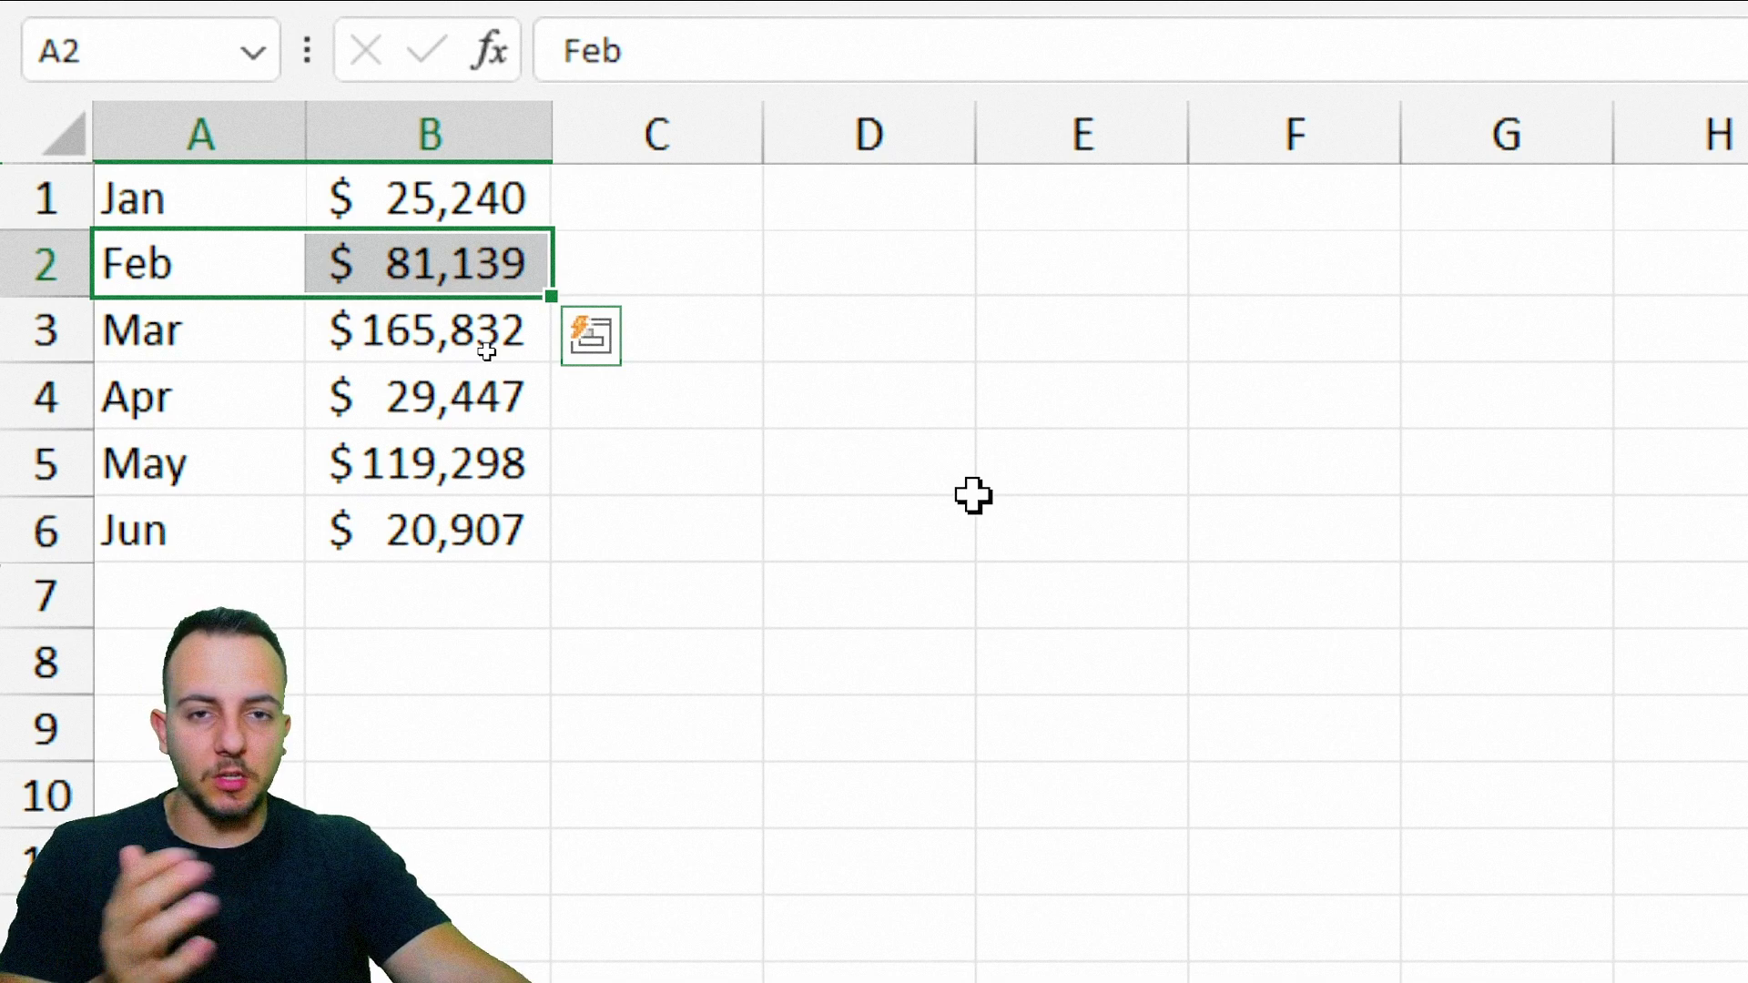
Step: Enter the label TOTAL in cell A8 below the month list
left_click_drag(292, 682, 344, 666)
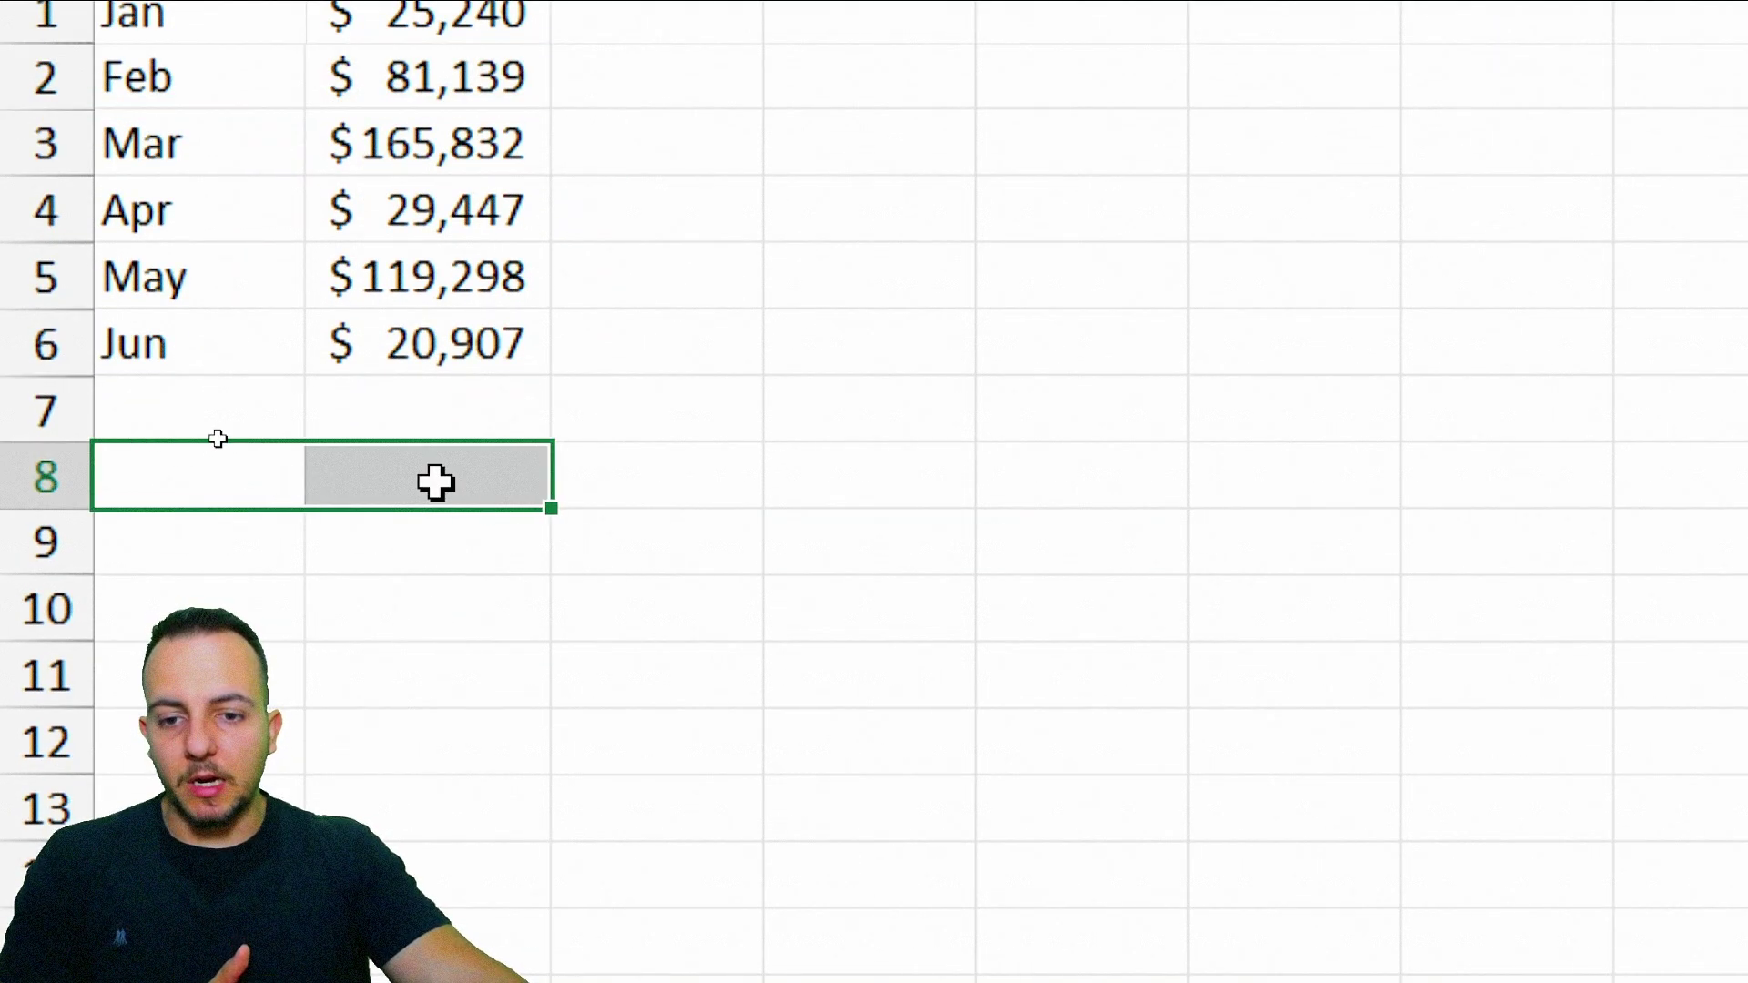
key("shift+Left")
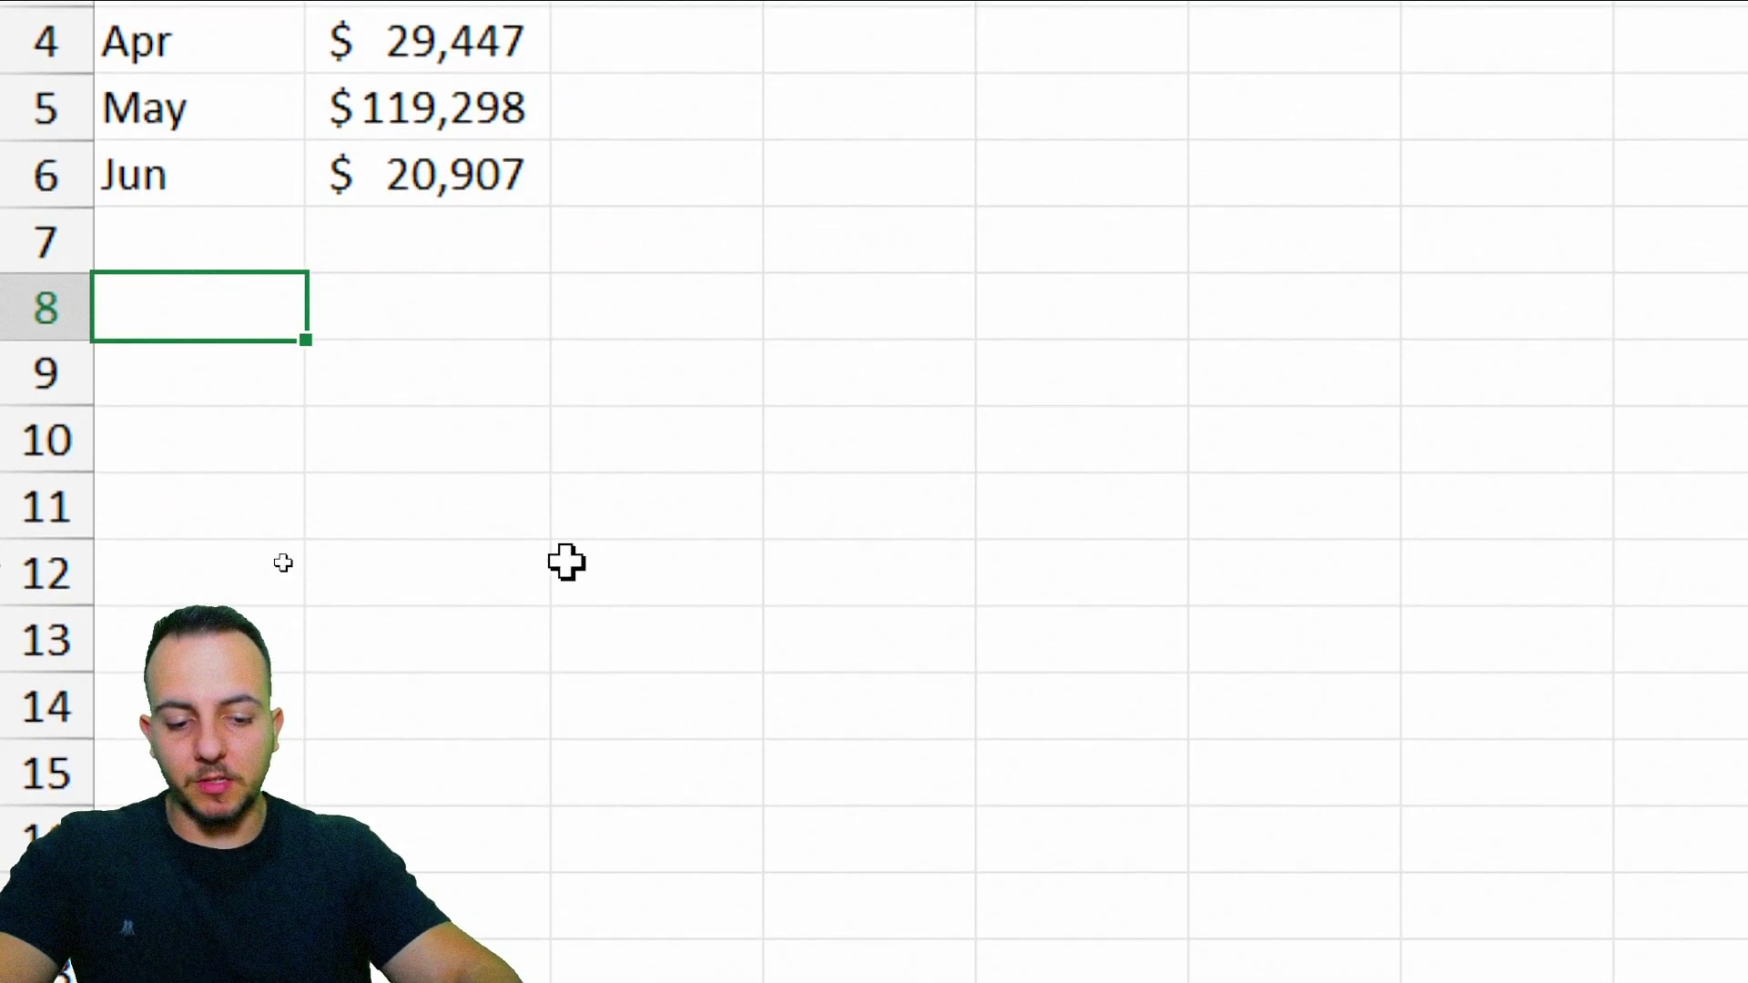
key("Tab")
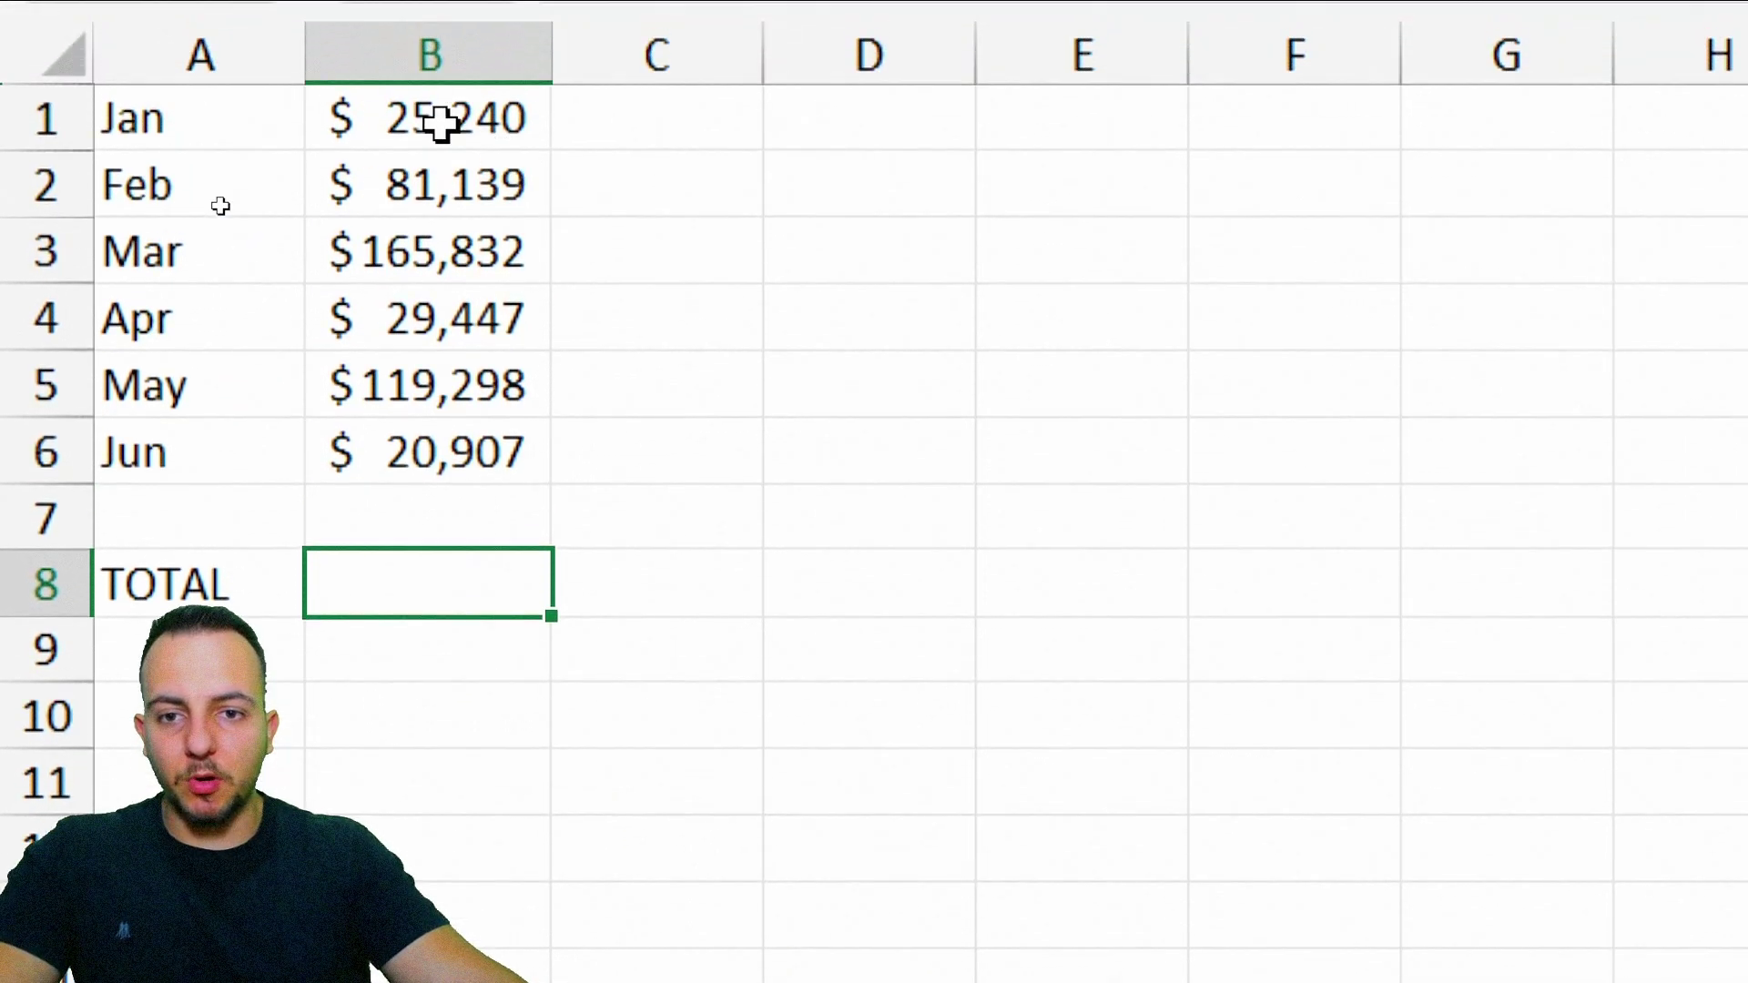
Step: Sum the monthly amounts in cell B8 with the formula =SUM(B1:B6)
left_click_drag(441, 124, 437, 438)
left_click(425, 593)
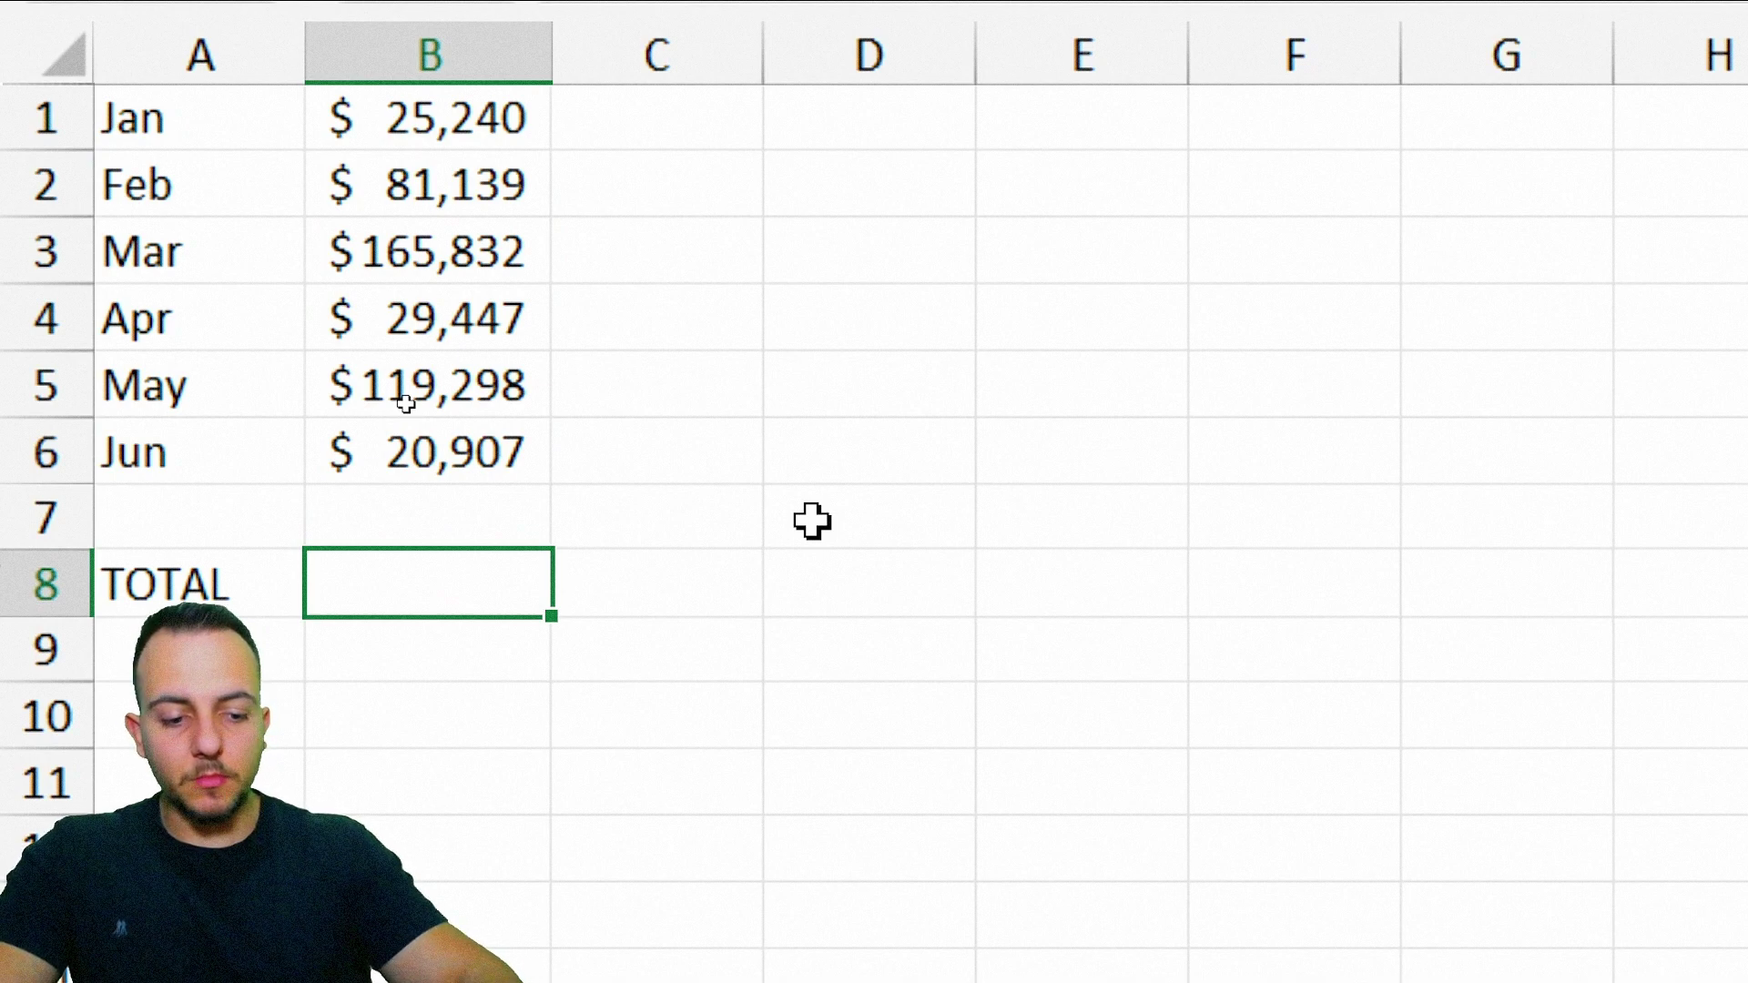
type("=SUM")
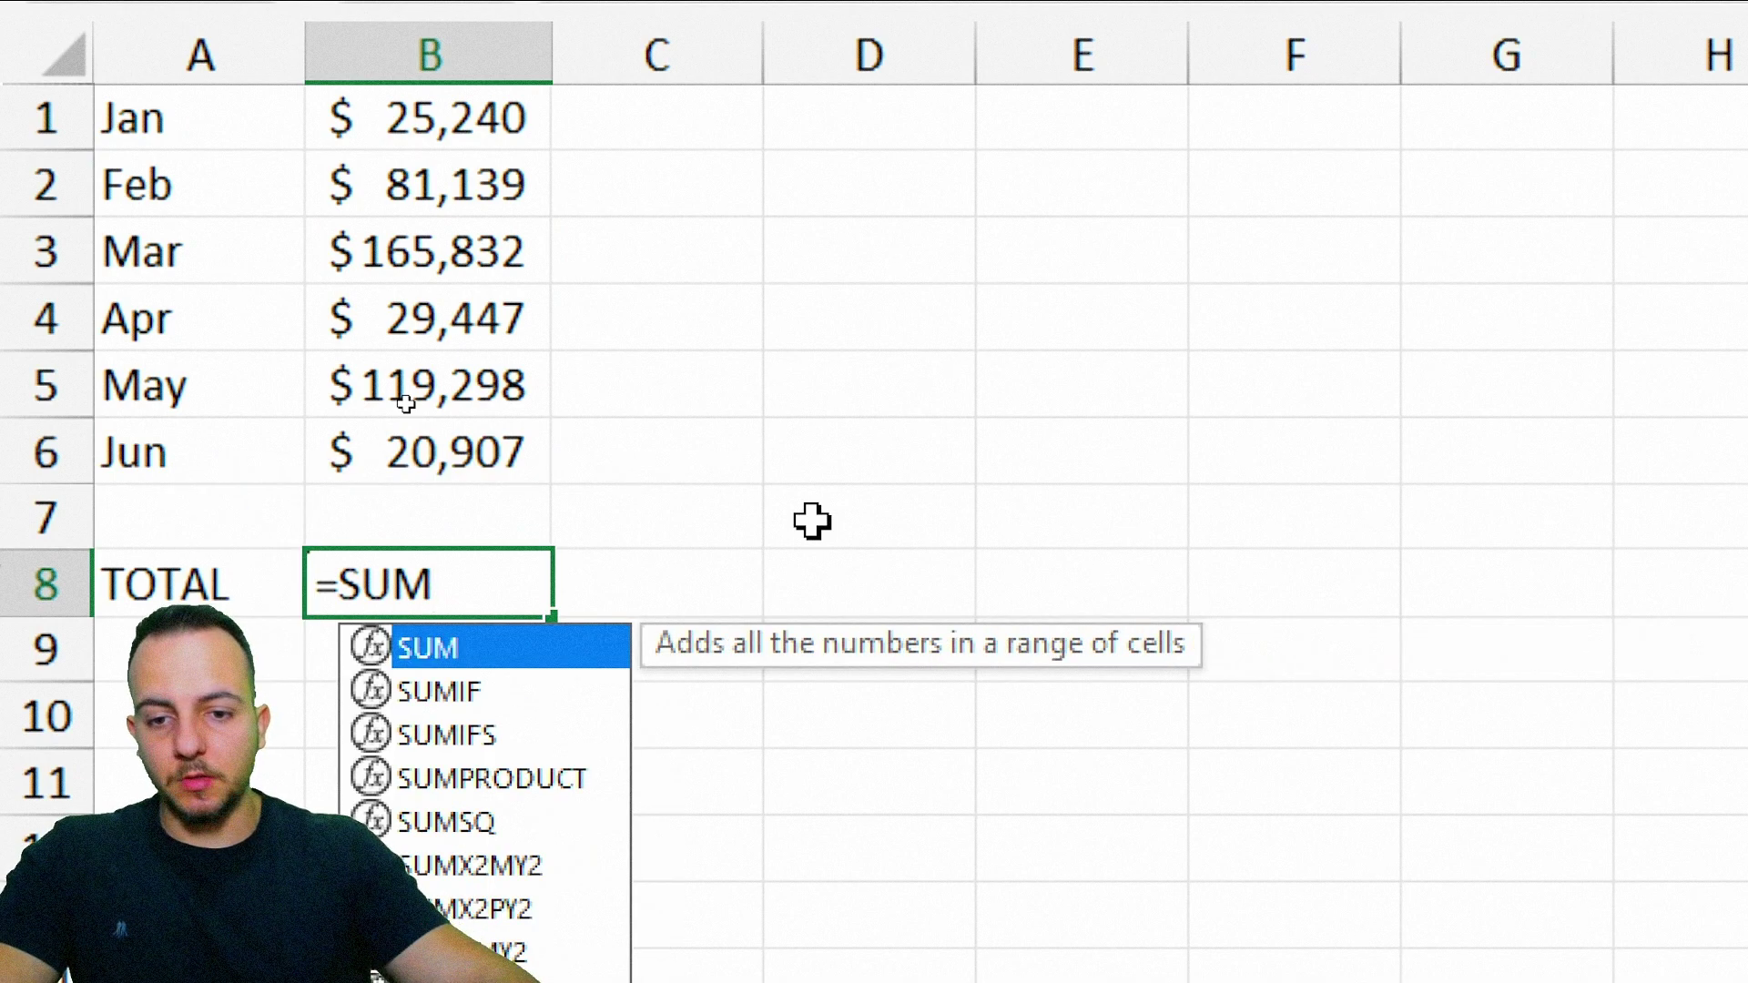
double_click(499, 664)
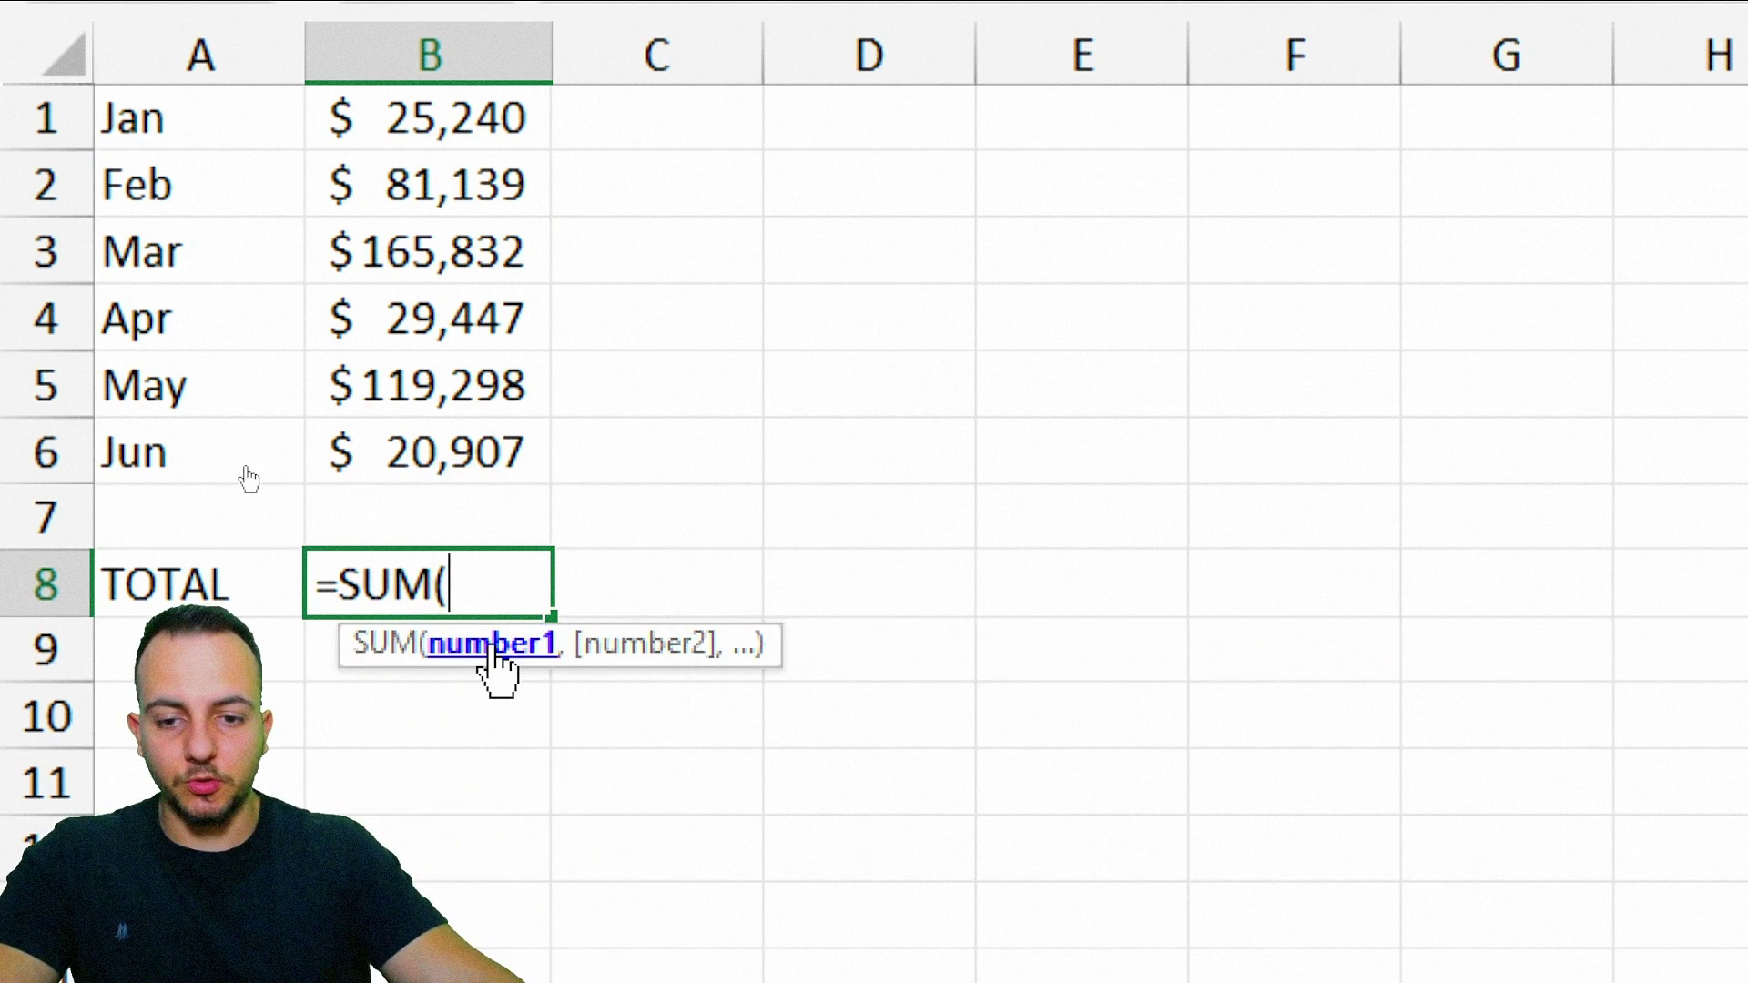
left_click_drag(460, 118, 437, 430)
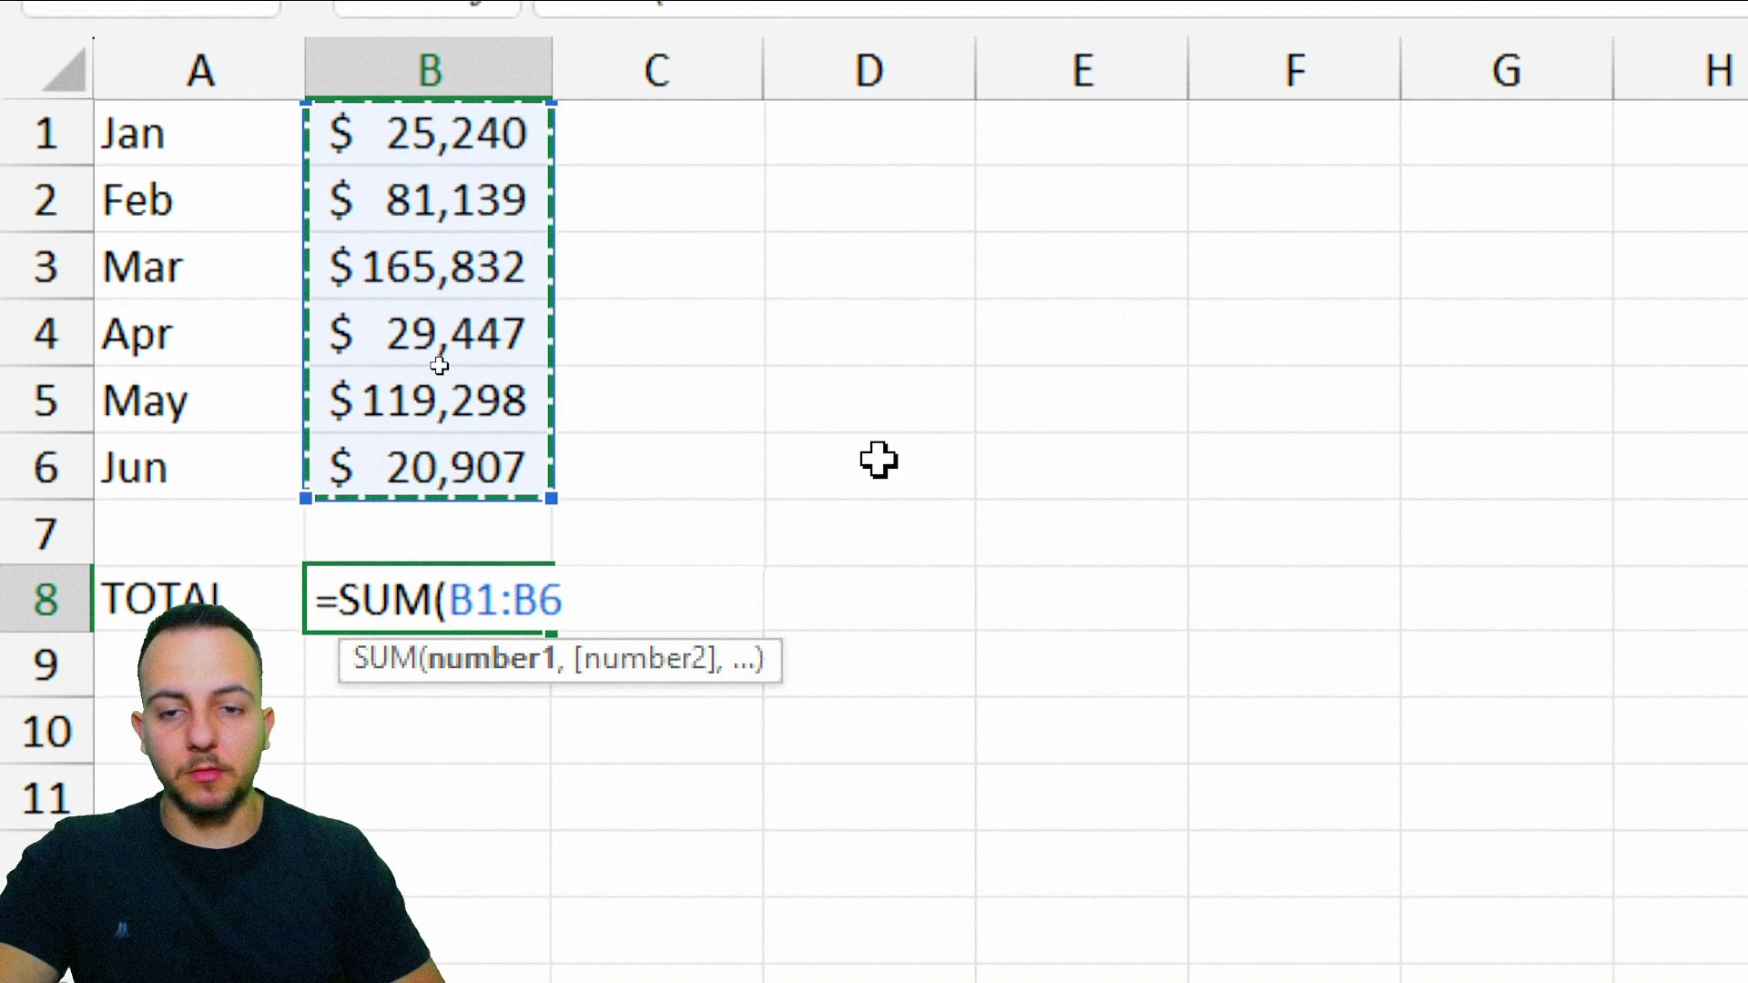
type(")")
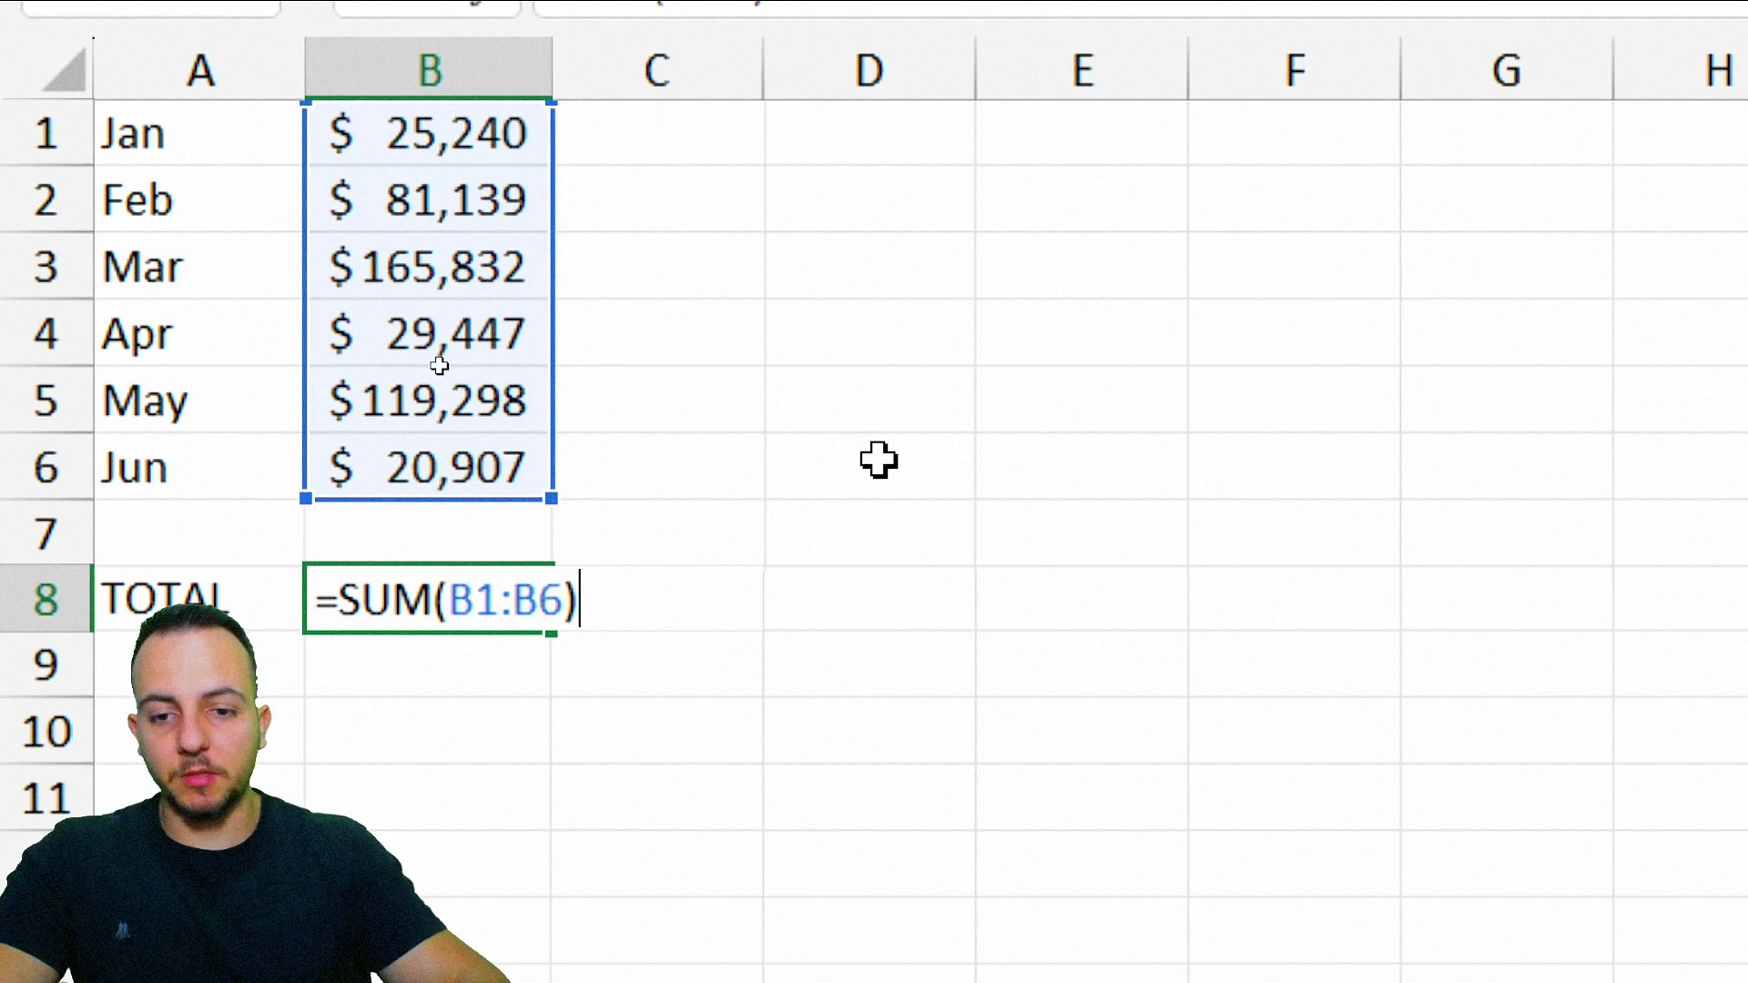
key("Return")
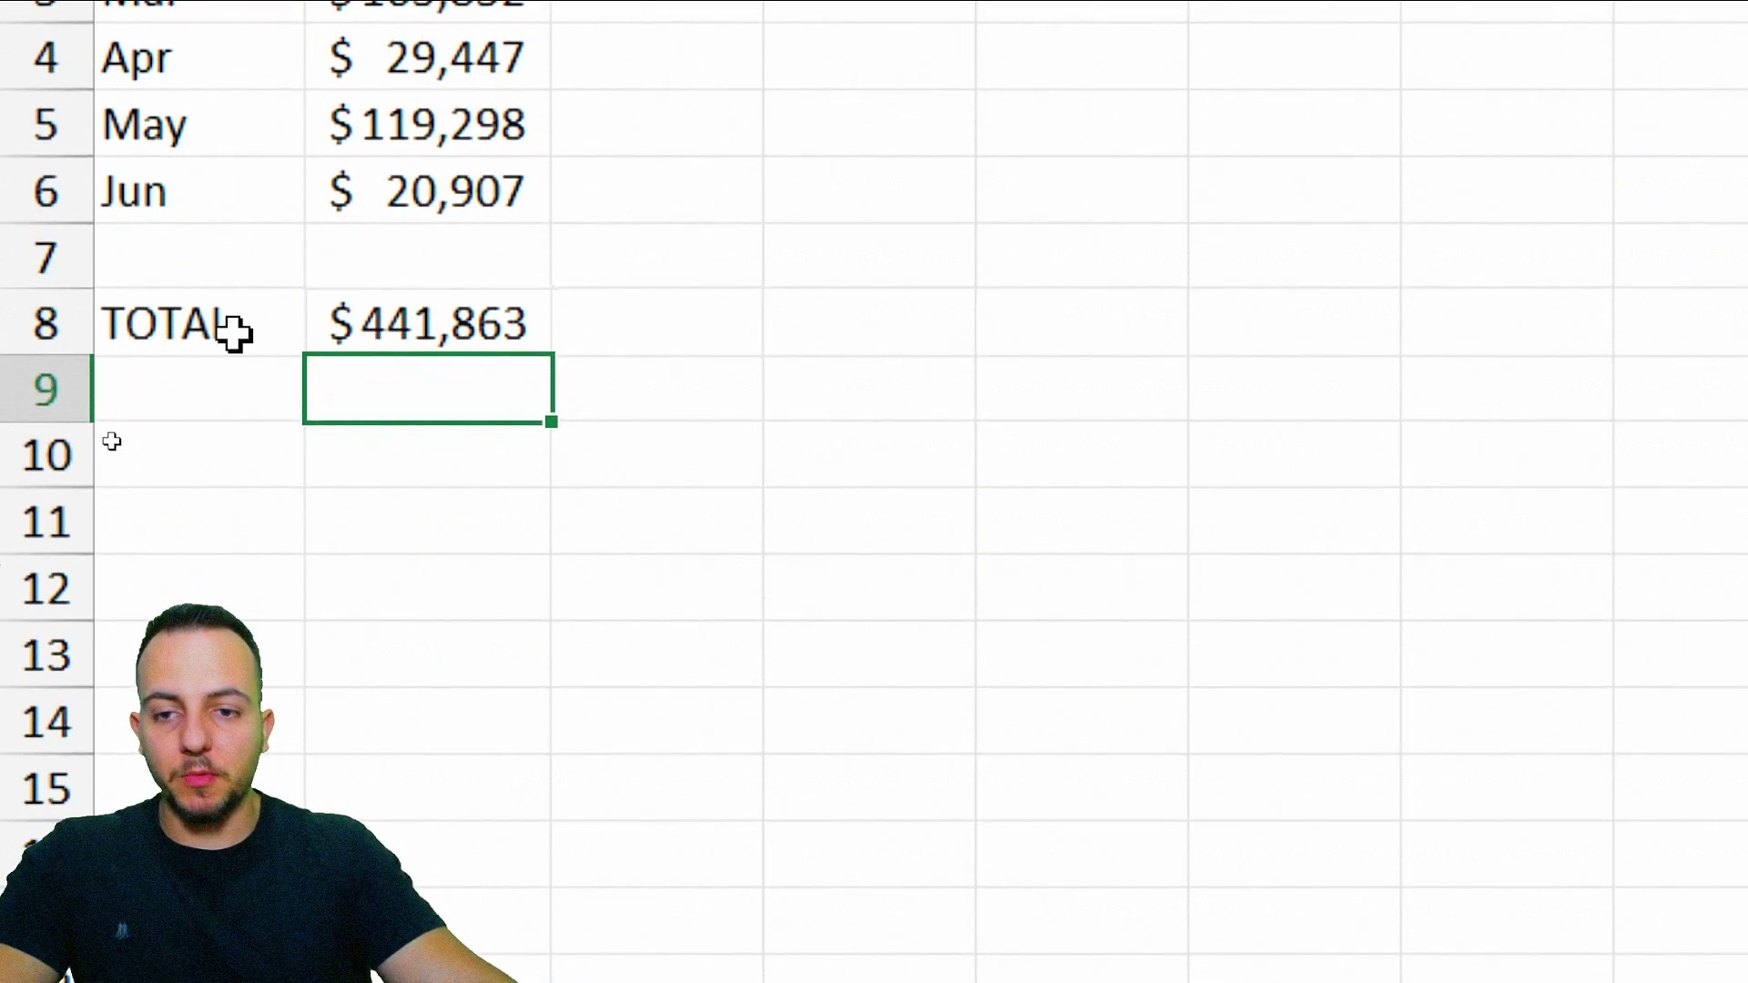
left_click_drag(234, 333, 412, 332)
left_click(428, 339)
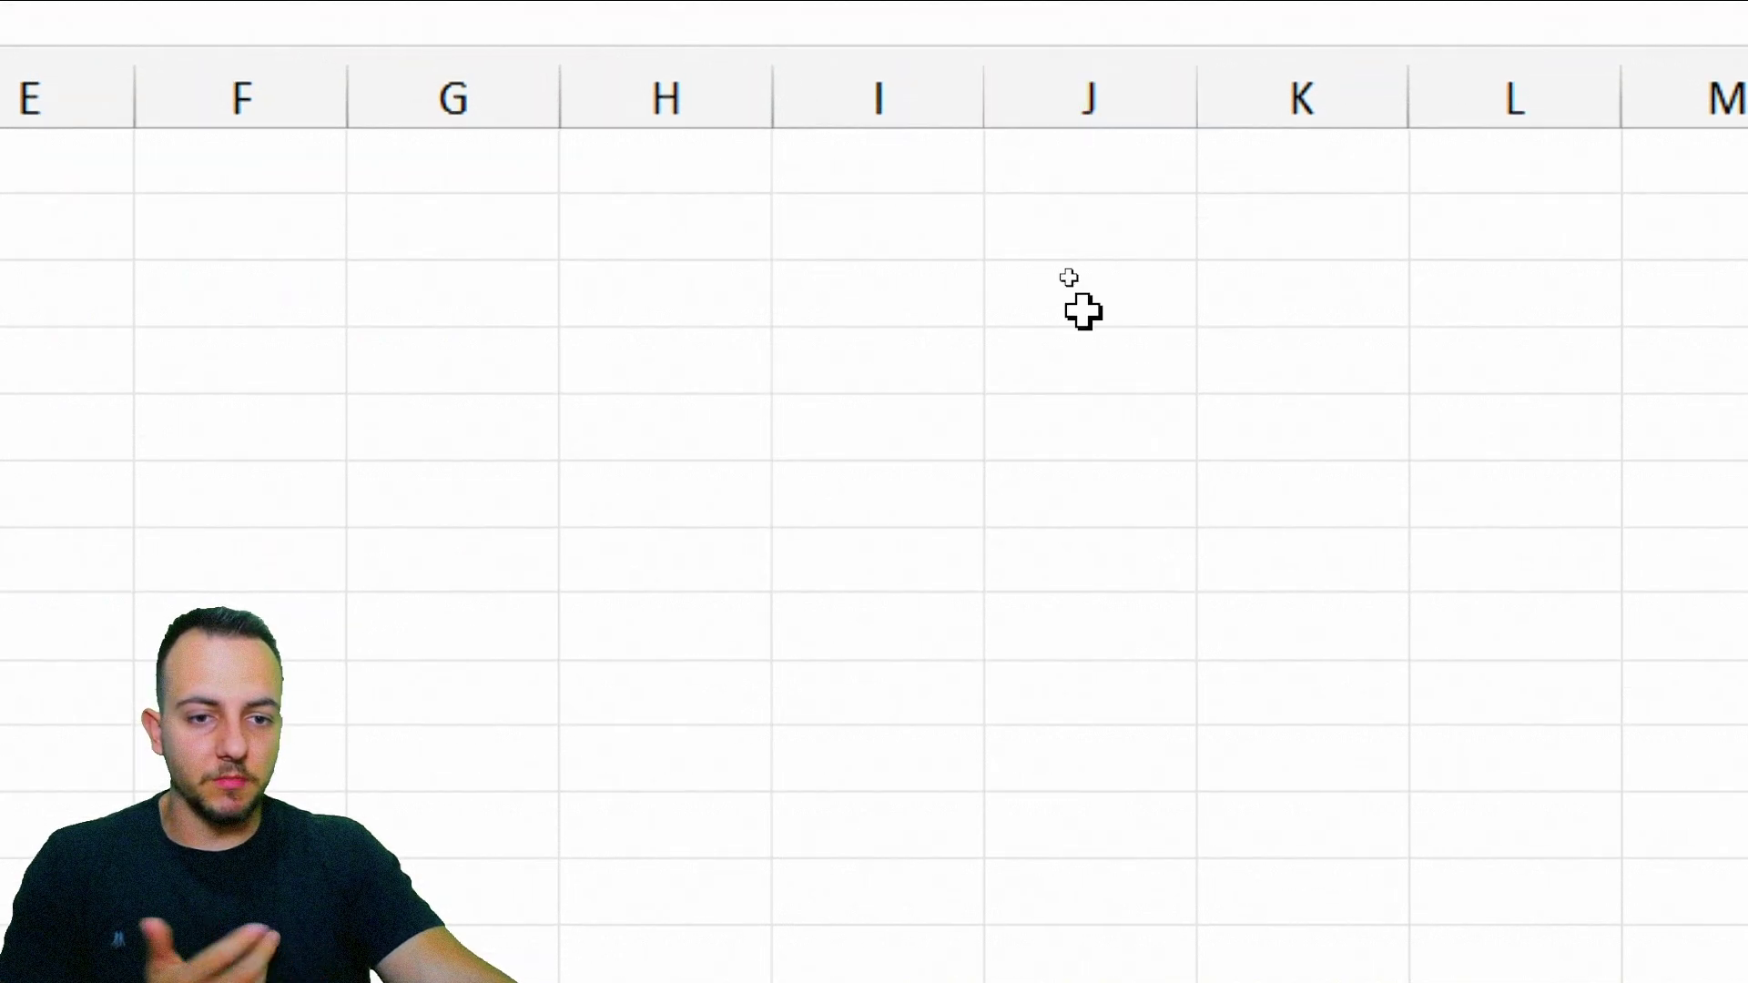
Step: Enter the month MAR in the empty cell J3
left_click(1077, 206)
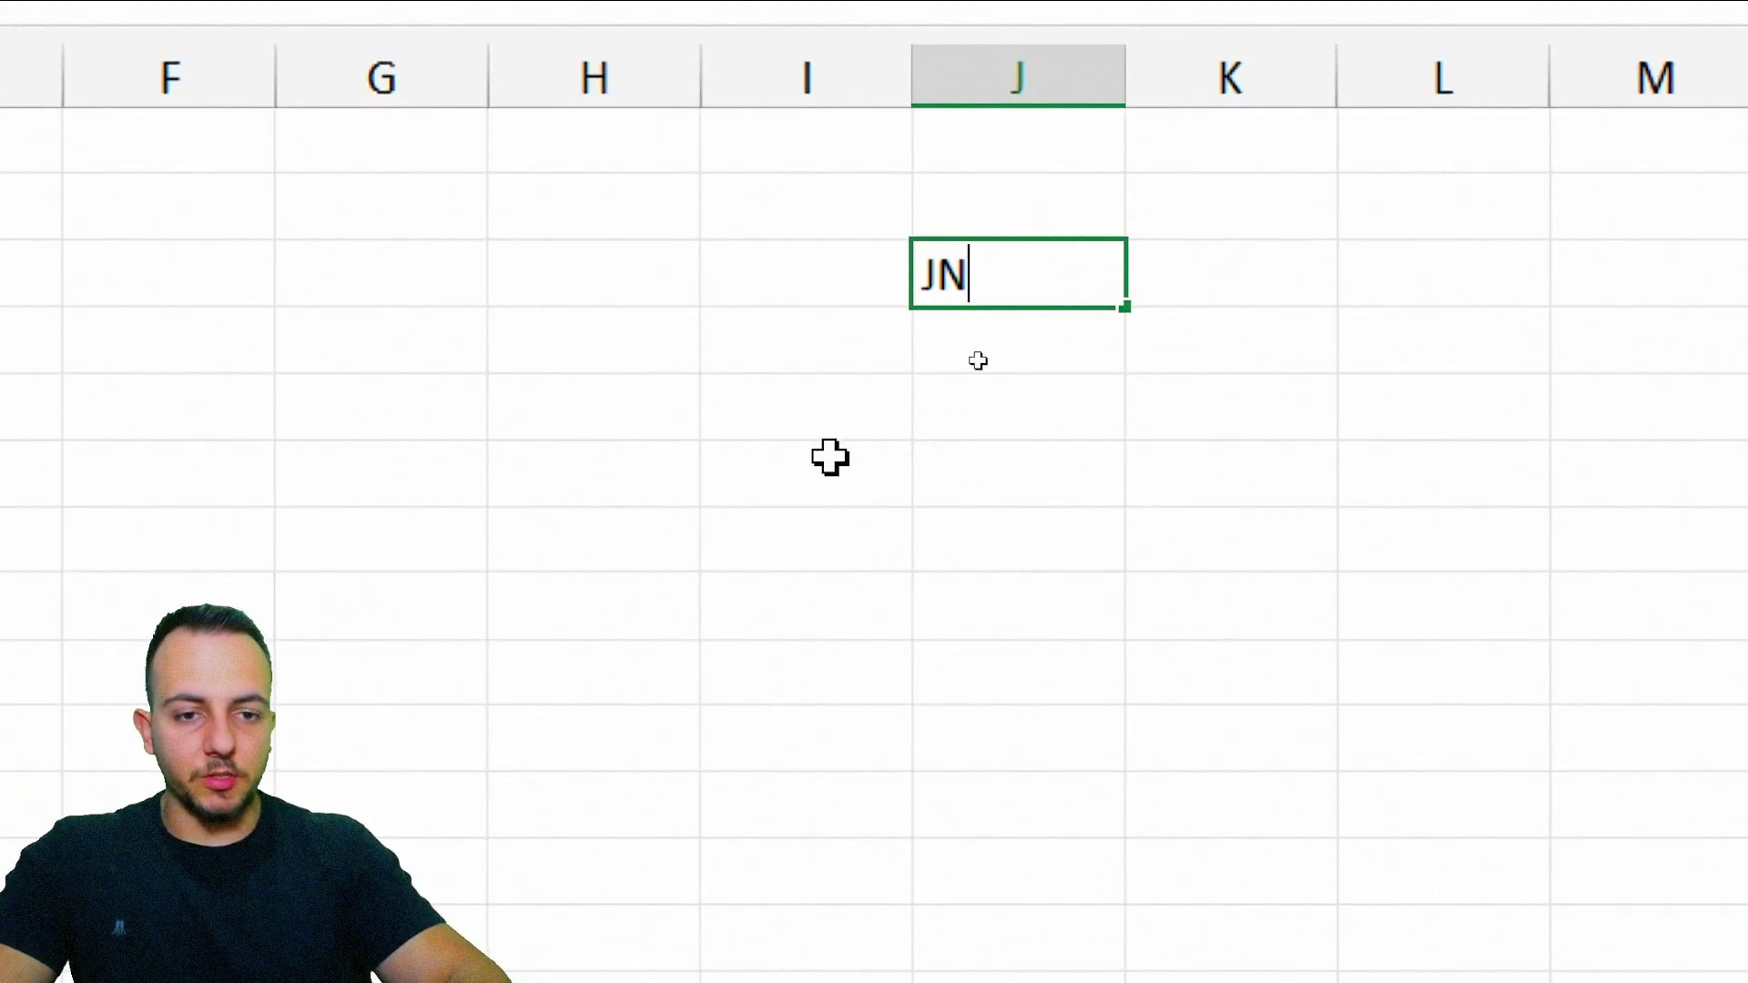
type("N")
key("Return")
key("Up")
type("MAR")
key("Return")
key("Up")
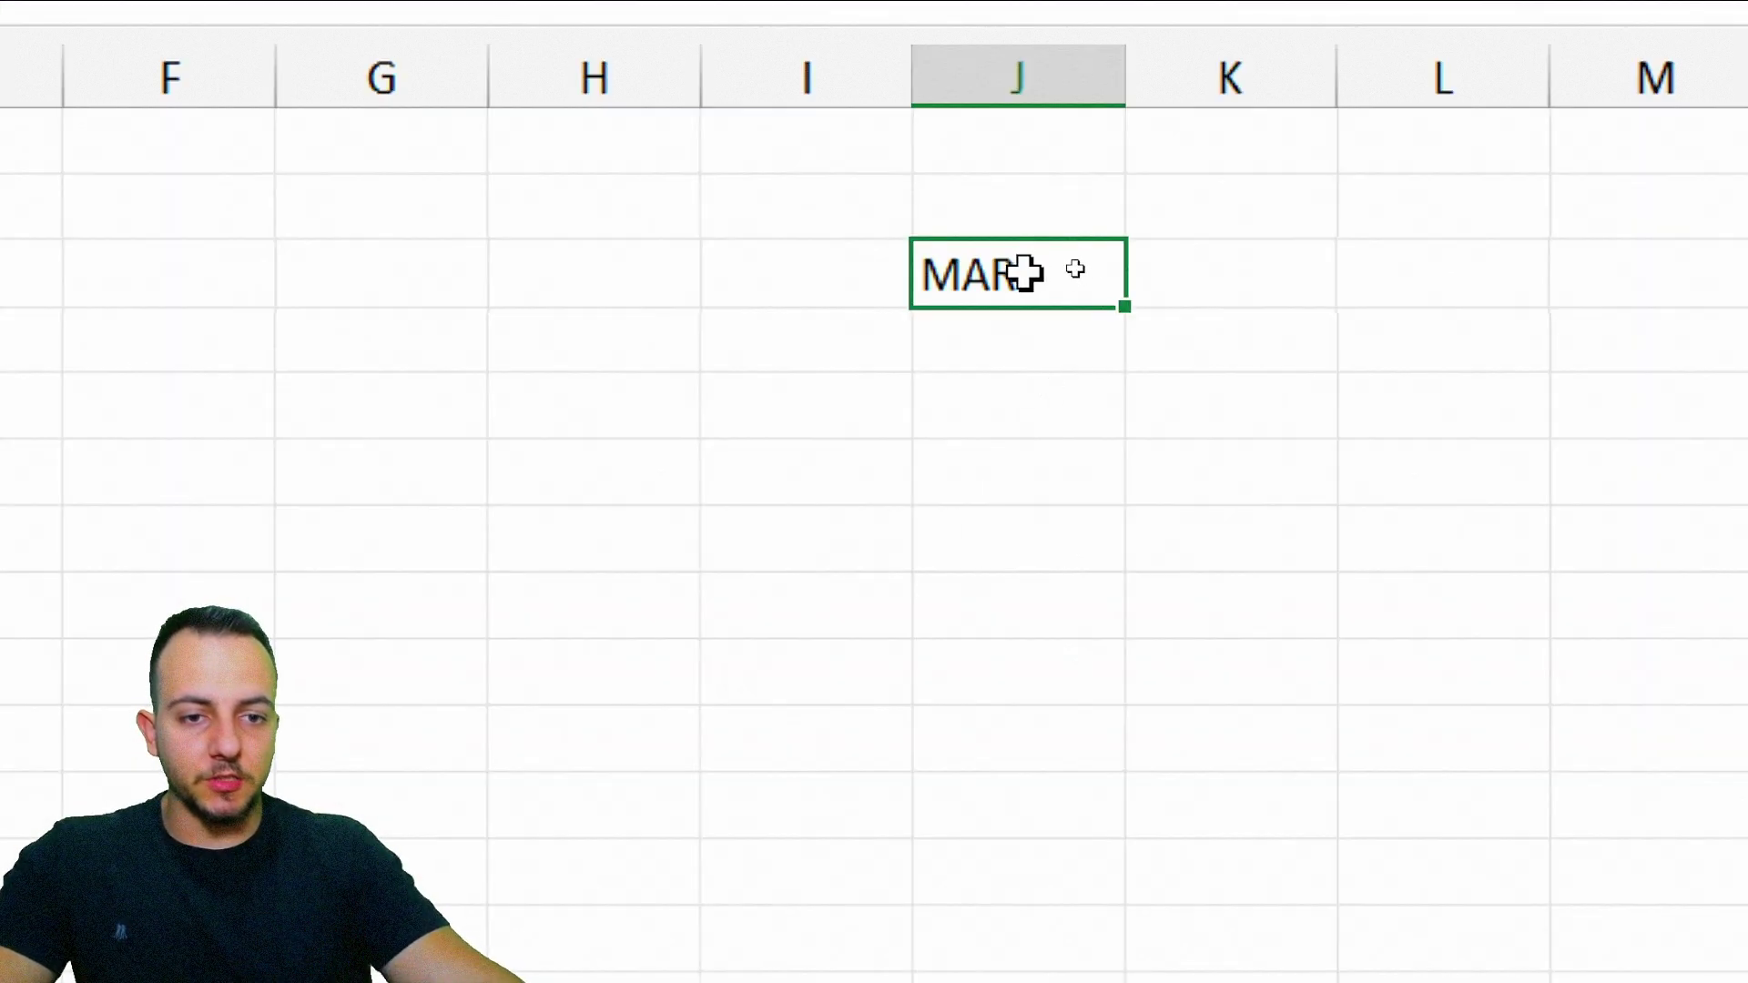
Step: Add List data validation to cell J3, using the month names in =$A$1:$A$6 as the source
left_click(264, 123)
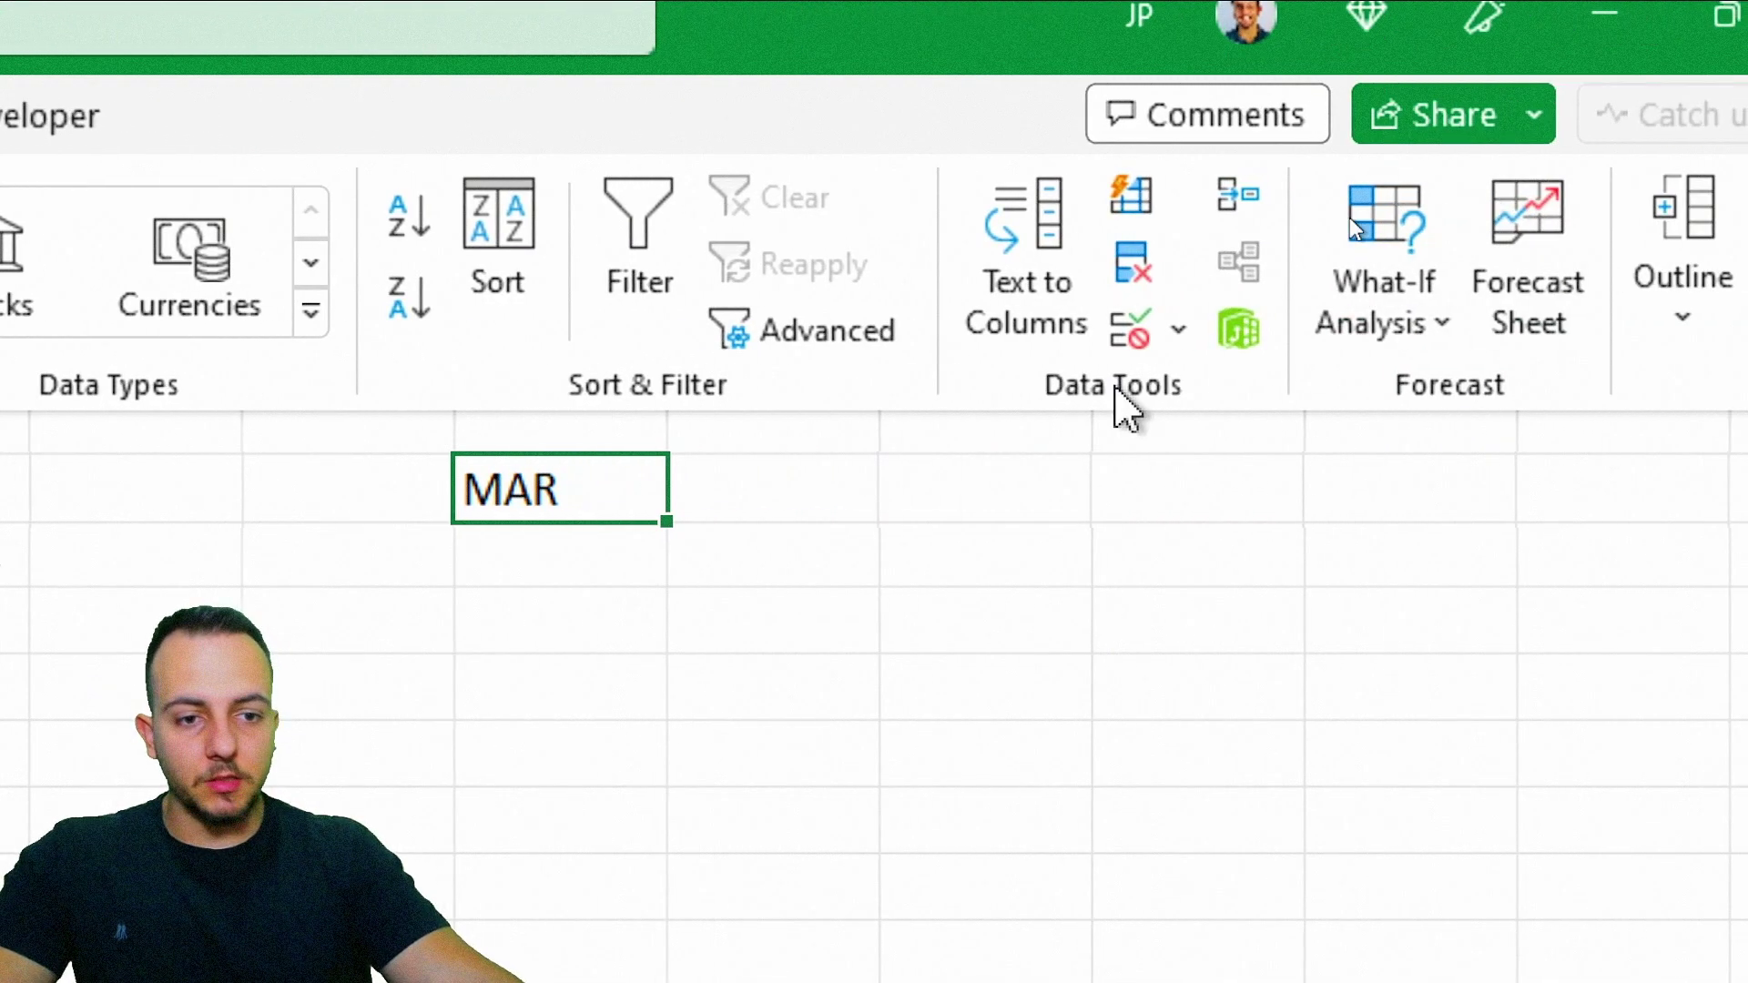
left_click(1178, 331)
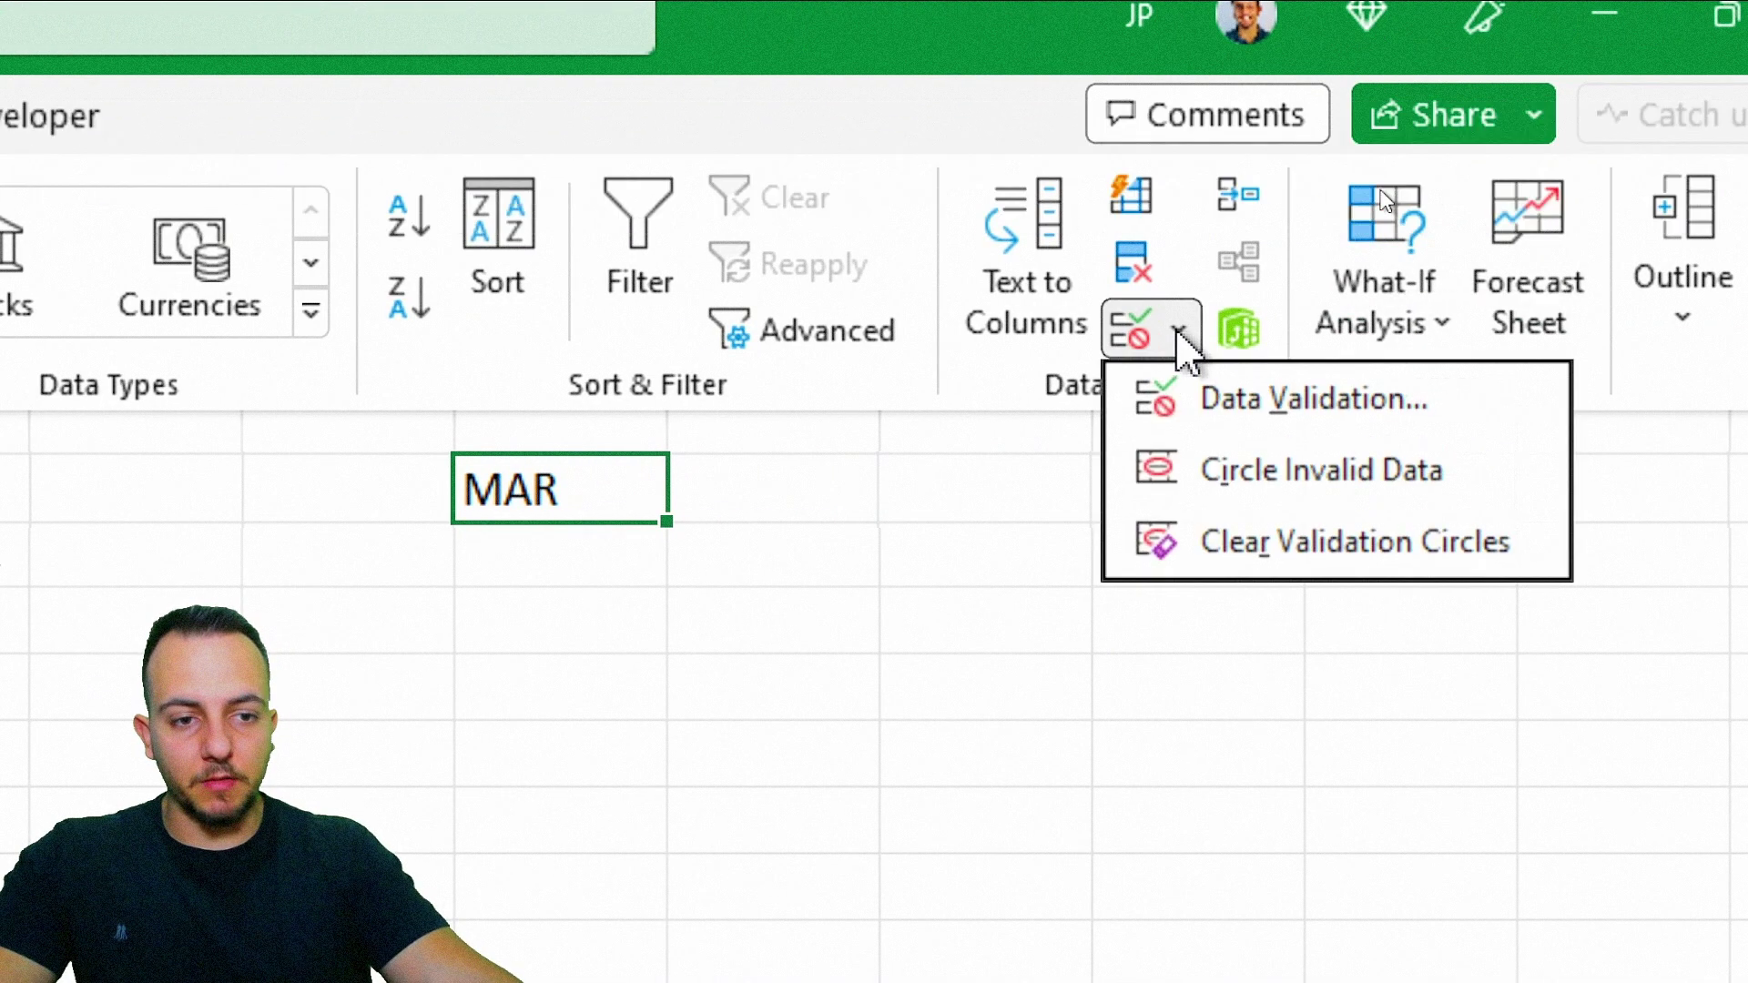
left_click(1291, 405)
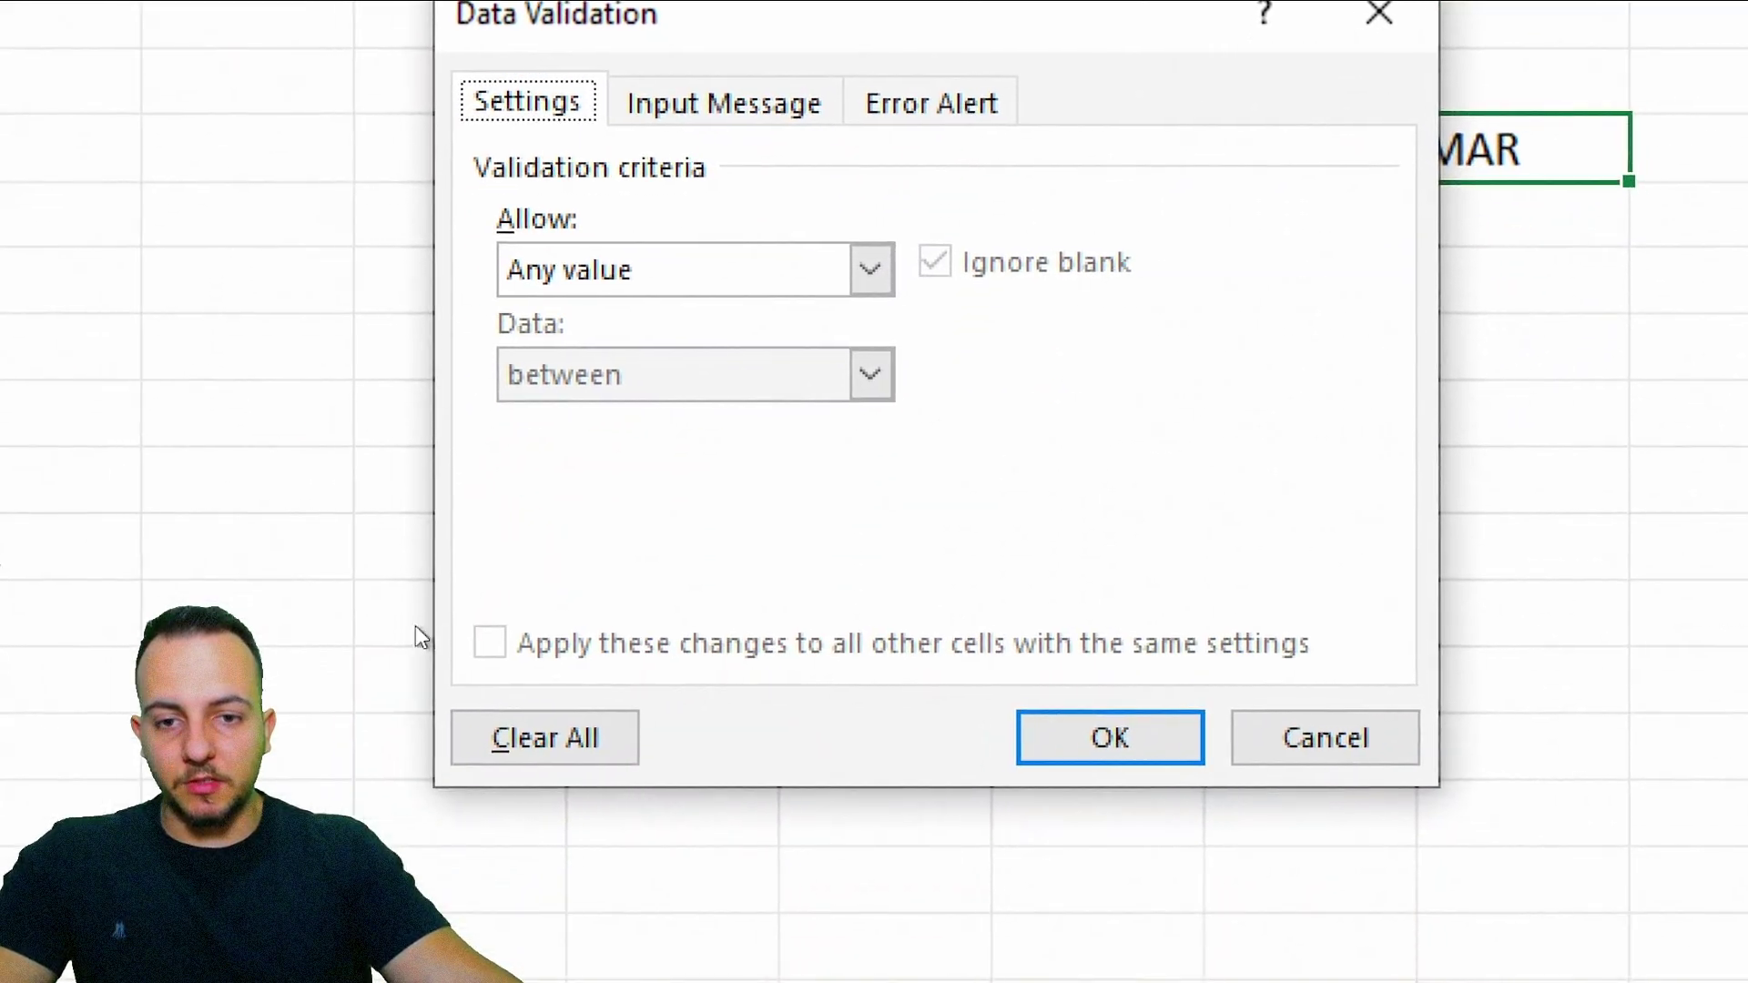
left_click(679, 275)
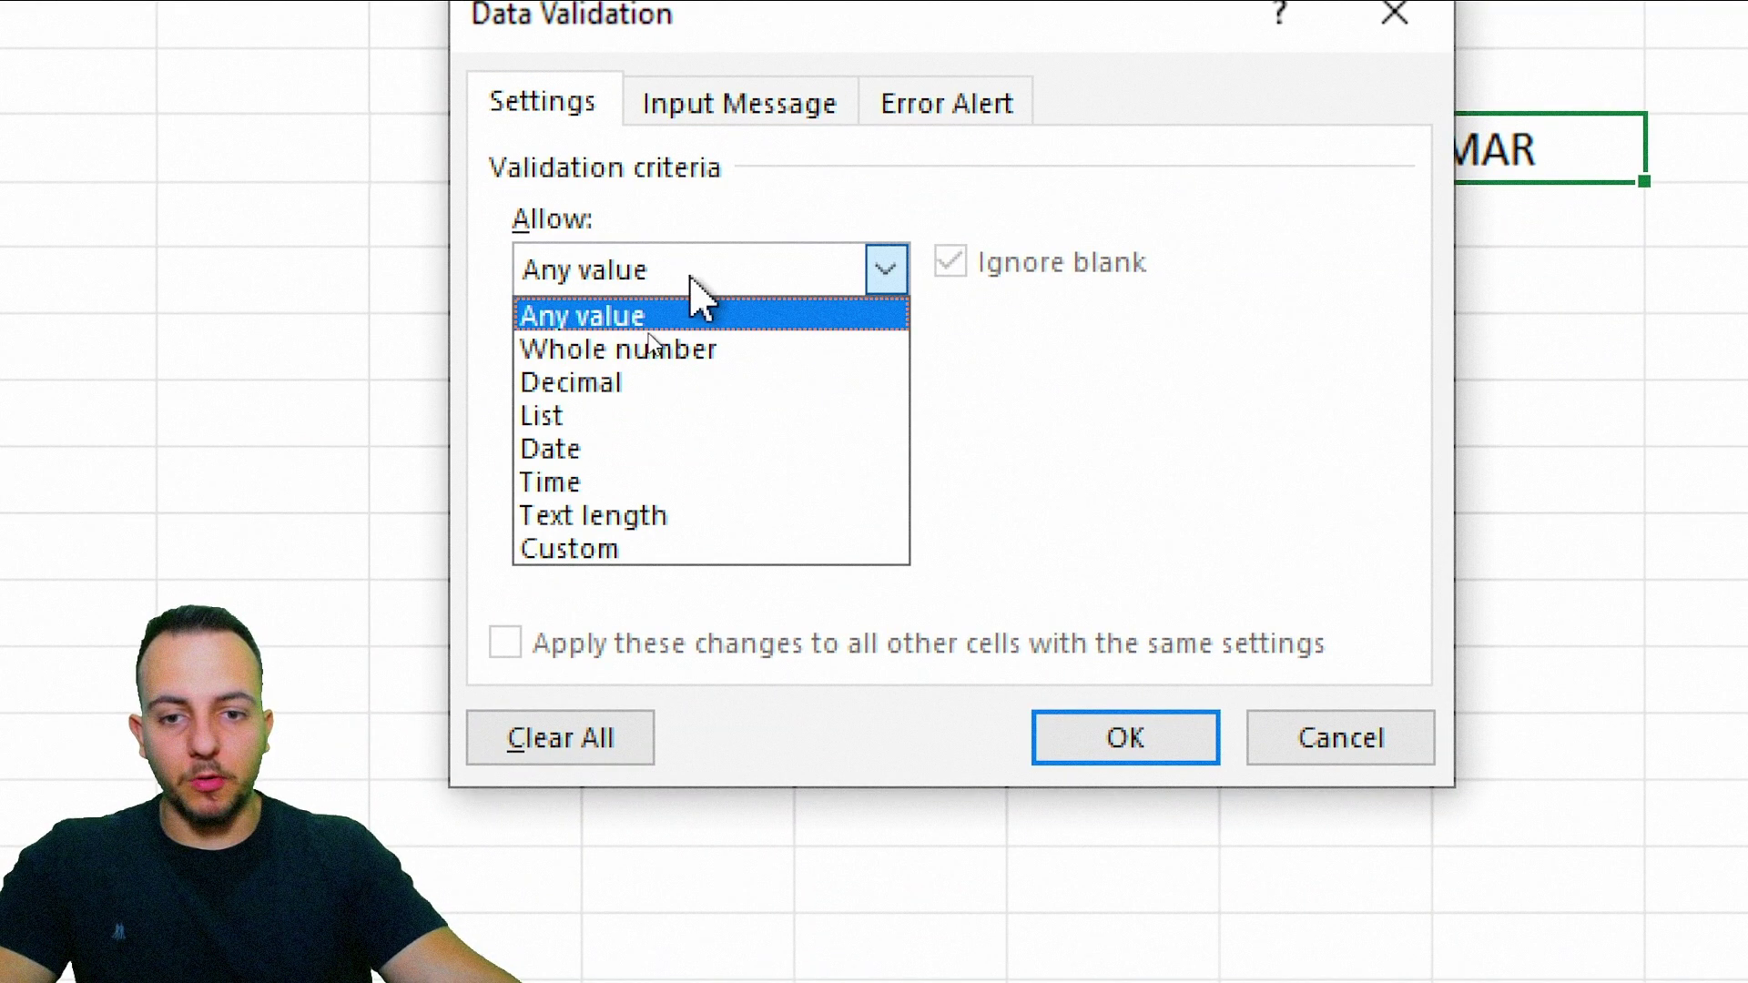
left_click(643, 416)
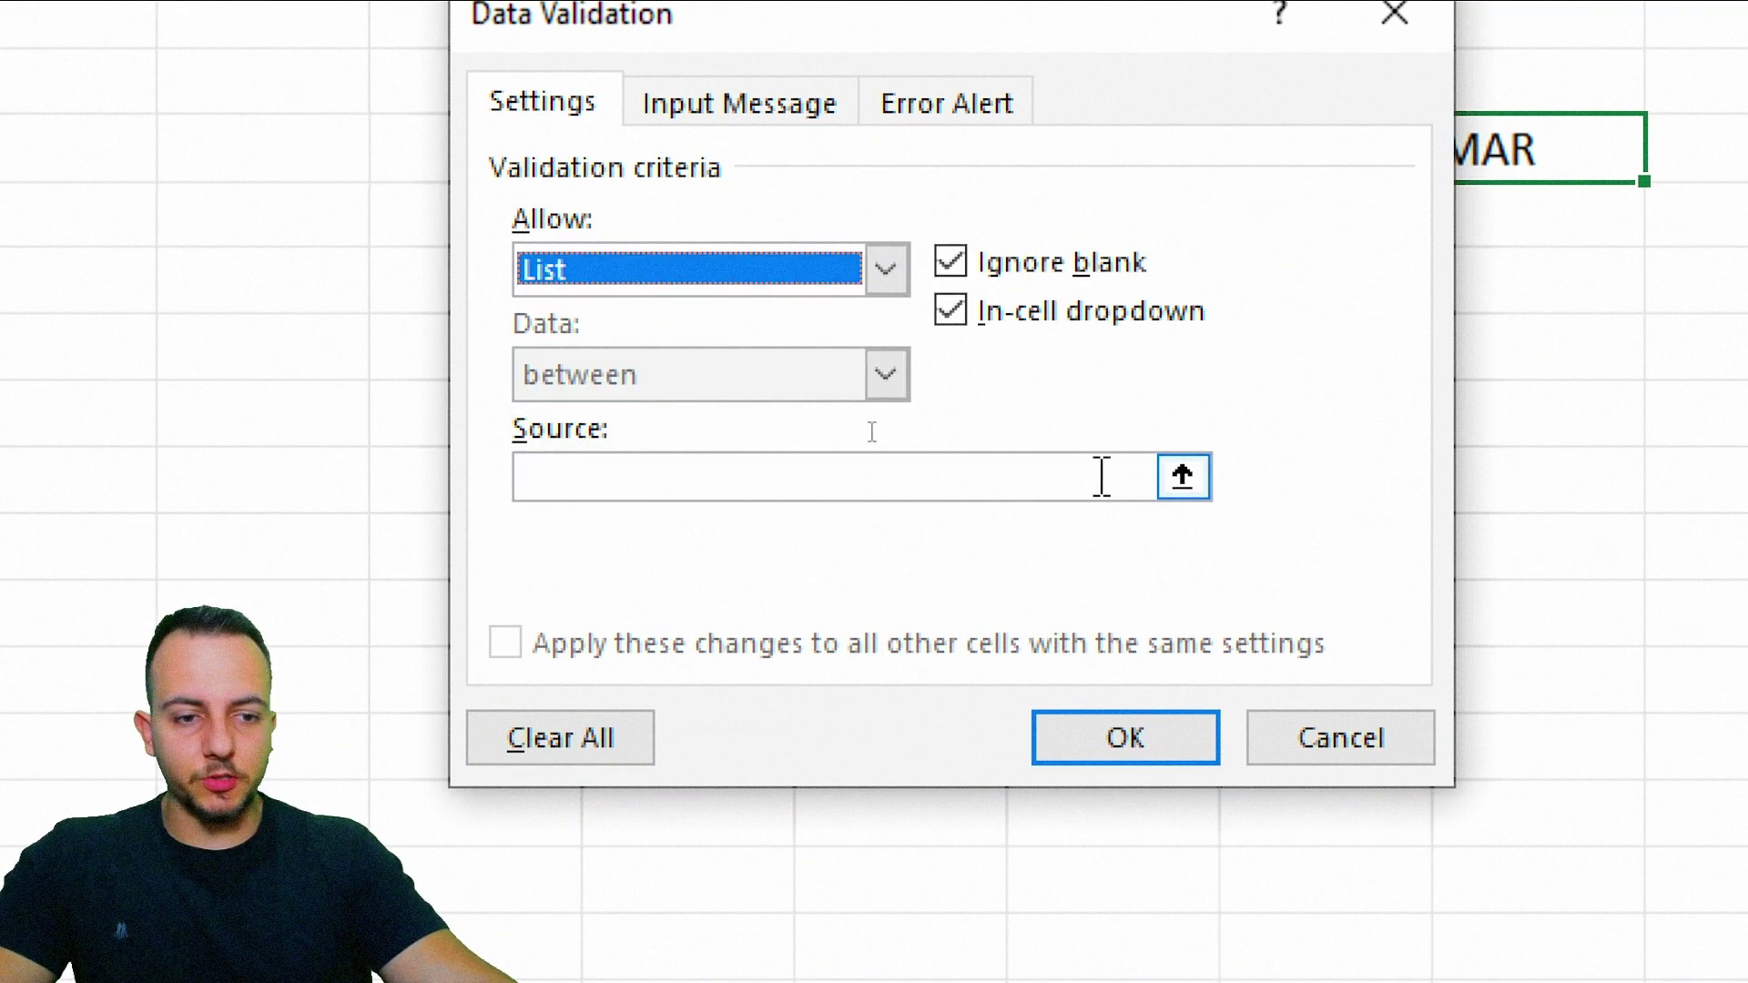
left_click(1193, 481)
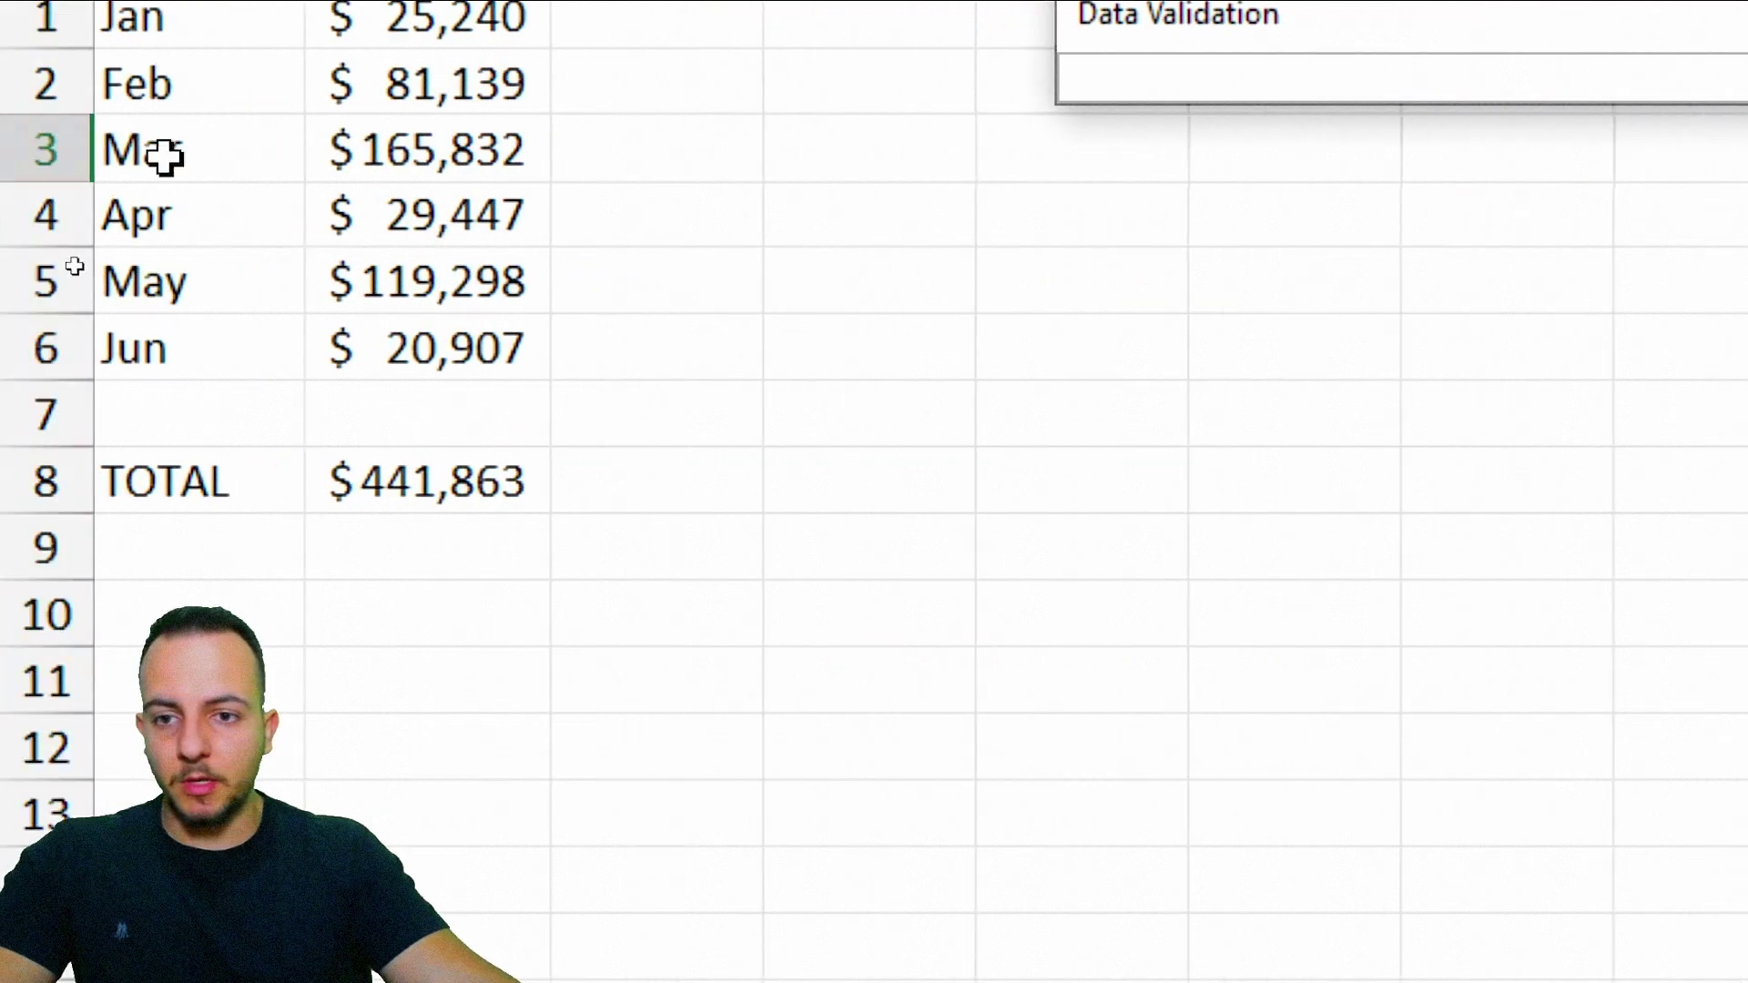
left_click_drag(246, 9, 186, 363)
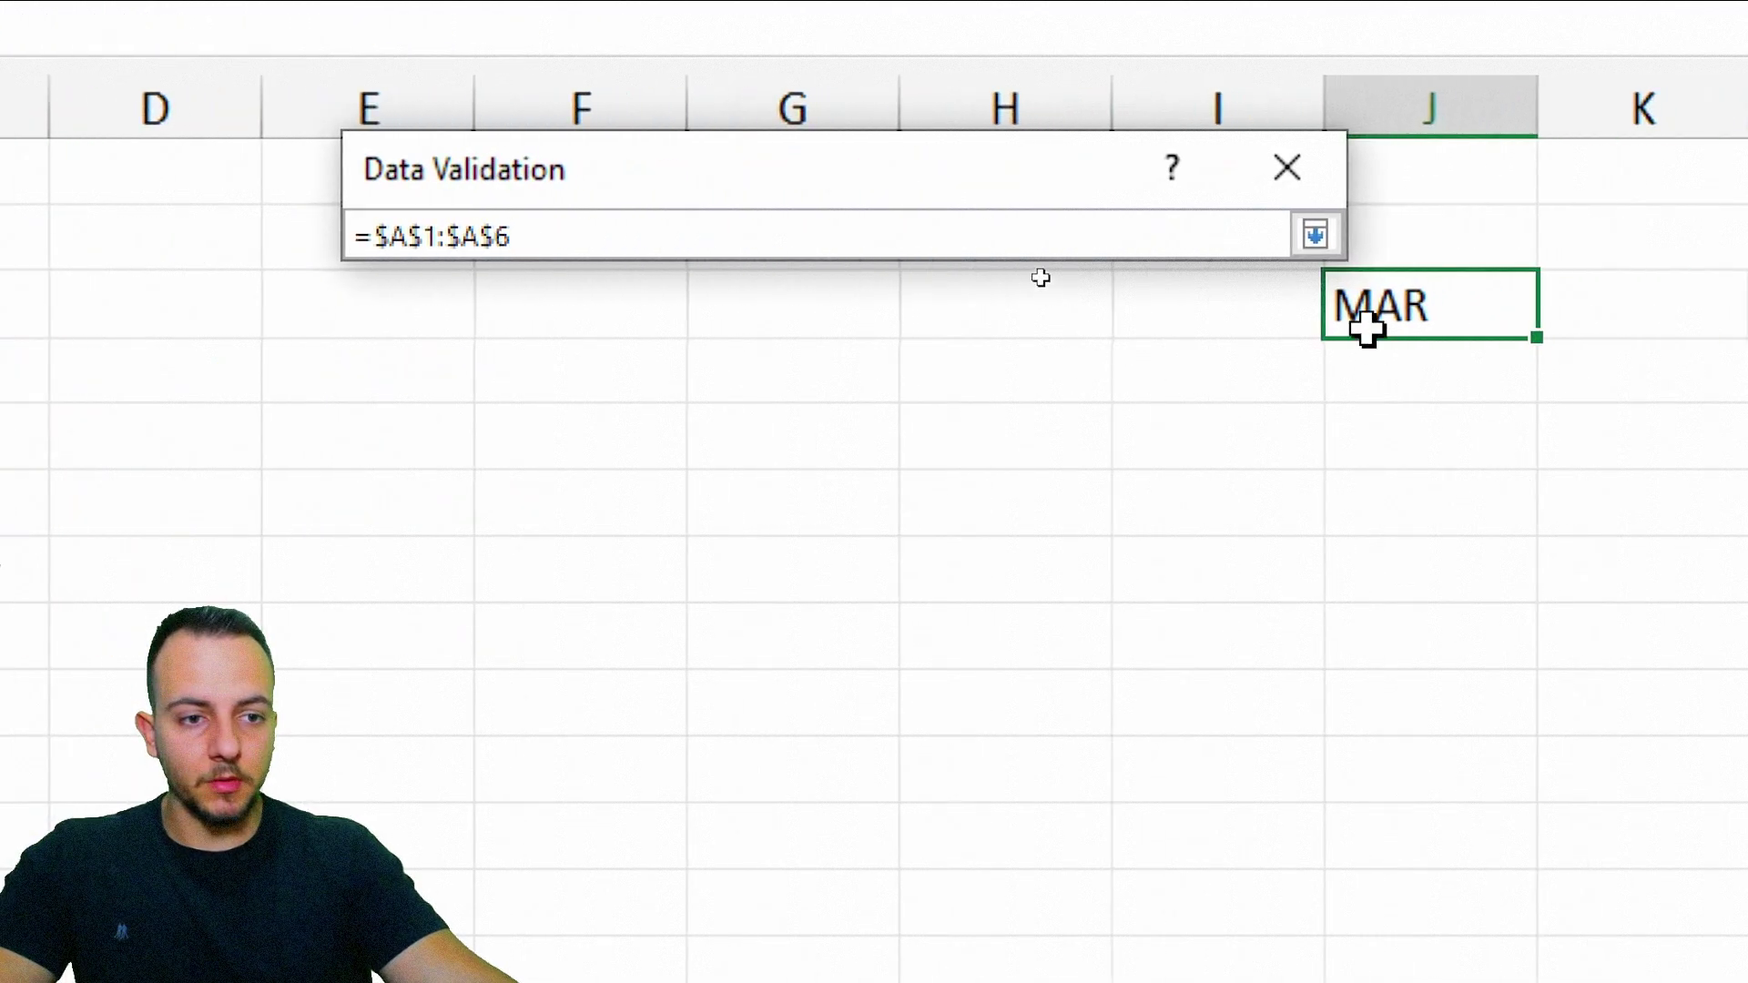
left_click(1314, 235)
left_click(1016, 887)
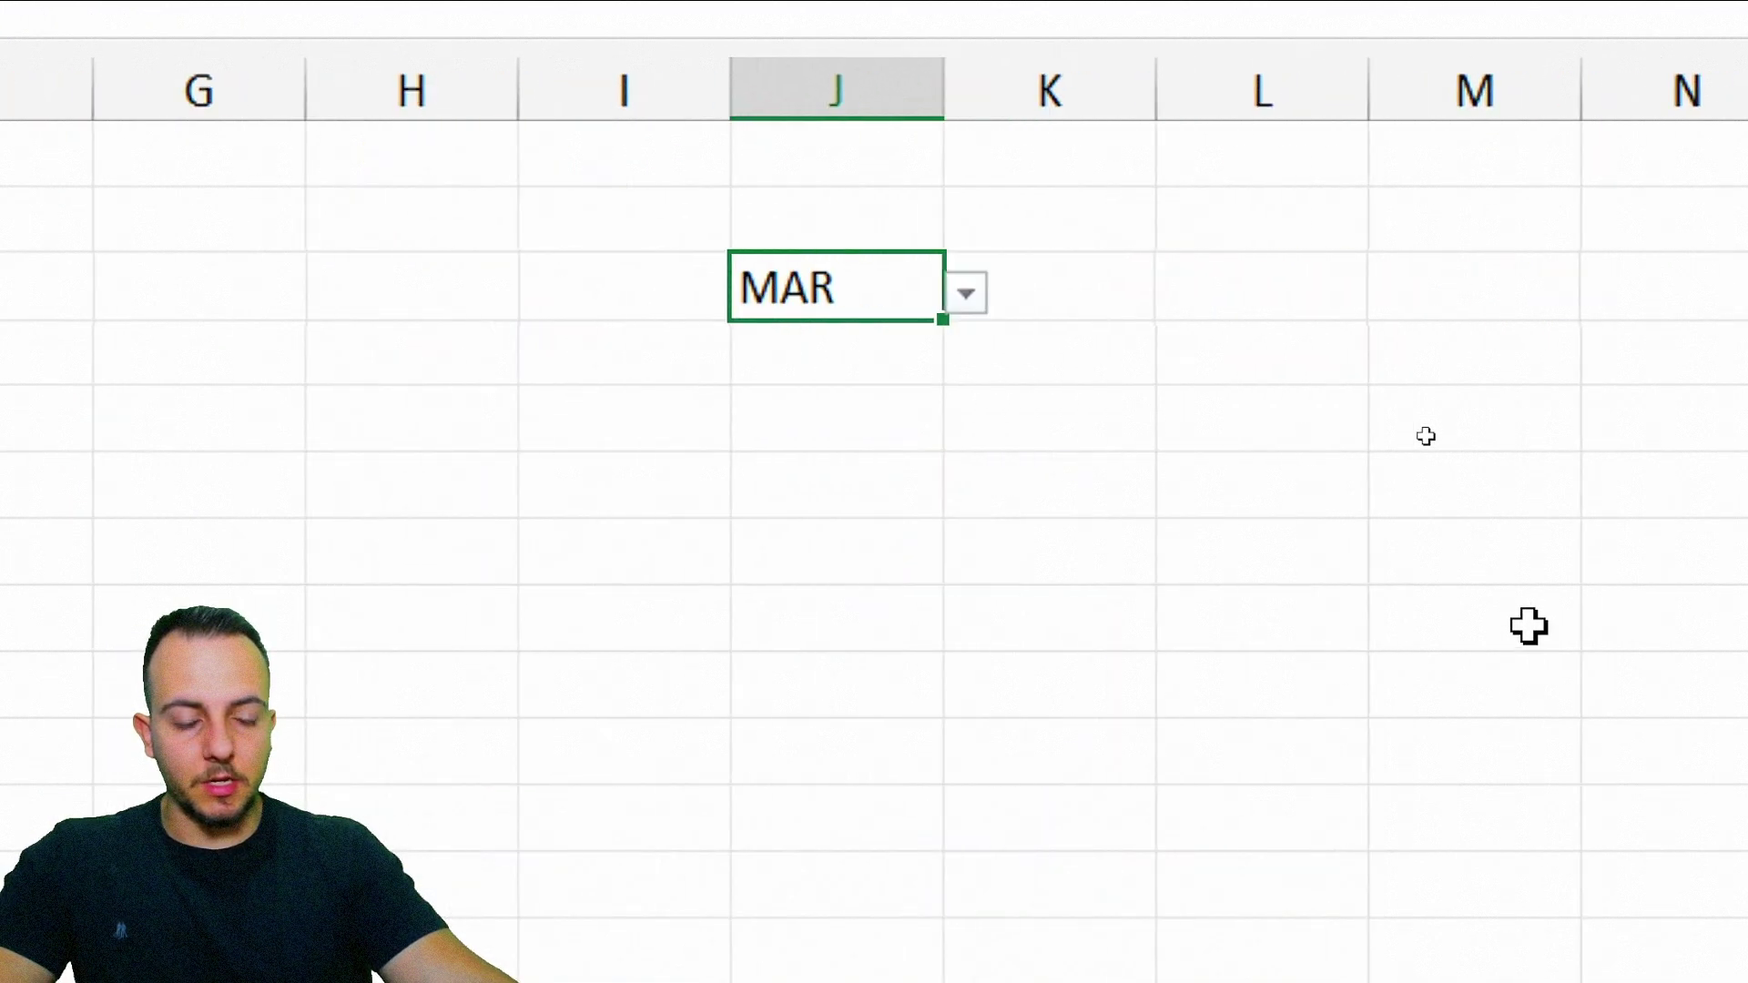
Step: Test the month list in cell J3 by choosing Feb and finally Apr
left_click(998, 292)
left_click(861, 399)
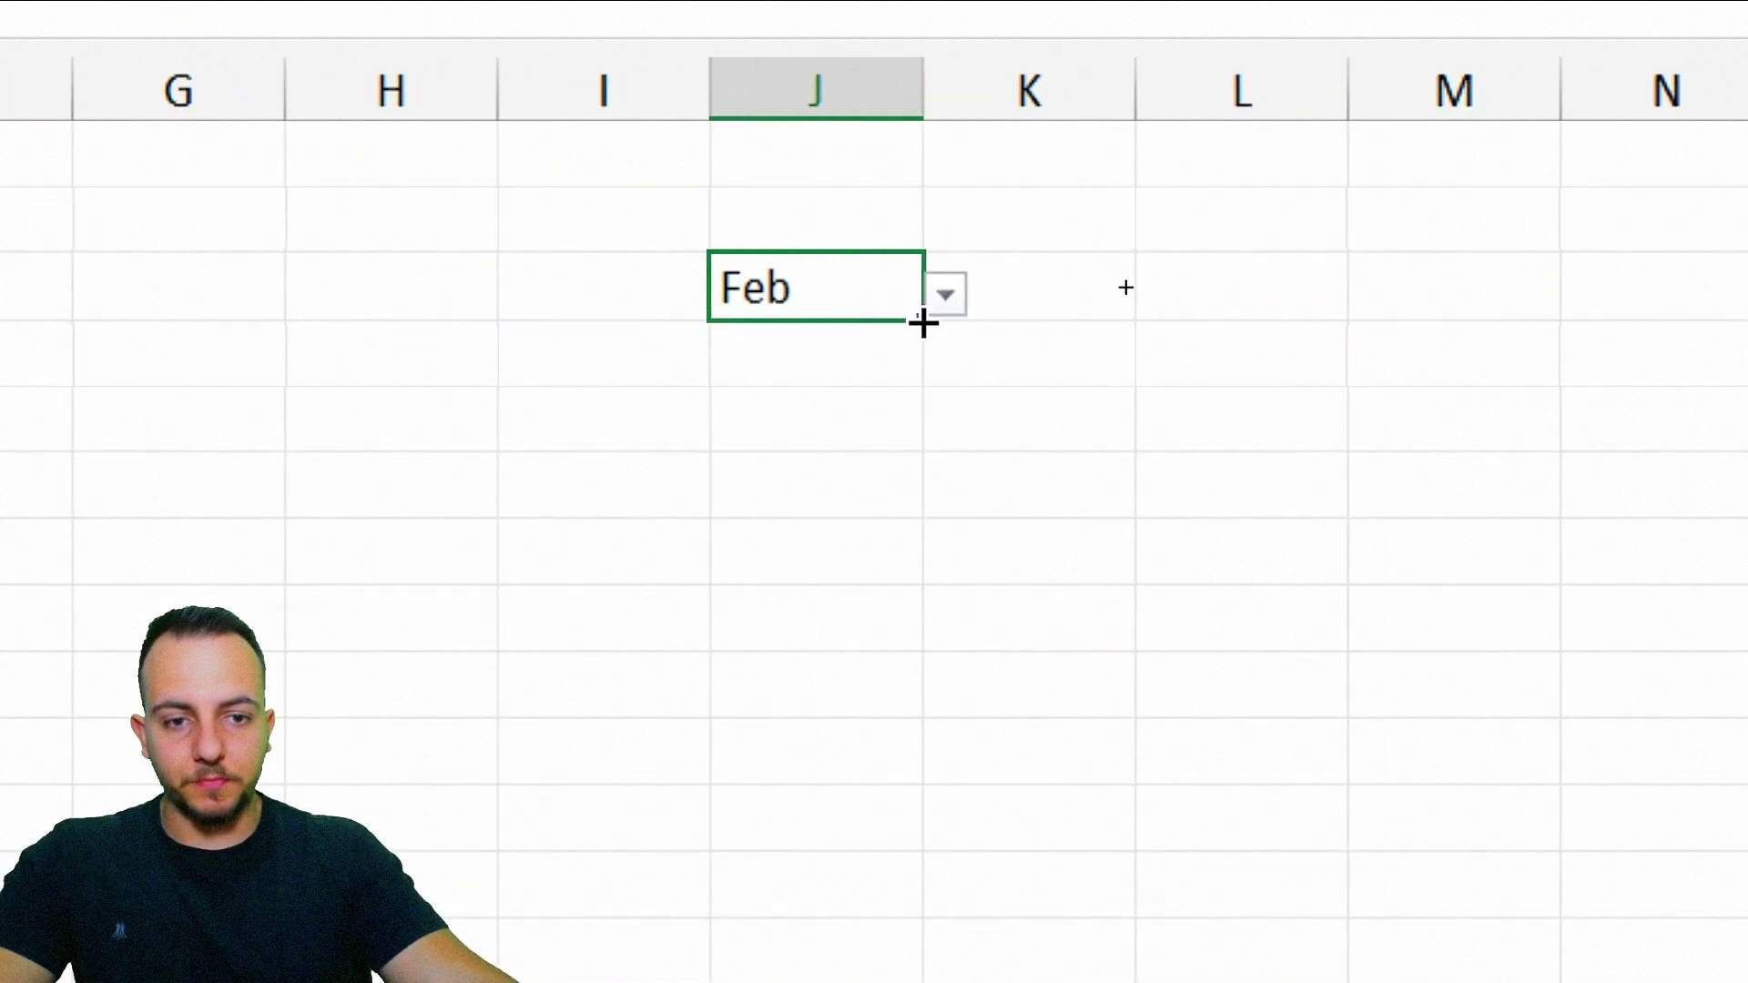
left_click(945, 295)
left_click(789, 480)
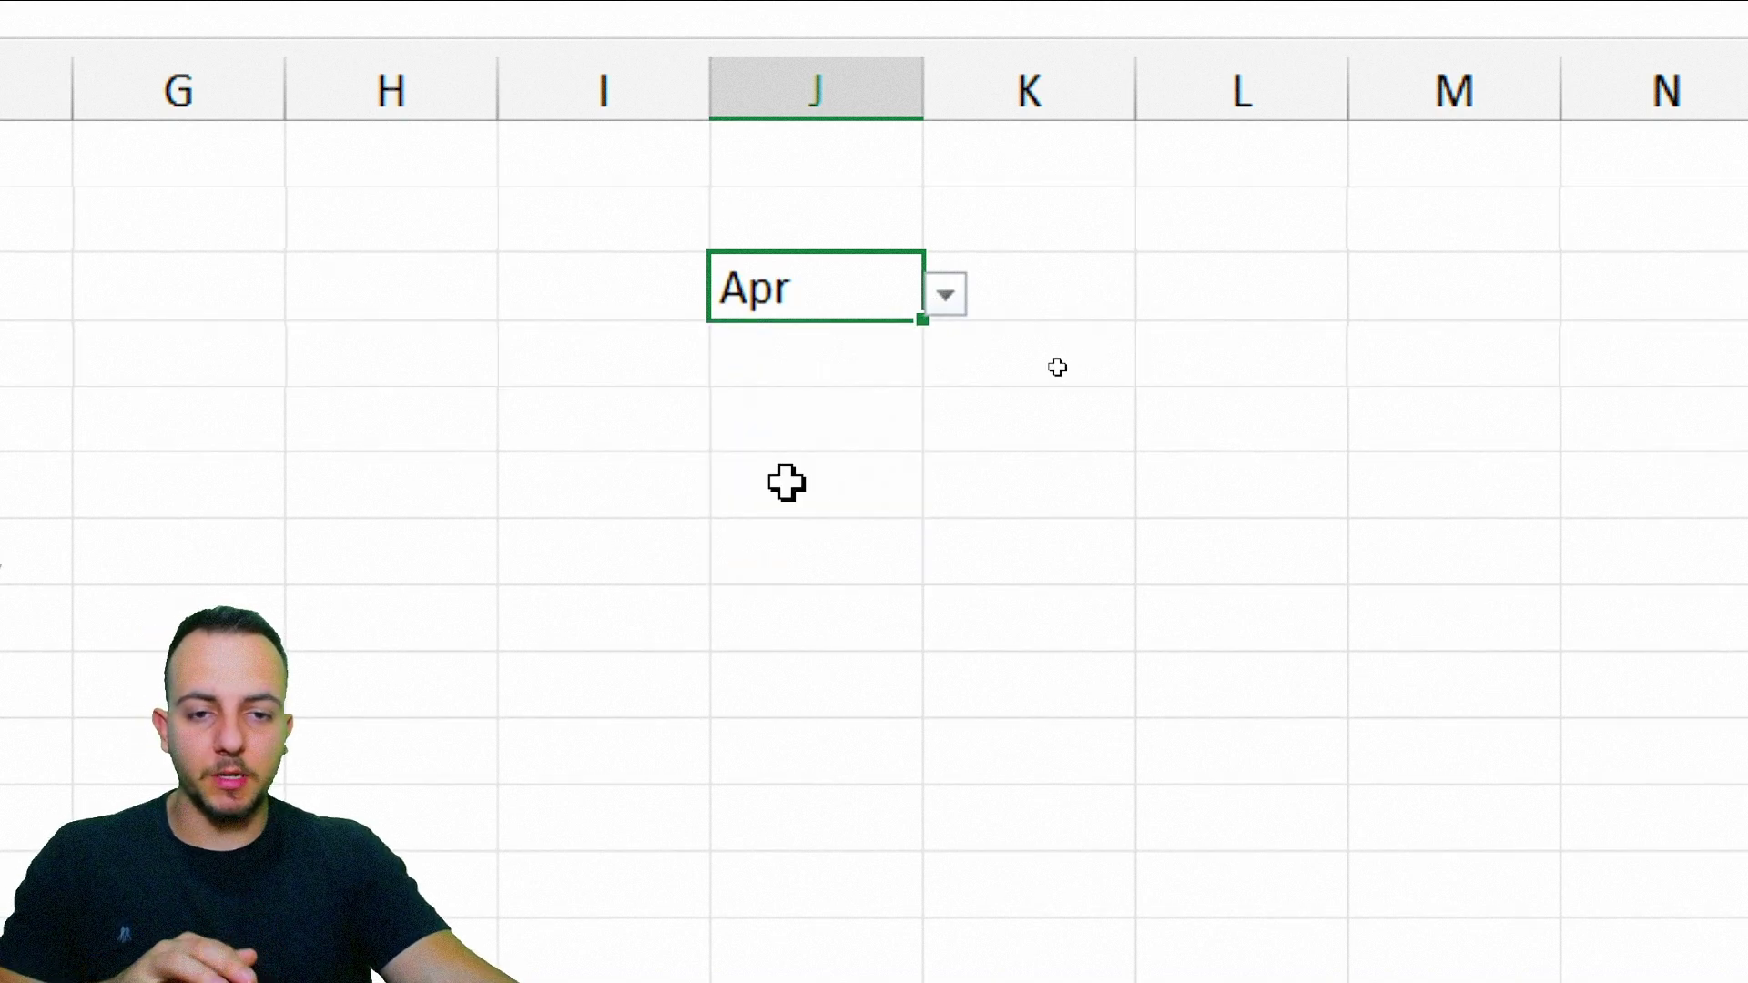
Step: Test the month list in cell J3 by choosing May, Feb and finally Apr
left_click(947, 294)
left_click(838, 519)
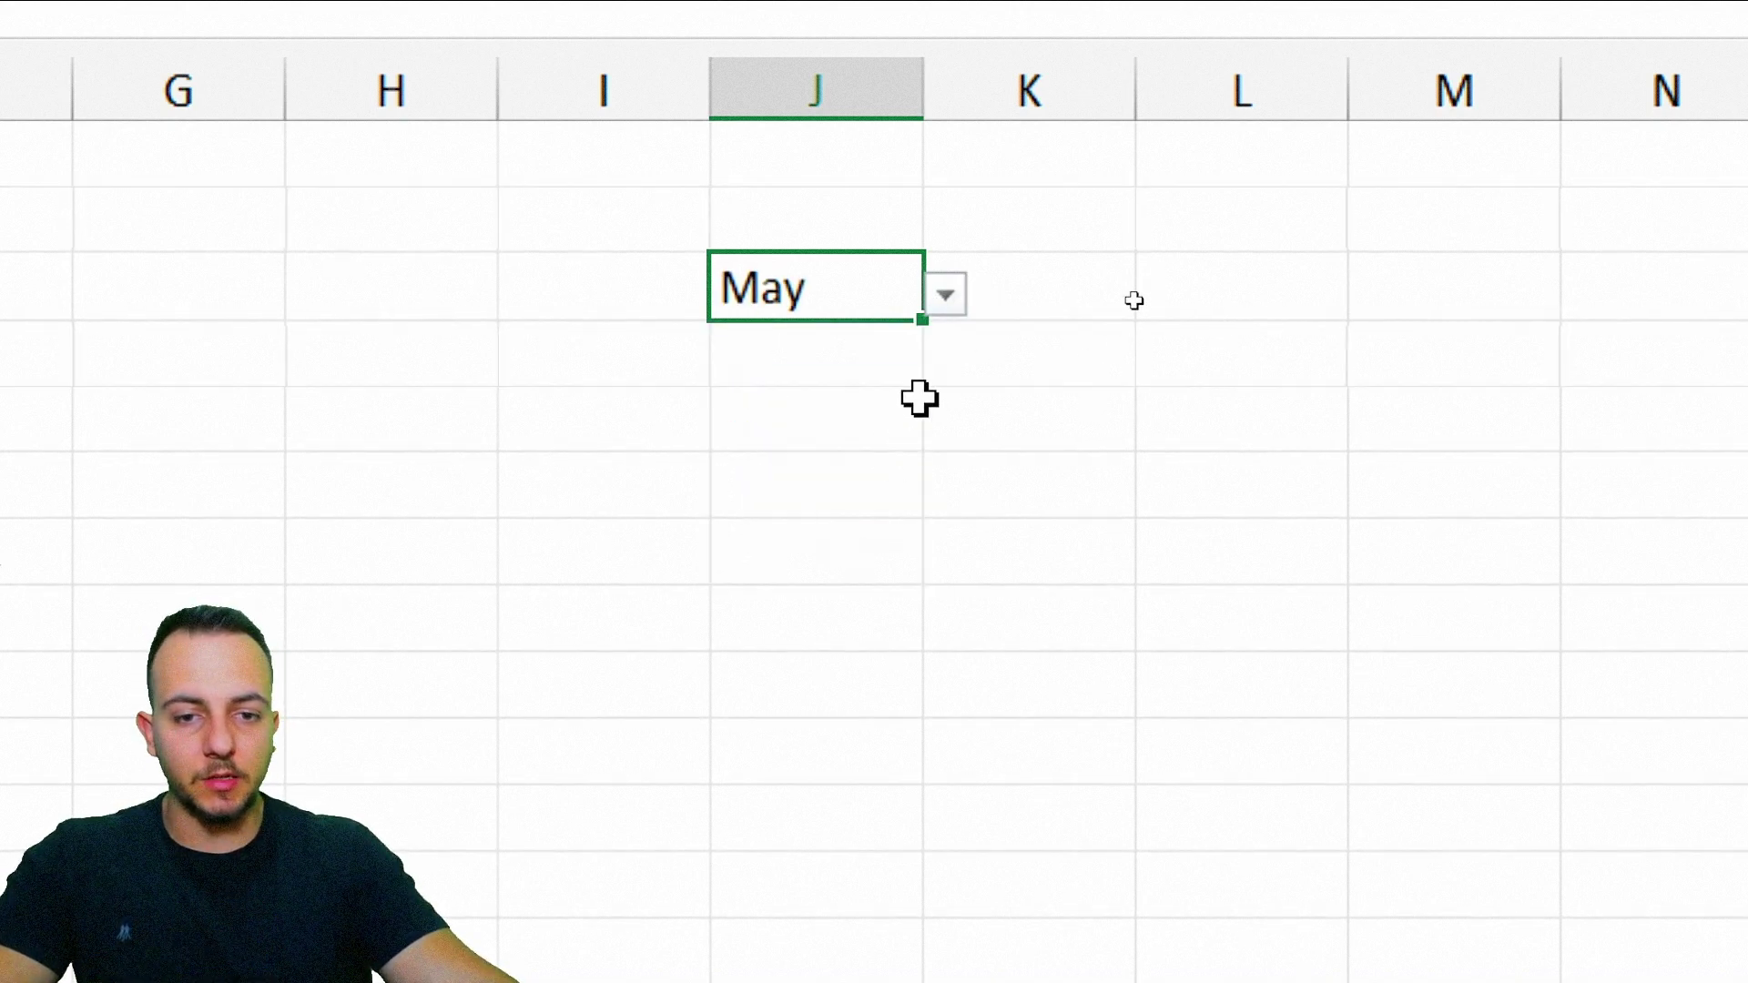
left_click(947, 294)
left_click(825, 391)
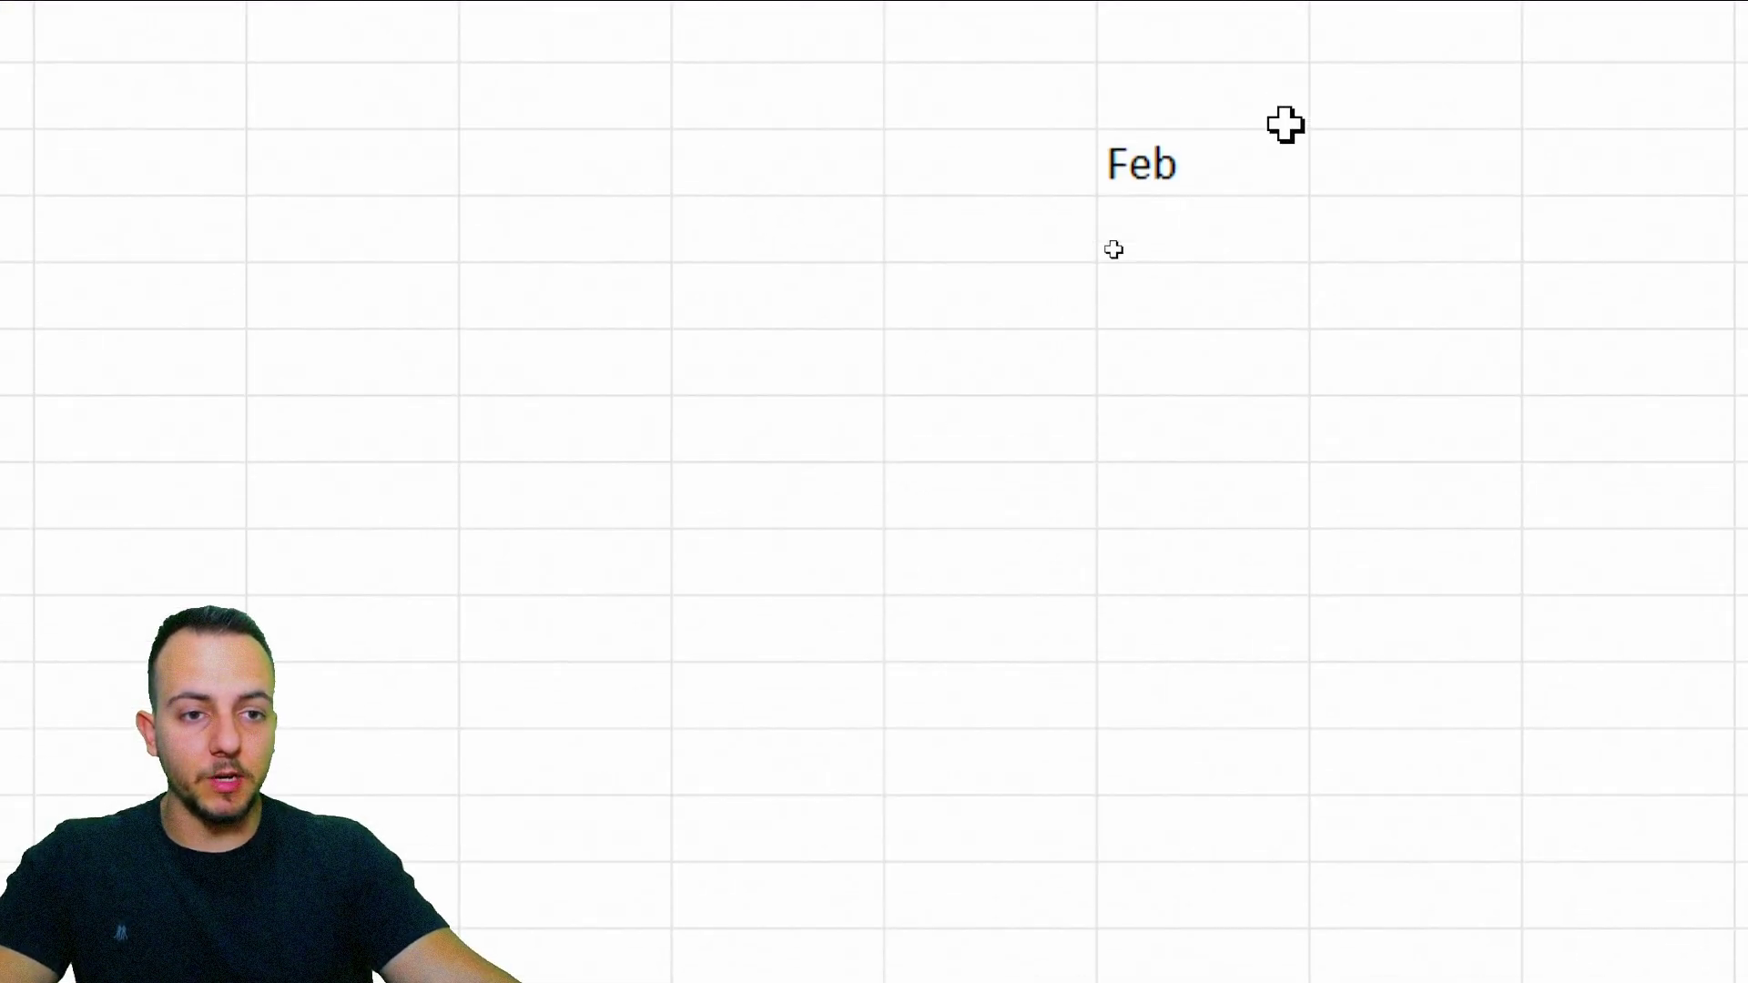
left_click(1297, 91)
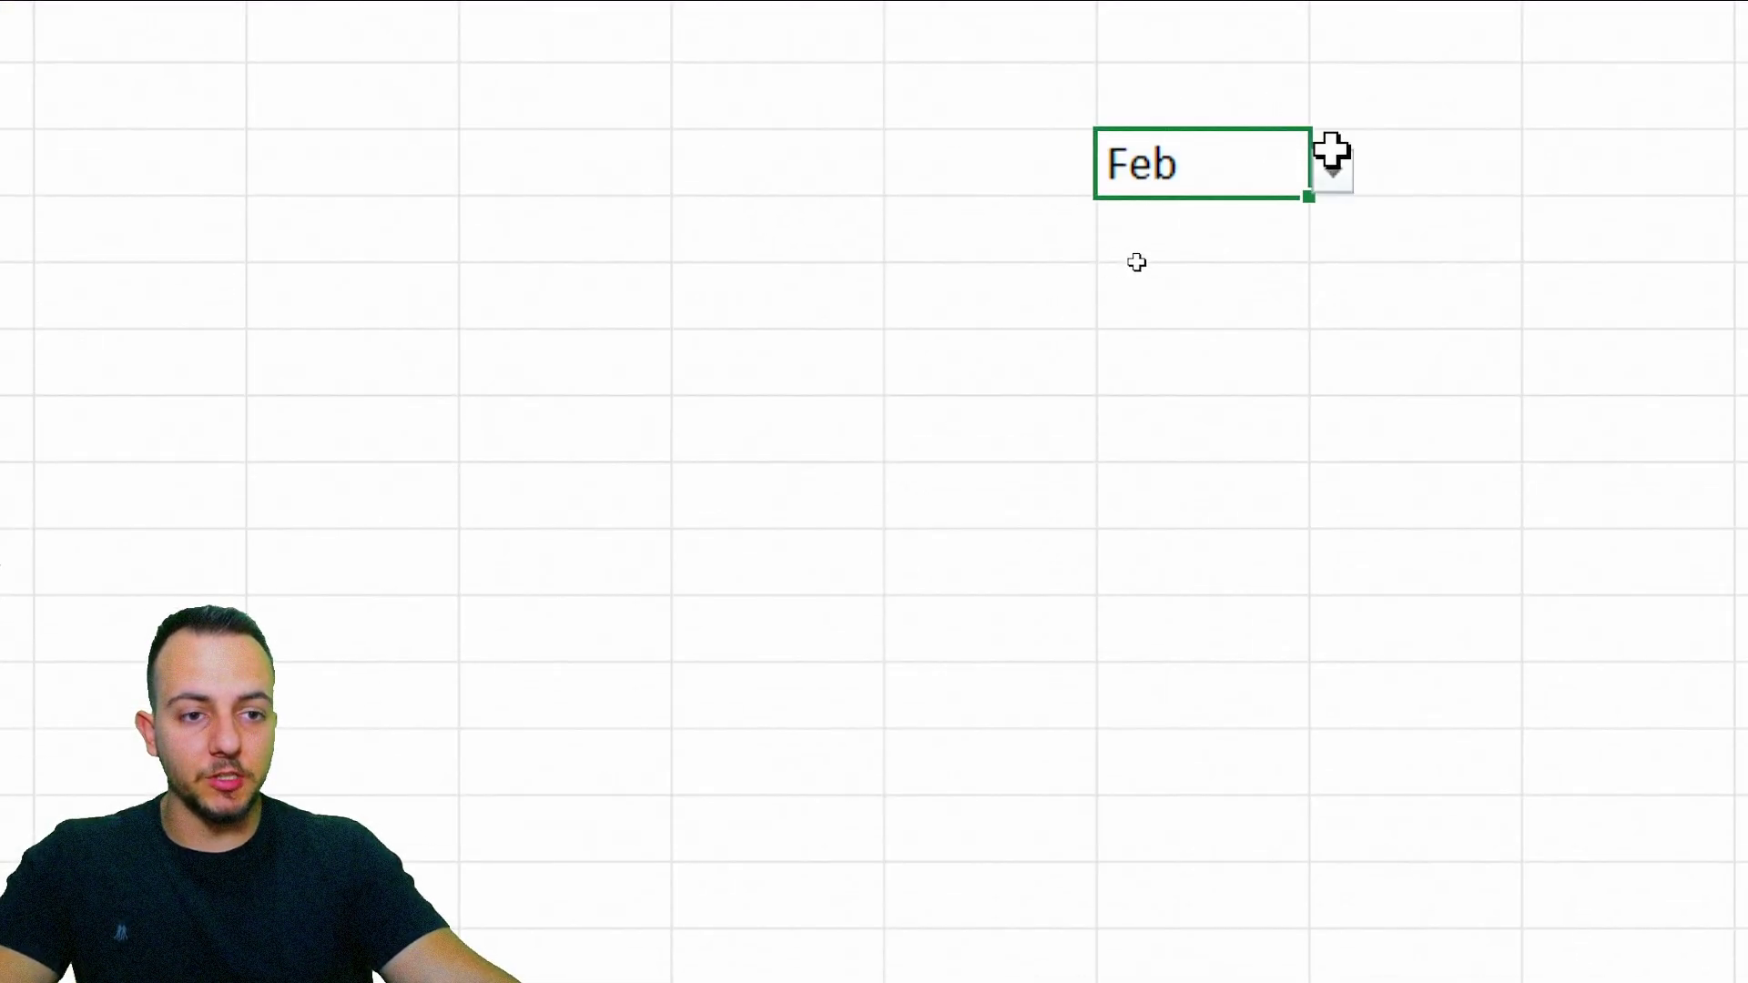
left_click(1334, 107)
left_click(1189, 357)
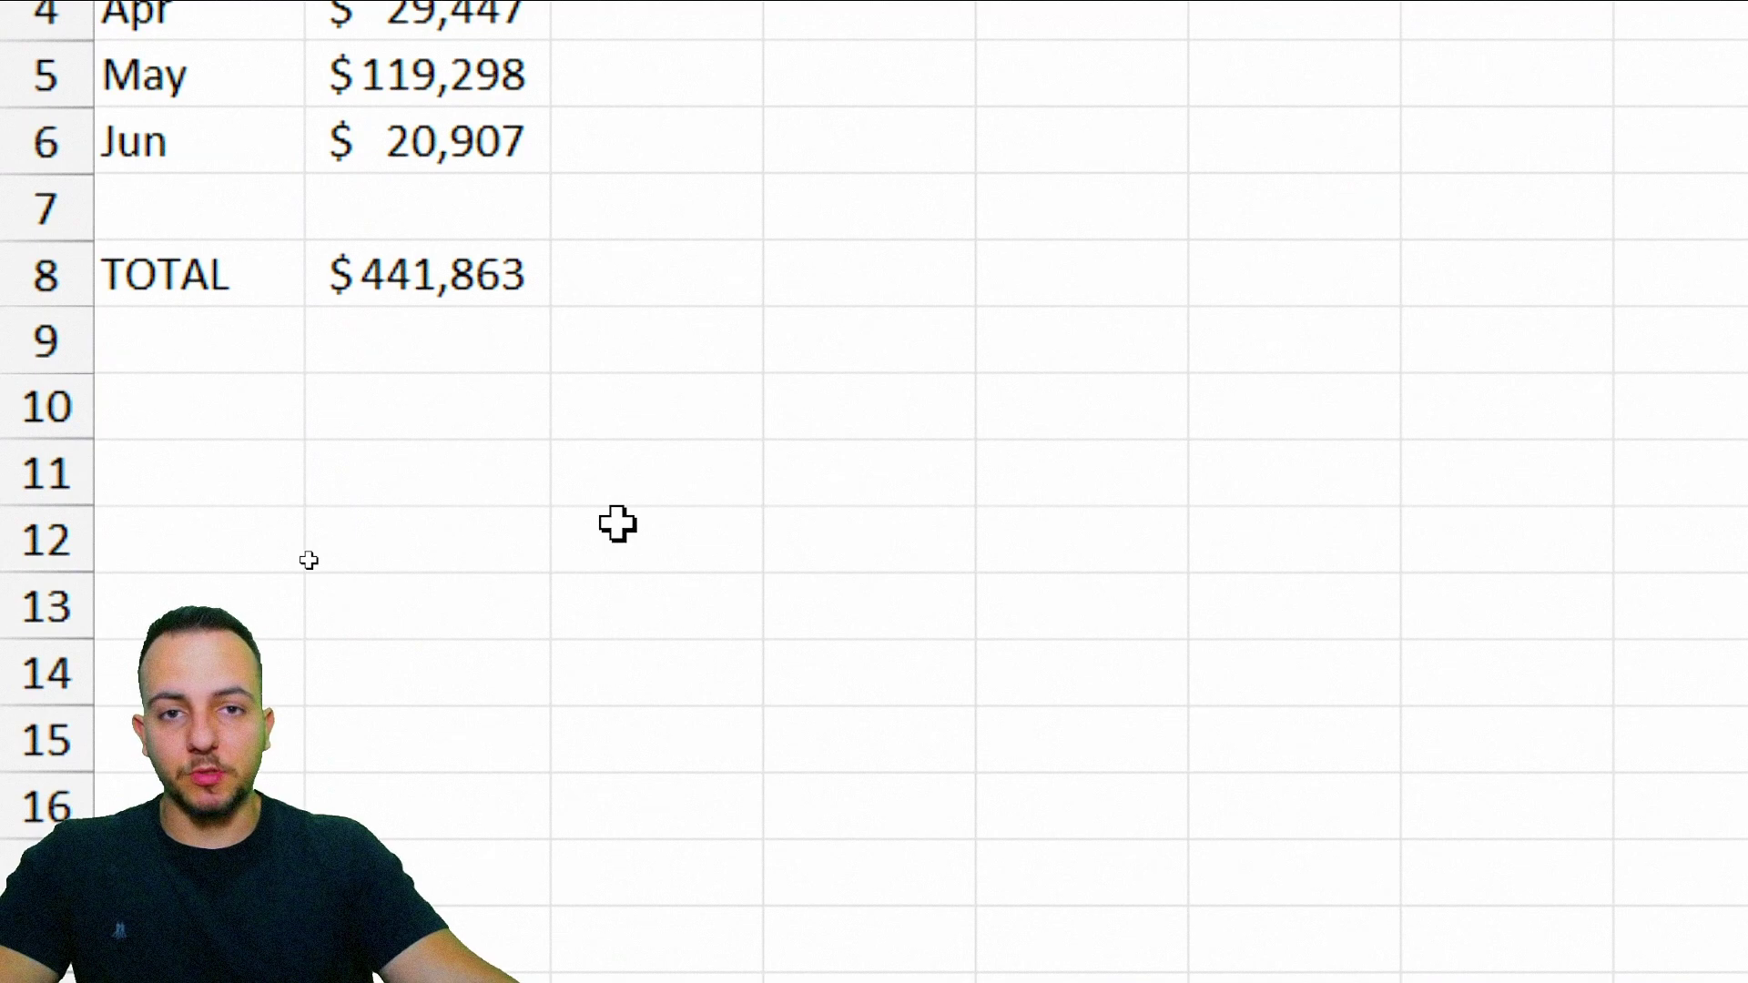
Step: Begin a VLOOKUP formula in cell B9 with J3 as the lookup value and A1:B6 as the table array
left_click(463, 340)
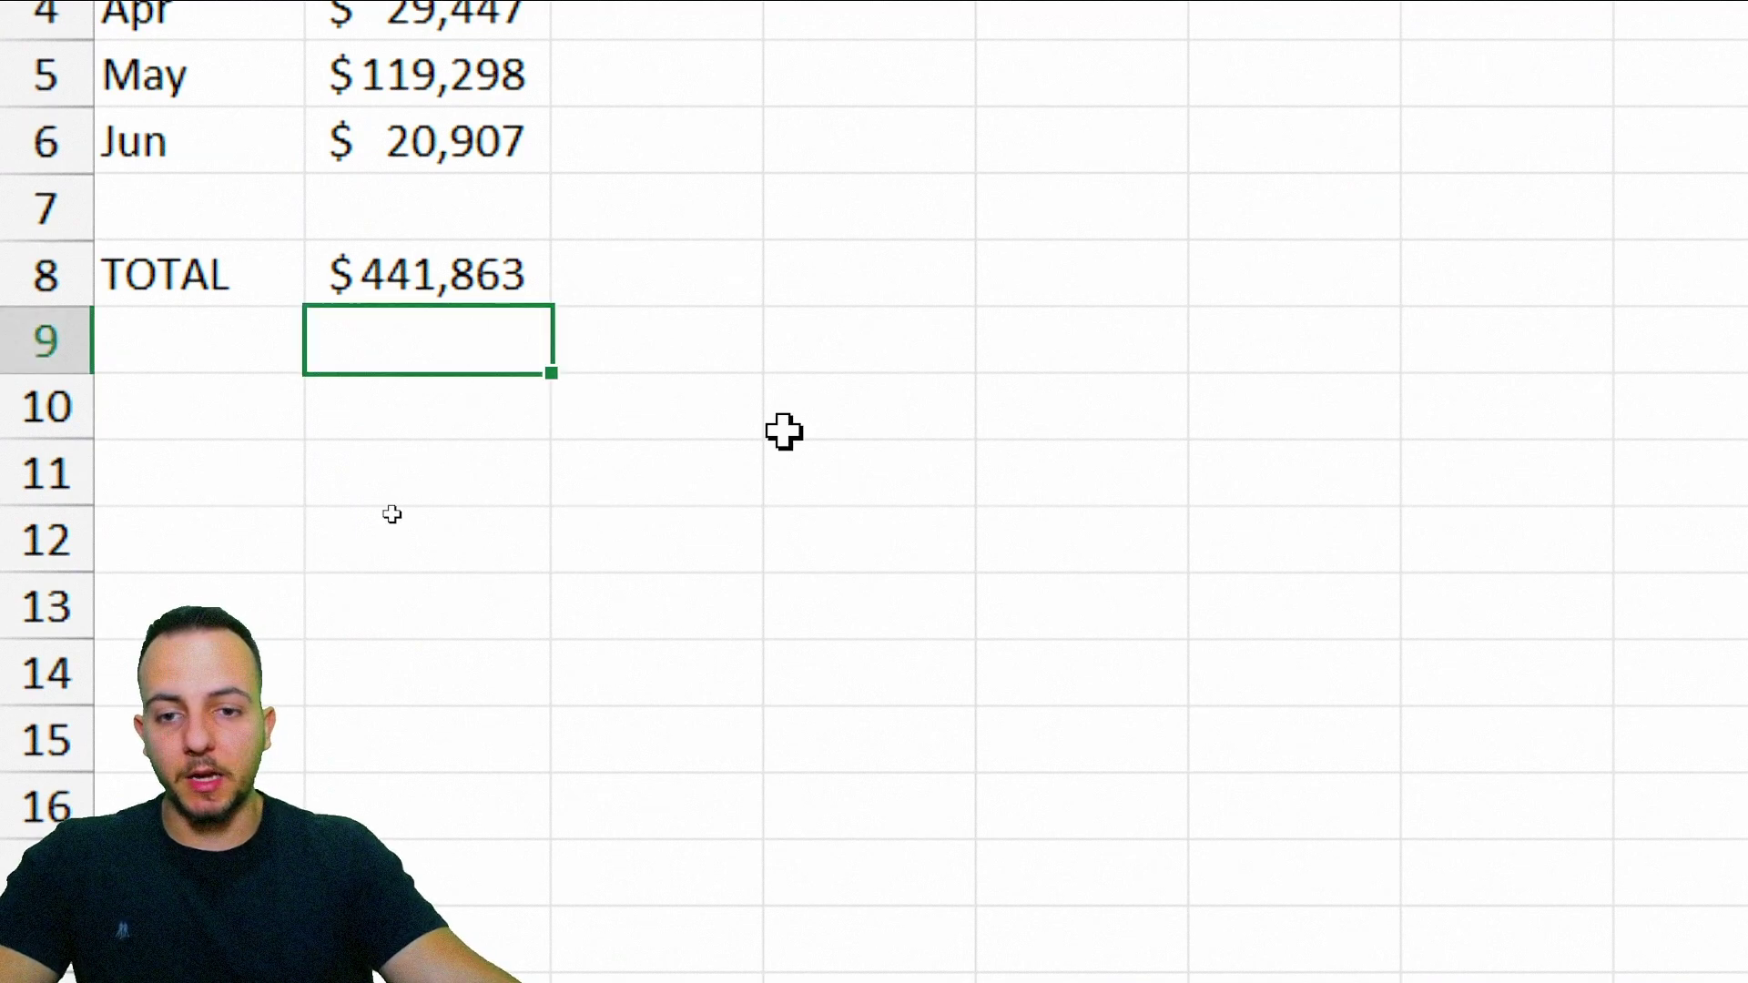
type("=VLOOK")
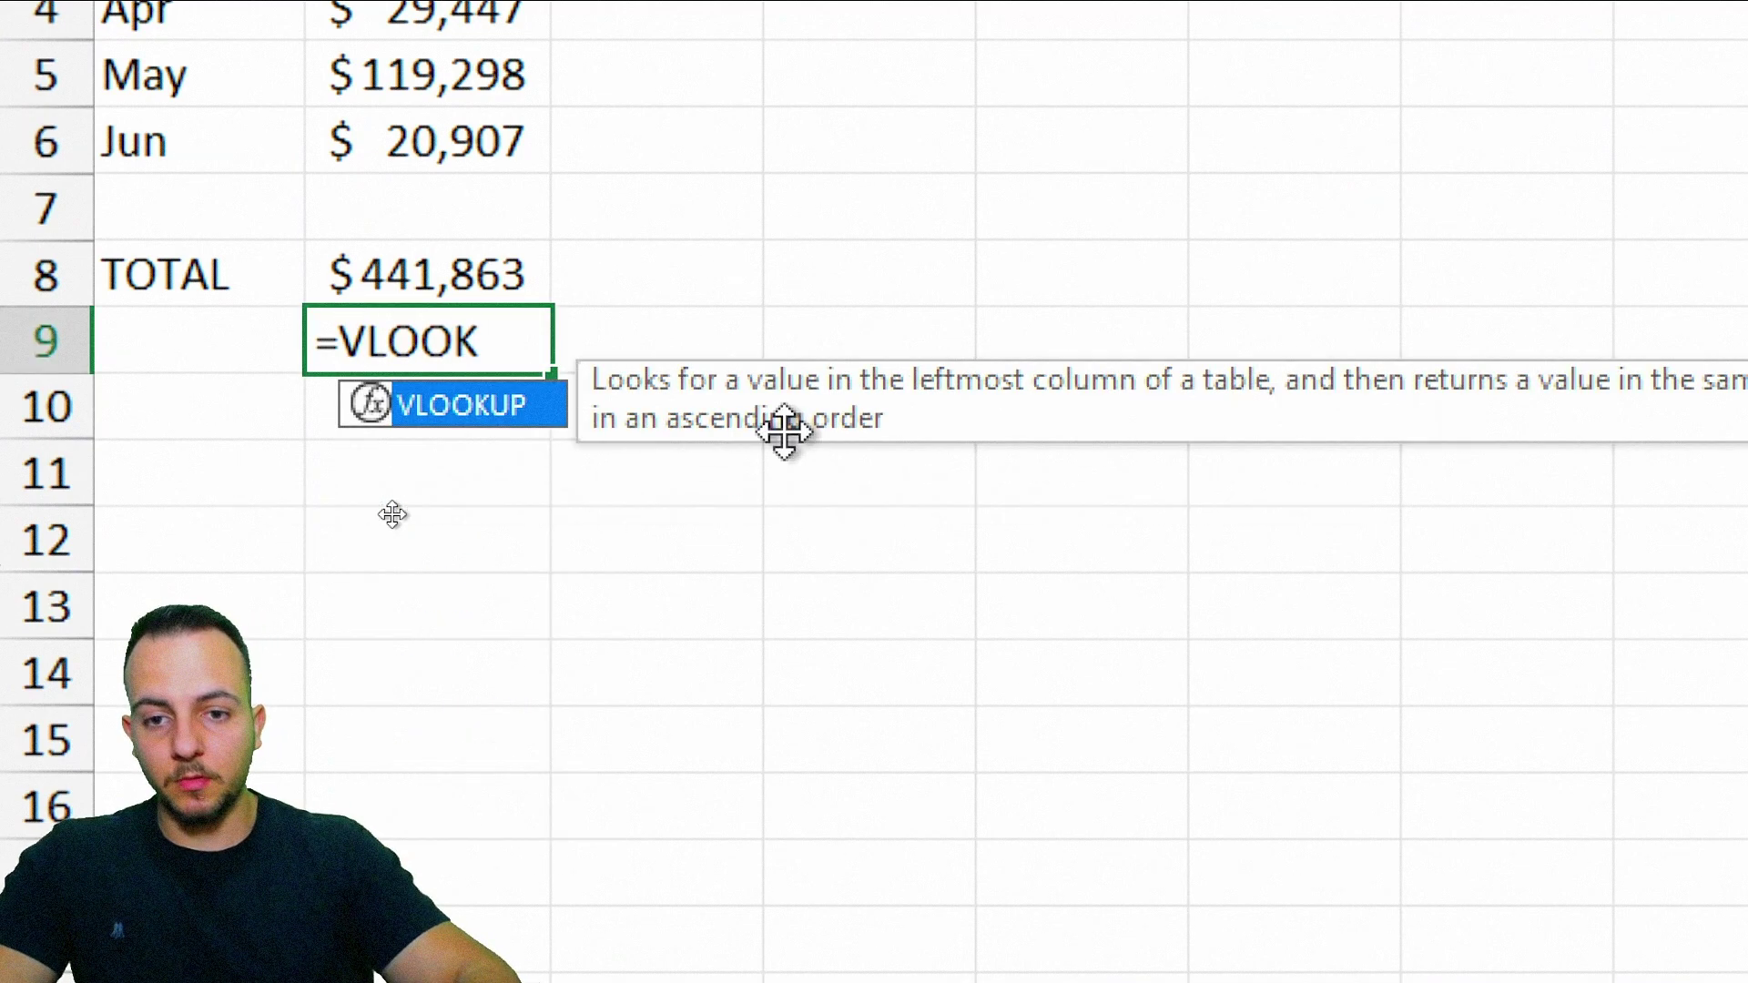
double_click(468, 429)
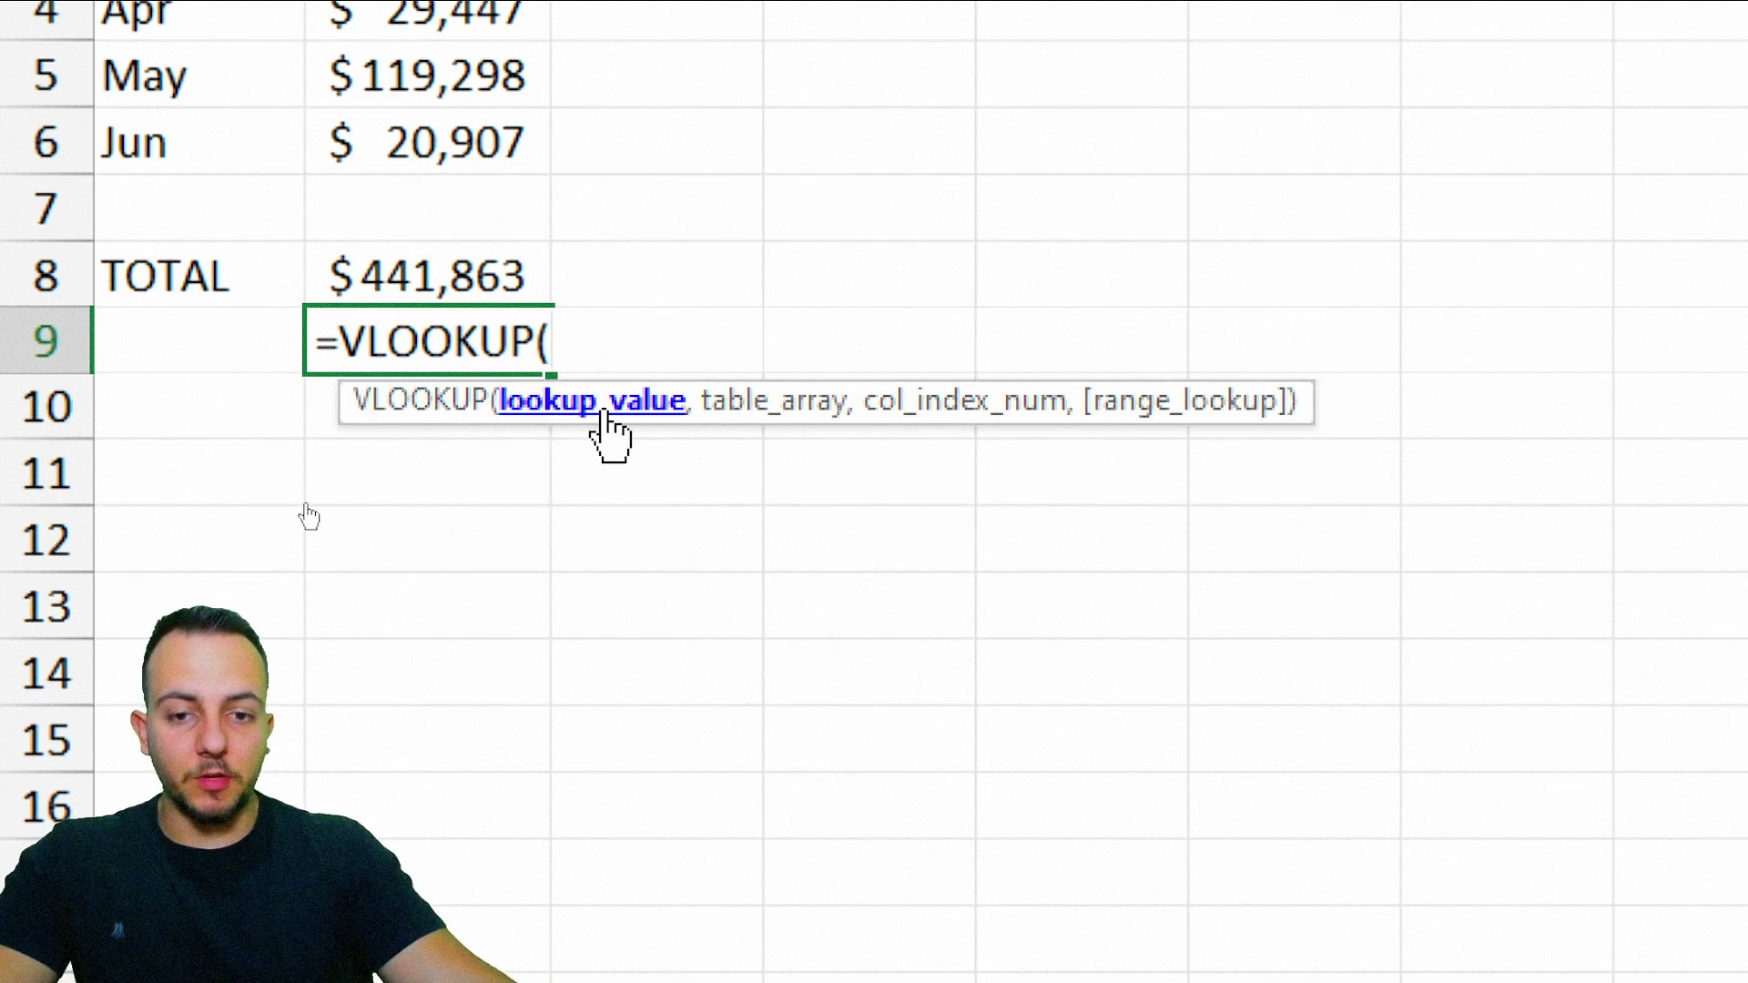
left_click(1702, 20)
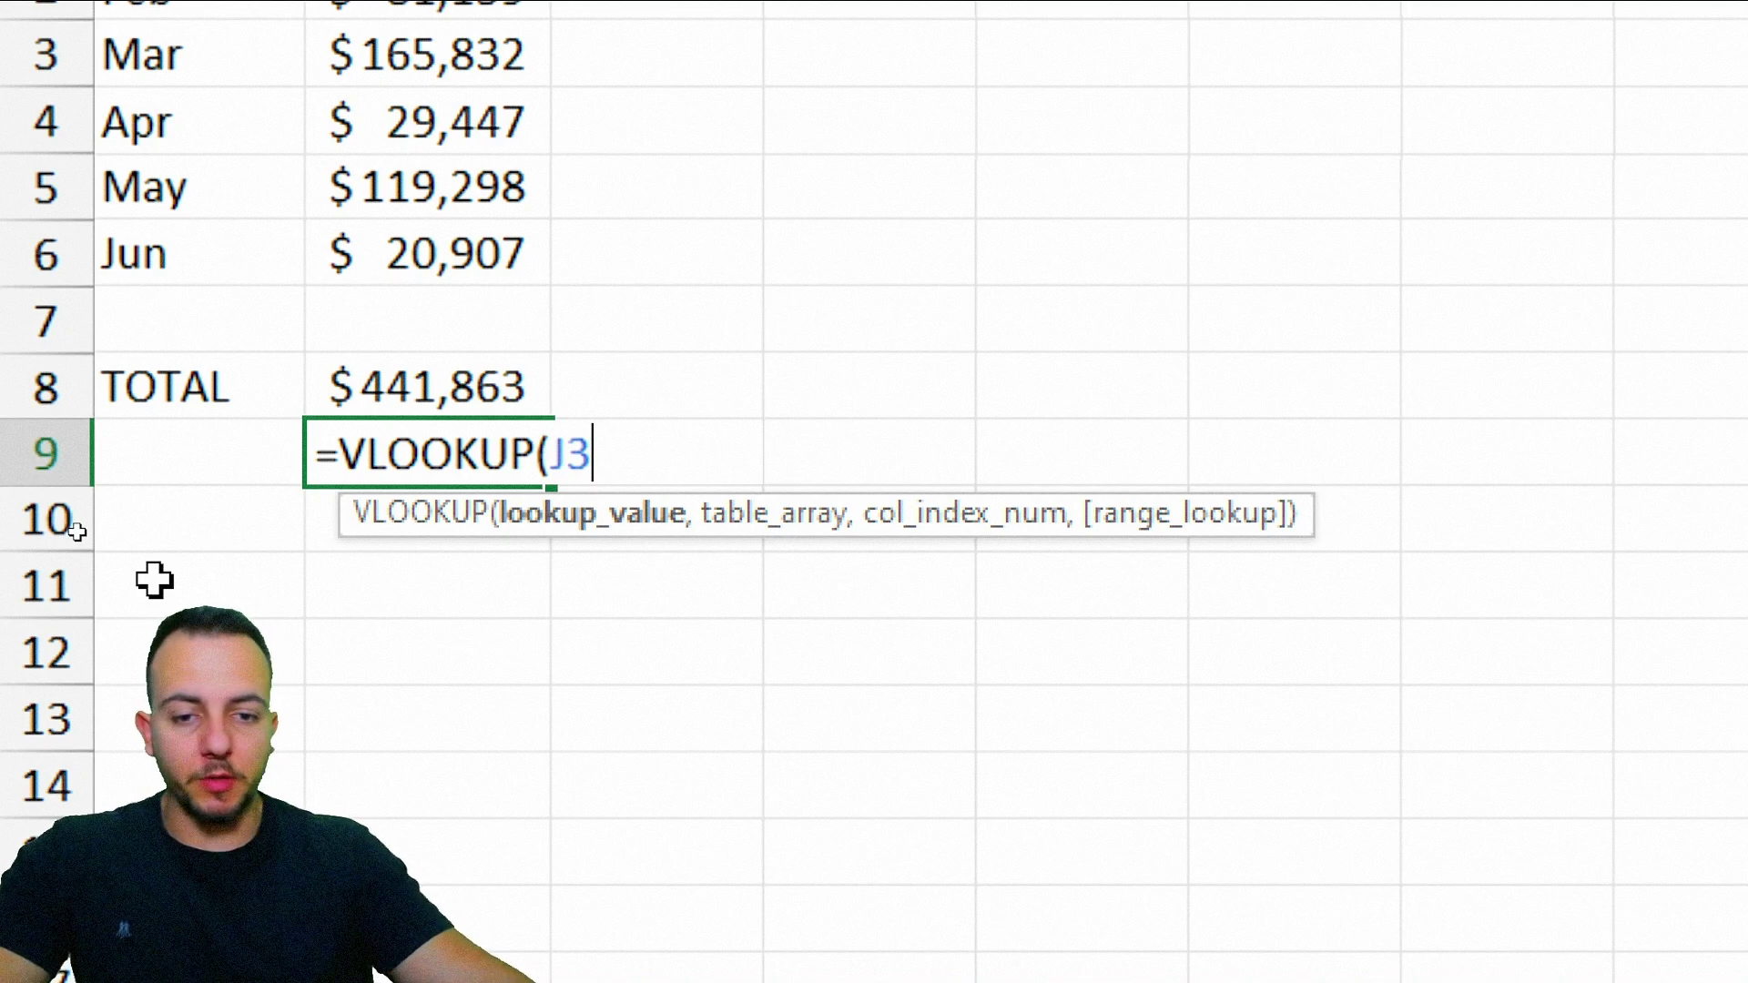
type(",")
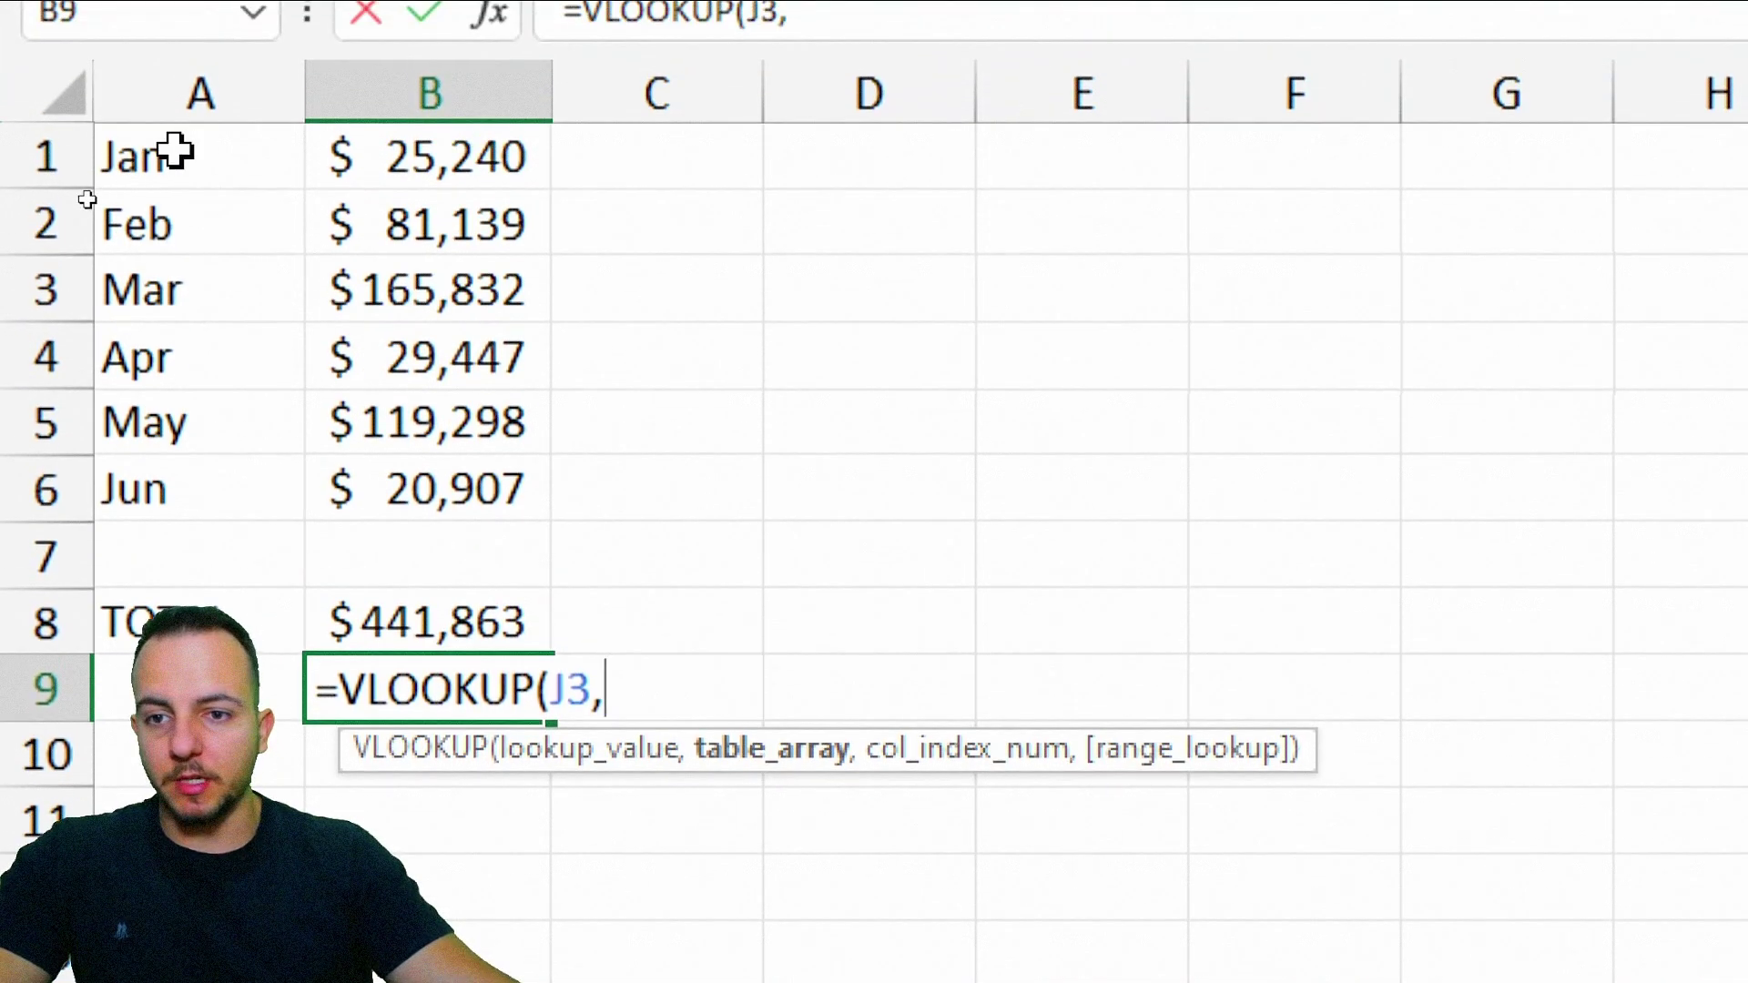
left_click_drag(176, 124, 410, 451)
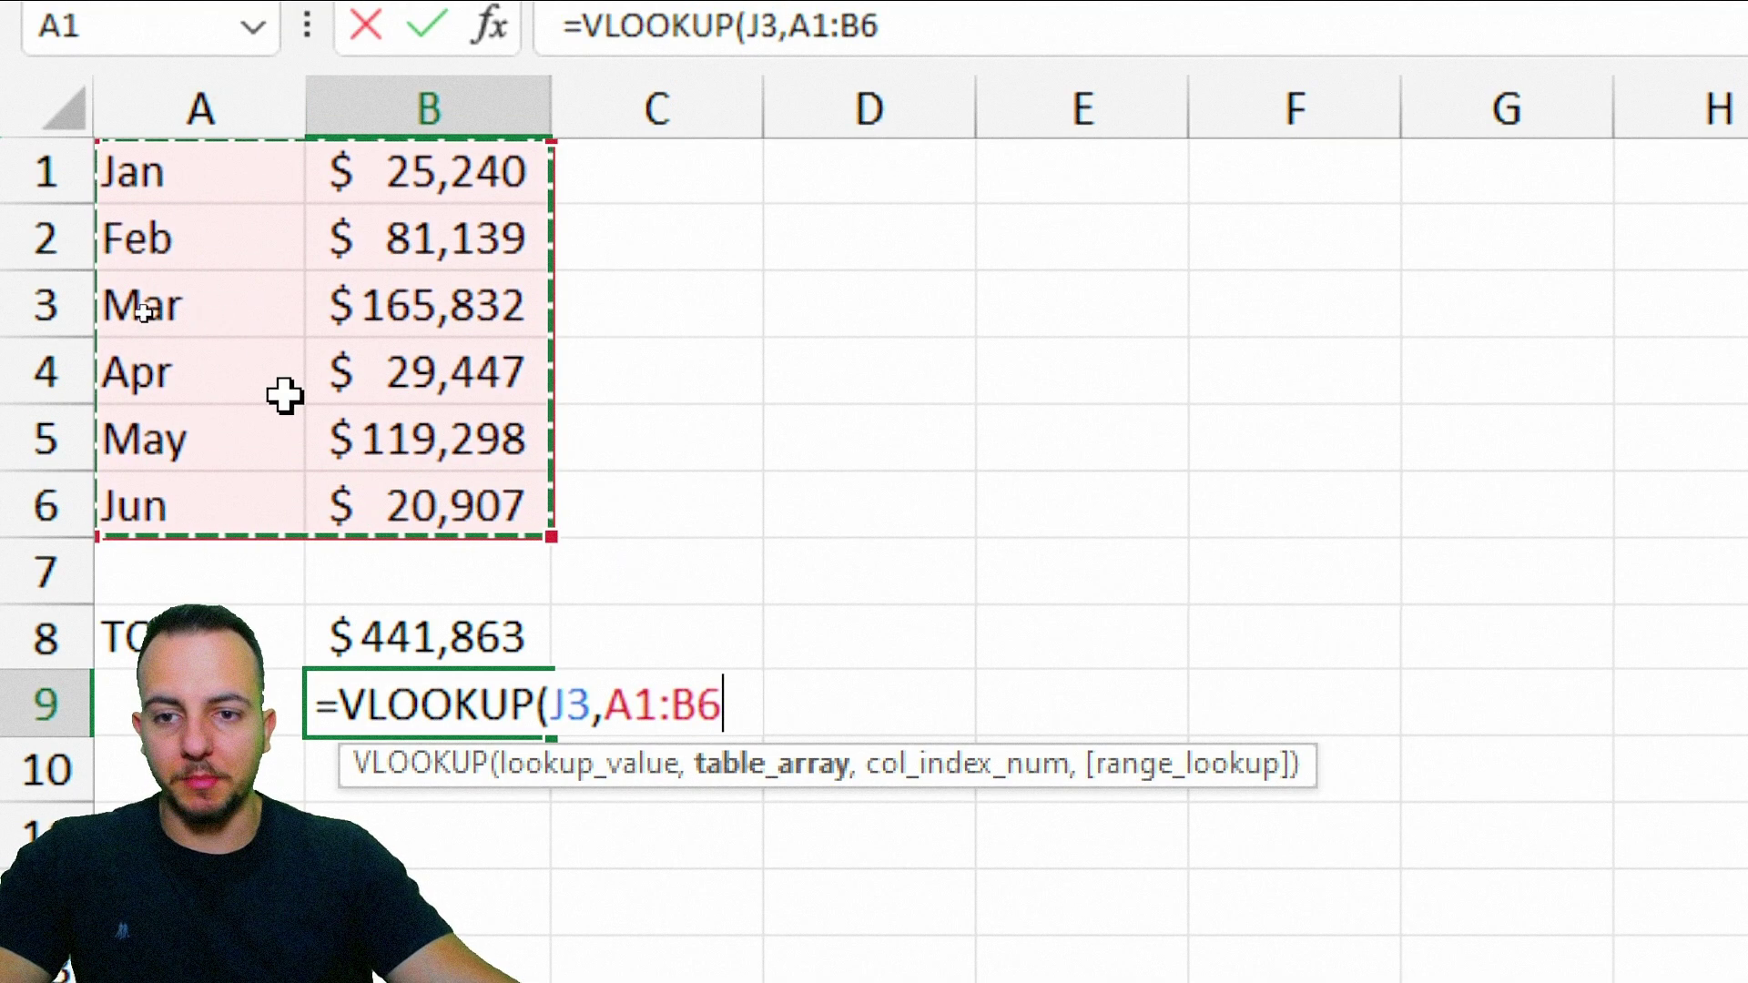
type(",")
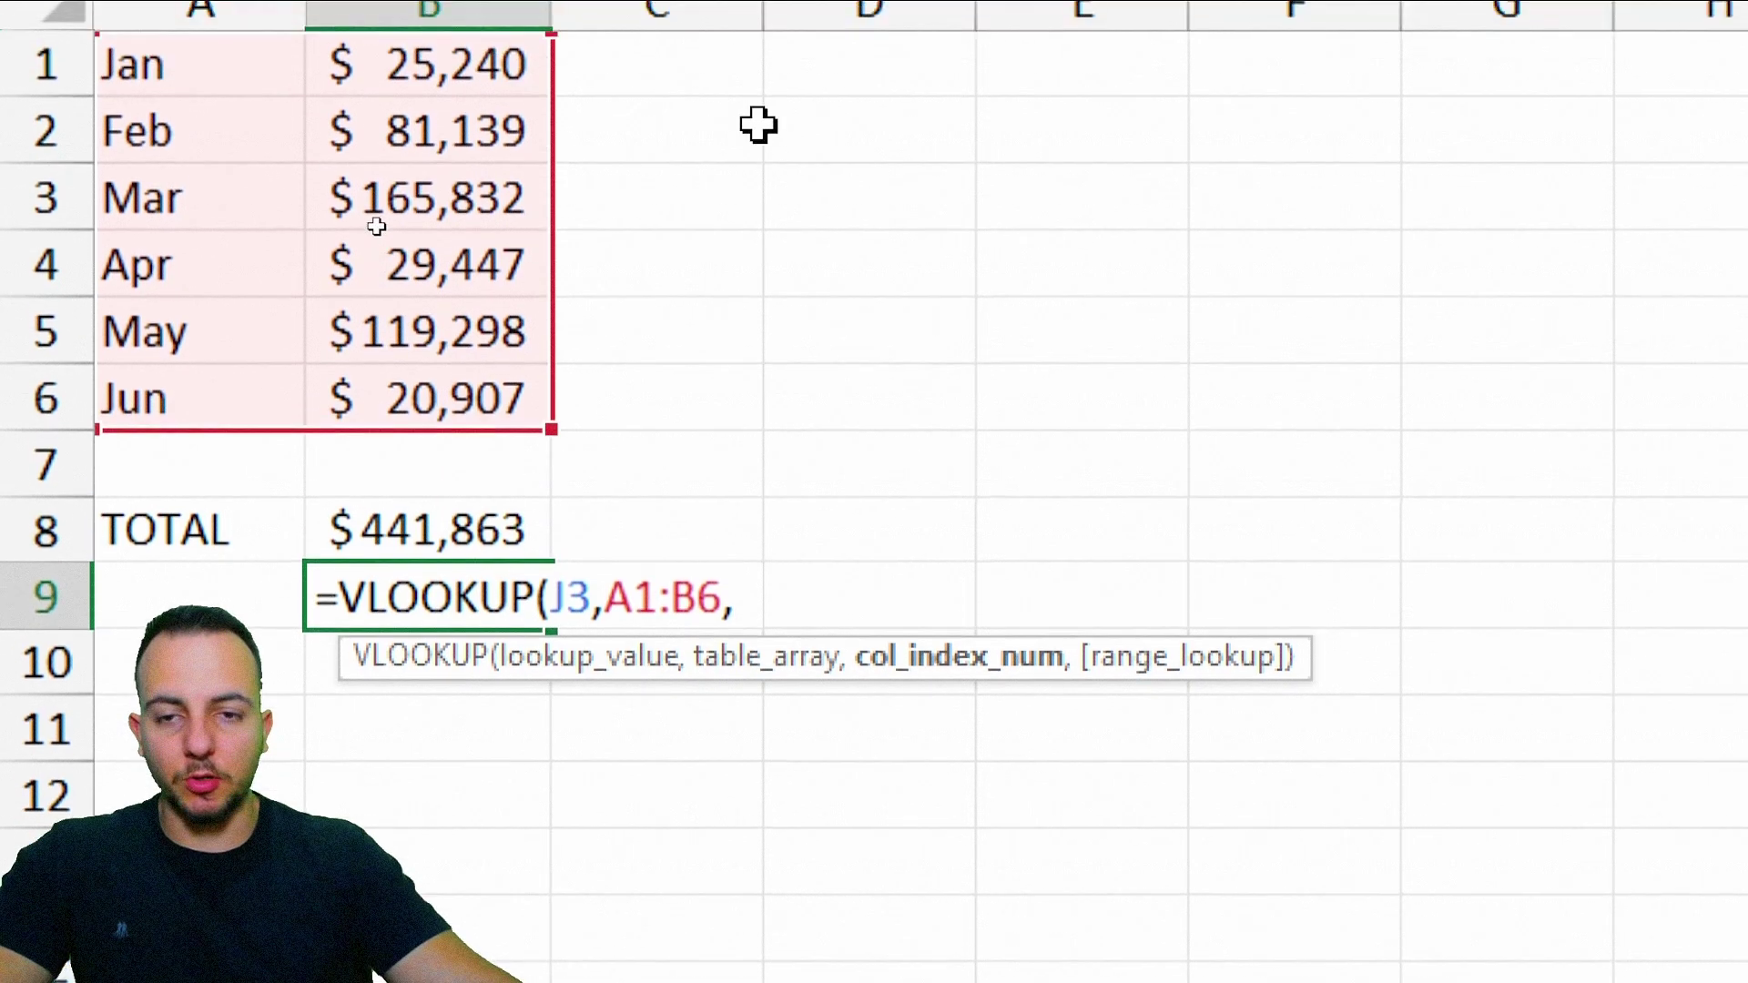
left_click_drag(228, 207, 217, 324)
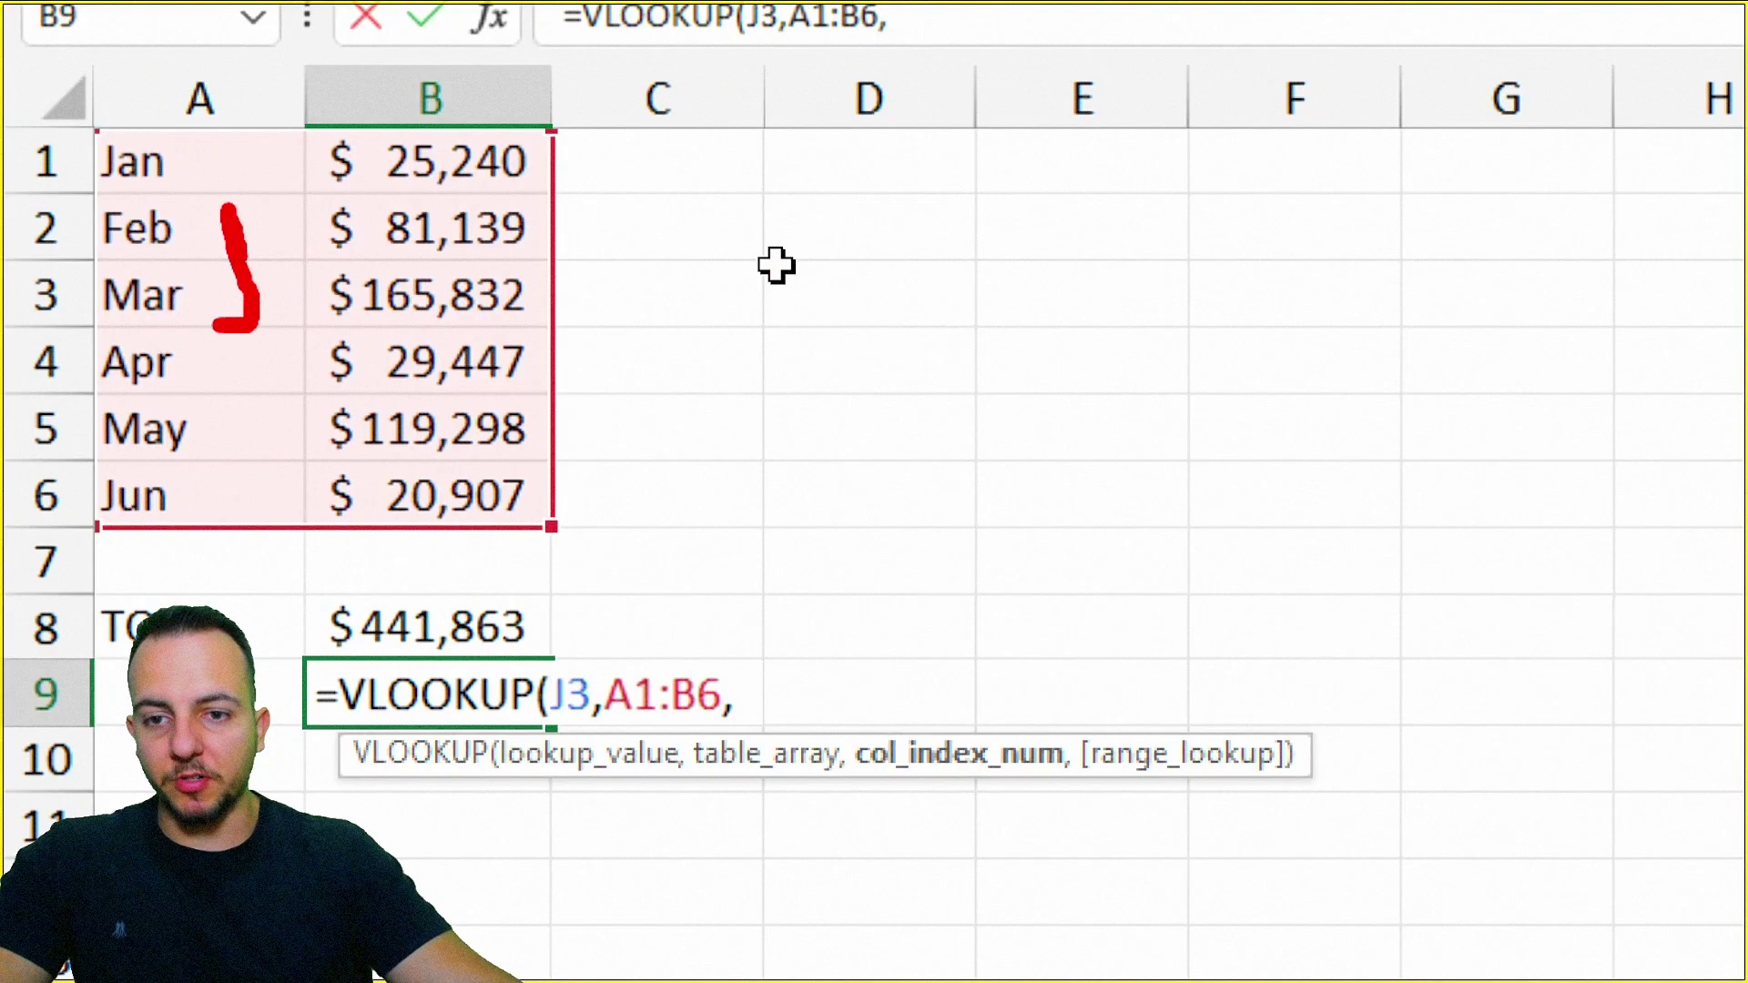
mouse_move(403, 223)
left_mouse_down()
mouse_move(437, 300)
mouse_move(509, 345)
left_mouse_up()
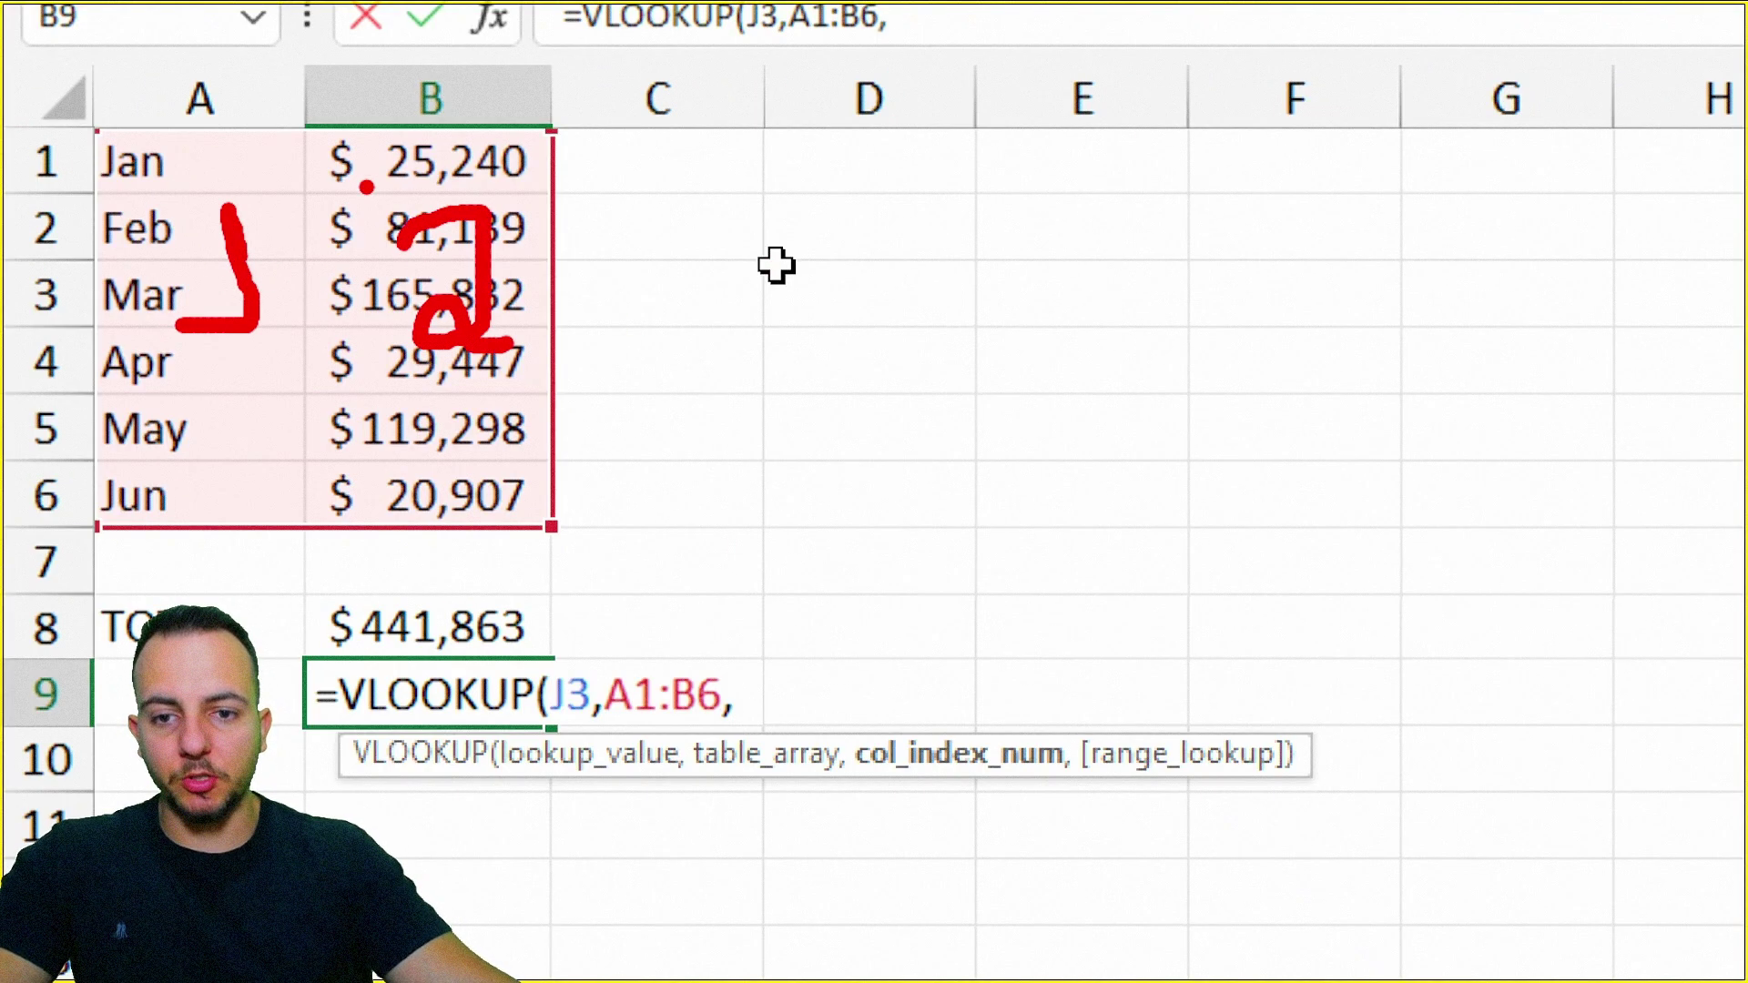
left_click_drag(363, 177, 537, 391)
left_click_drag(794, 328, 566, 328)
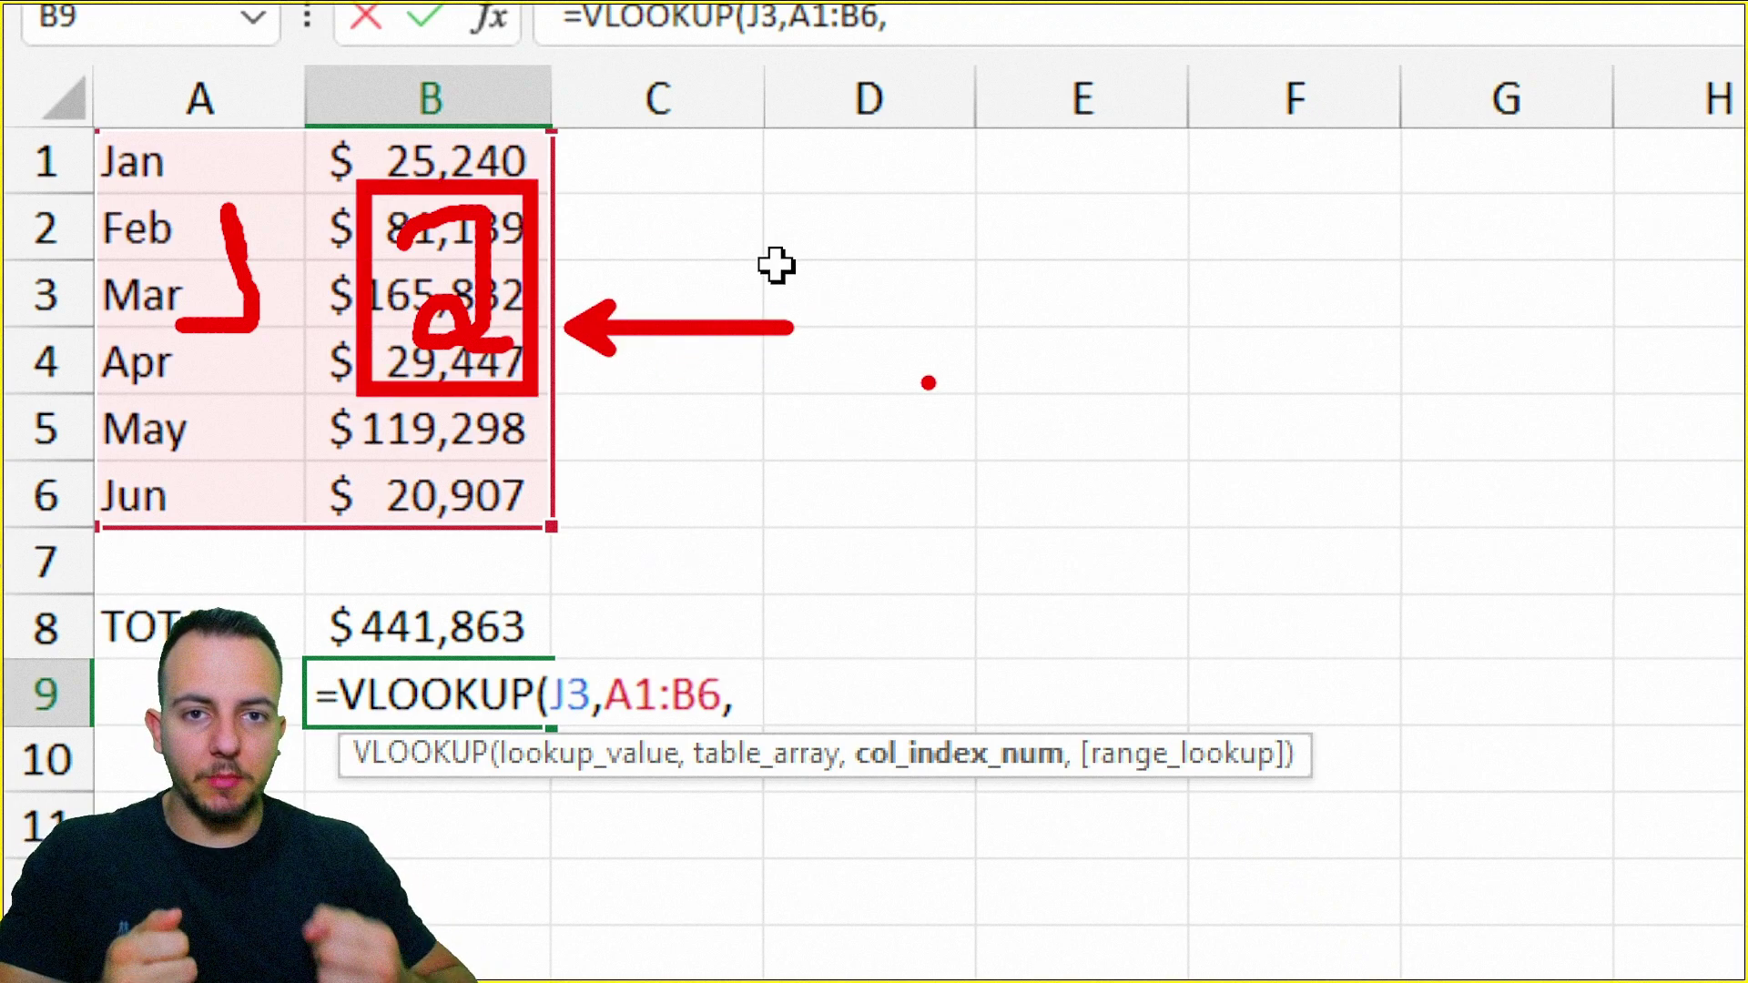
key("Escape")
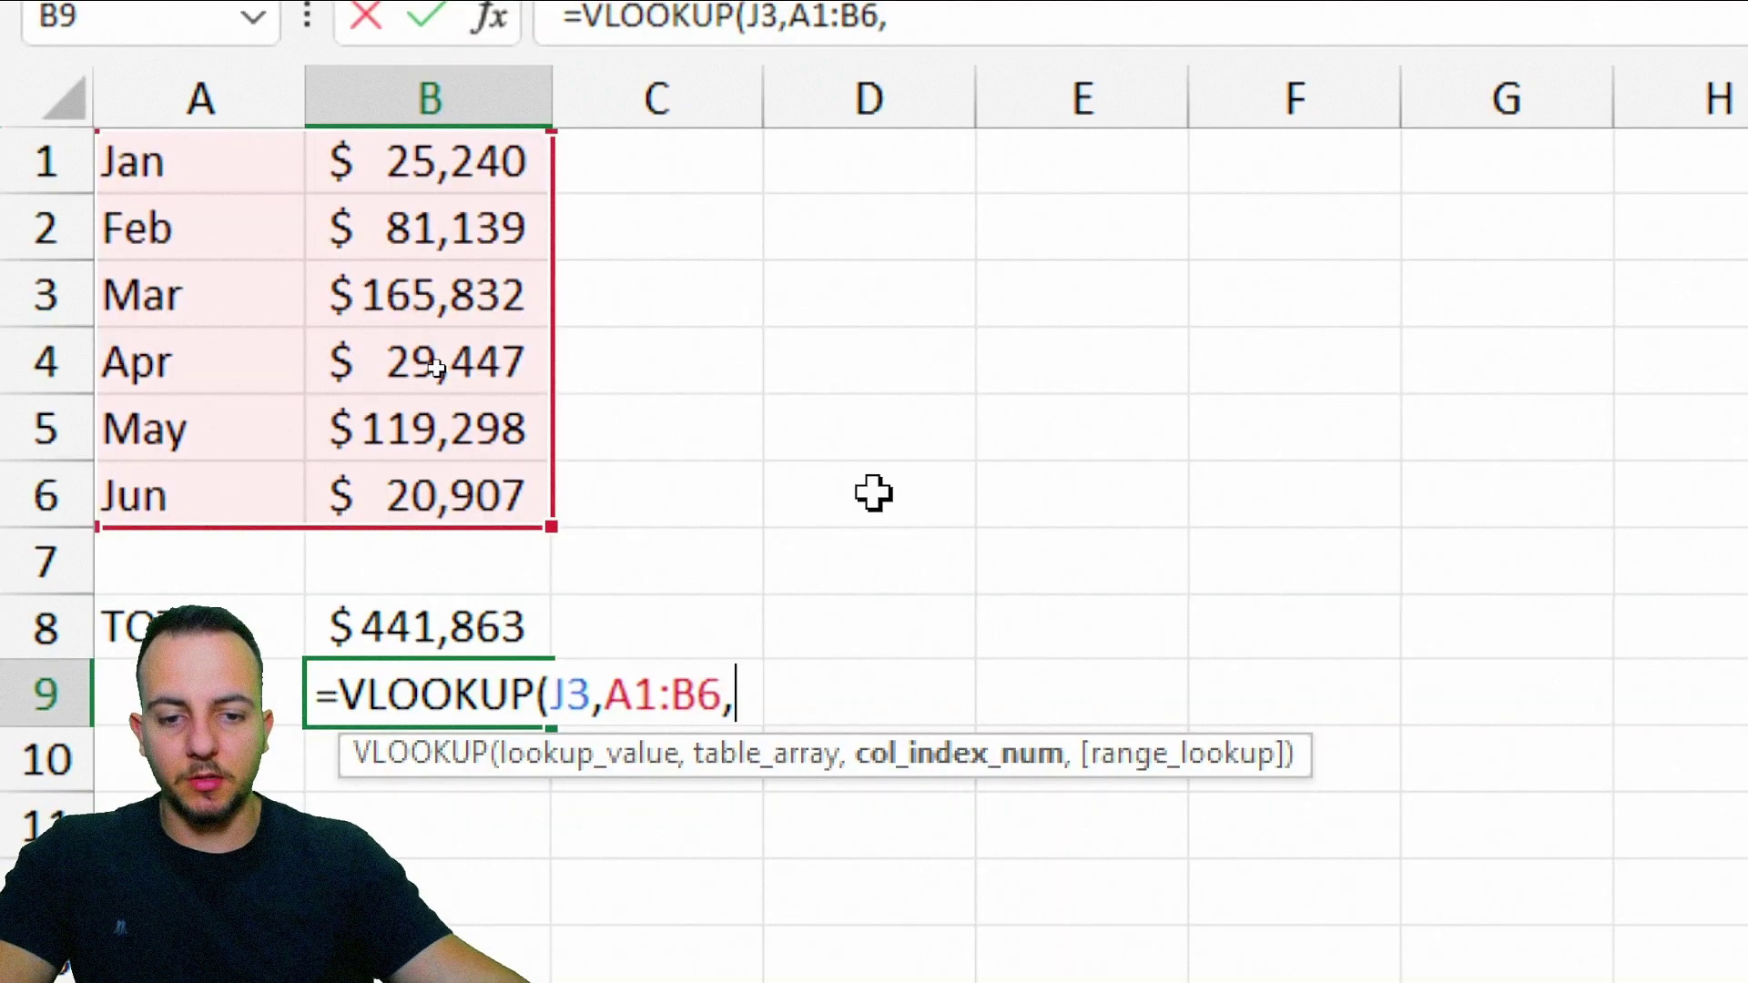
Step: Complete the VLOOKUP formula in B9 with column index 2 and FALSE for an exact match
type("2,")
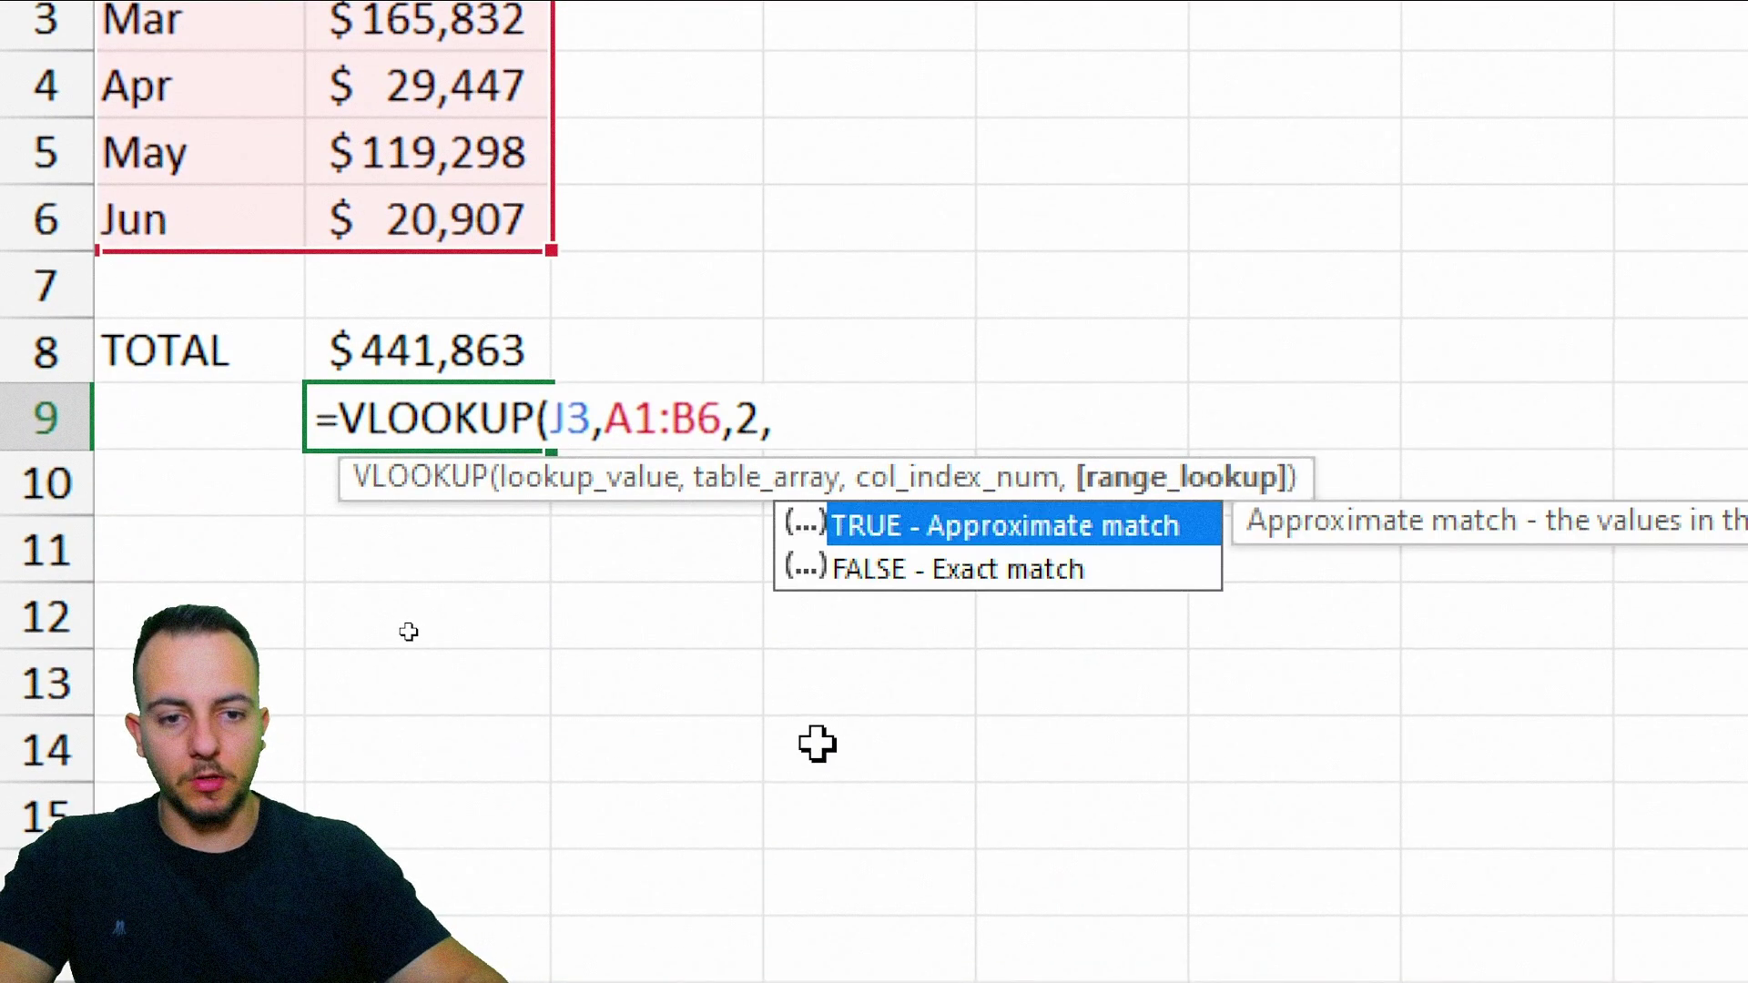
double_click(965, 570)
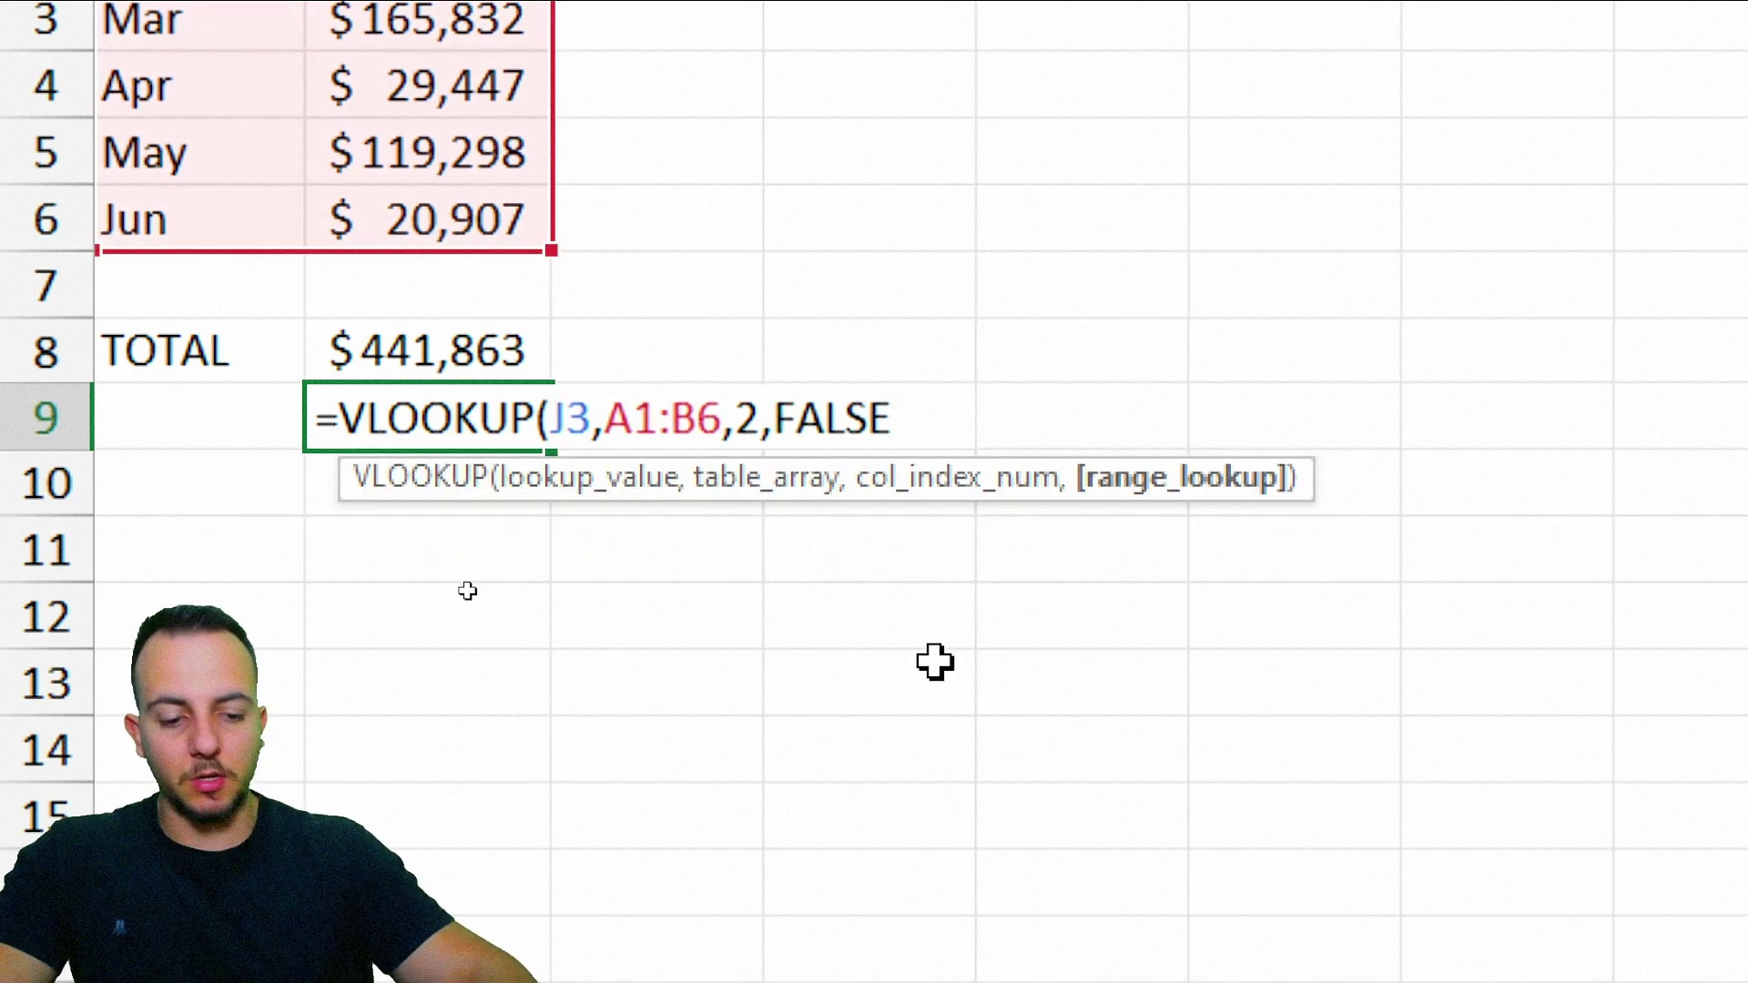
type(")")
key("Return")
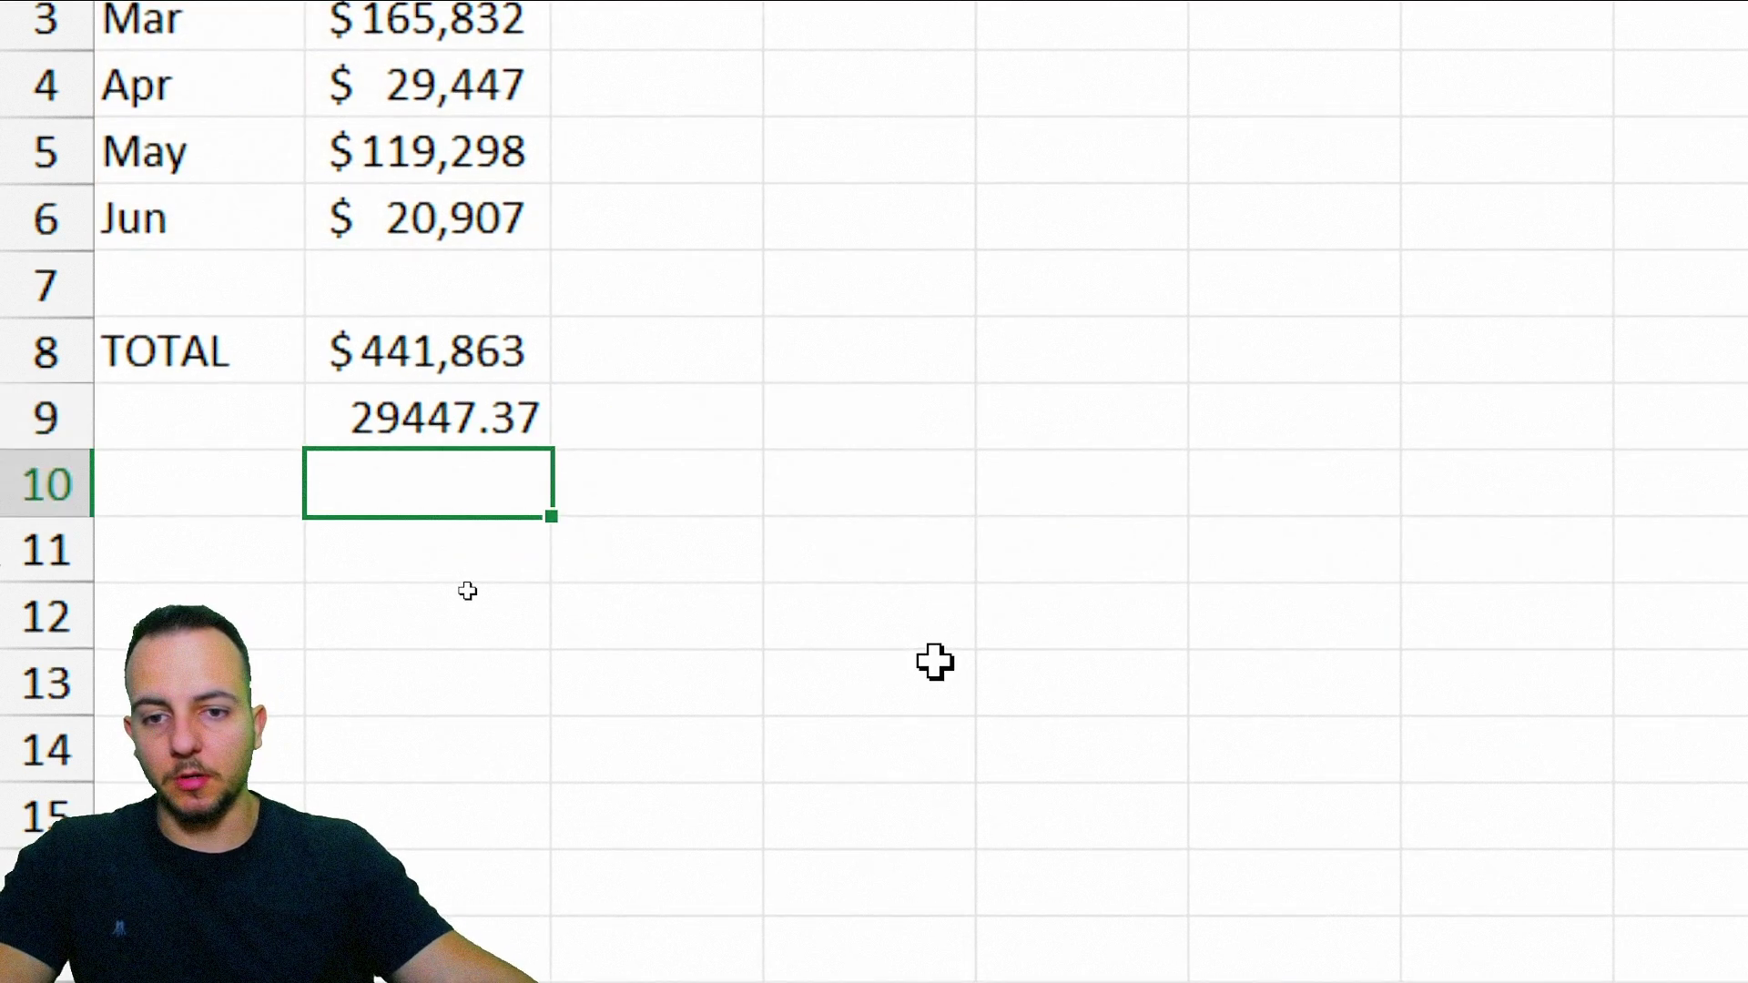
Step: Apply the dollar accounting number format to the looked-up amount in cell B9
left_click(428, 418)
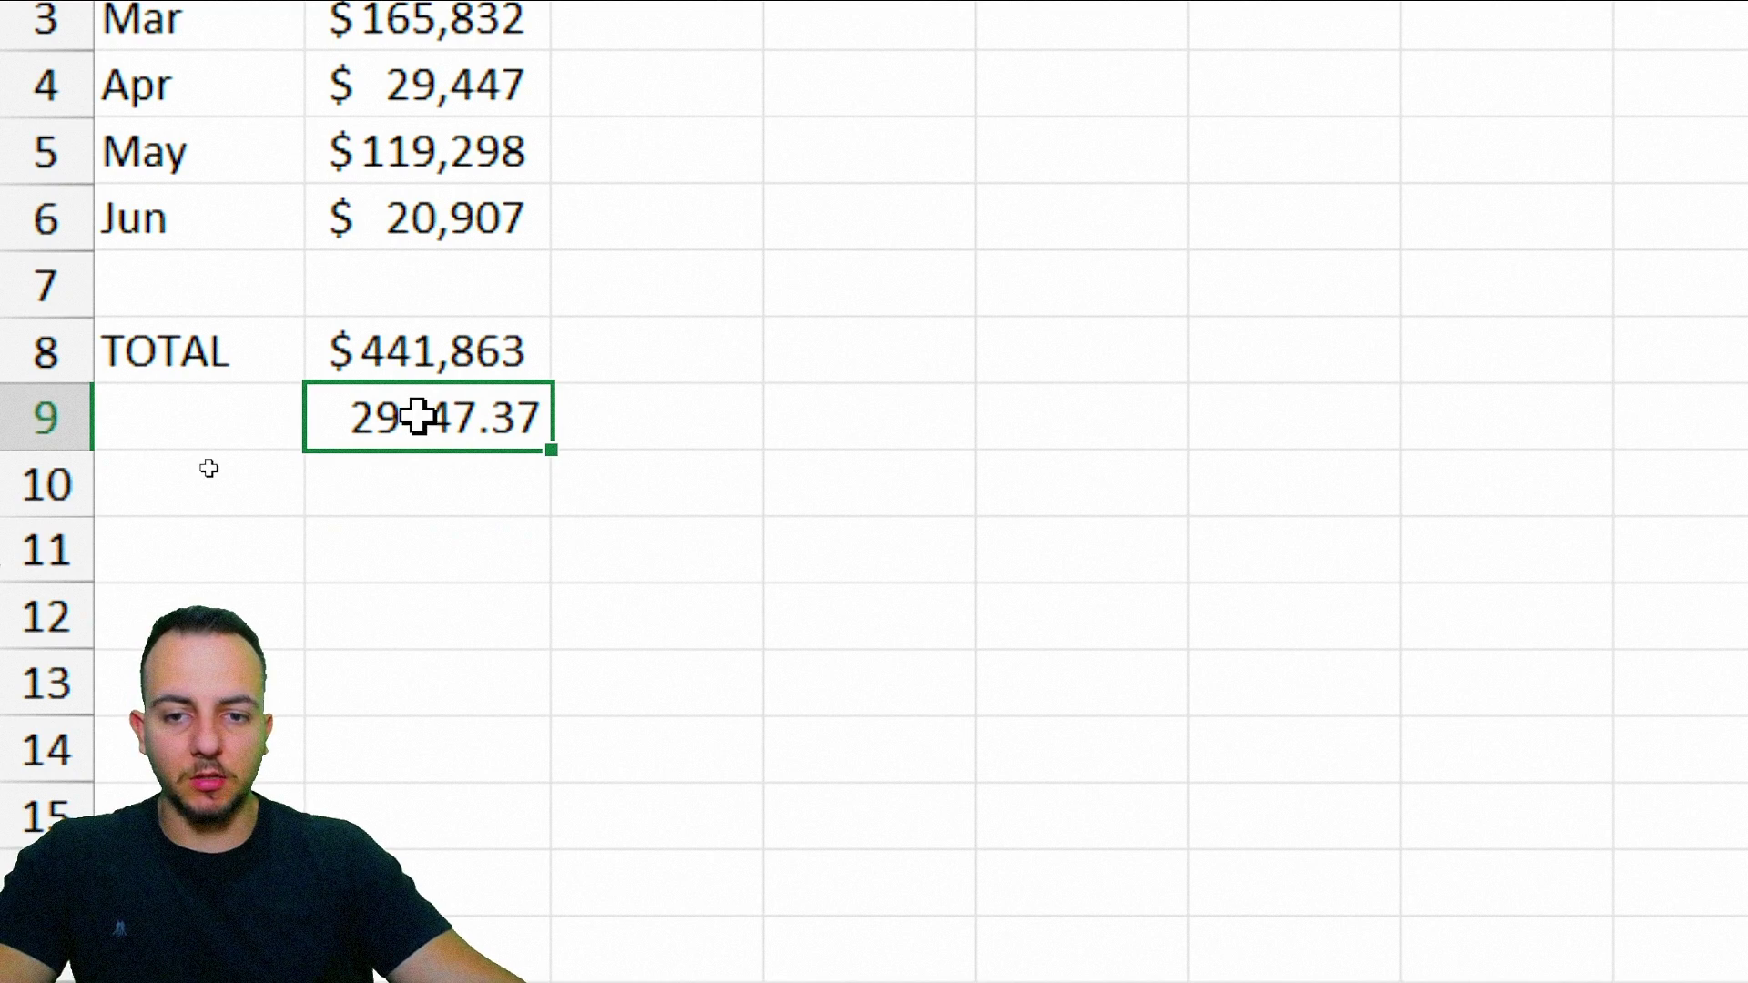
right_click(418, 418)
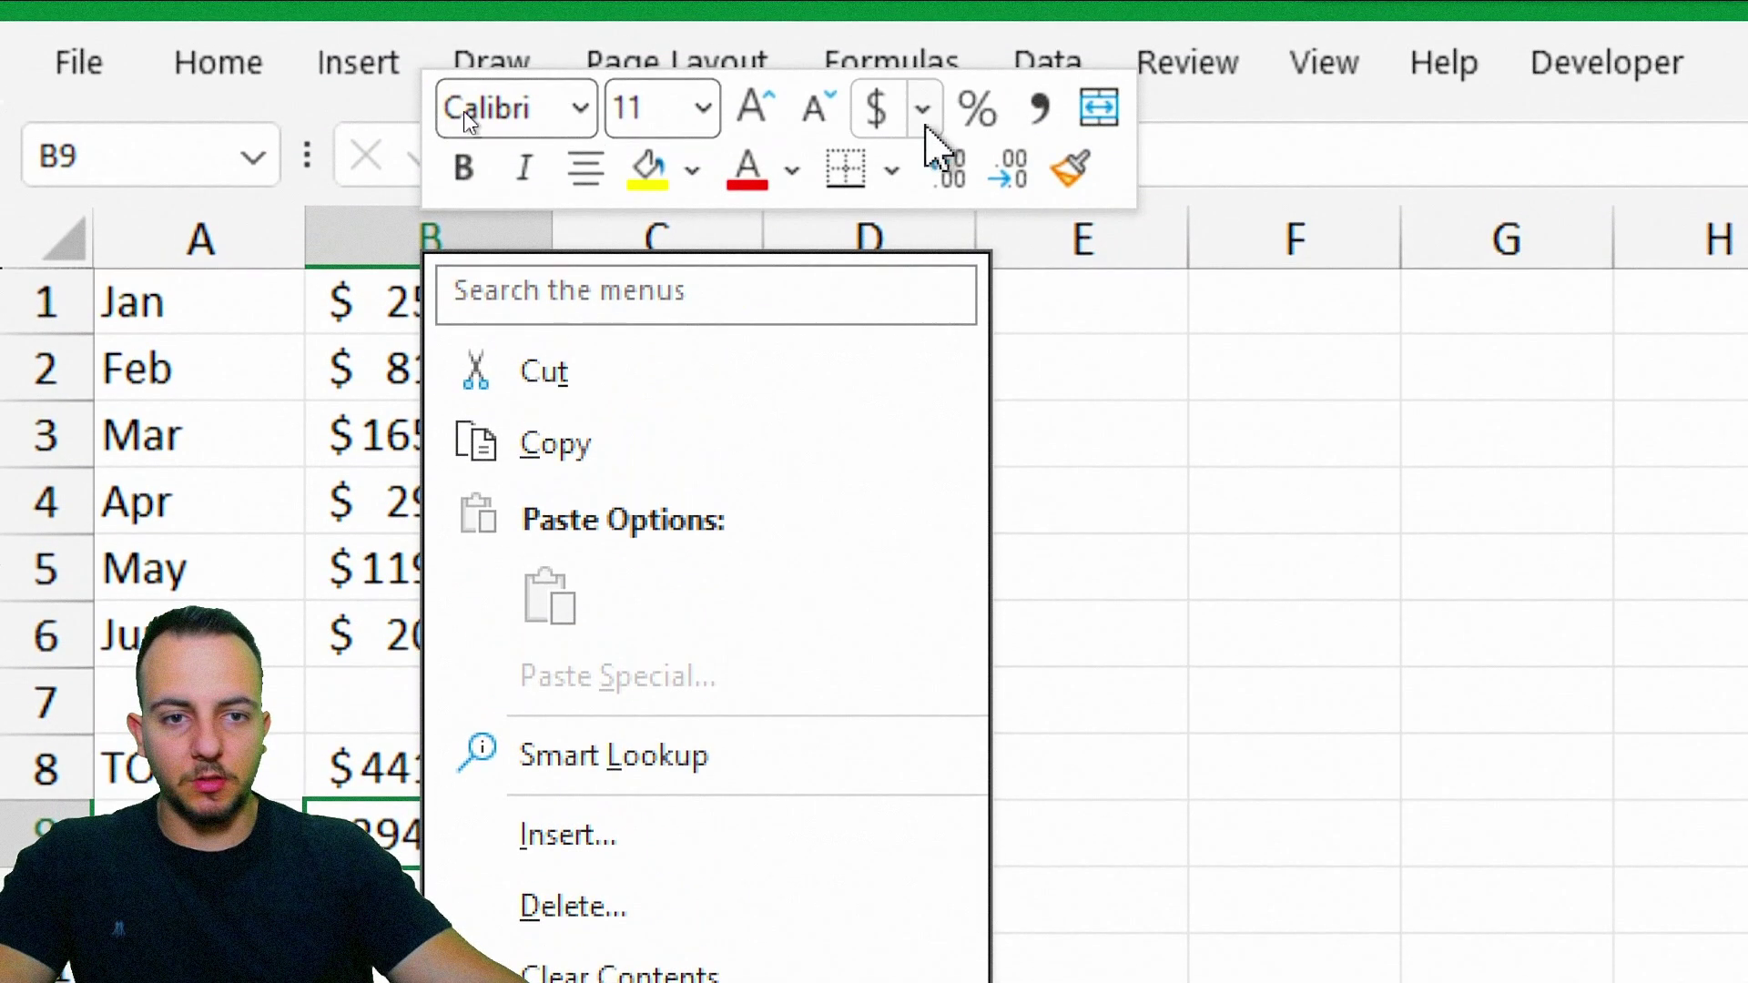
left_click(881, 113)
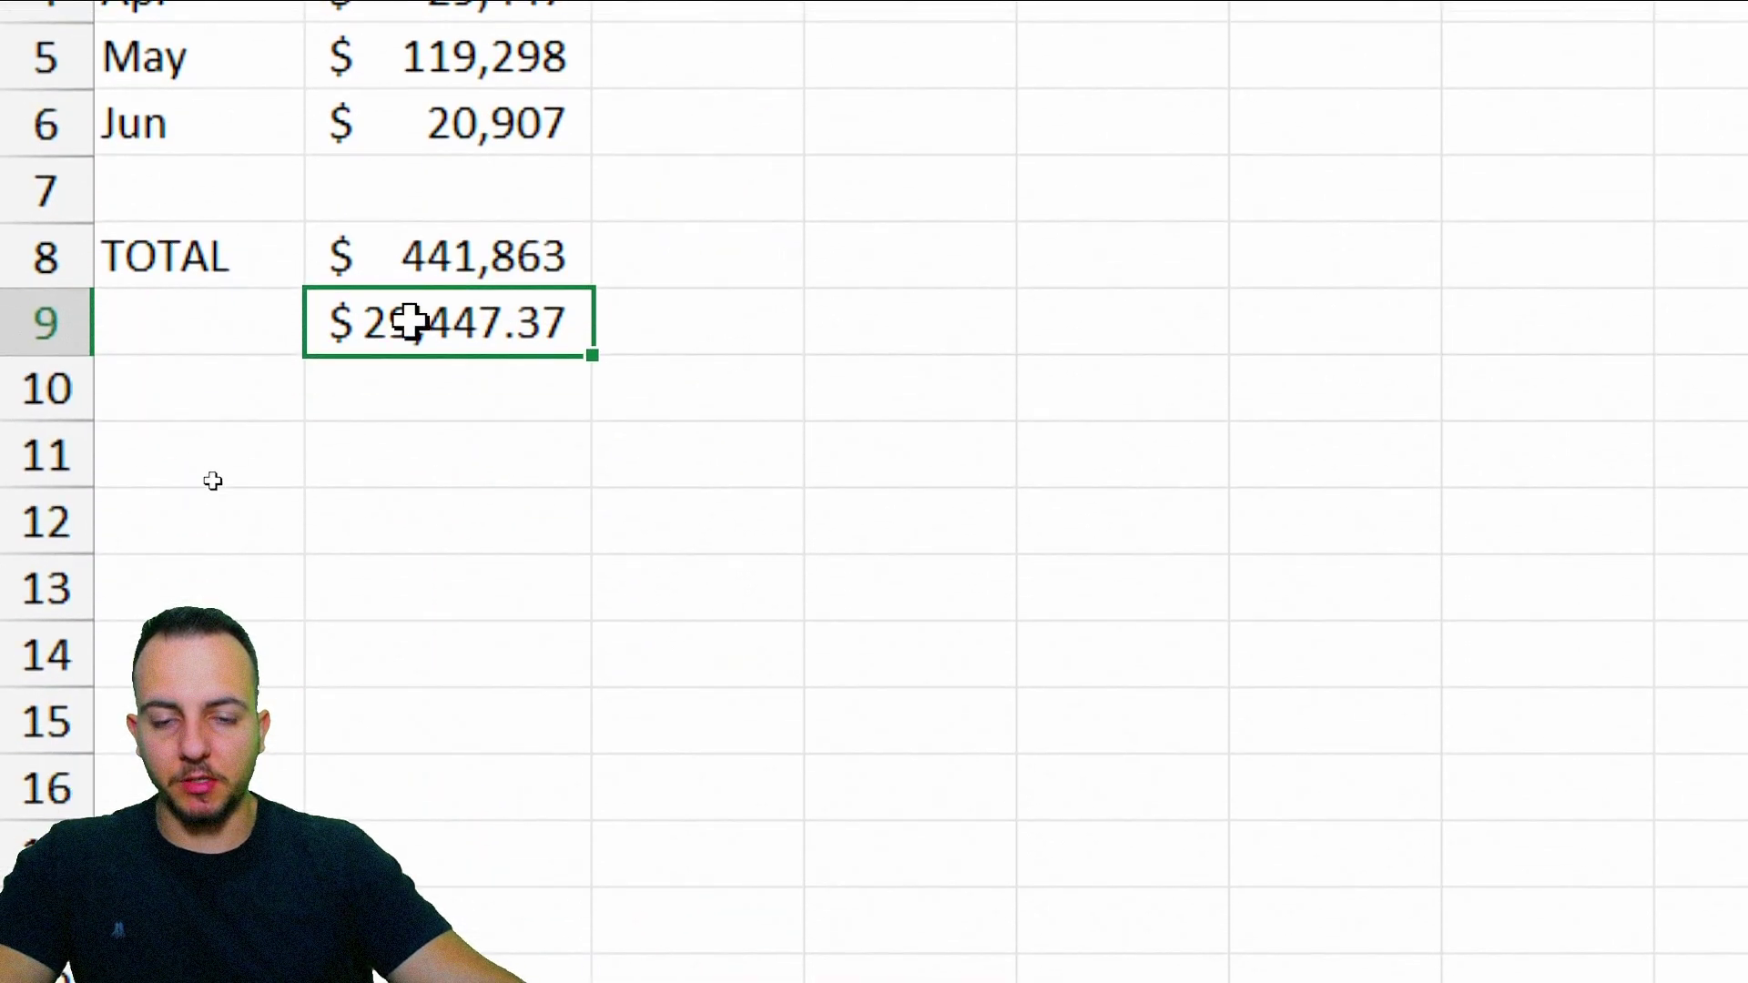
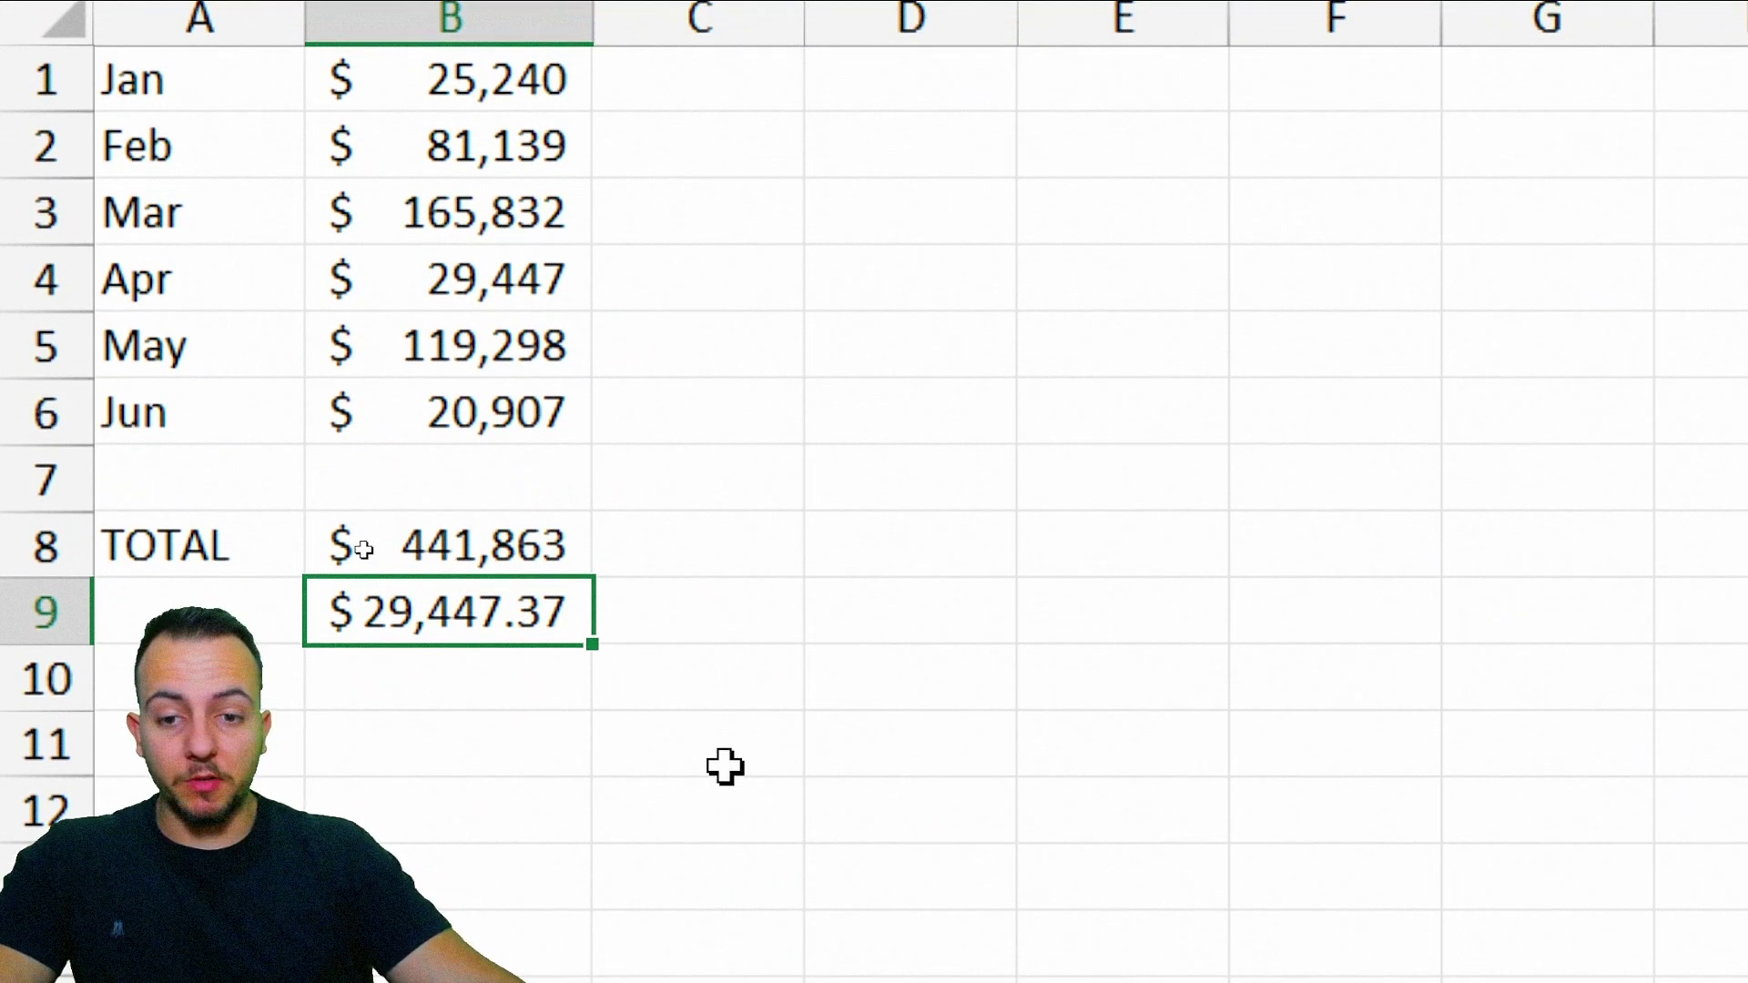
Step: Calculate the selected month's share of the total in cell B10 with the formula =B9/B8
left_click(487, 655)
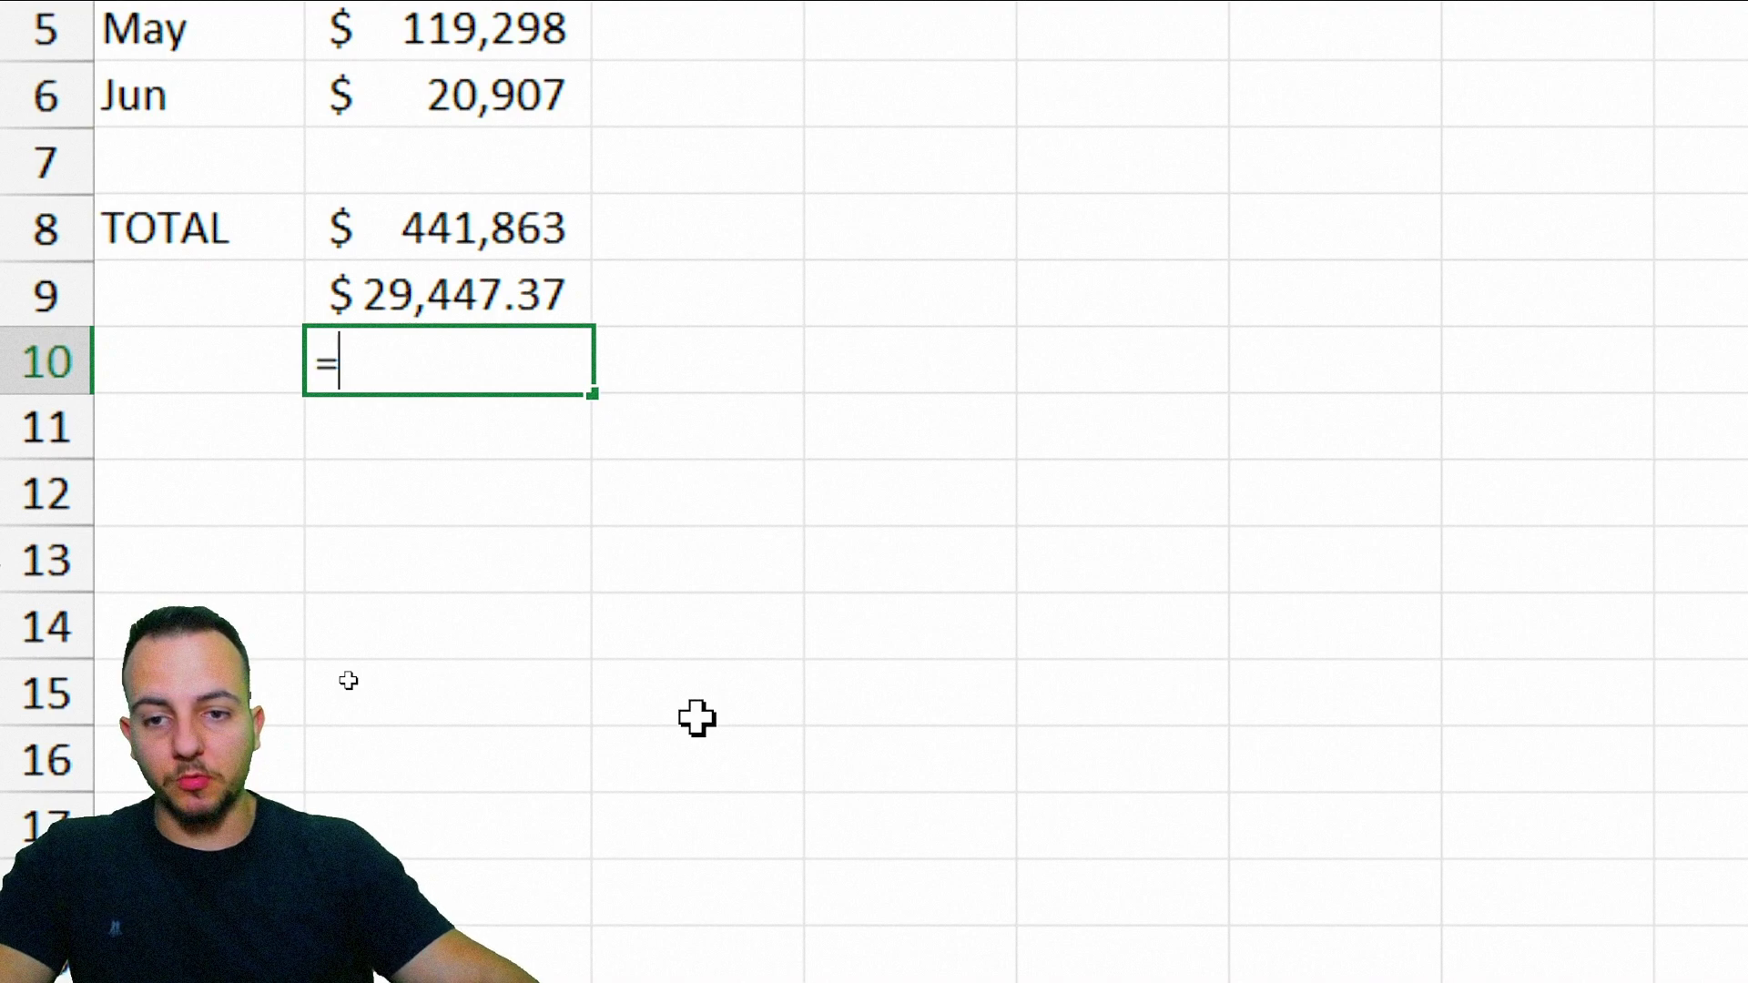
left_click(444, 294)
type("/")
left_click(437, 227)
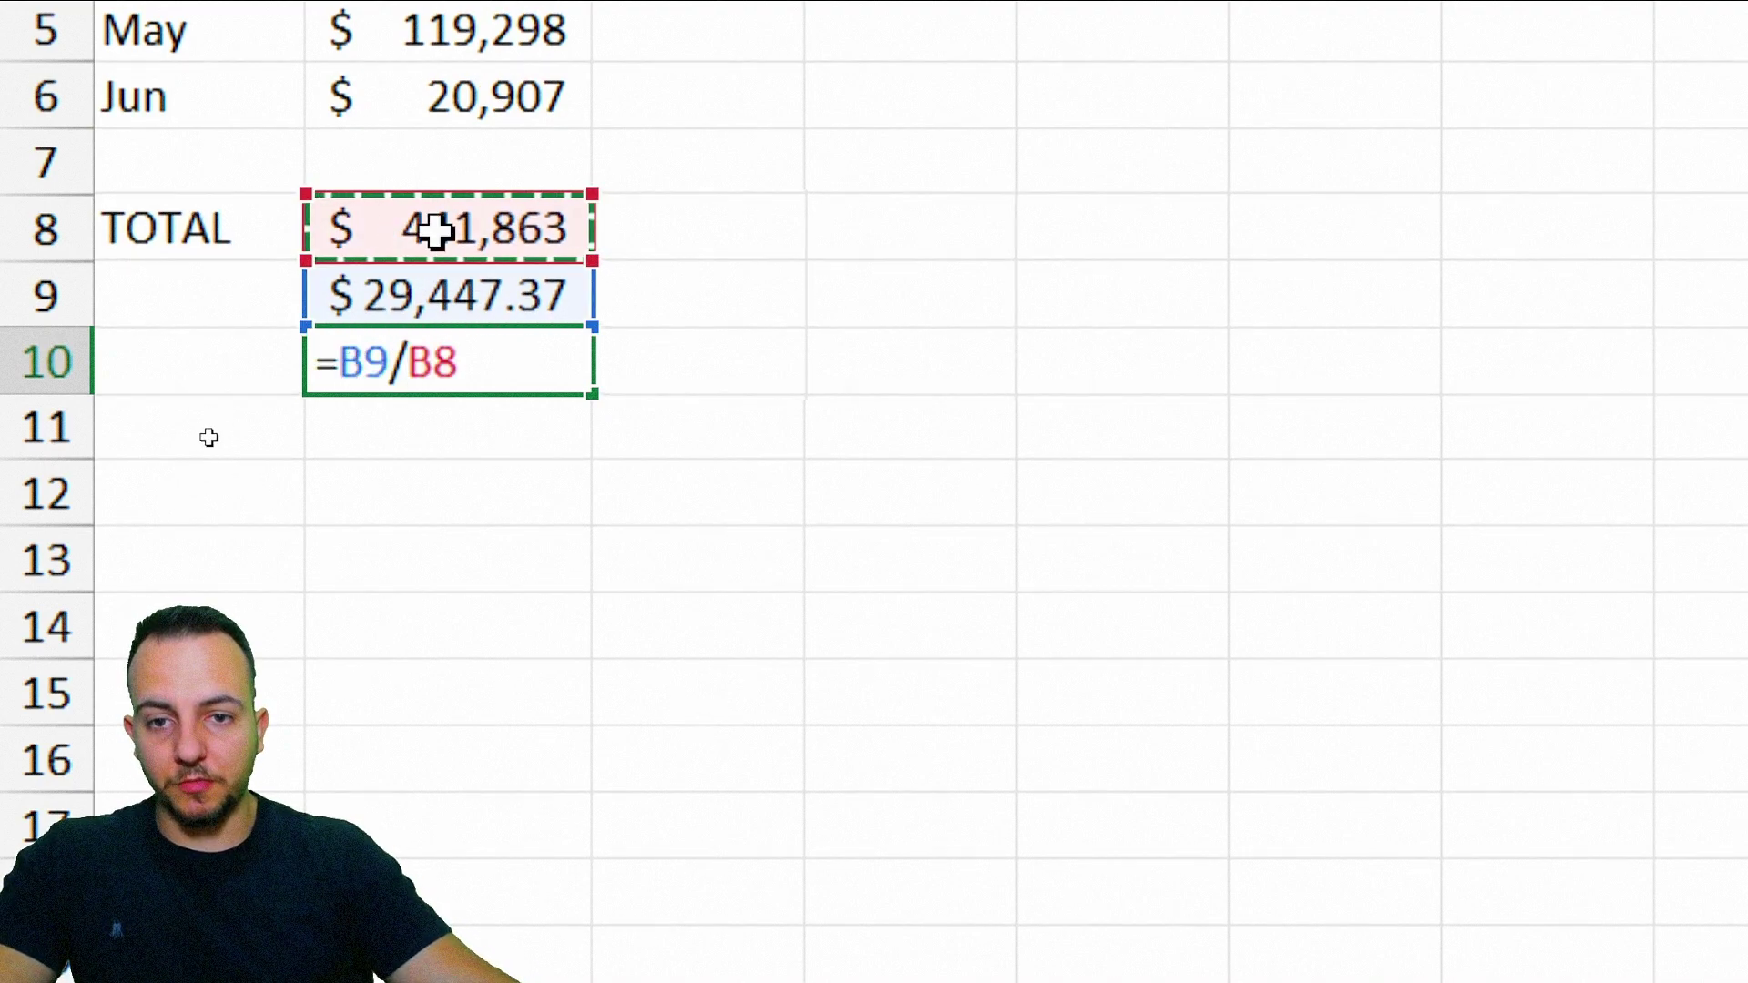
key("Return")
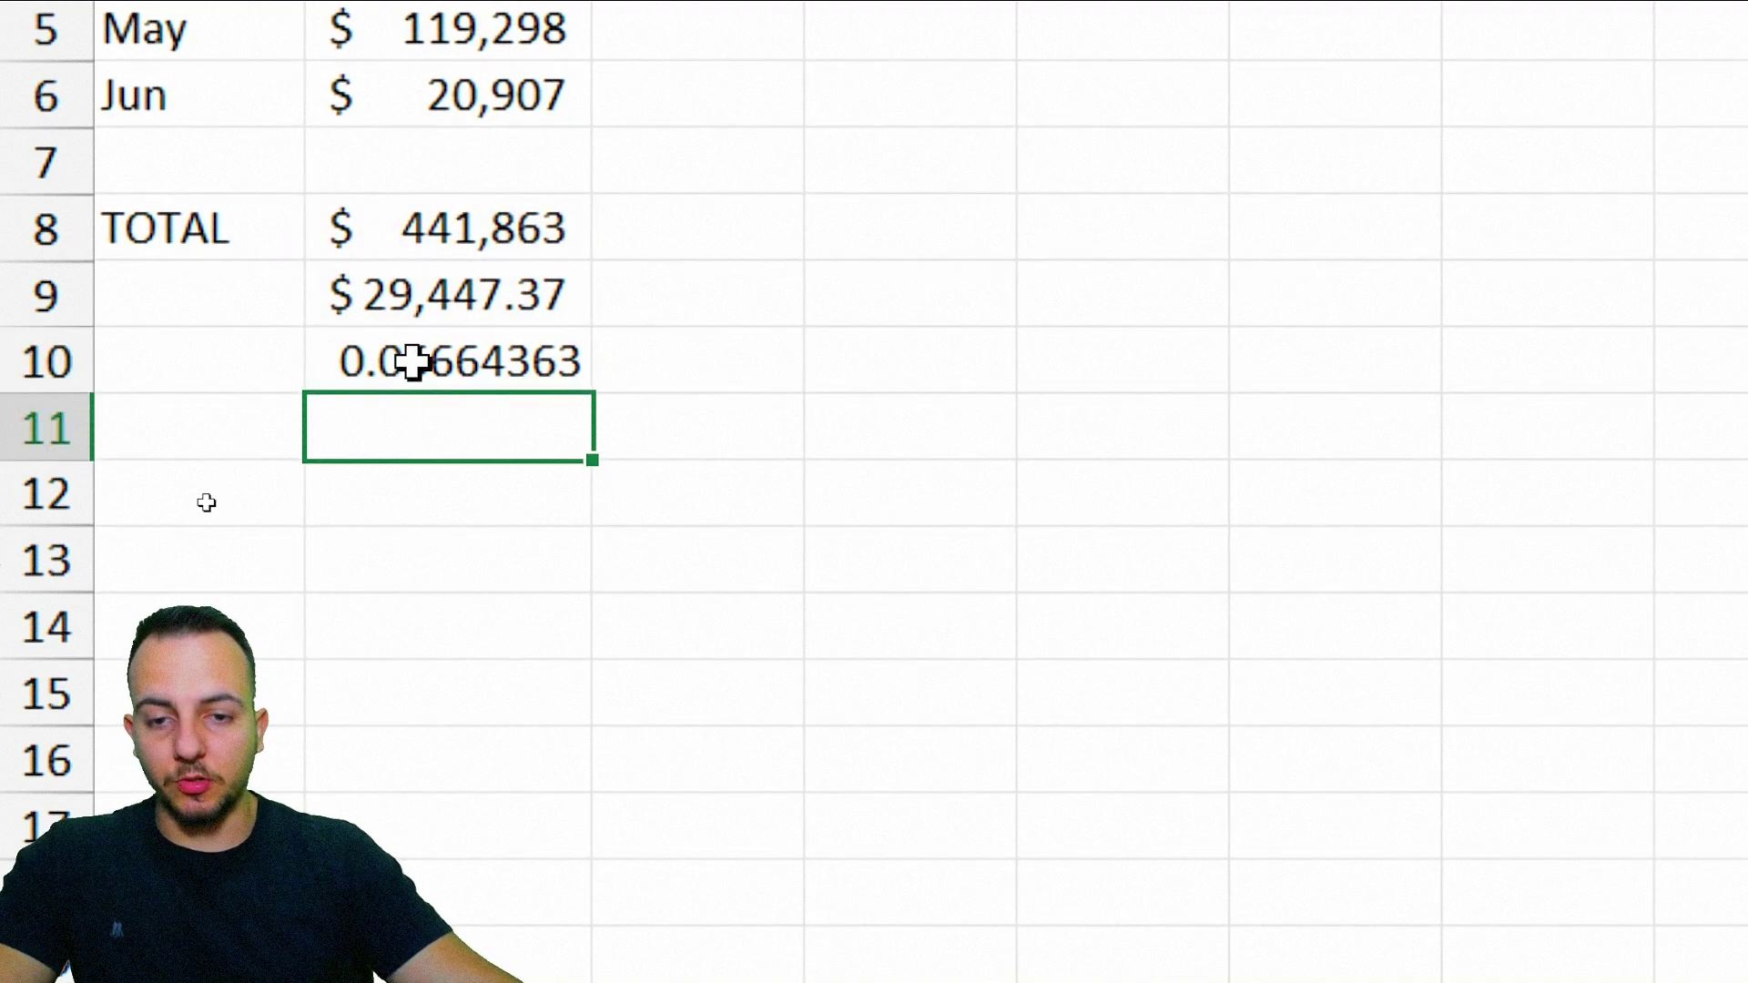
Step: Format the share in cell B10 as a percentage with two decimal places
left_click(413, 362)
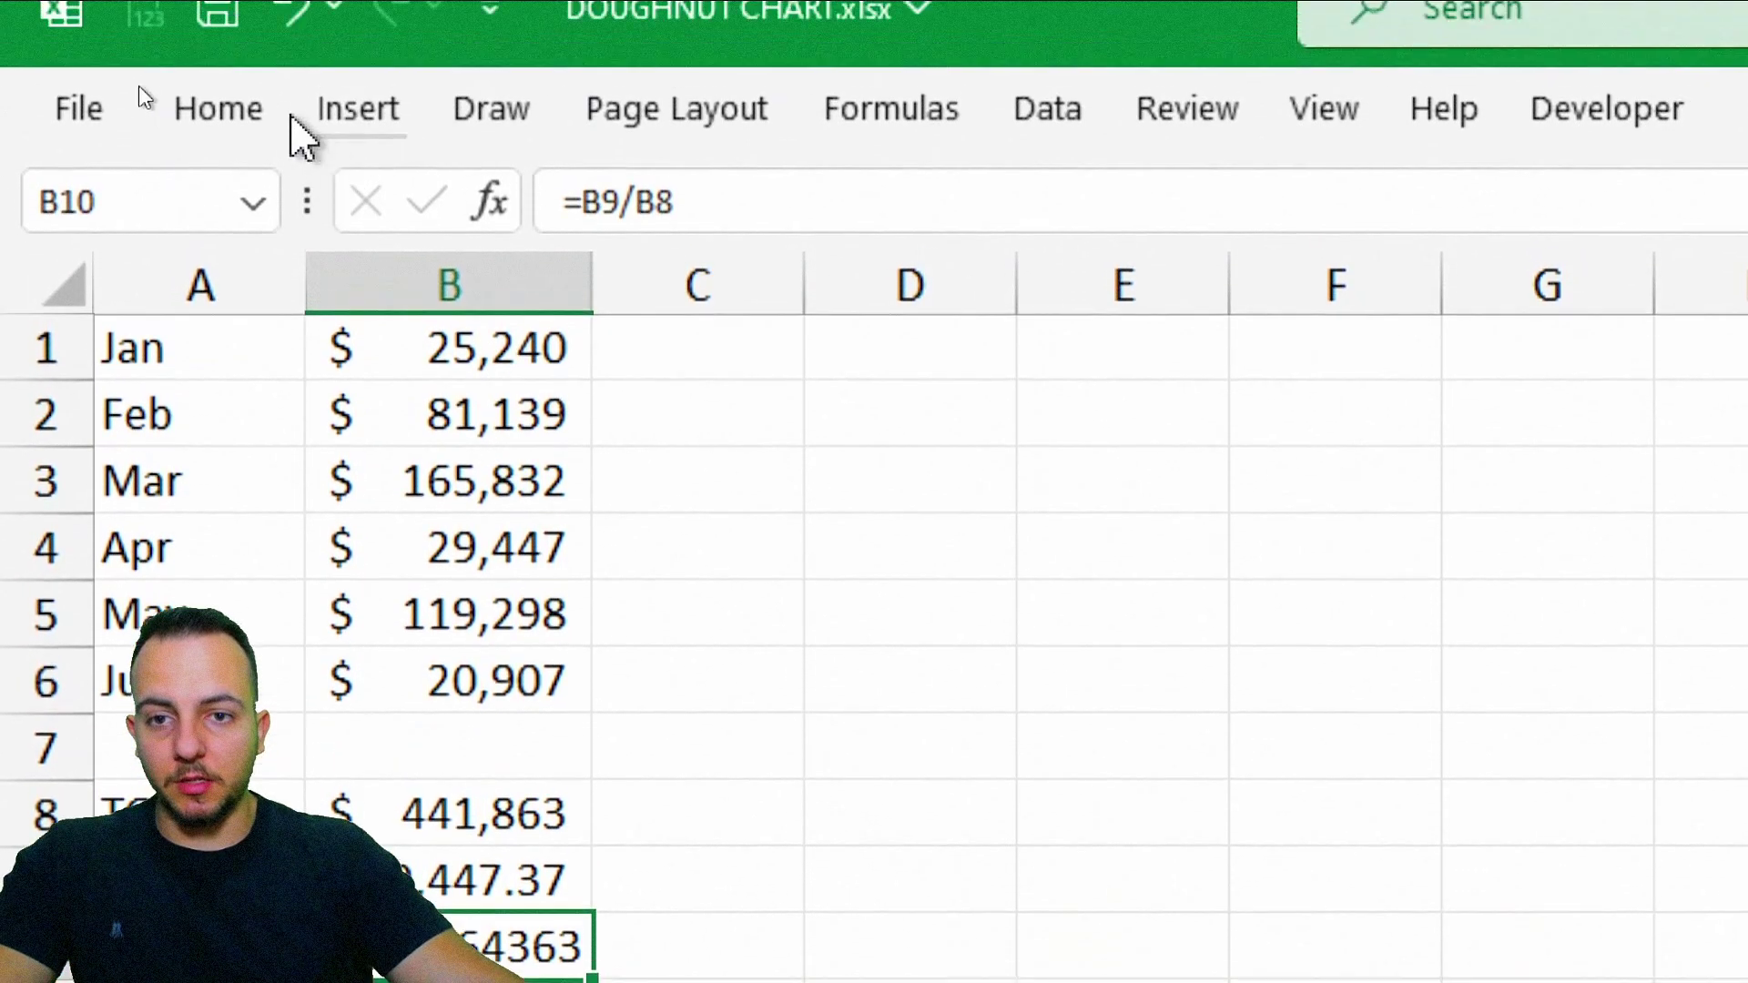
left_click(289, 118)
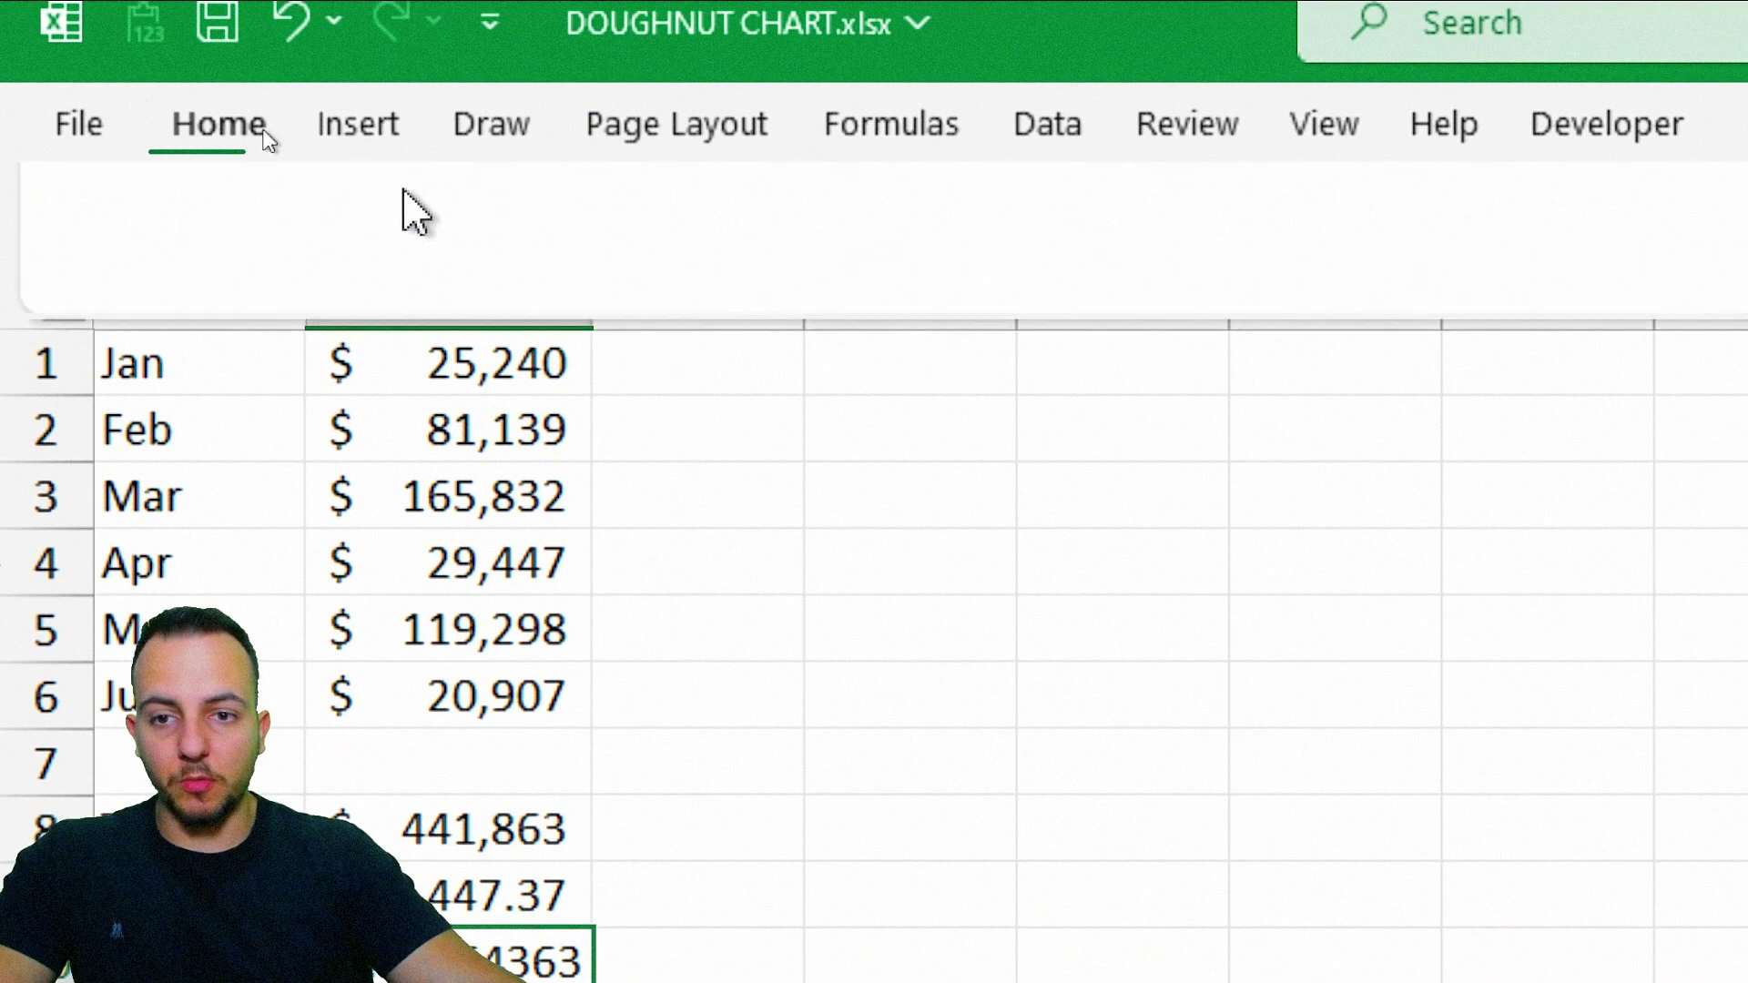
left_click(1173, 315)
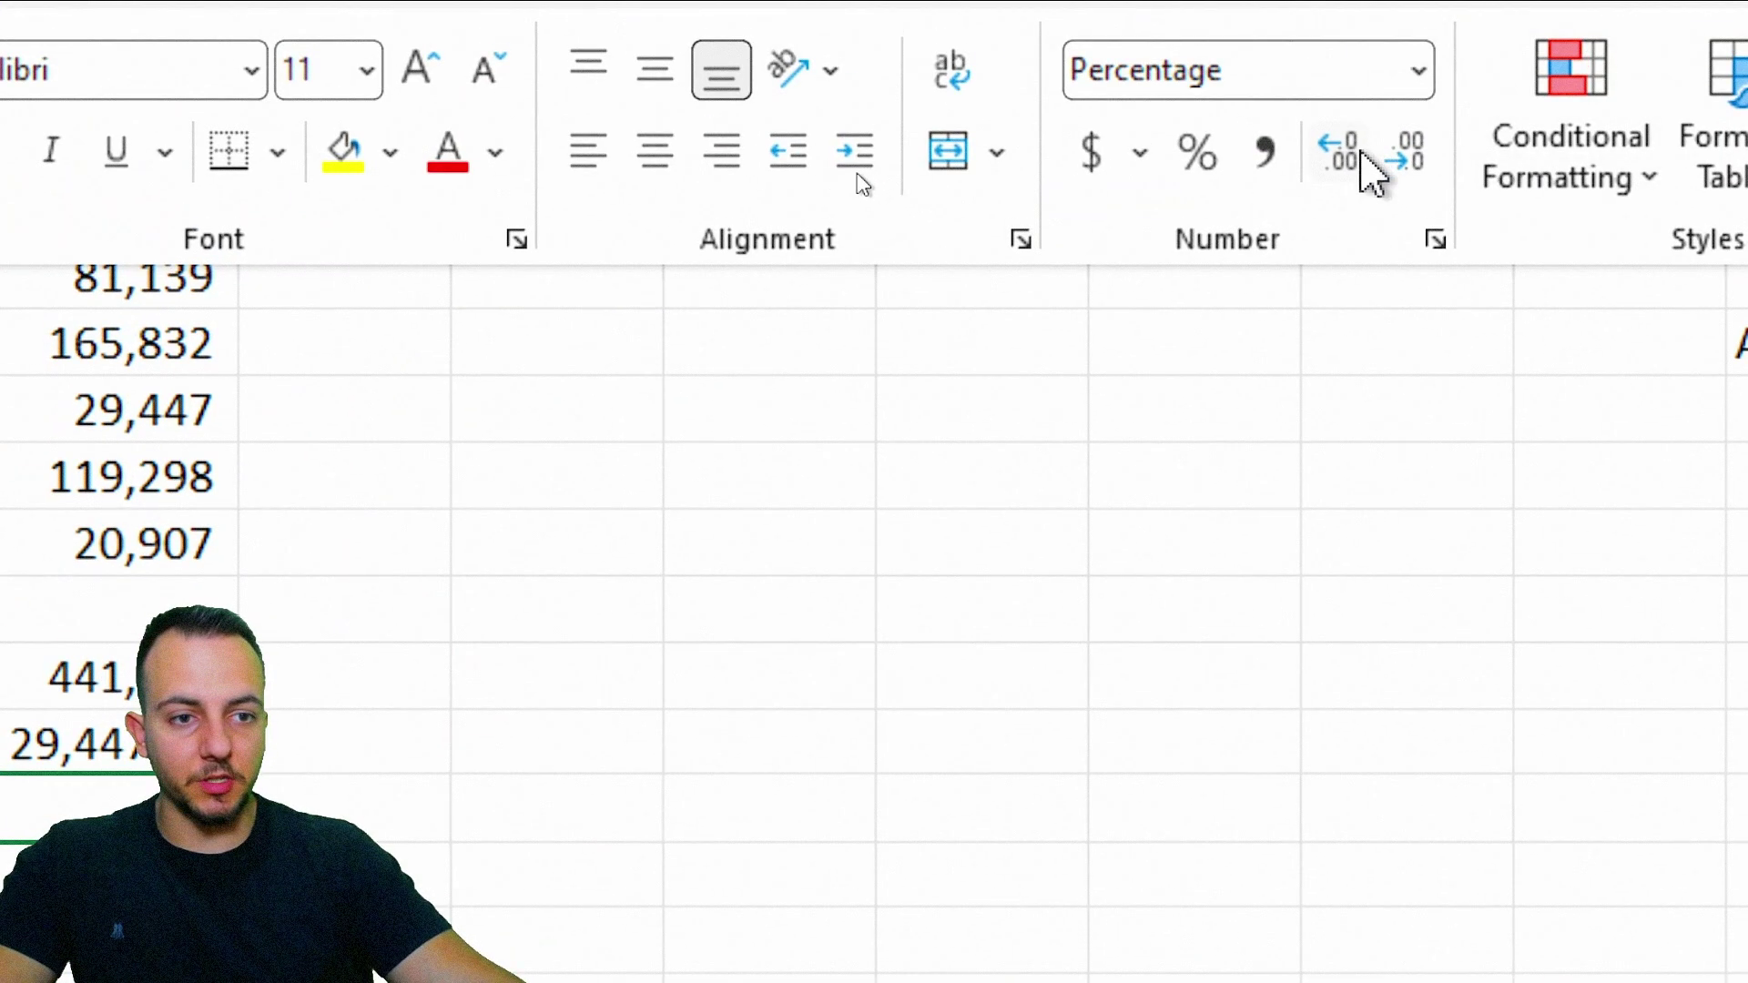
left_click(1363, 159)
left_click(1363, 162)
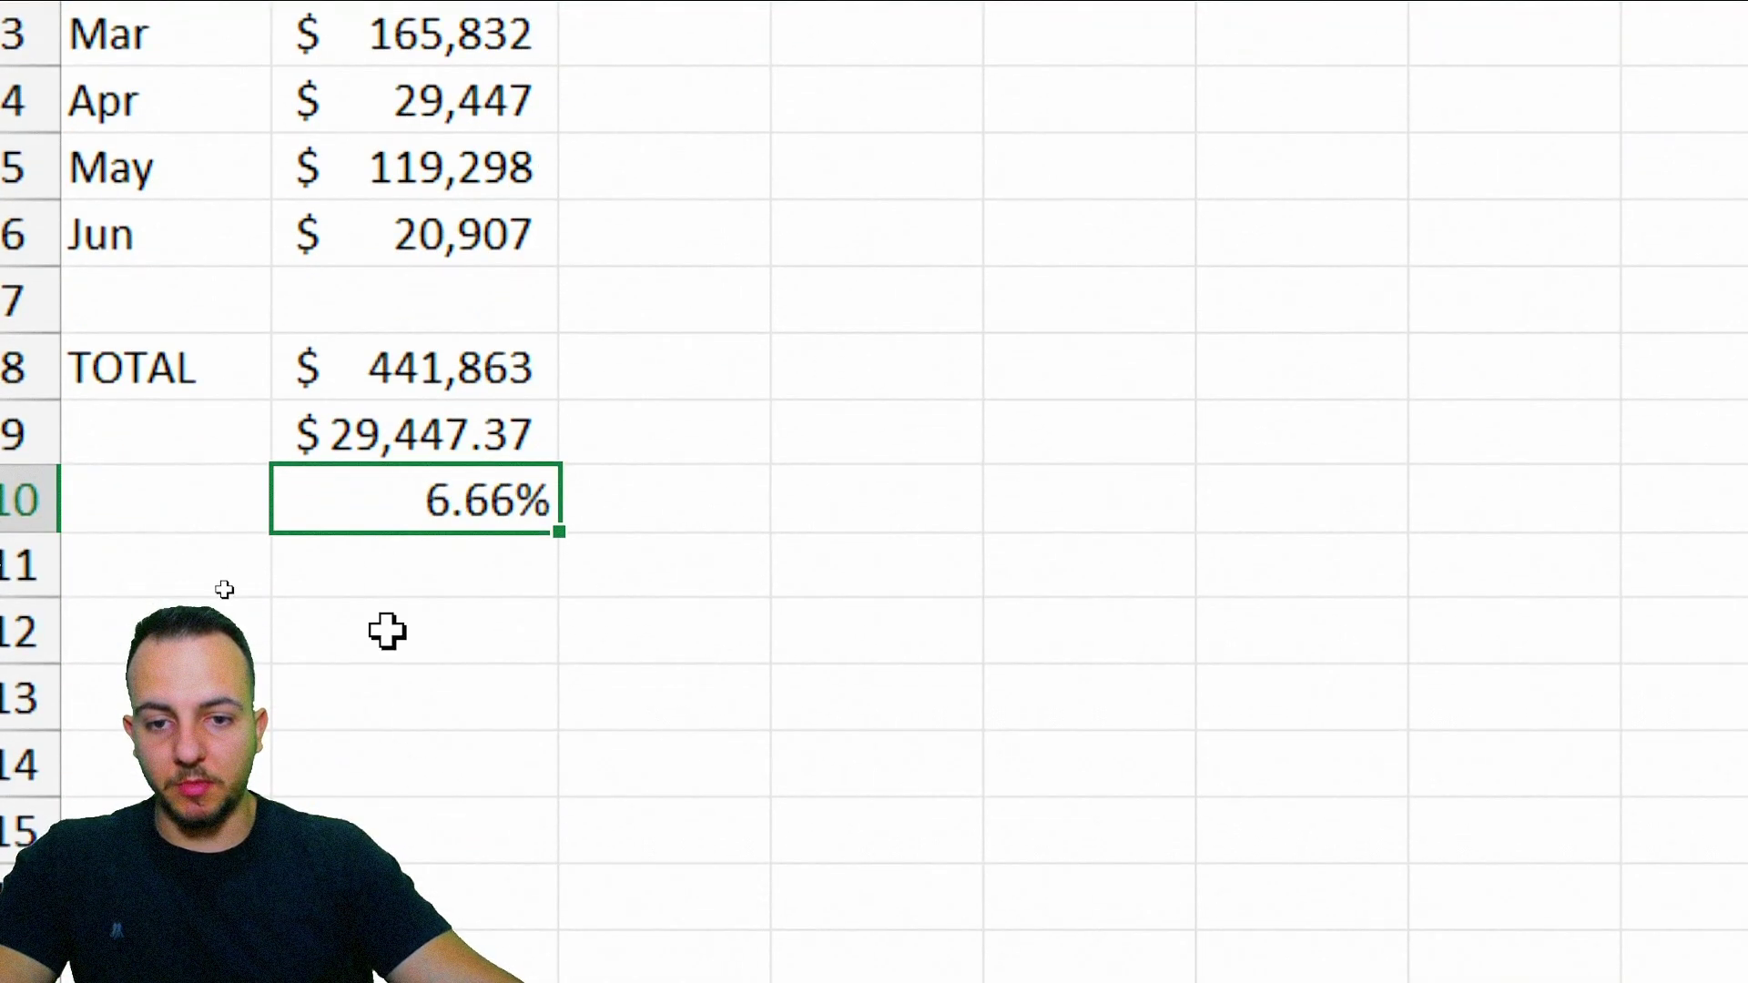
left_click(419, 698)
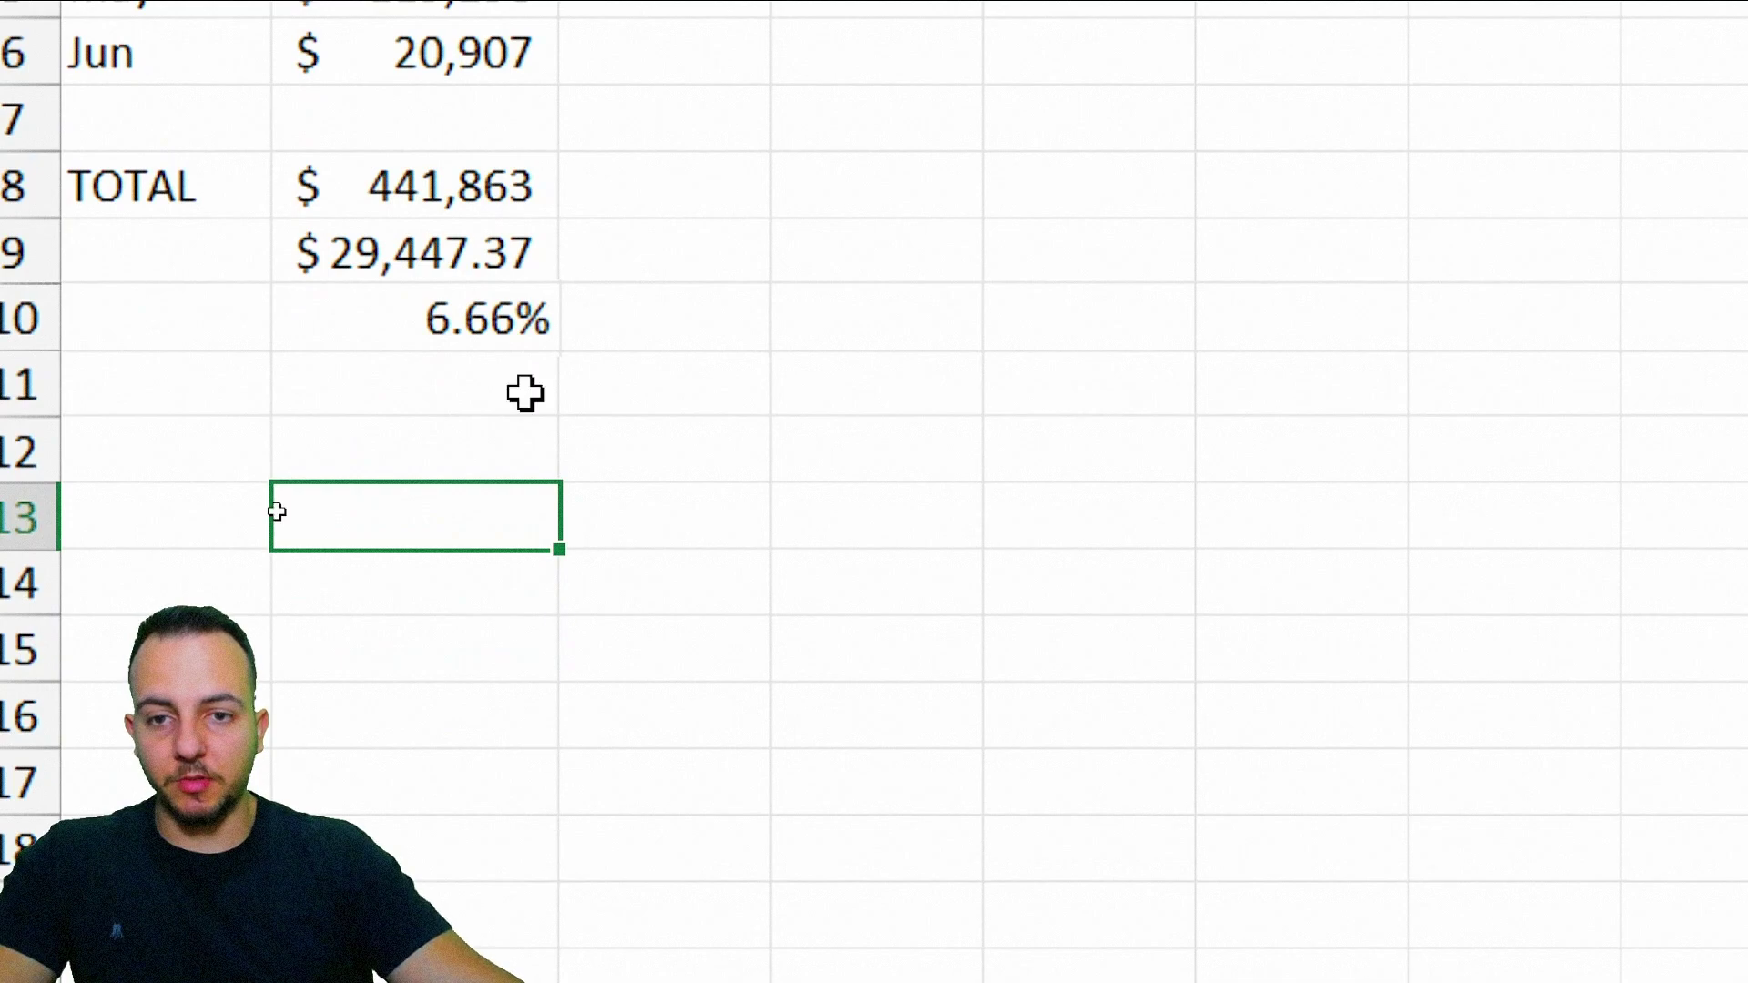
Step: Calculate the remaining share in cell B11 with the formula =1-B10
left_click(441, 300)
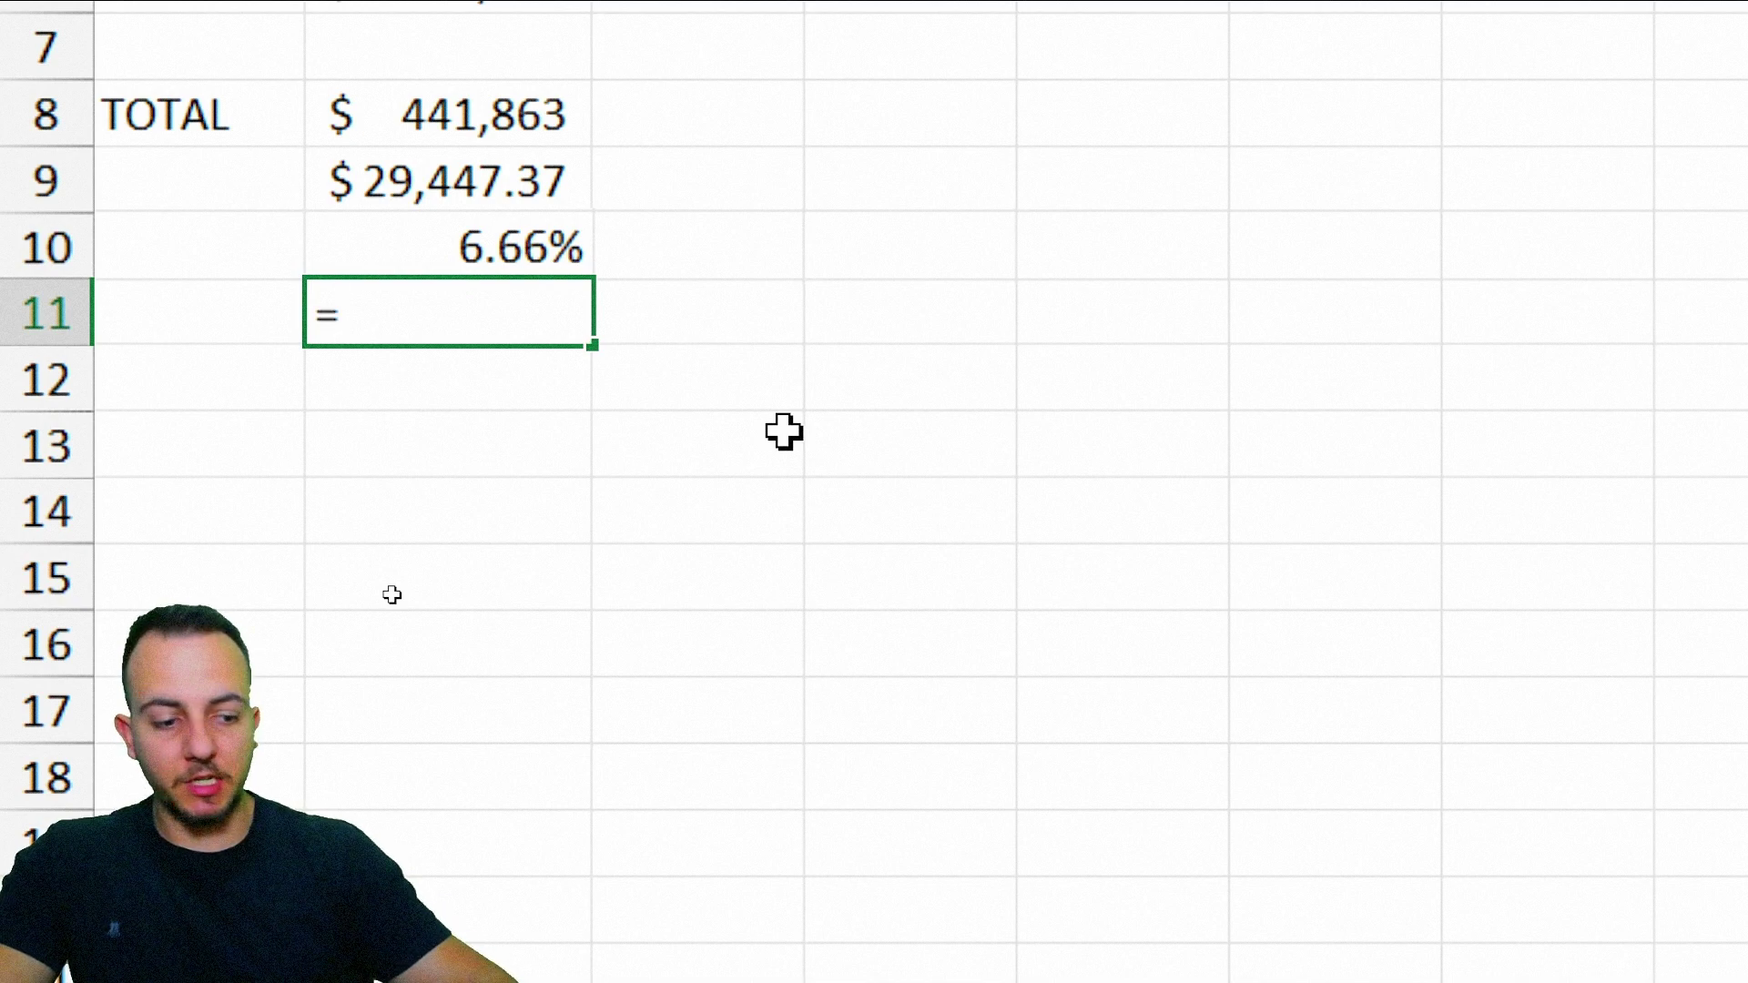
type("=1-")
left_click(466, 242)
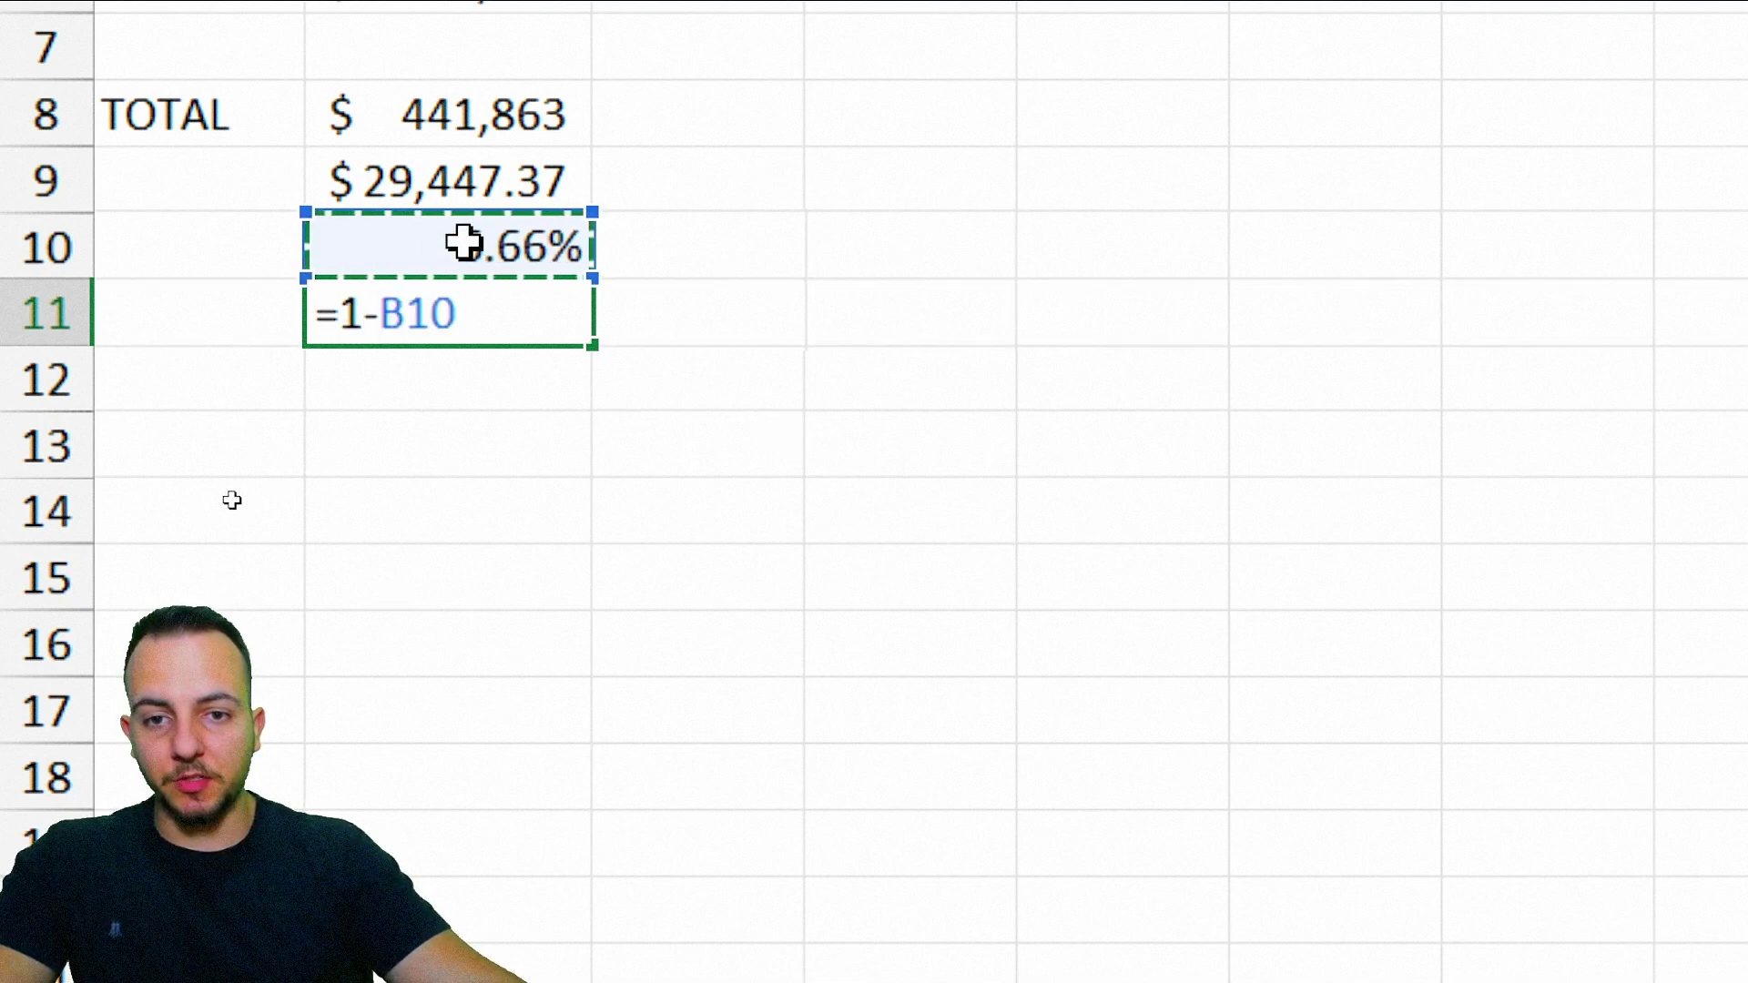
key("Return")
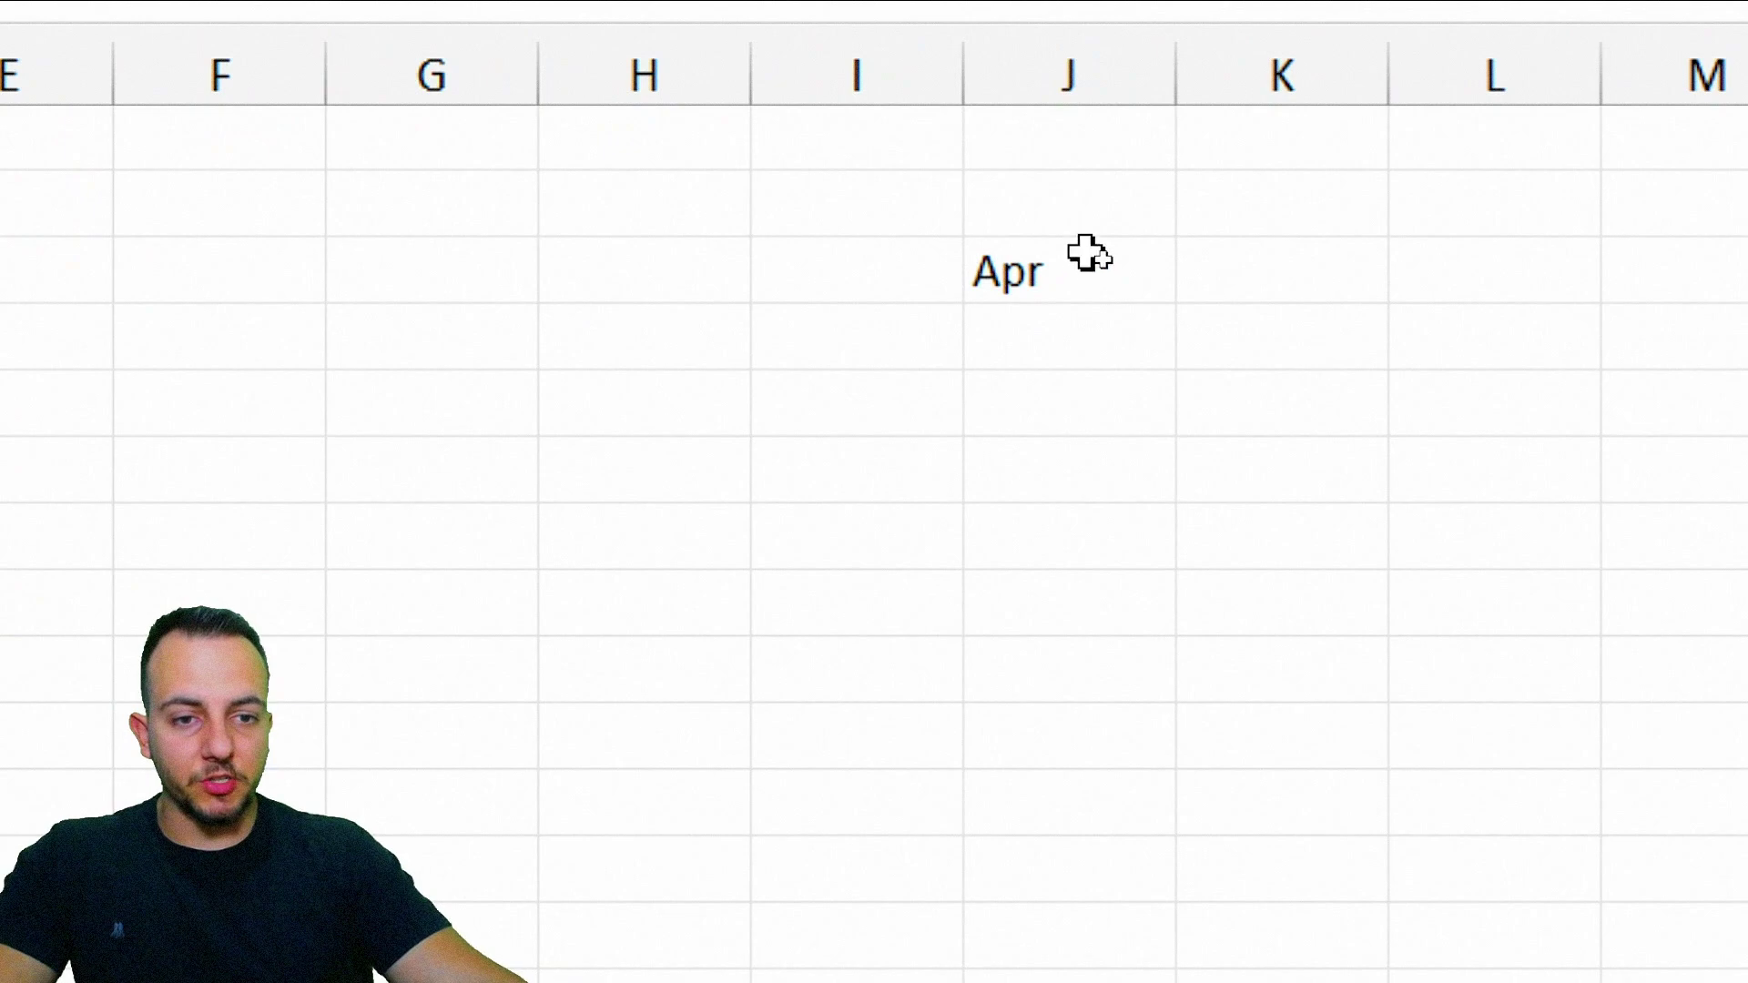
Step: Choose Feb from the month list in cell J3 to test the formulas, and select an empty cell
left_click(1088, 259)
left_click(1198, 275)
left_click(1081, 374)
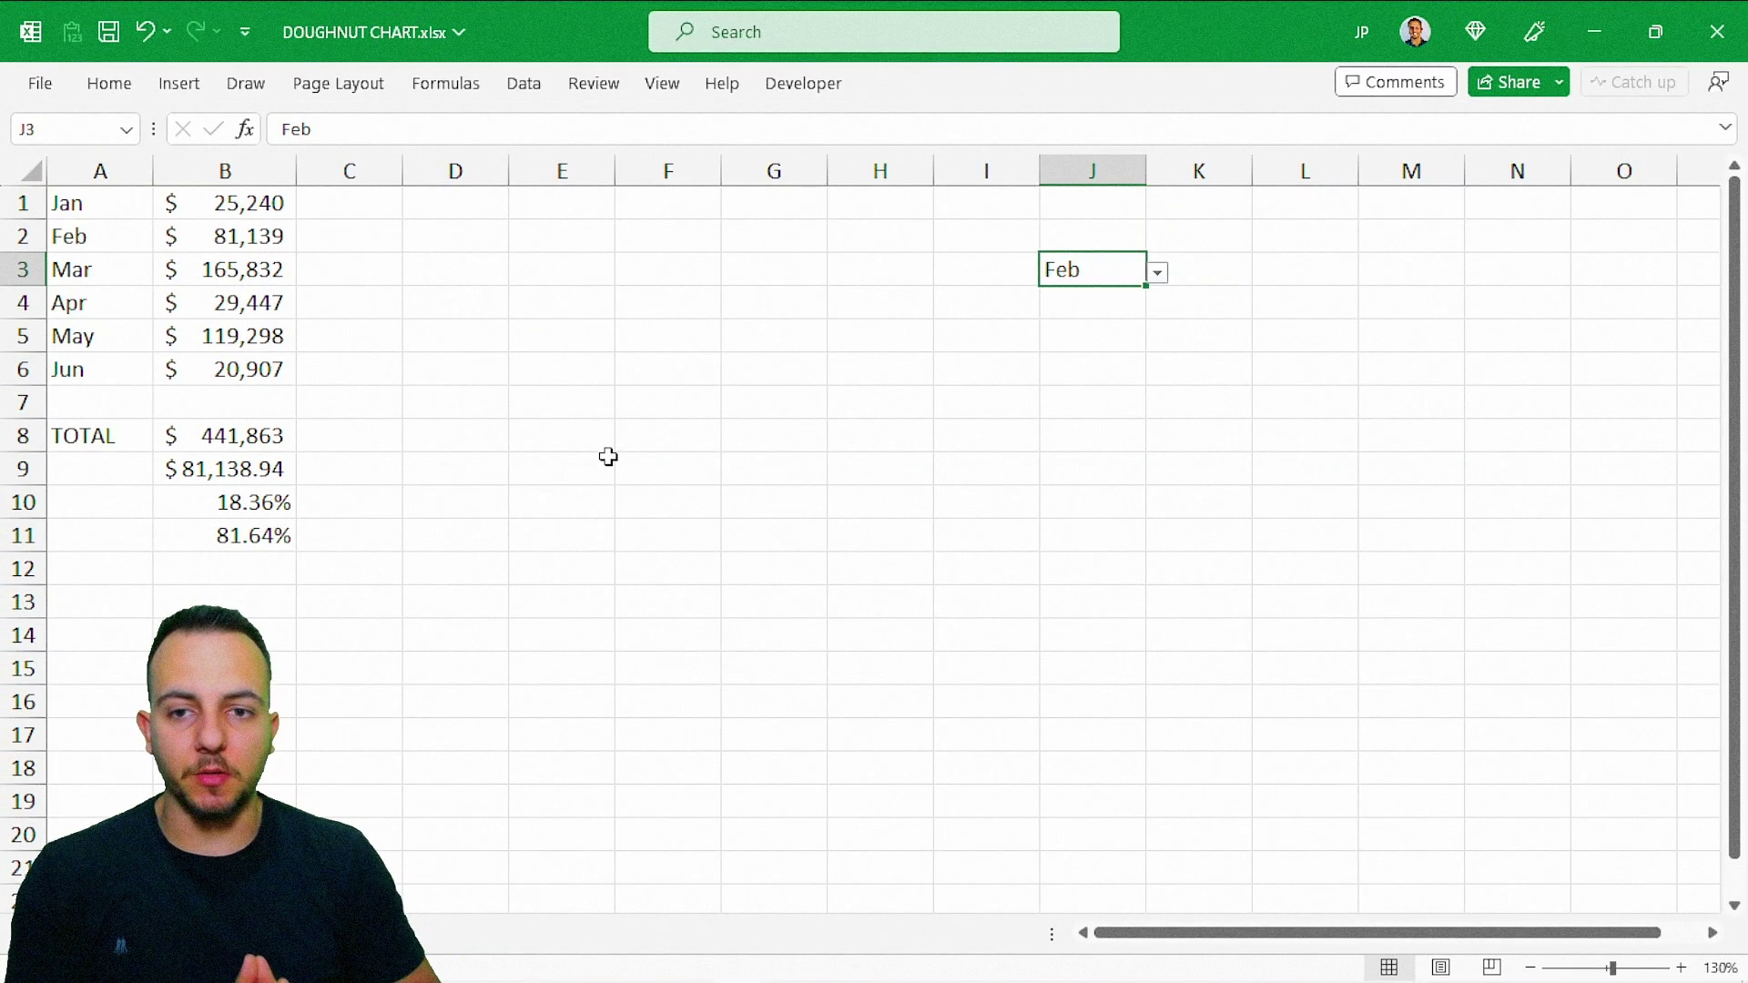
left_click(651, 442)
left_click(751, 428)
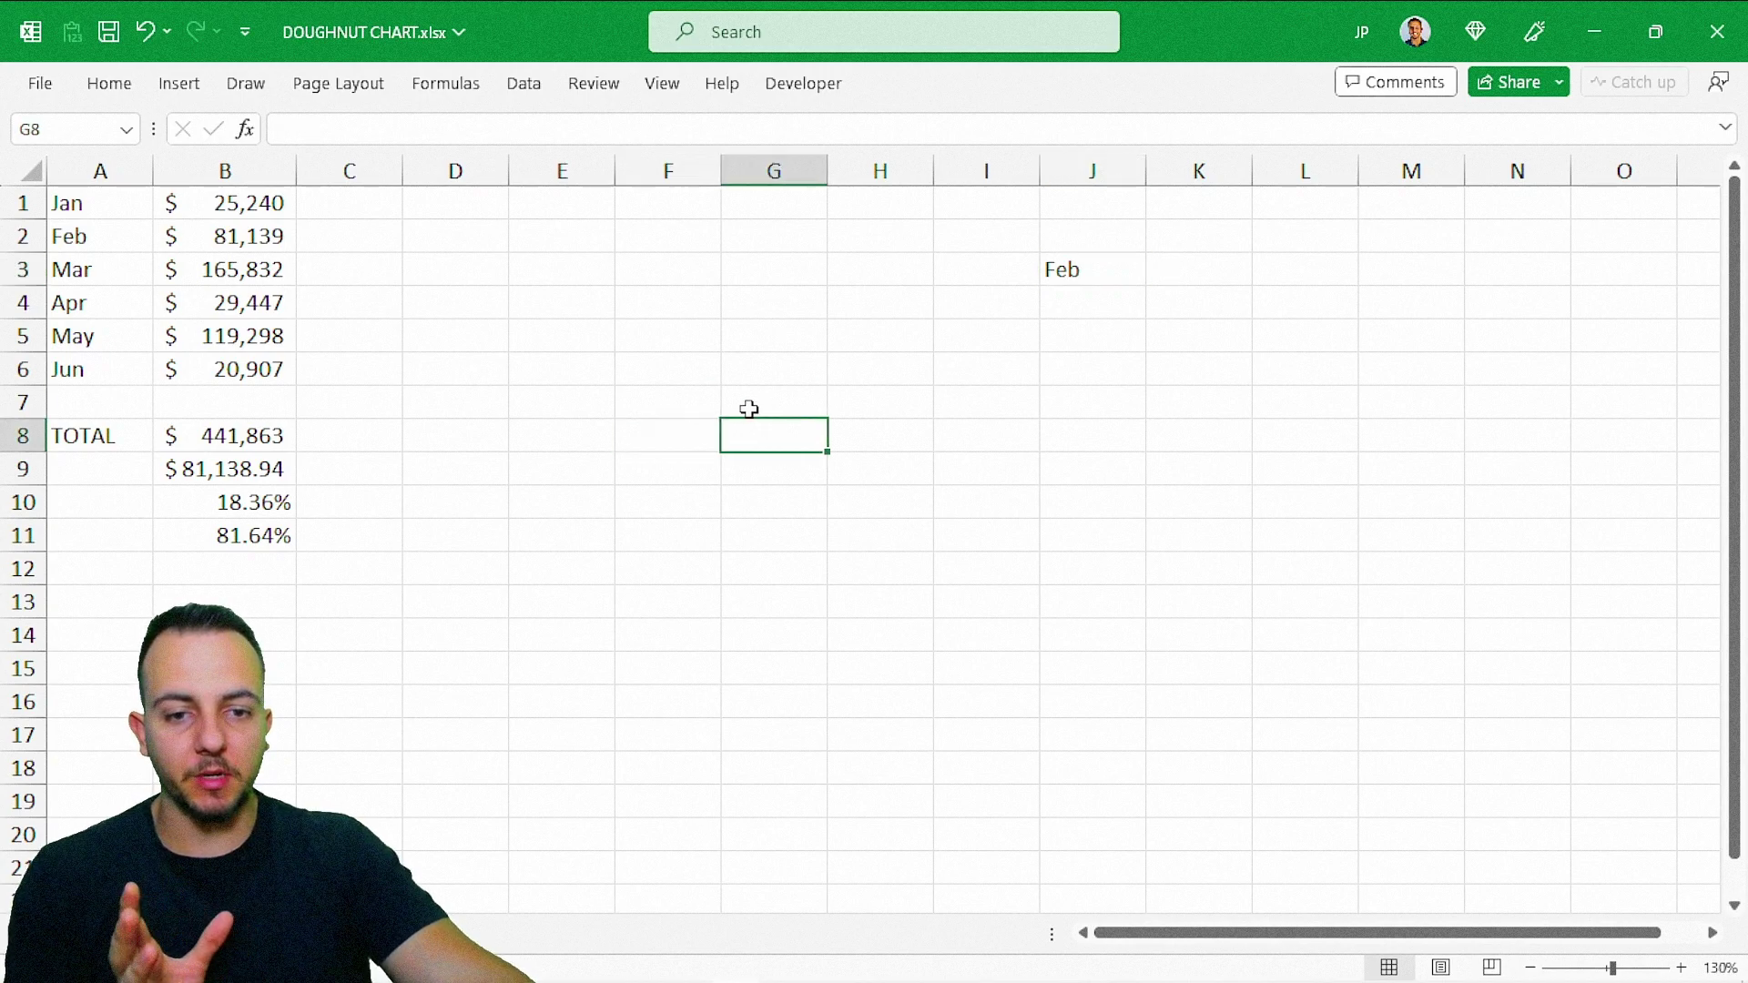
Step: Insert an empty doughnut chart on the sheet, starting from a blank cell away from the data
key("Left")
key("Up")
key("Up")
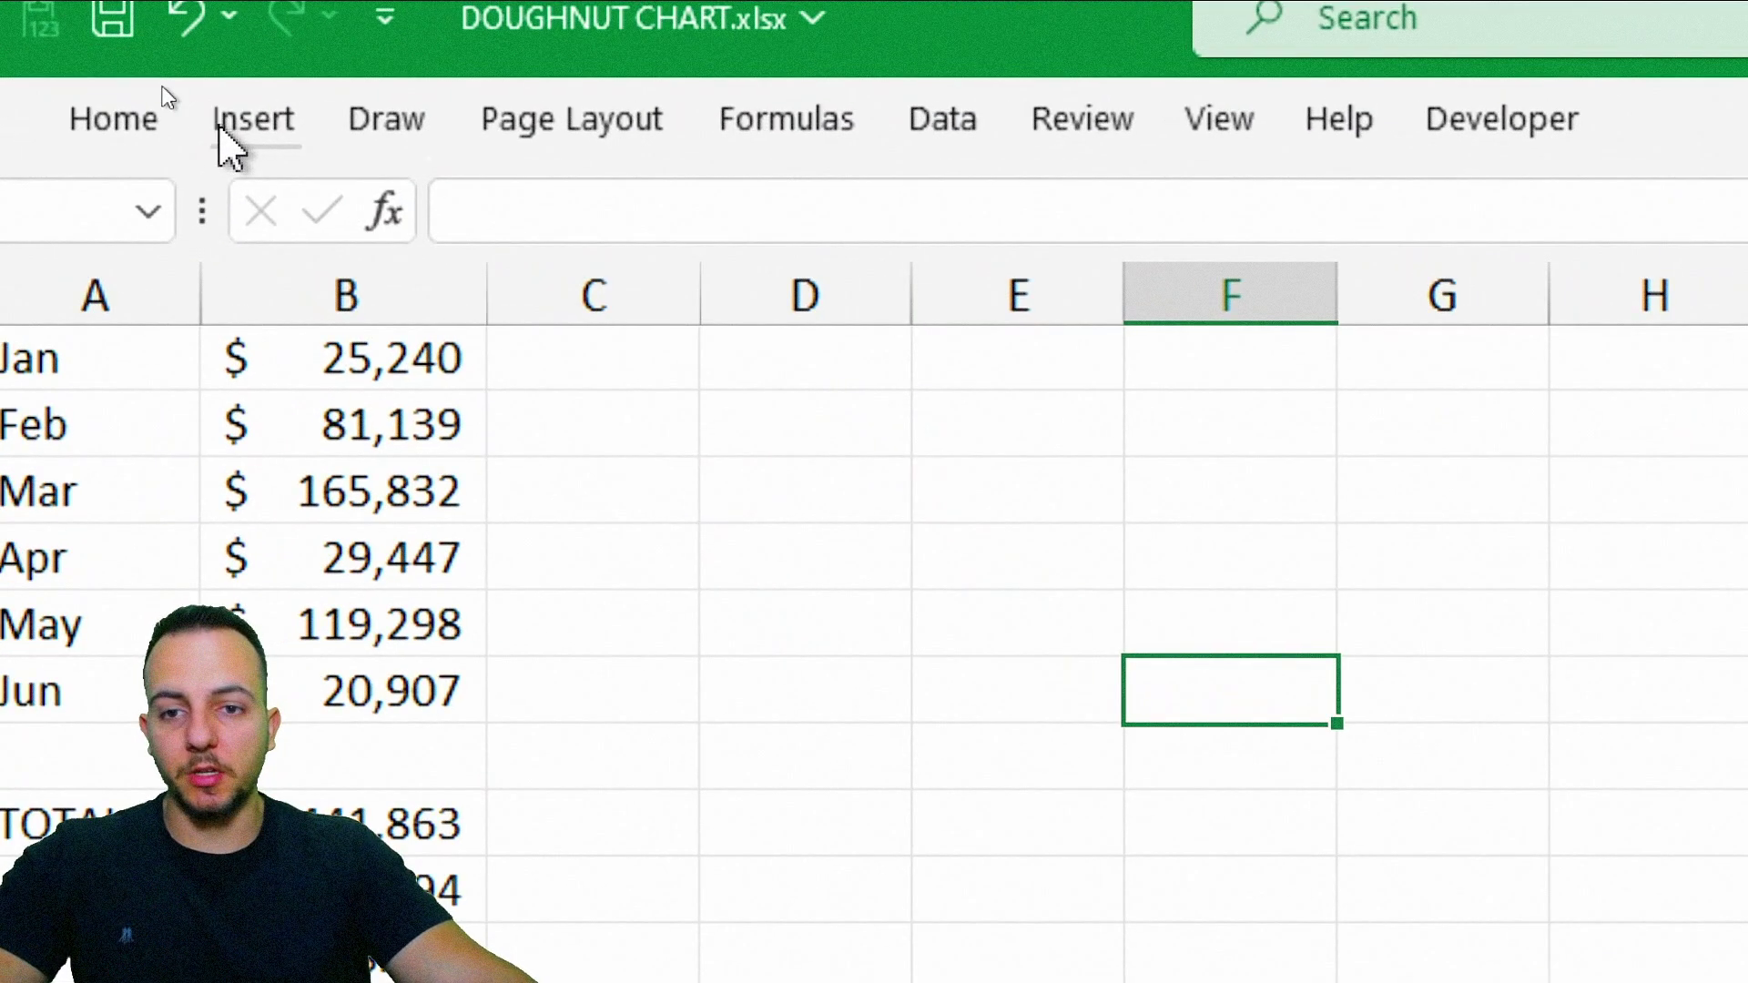
left_click(172, 86)
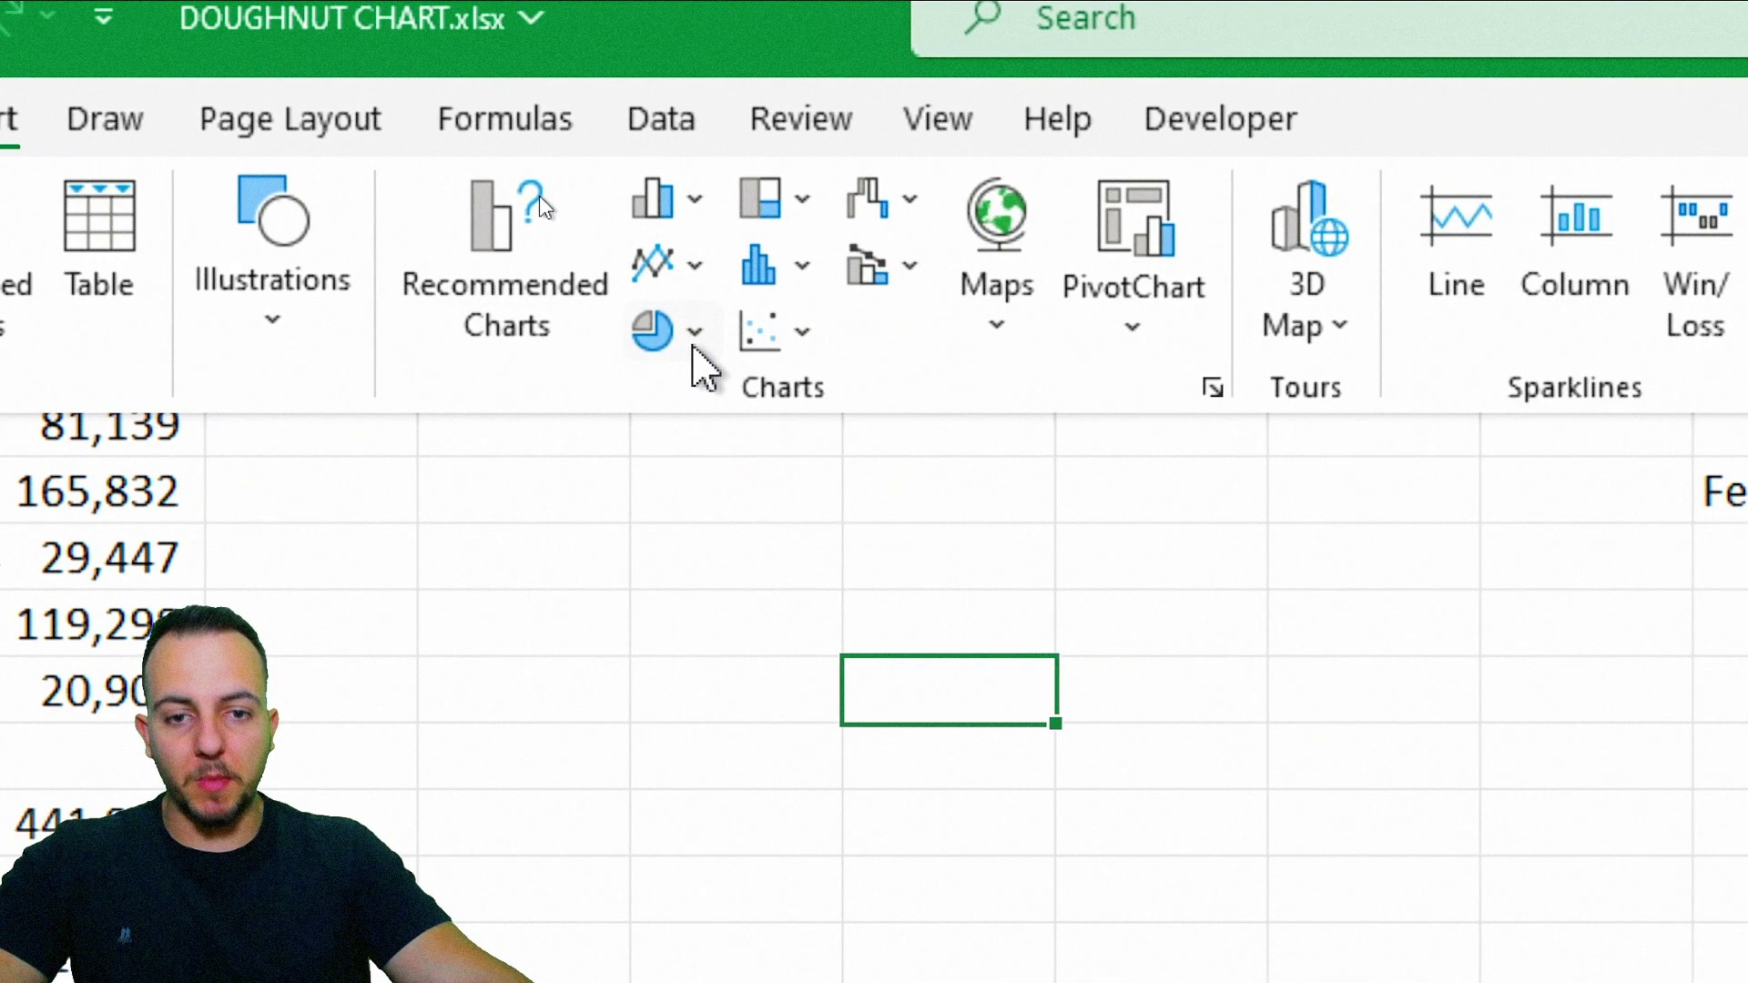
left_click(695, 331)
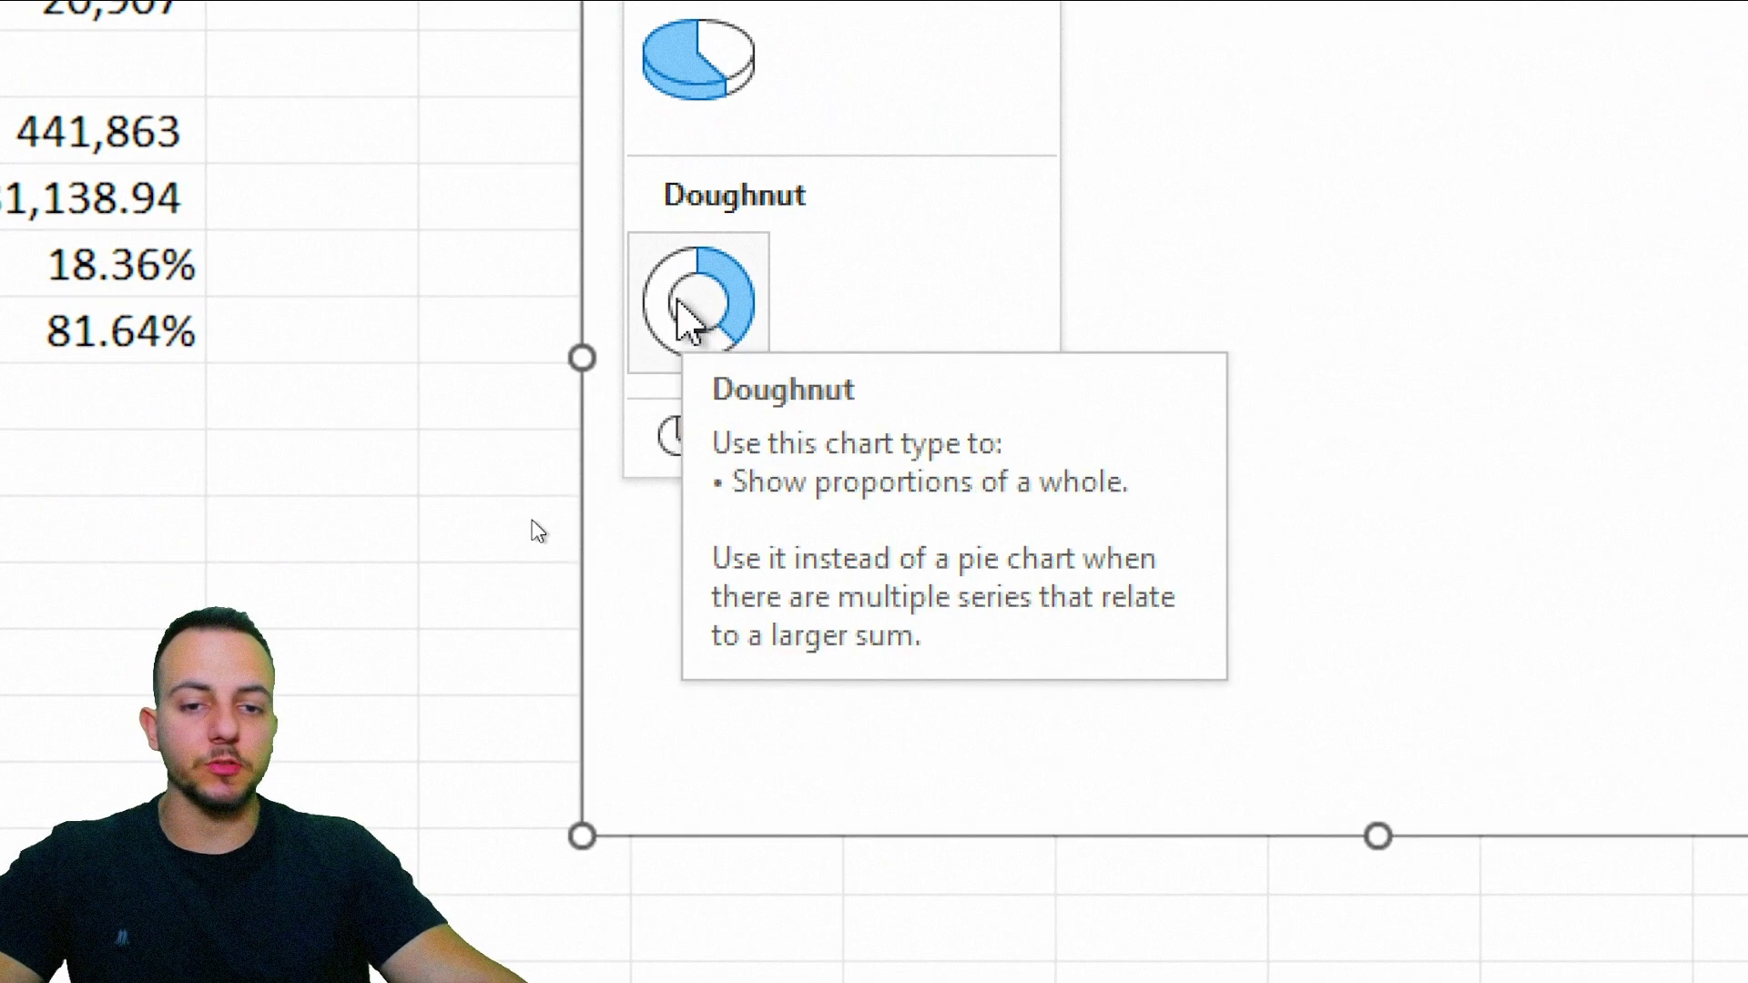
left_click(678, 303)
left_click(686, 276)
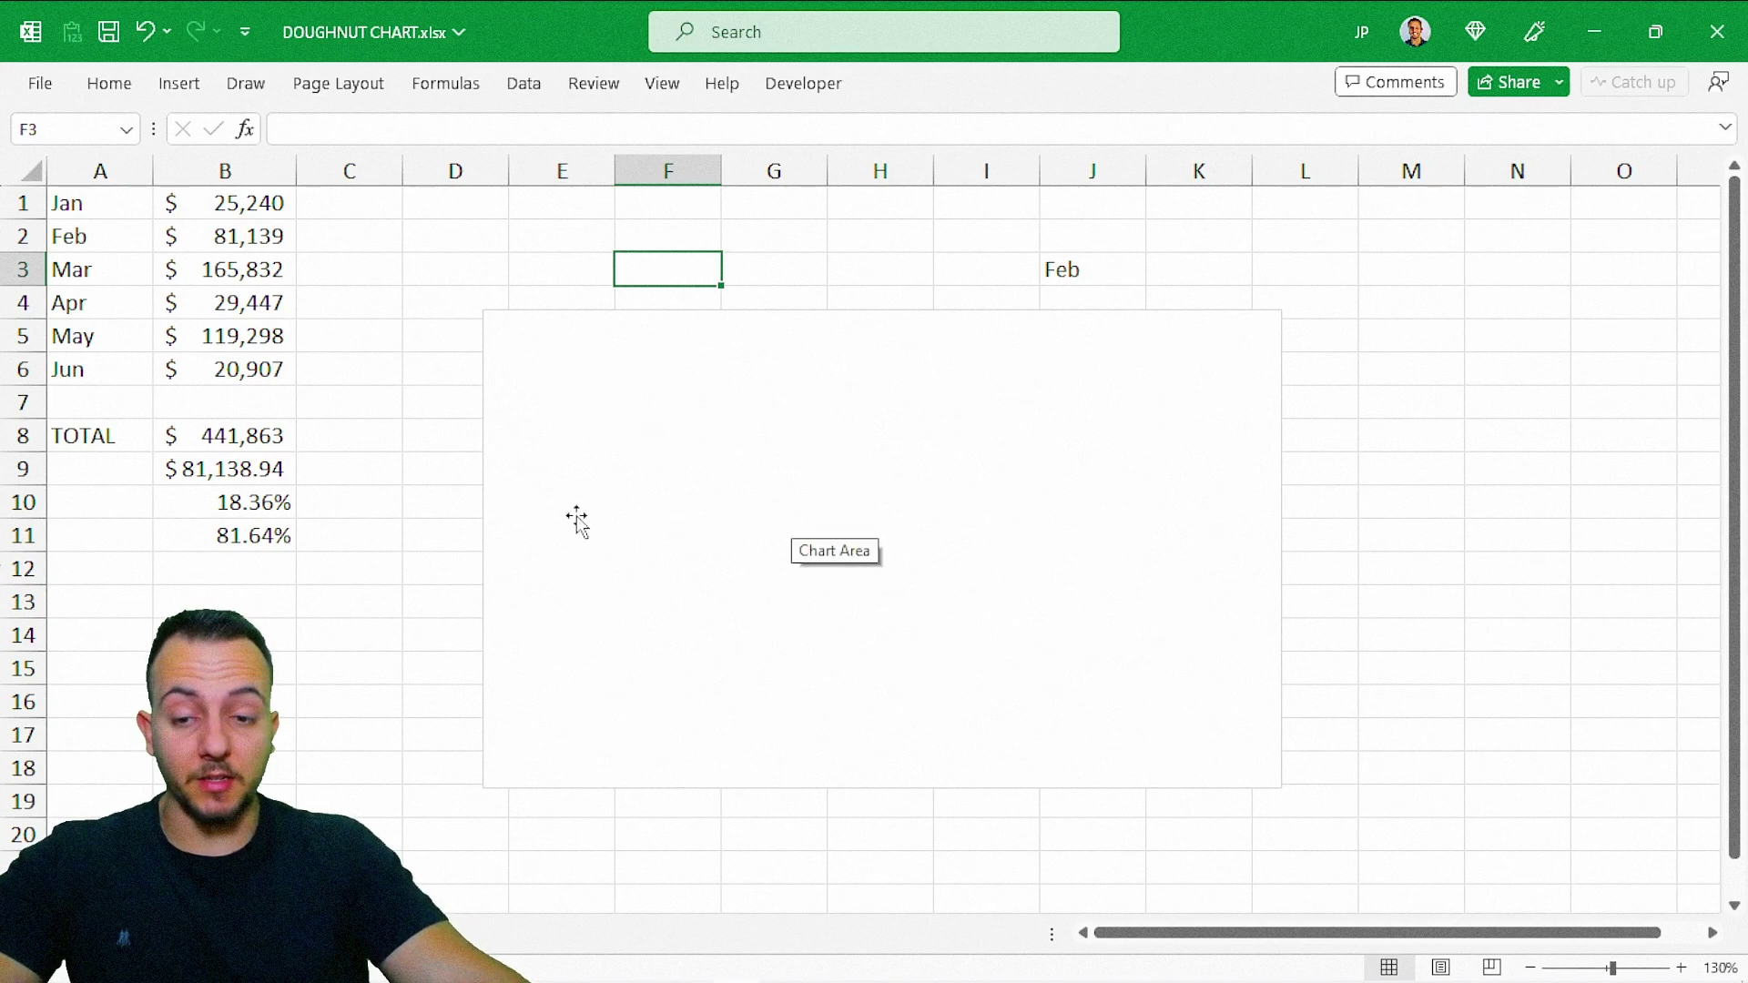
Step: Open the empty chart's data source selection and add a series named SLICES
left_click(629, 321)
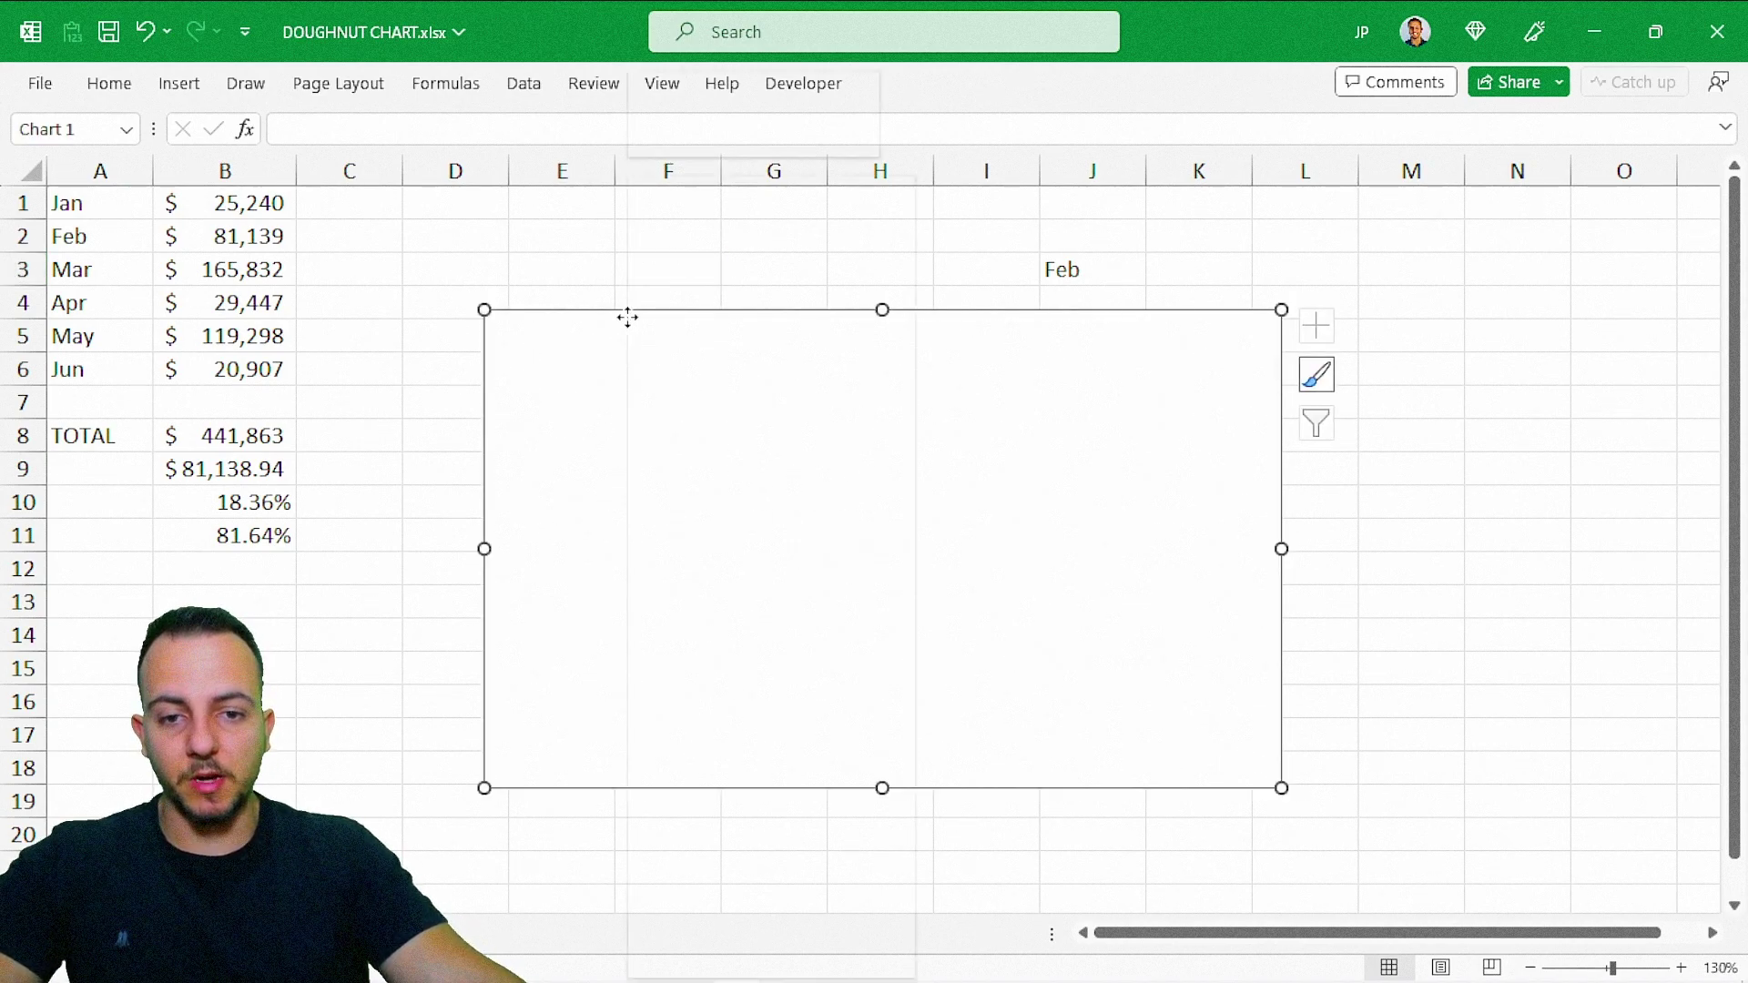
right_click(624, 313)
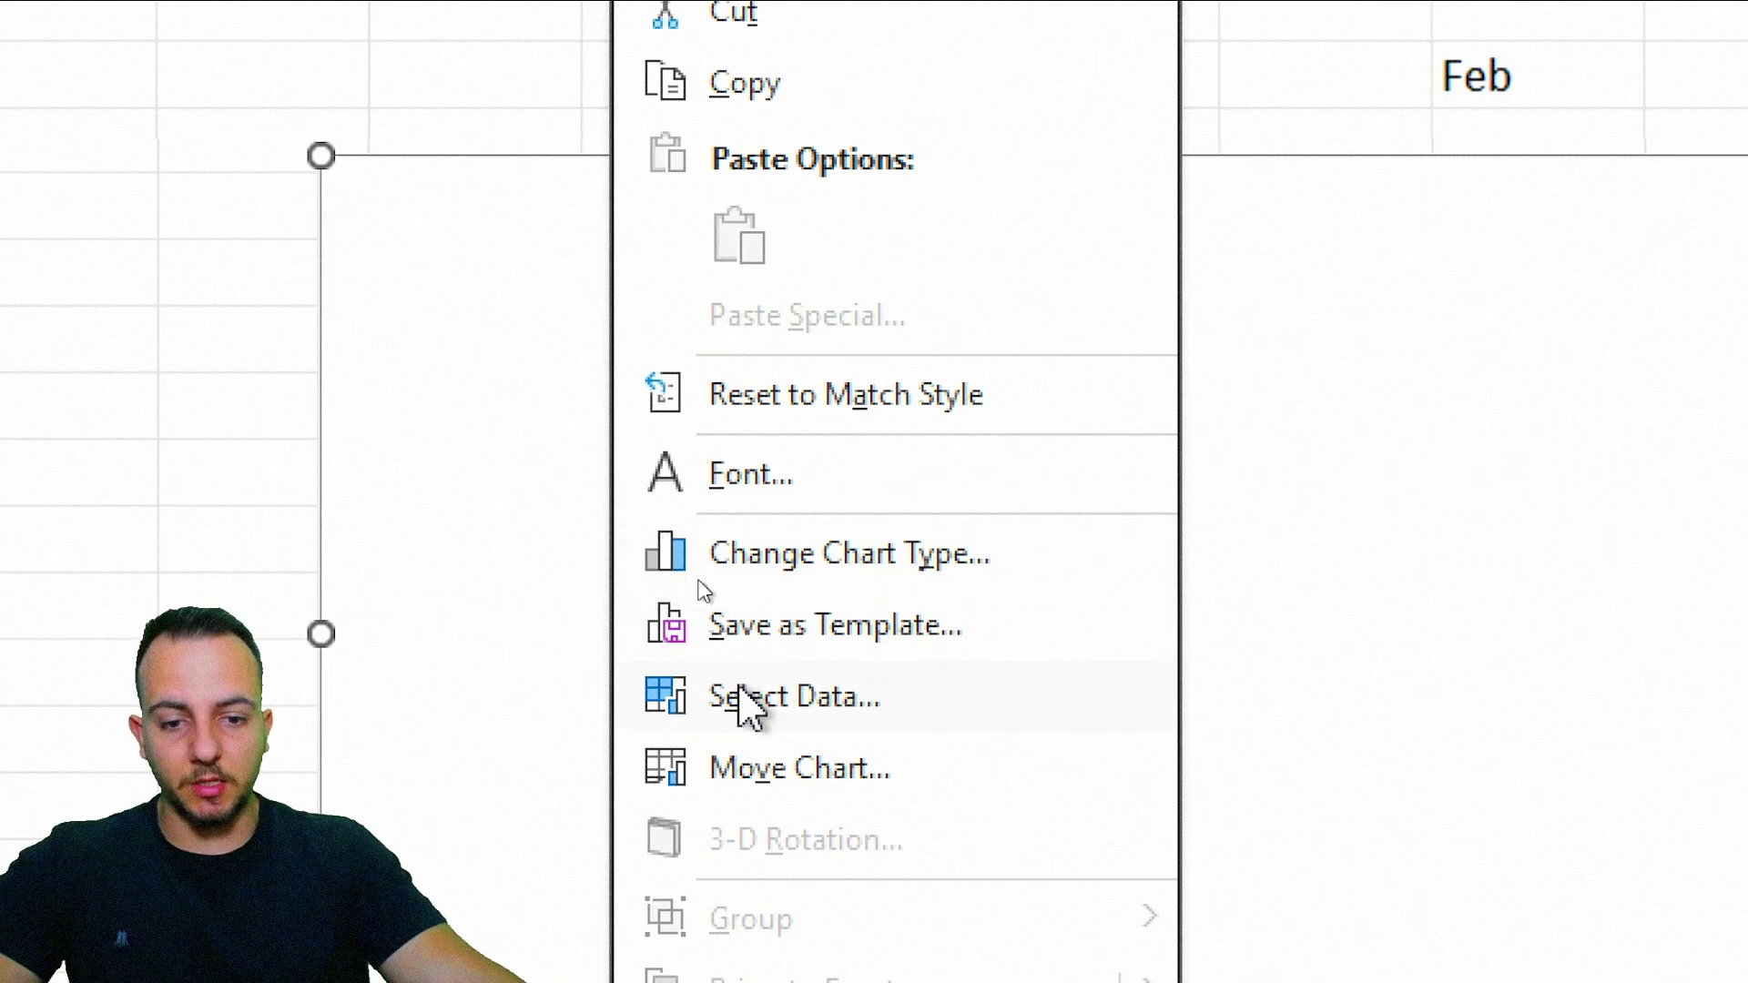
left_click(820, 710)
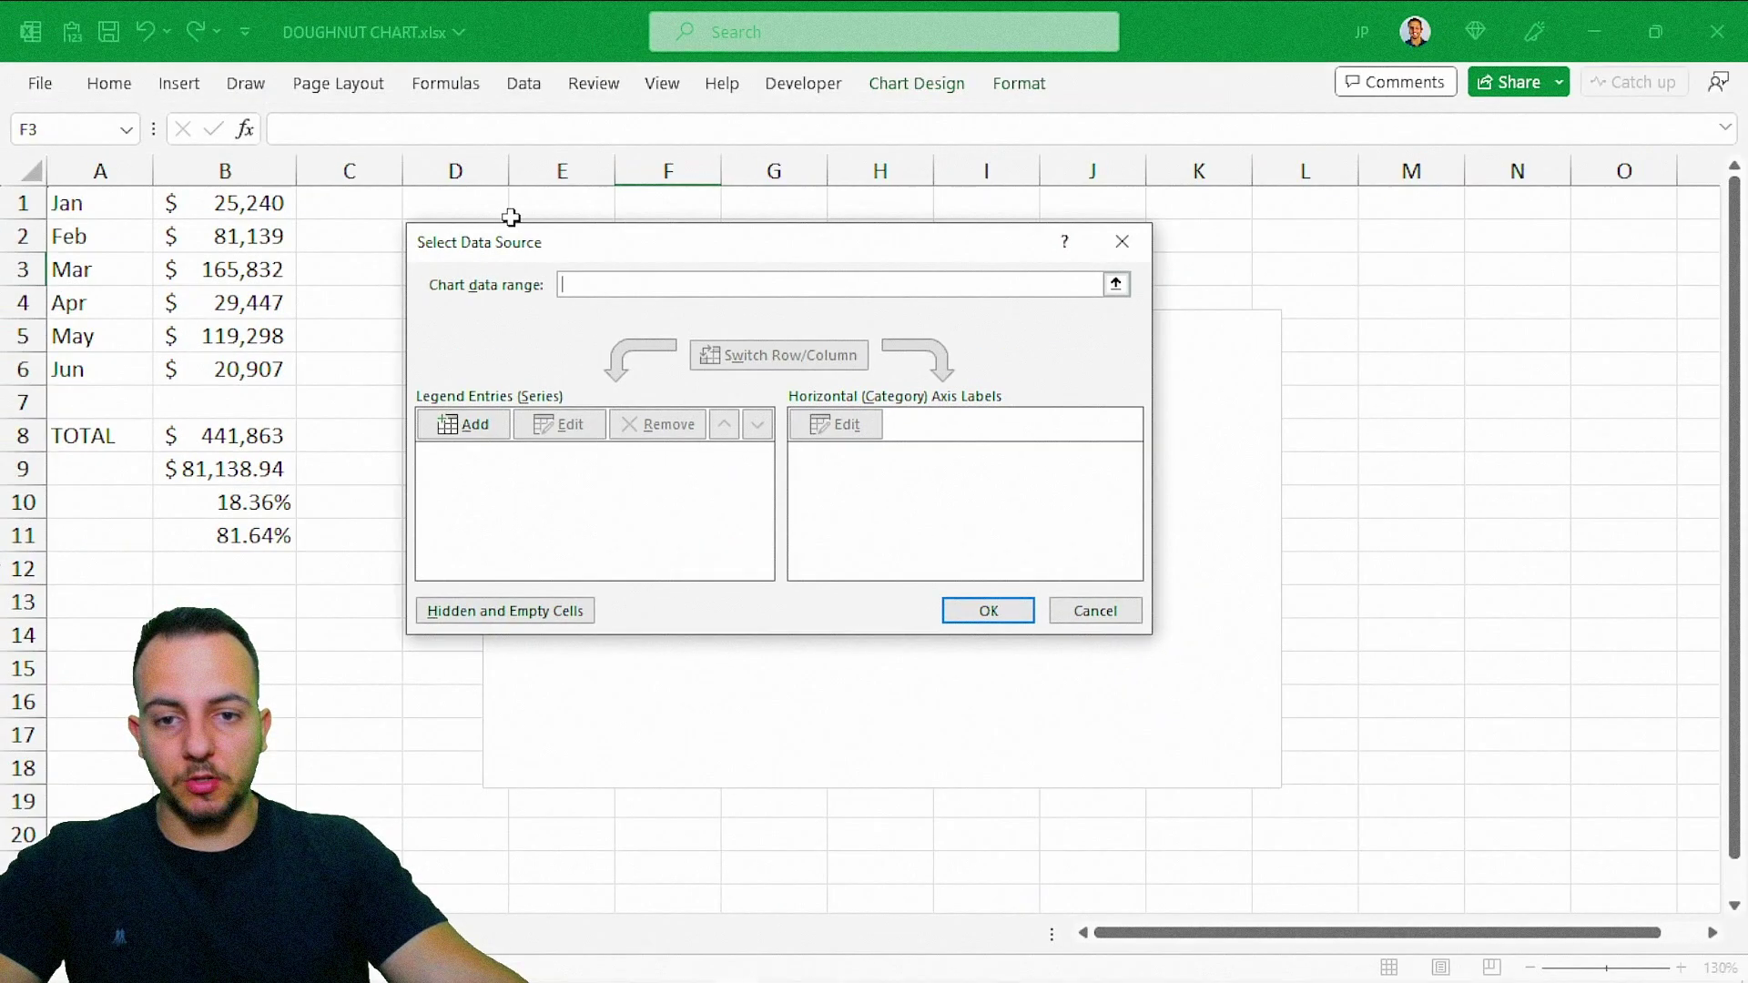
left_click_drag(510, 217, 420, 185)
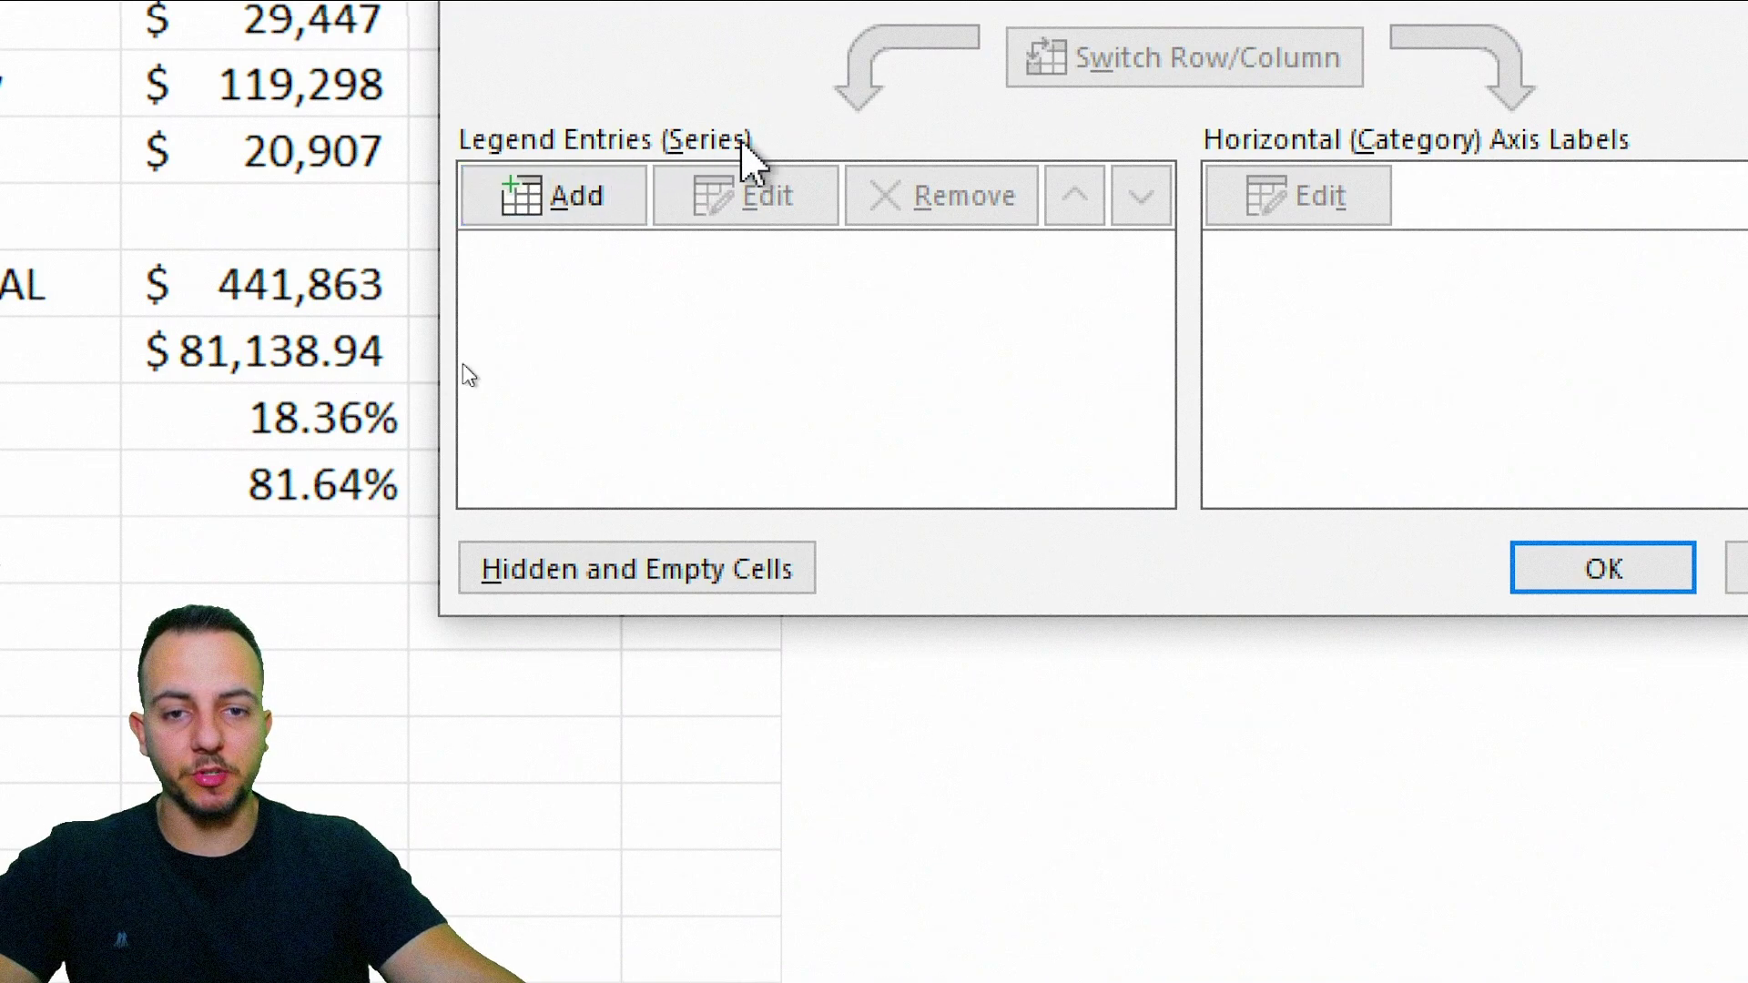
left_click(571, 196)
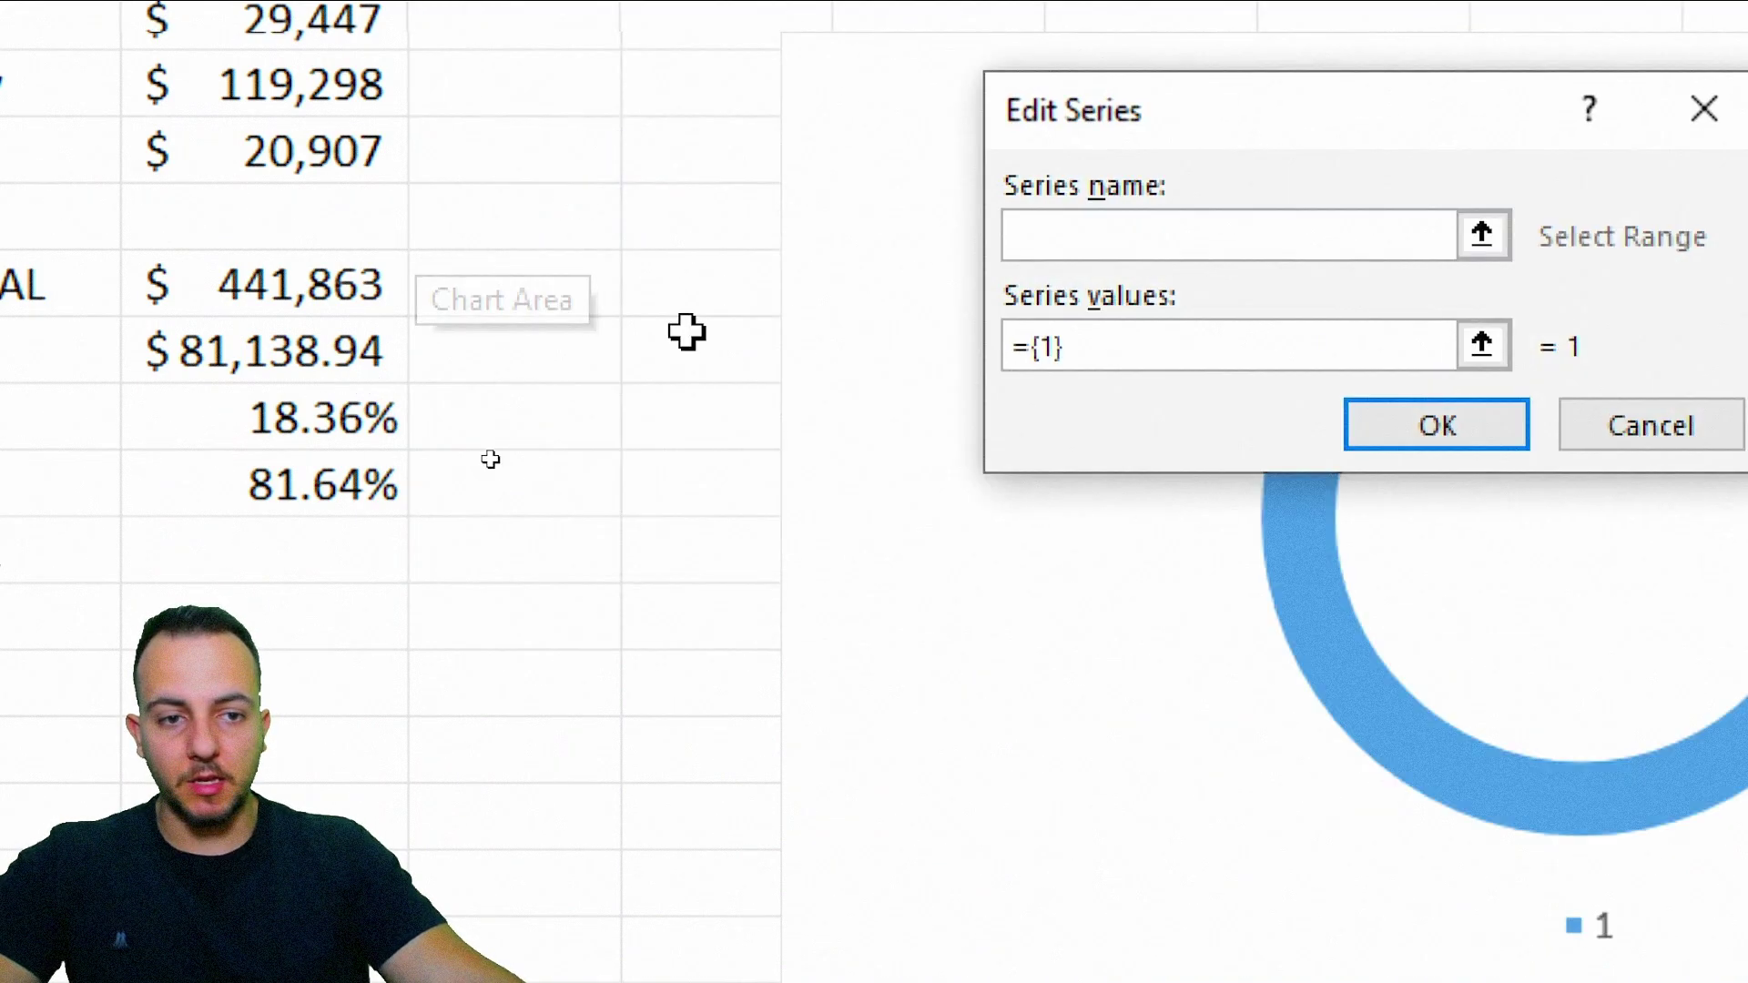
left_click_drag(1132, 129, 673, 187)
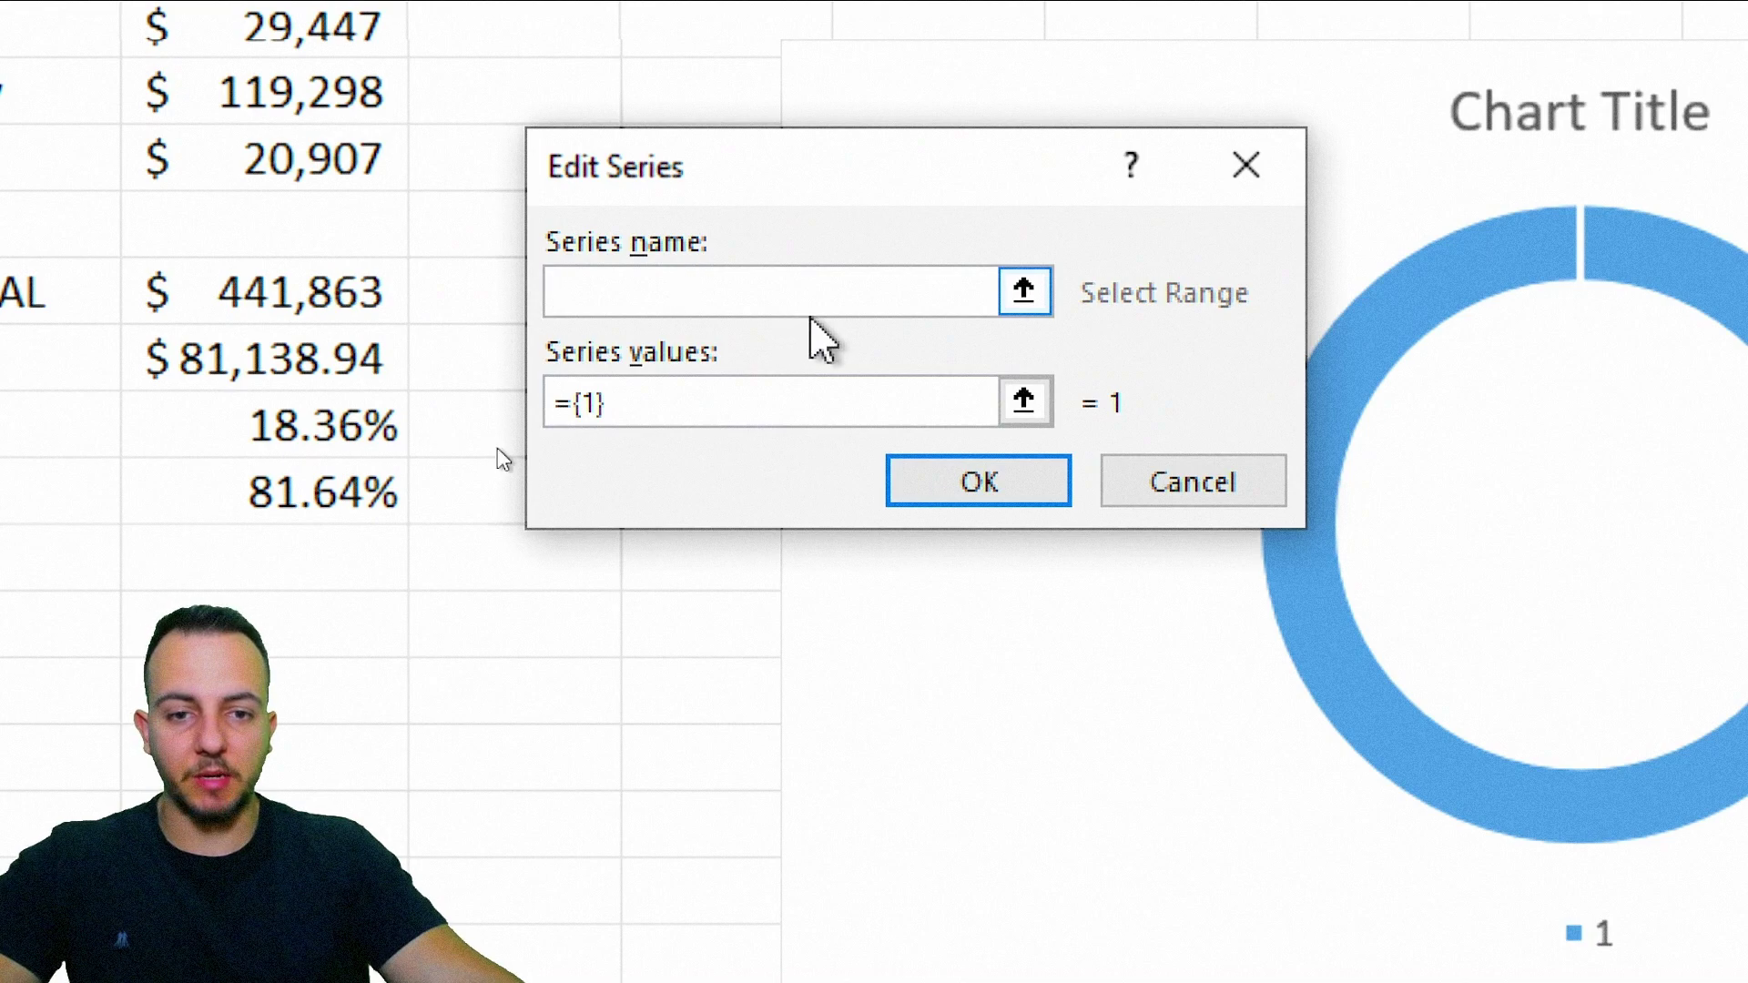
type("SLICES")
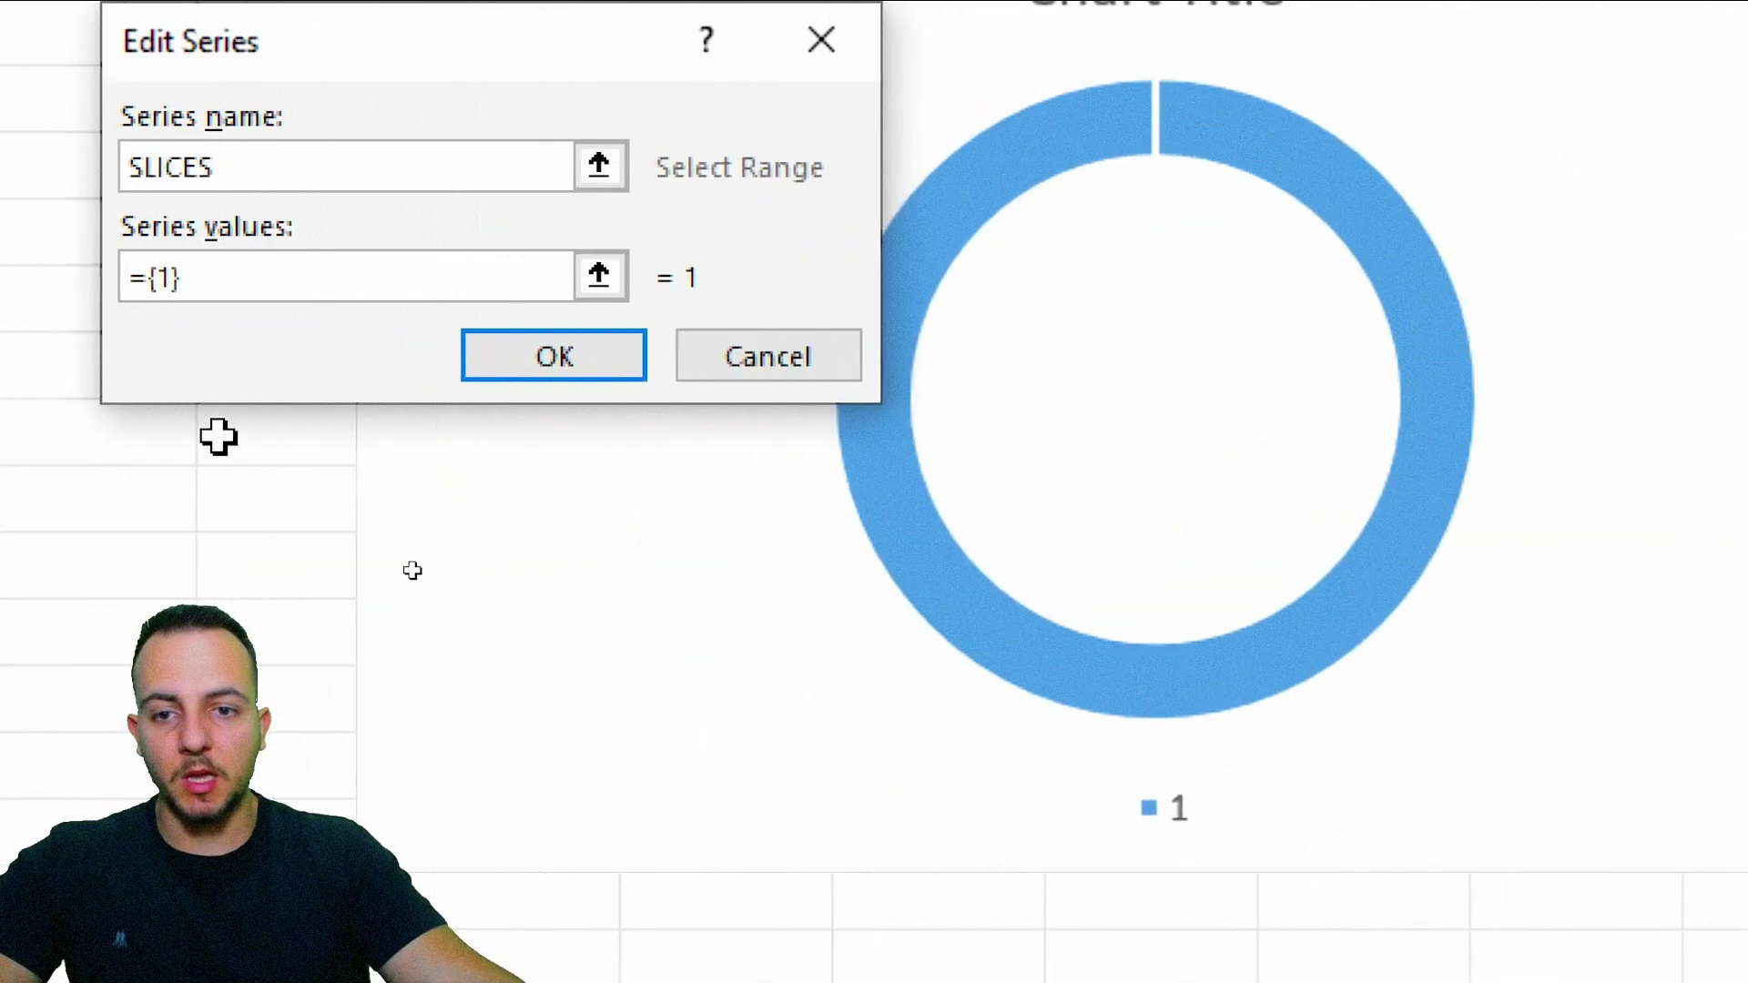
Step: Set the SLICES series values to ten comma-separated 1s and confirm the chart's data source
key("Tab")
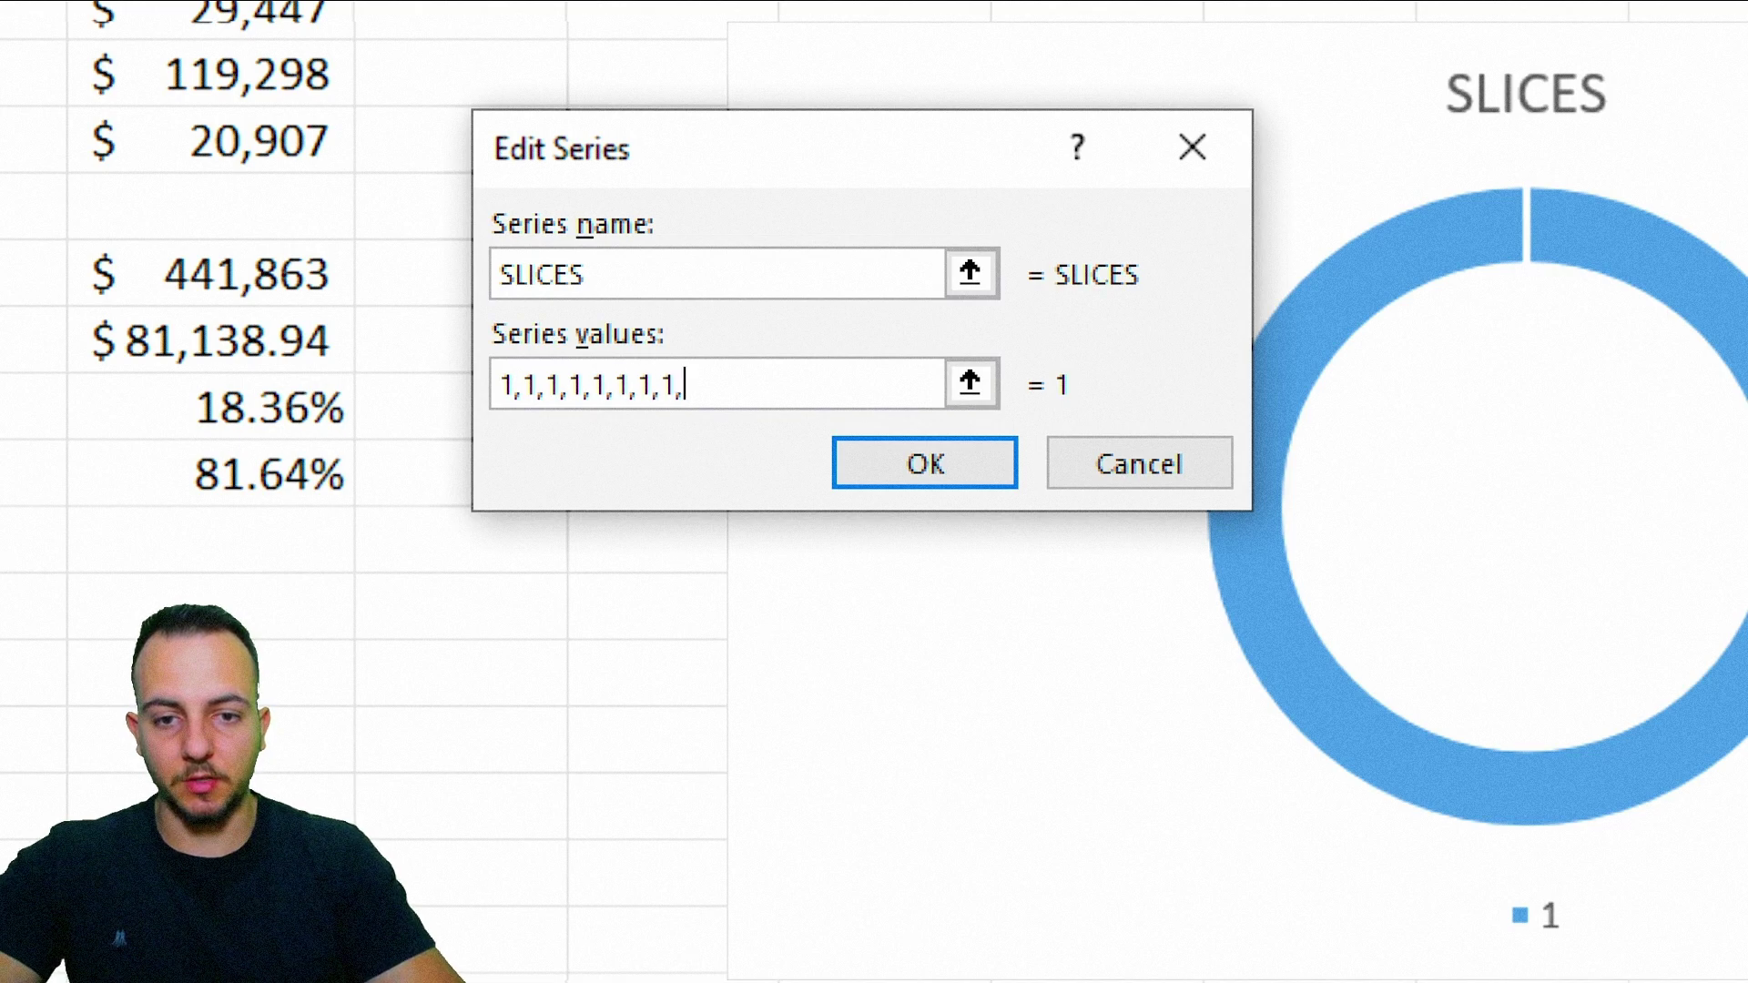
left_click(951, 473)
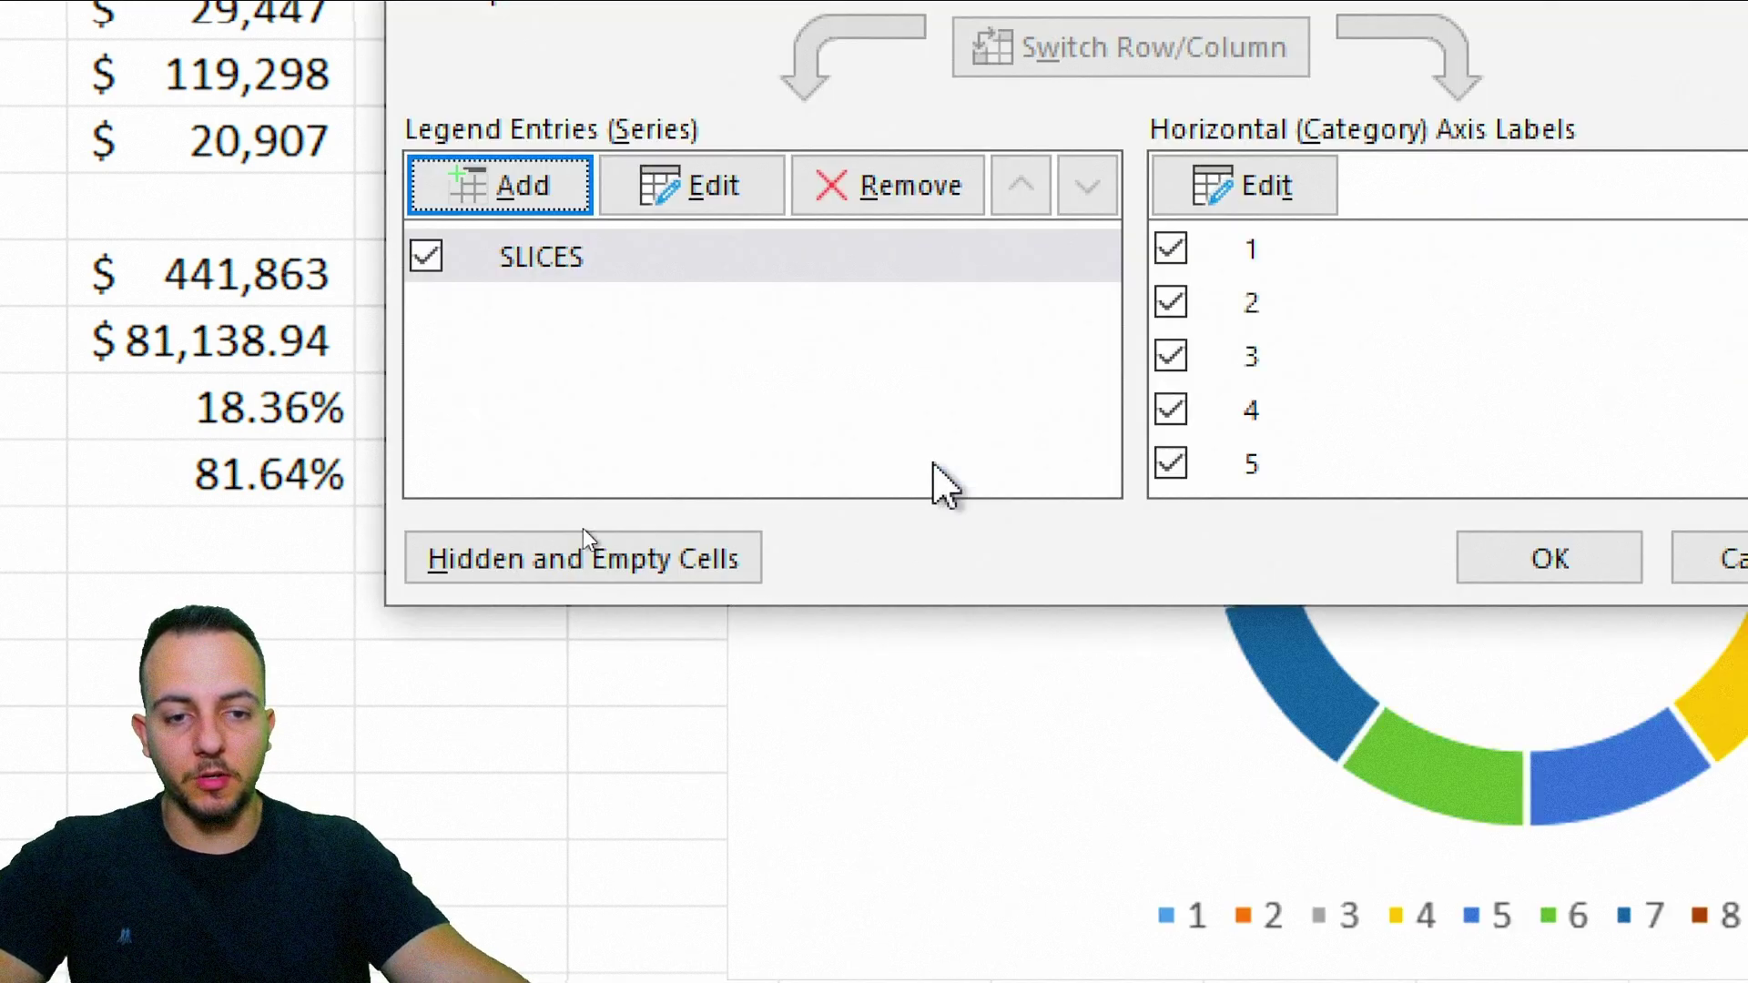
left_click(1533, 570)
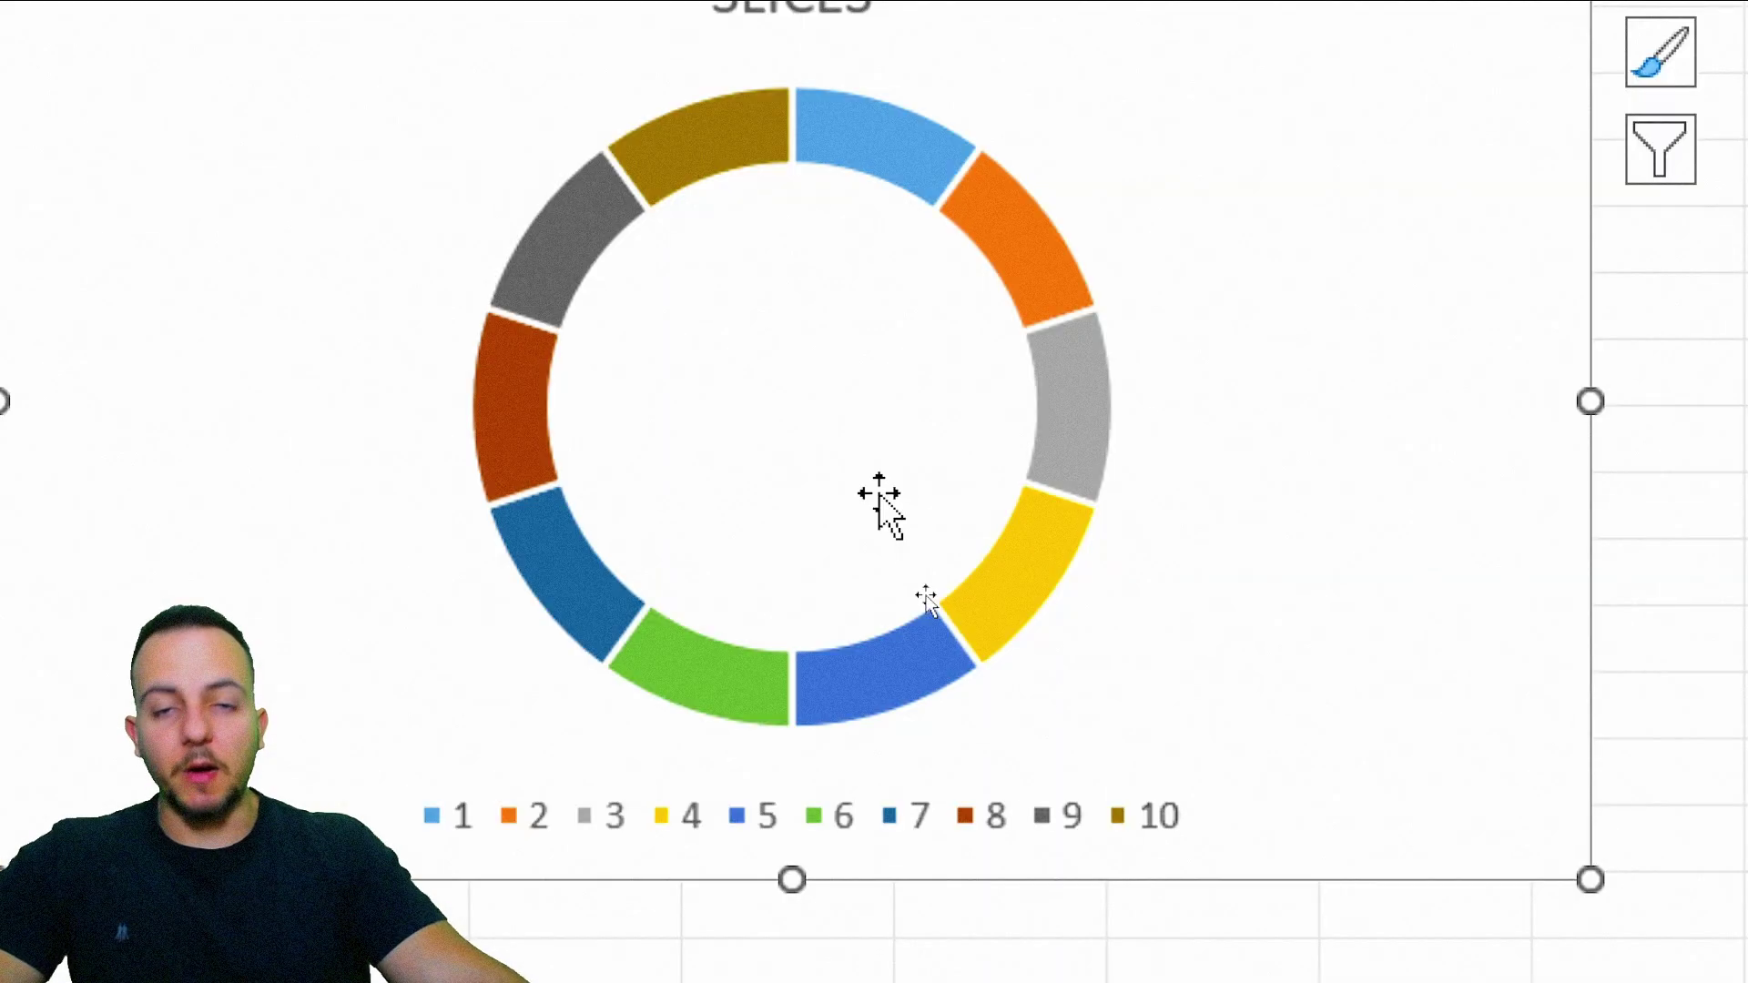
Step: Delete the title and the legend from the doughnut chart
left_click(831, 2)
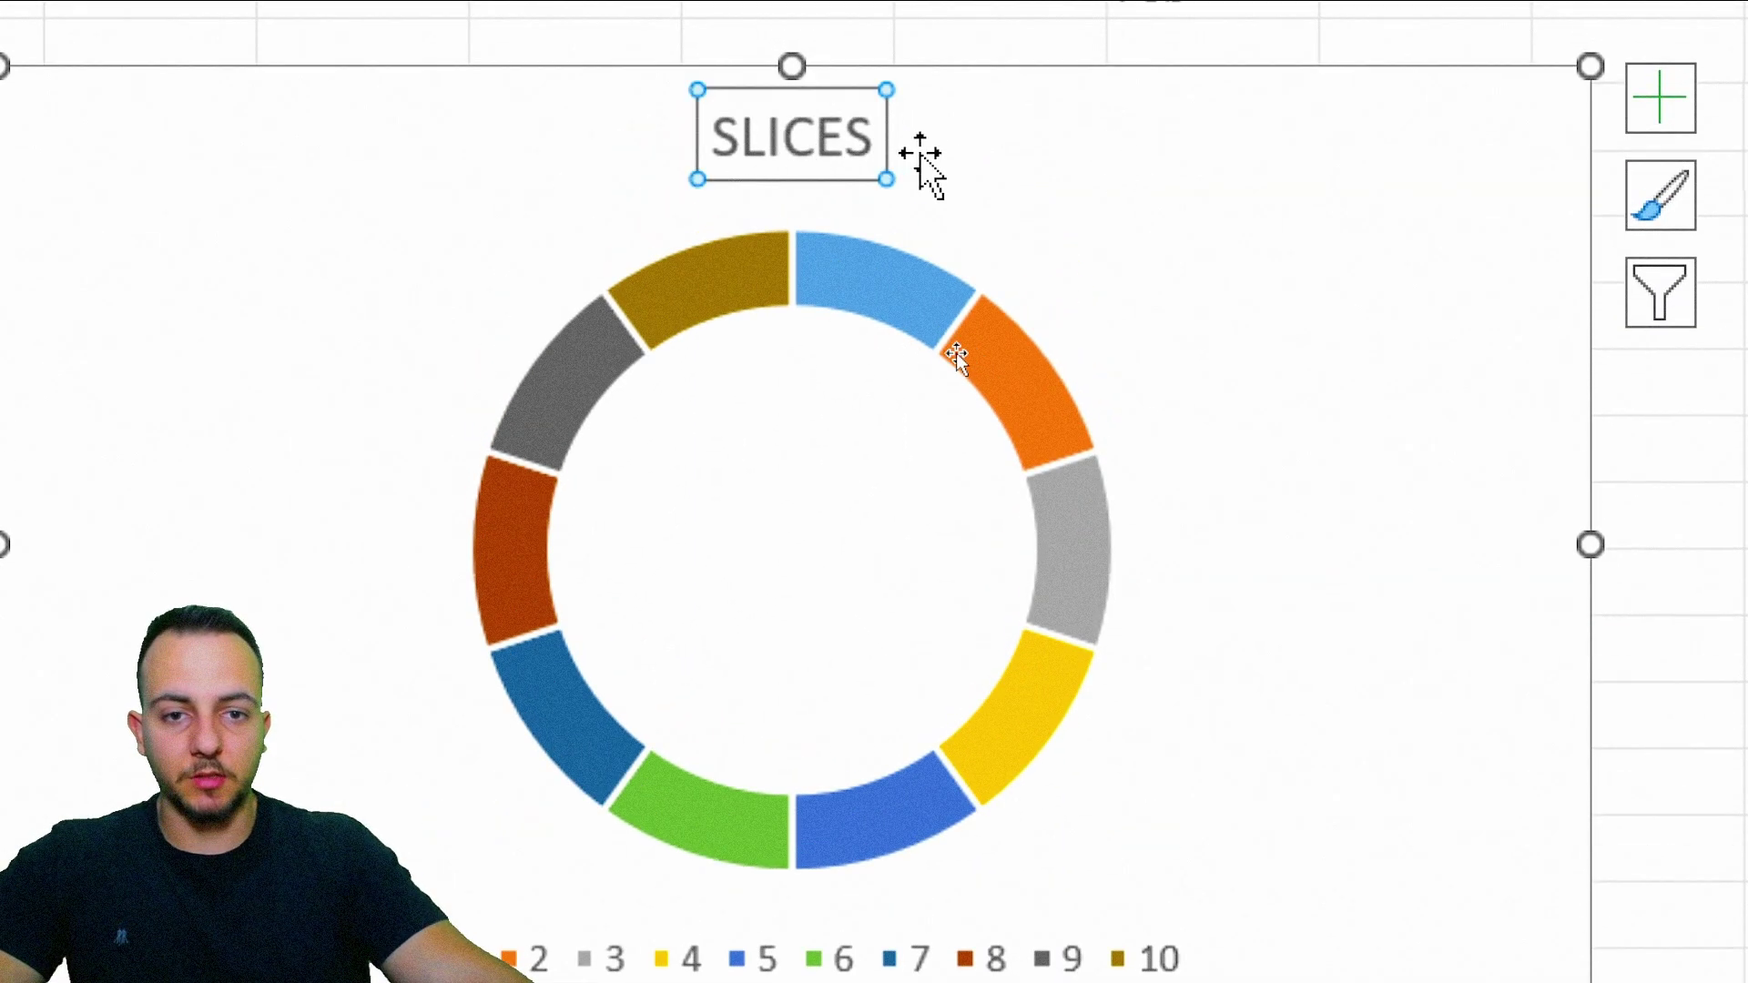
key("Delete")
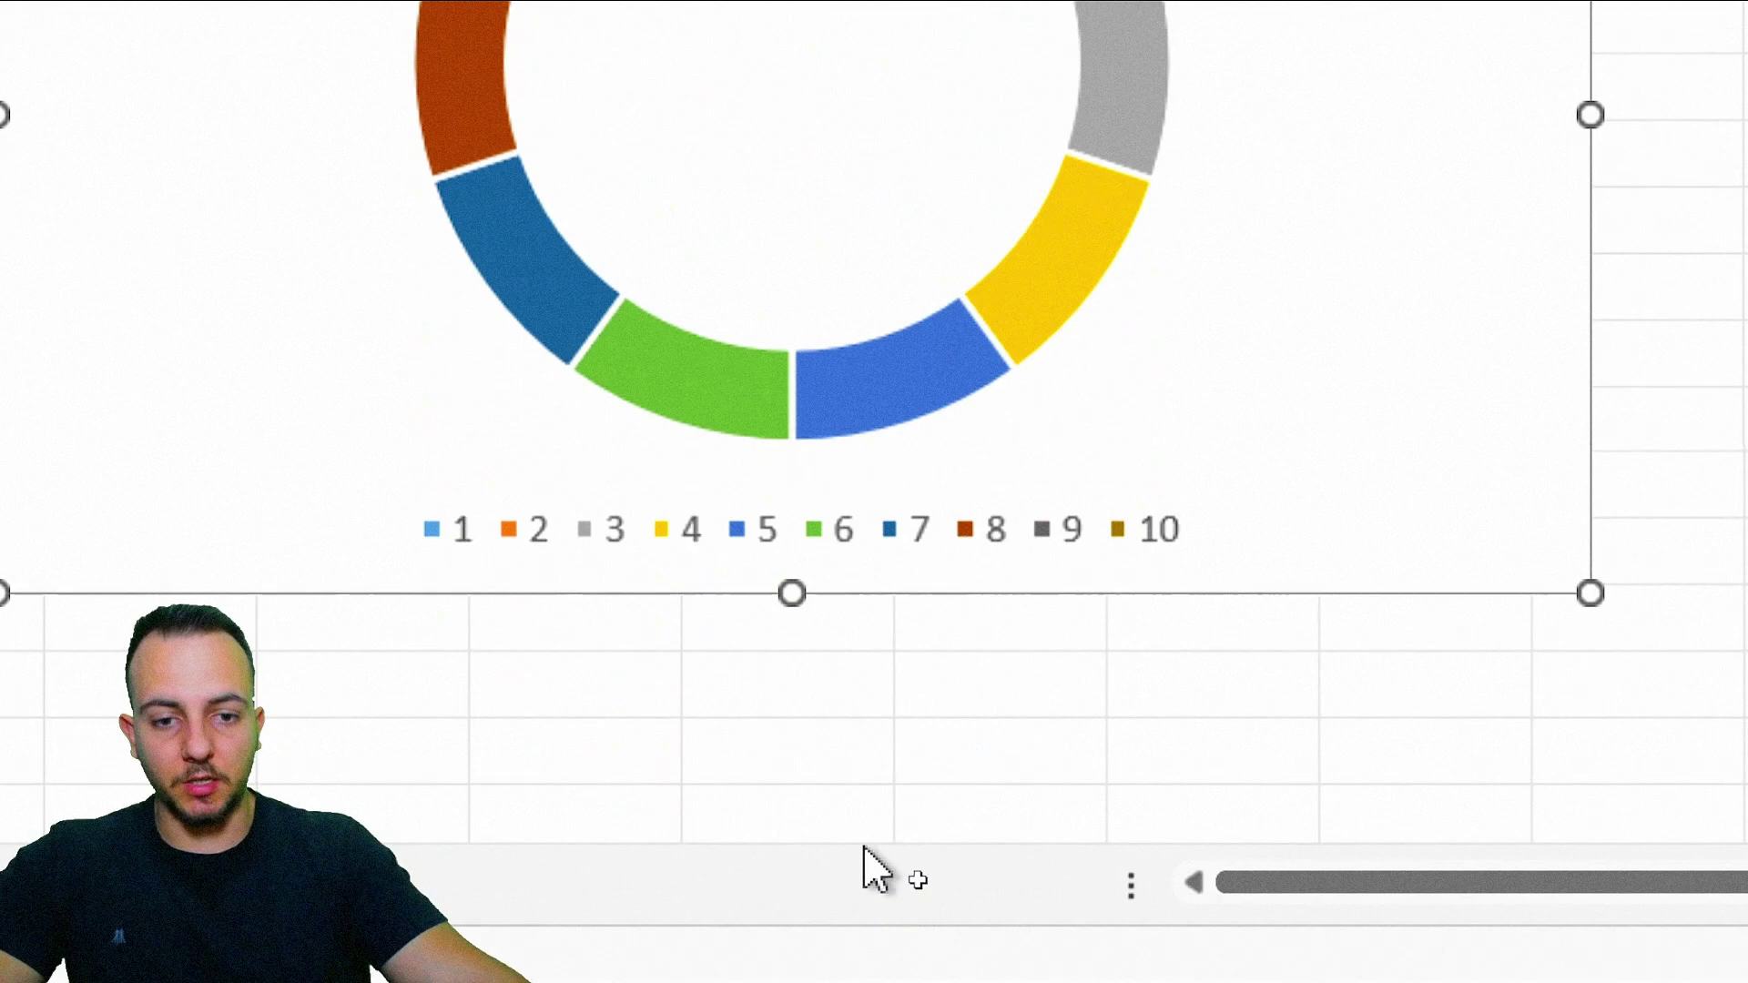
left_click(935, 512)
key("Delete")
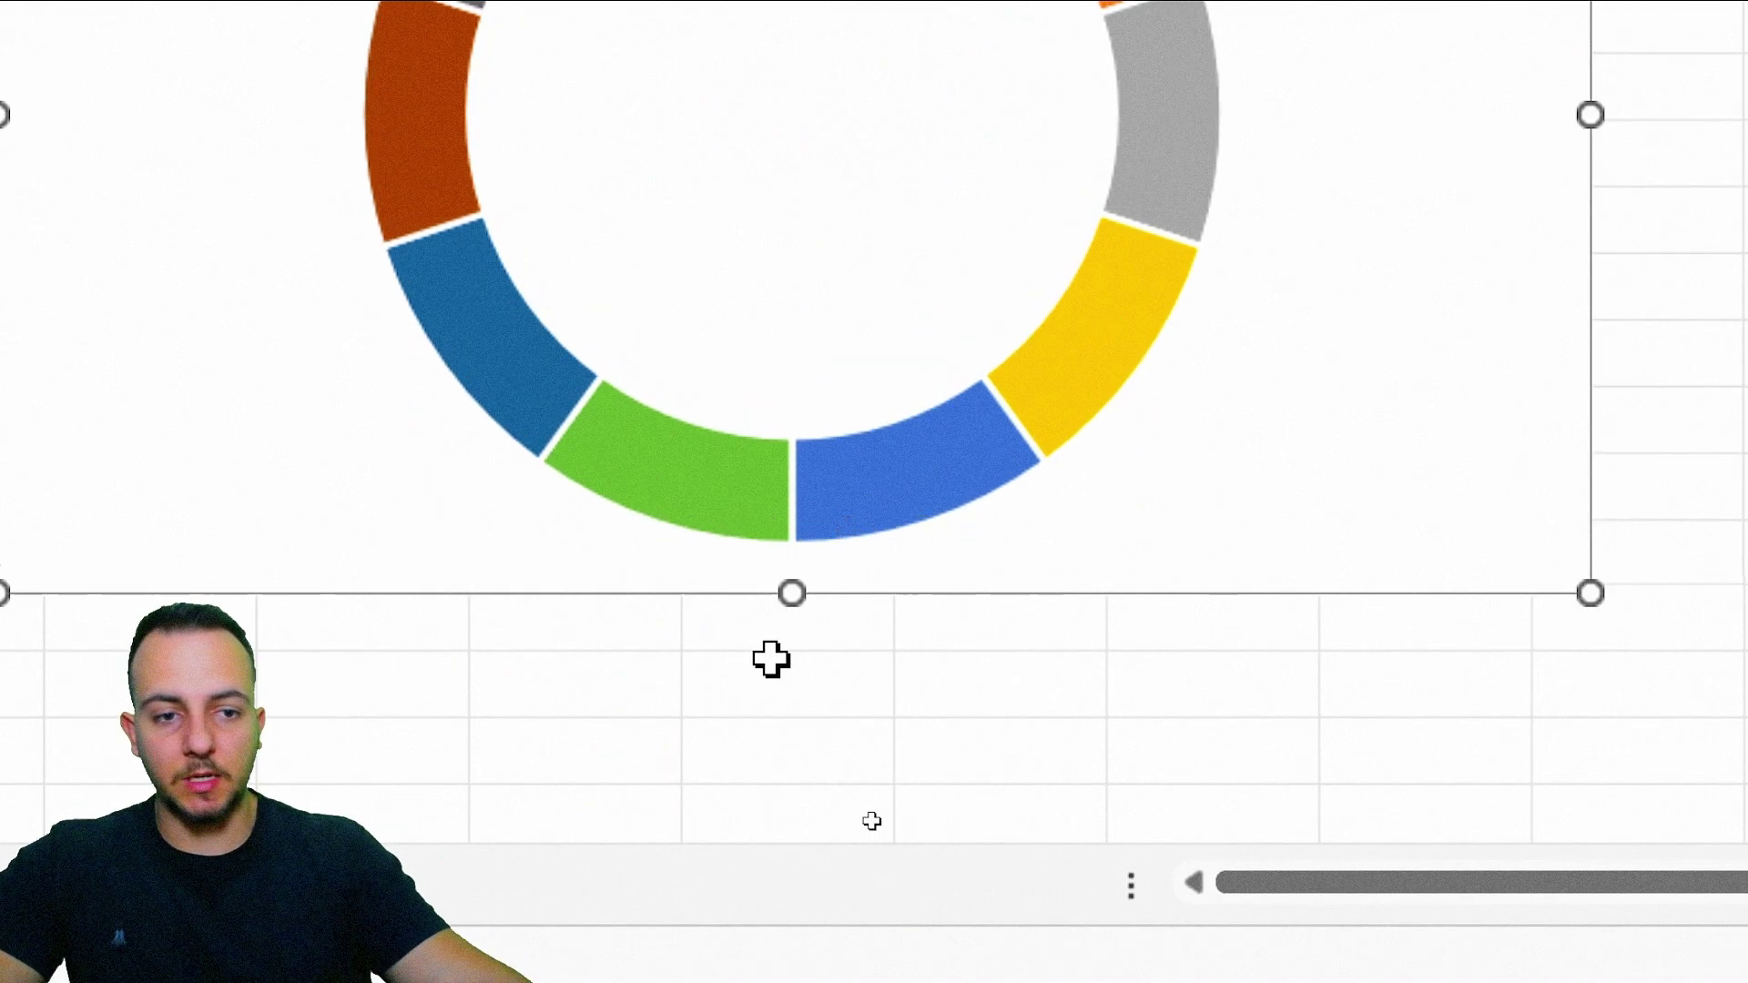
Step: Apply the first outer shadow preset to the SLICES series and set the shadow's transparency to 30%
right_click(1070, 128)
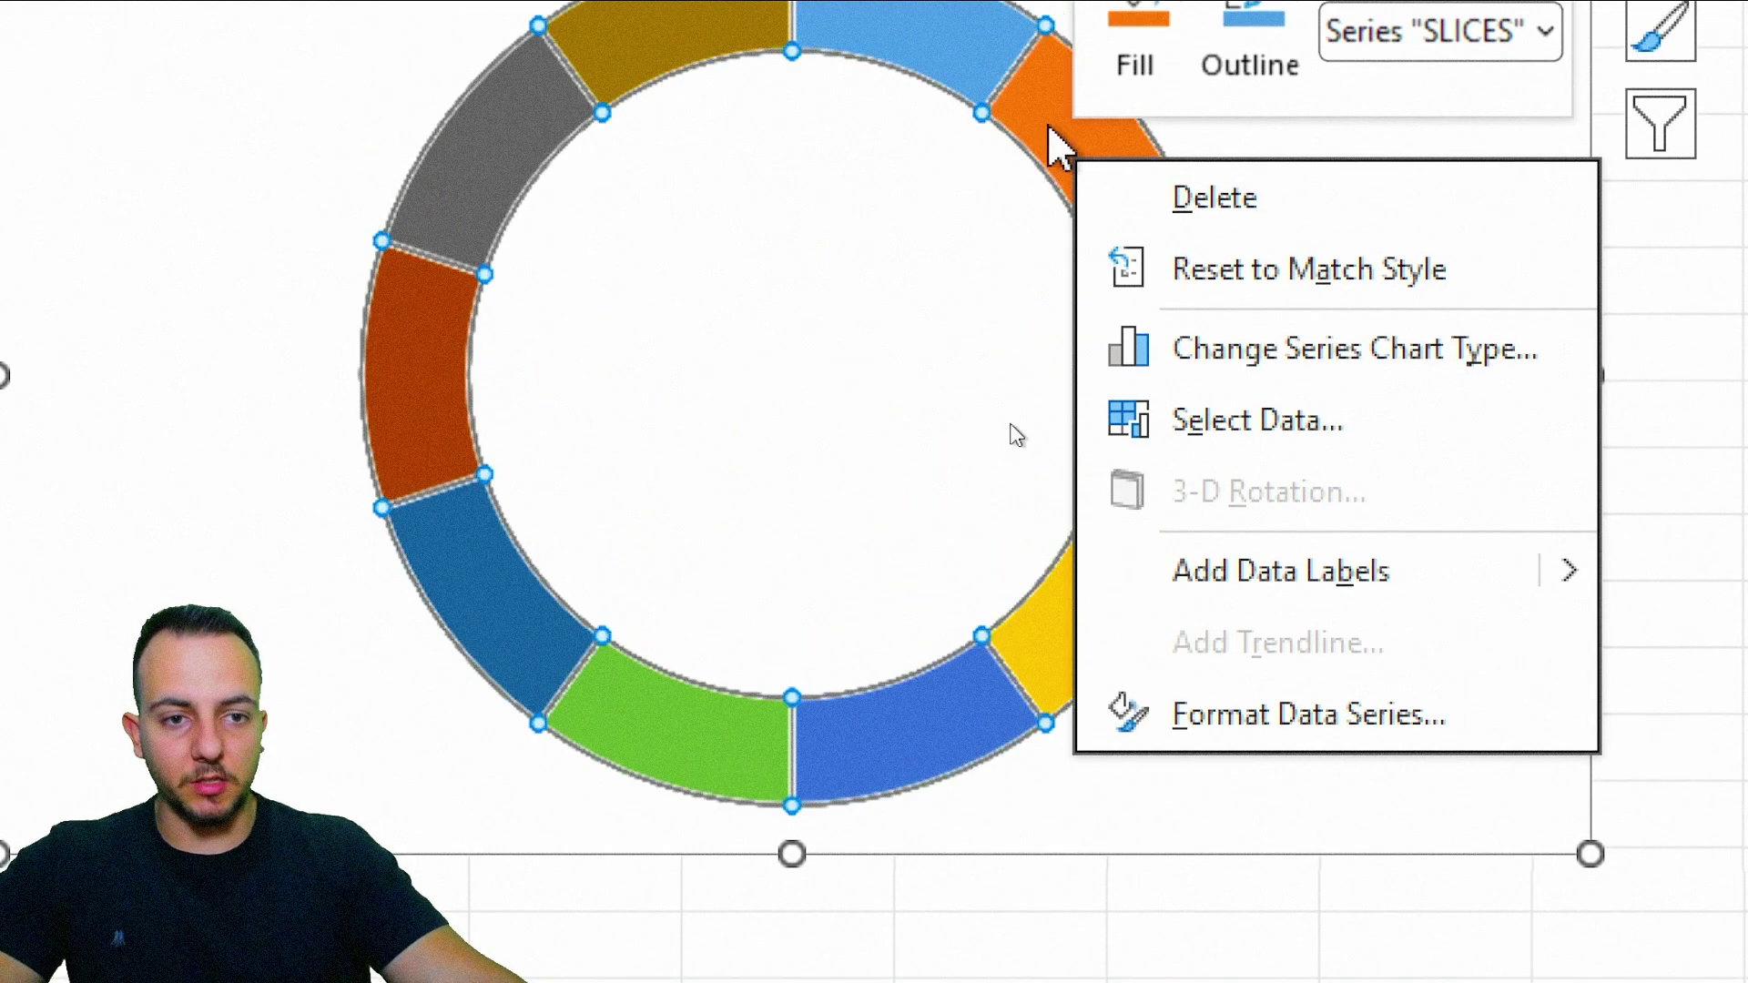
left_click(1106, 717)
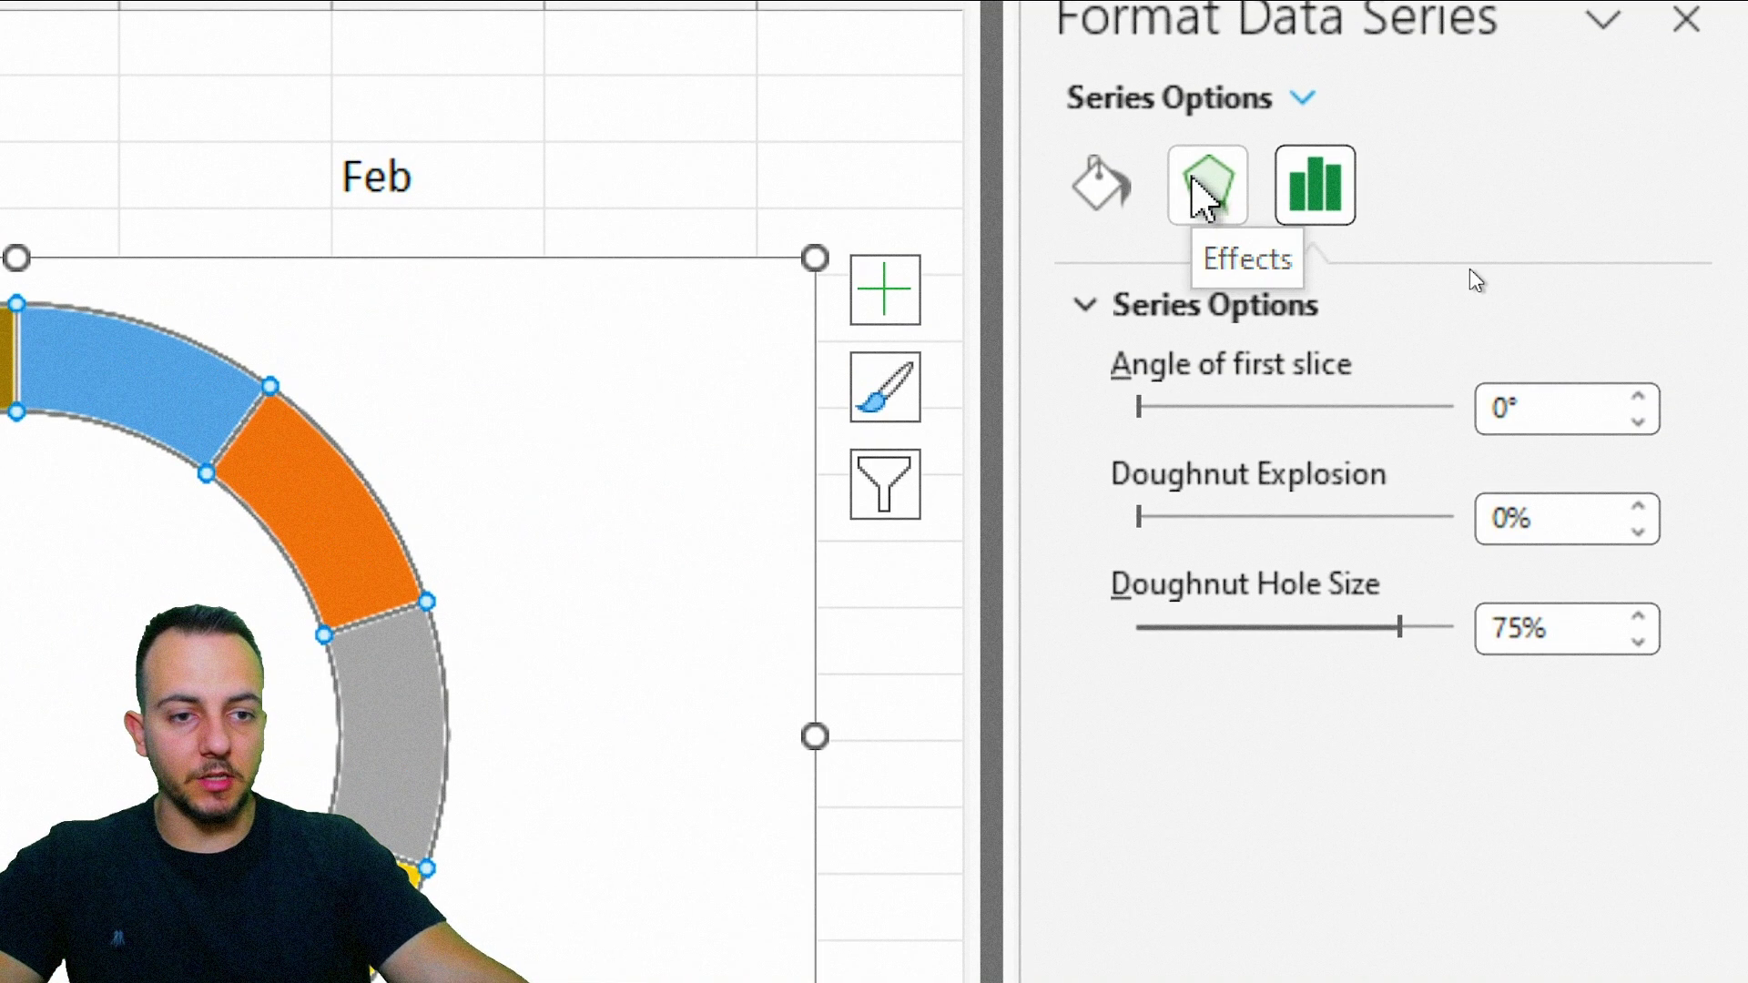
left_click(1200, 191)
left_click(1156, 305)
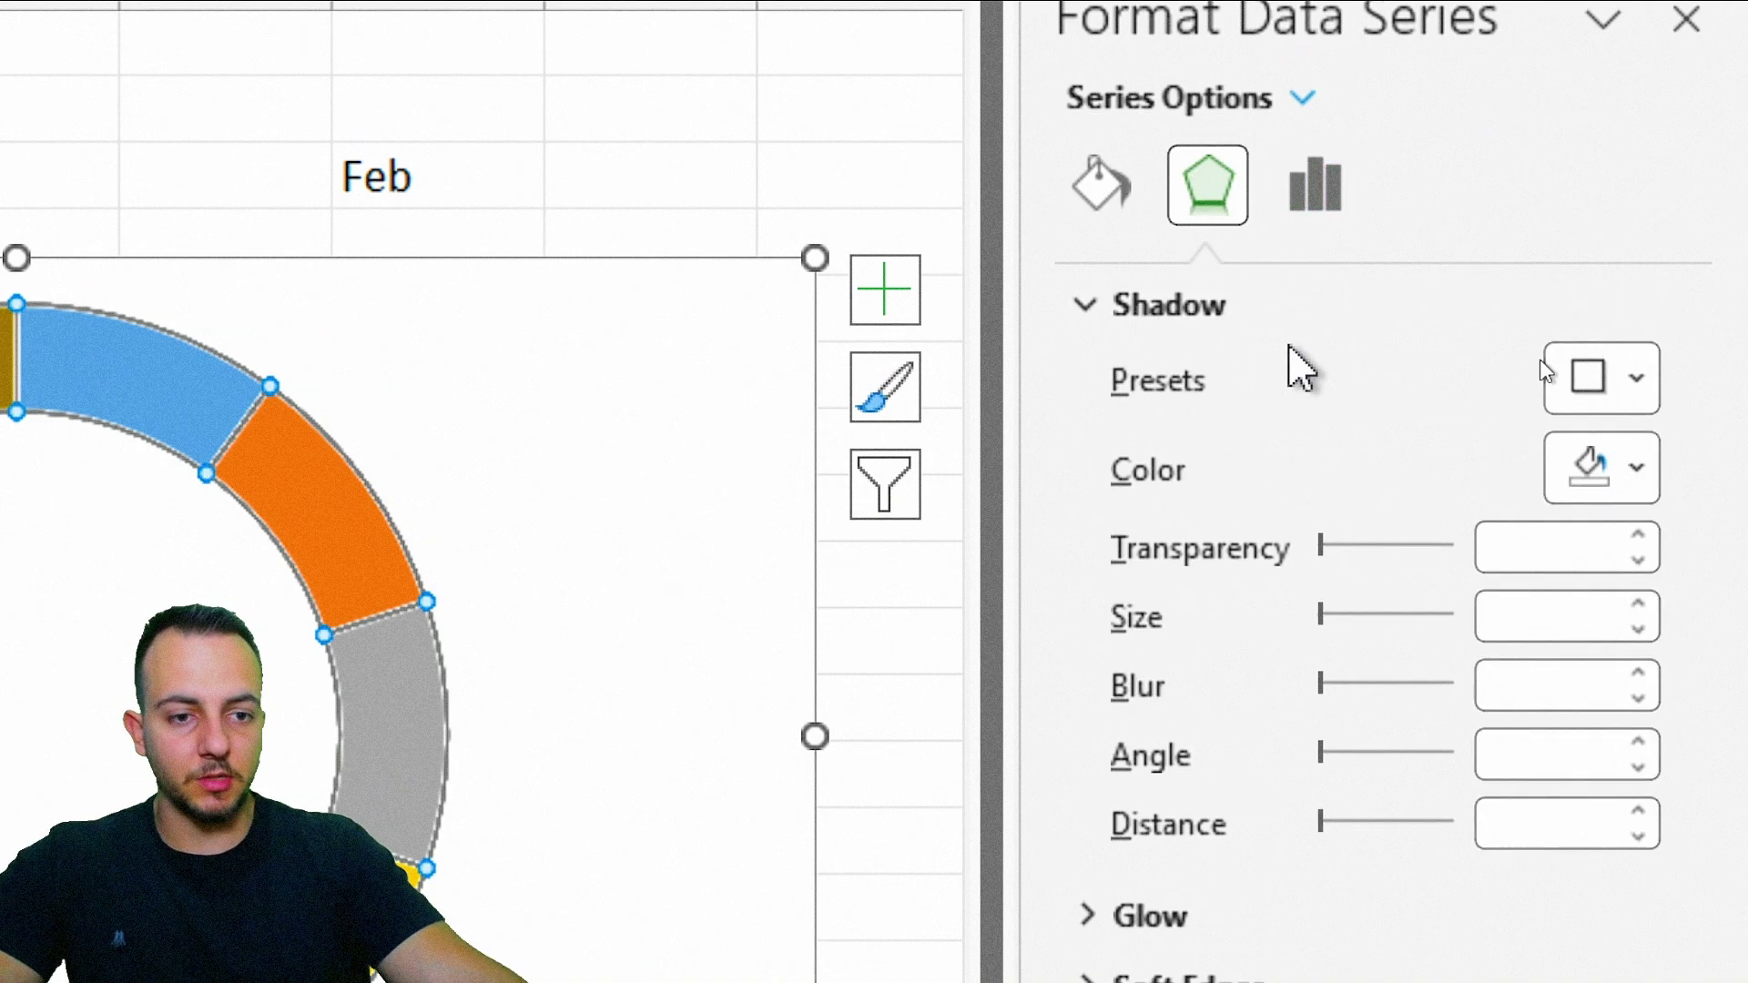
left_click(1589, 390)
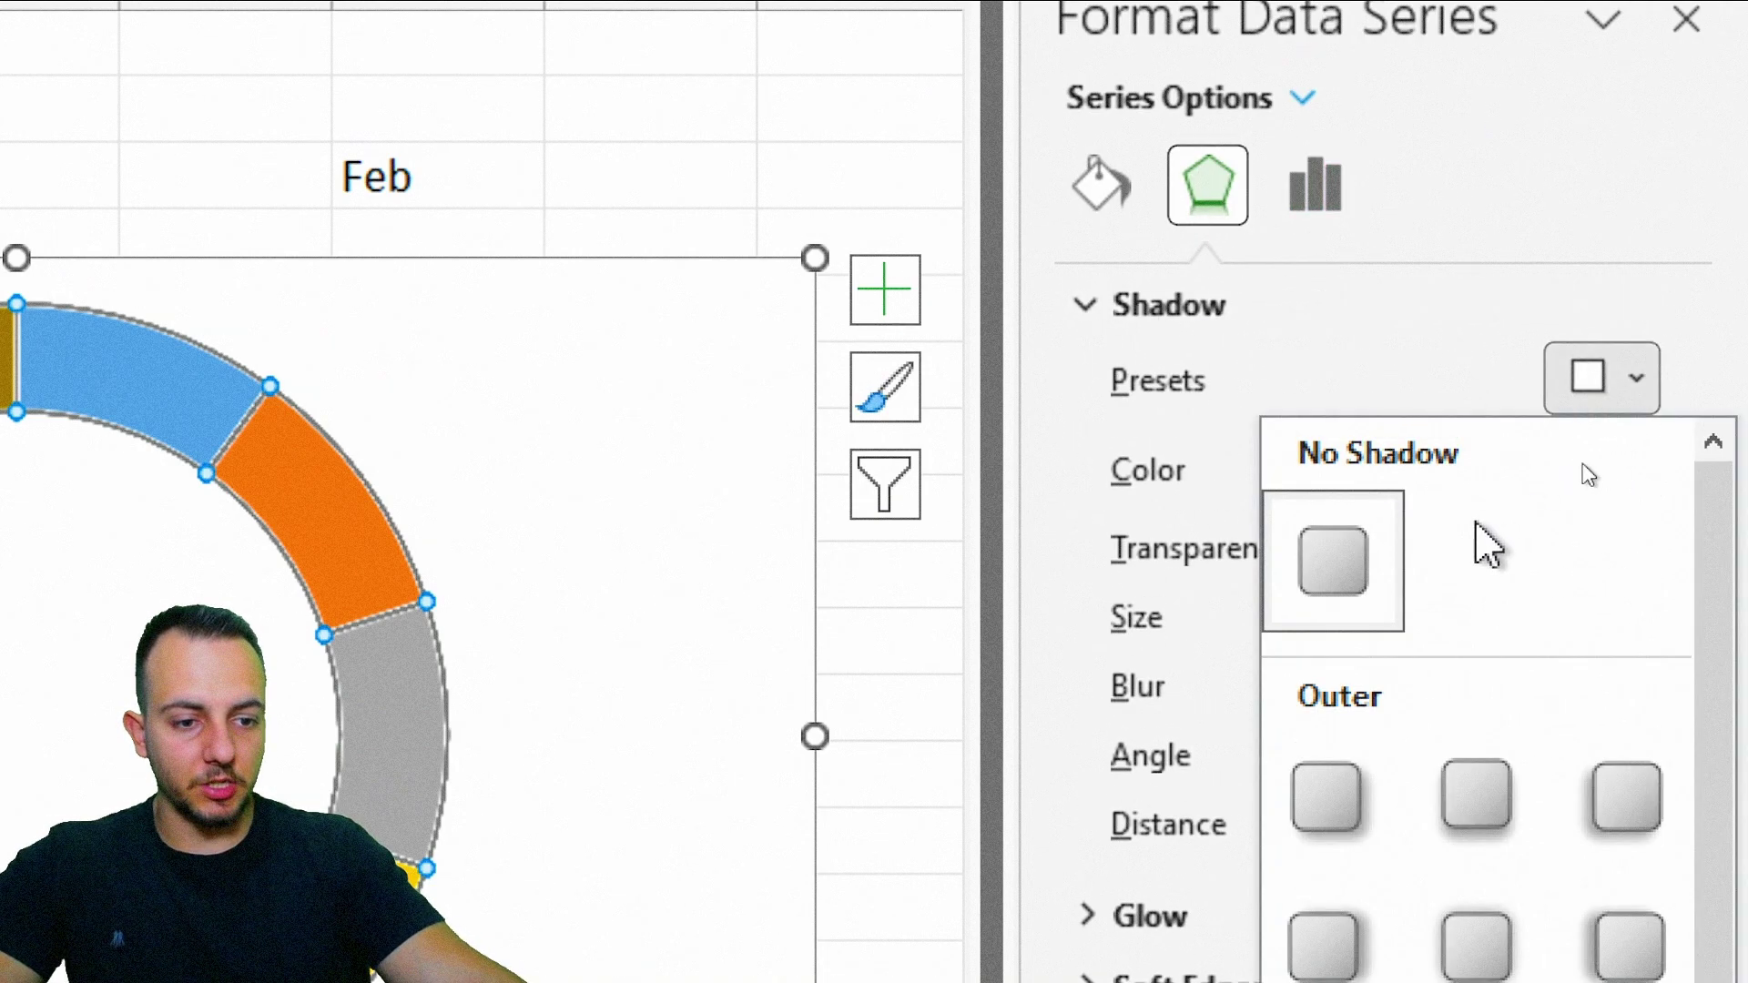
left_click(1334, 807)
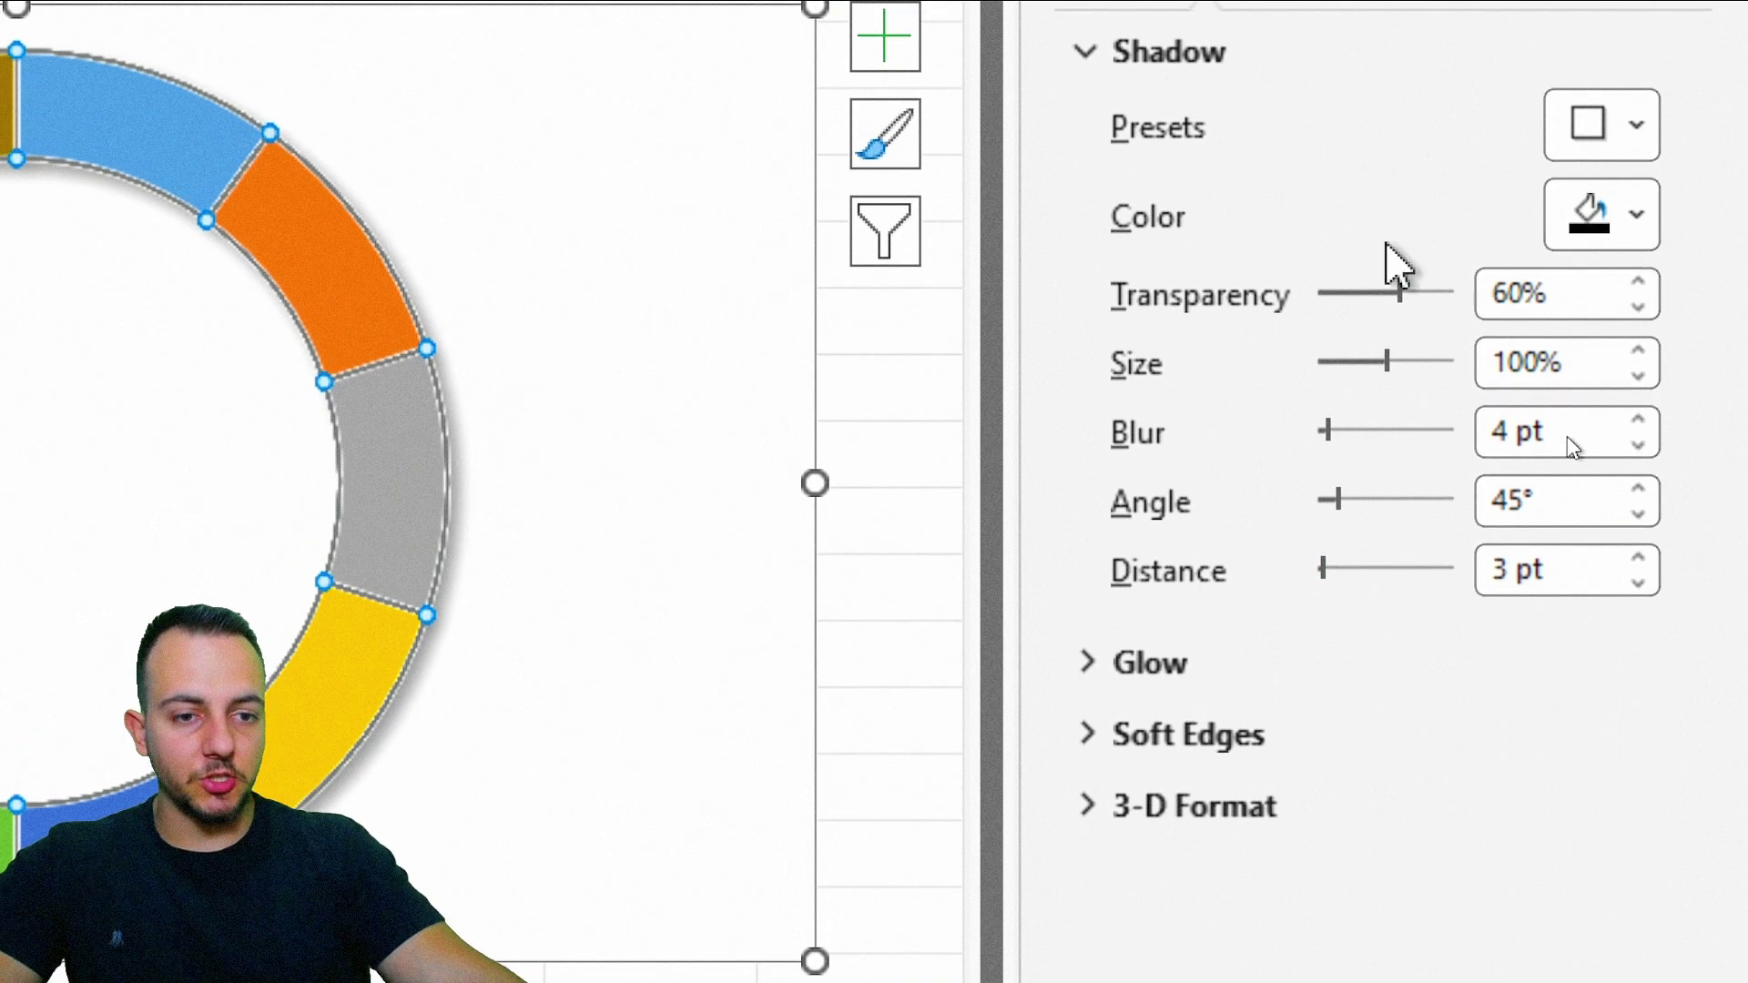
left_click(1592, 252)
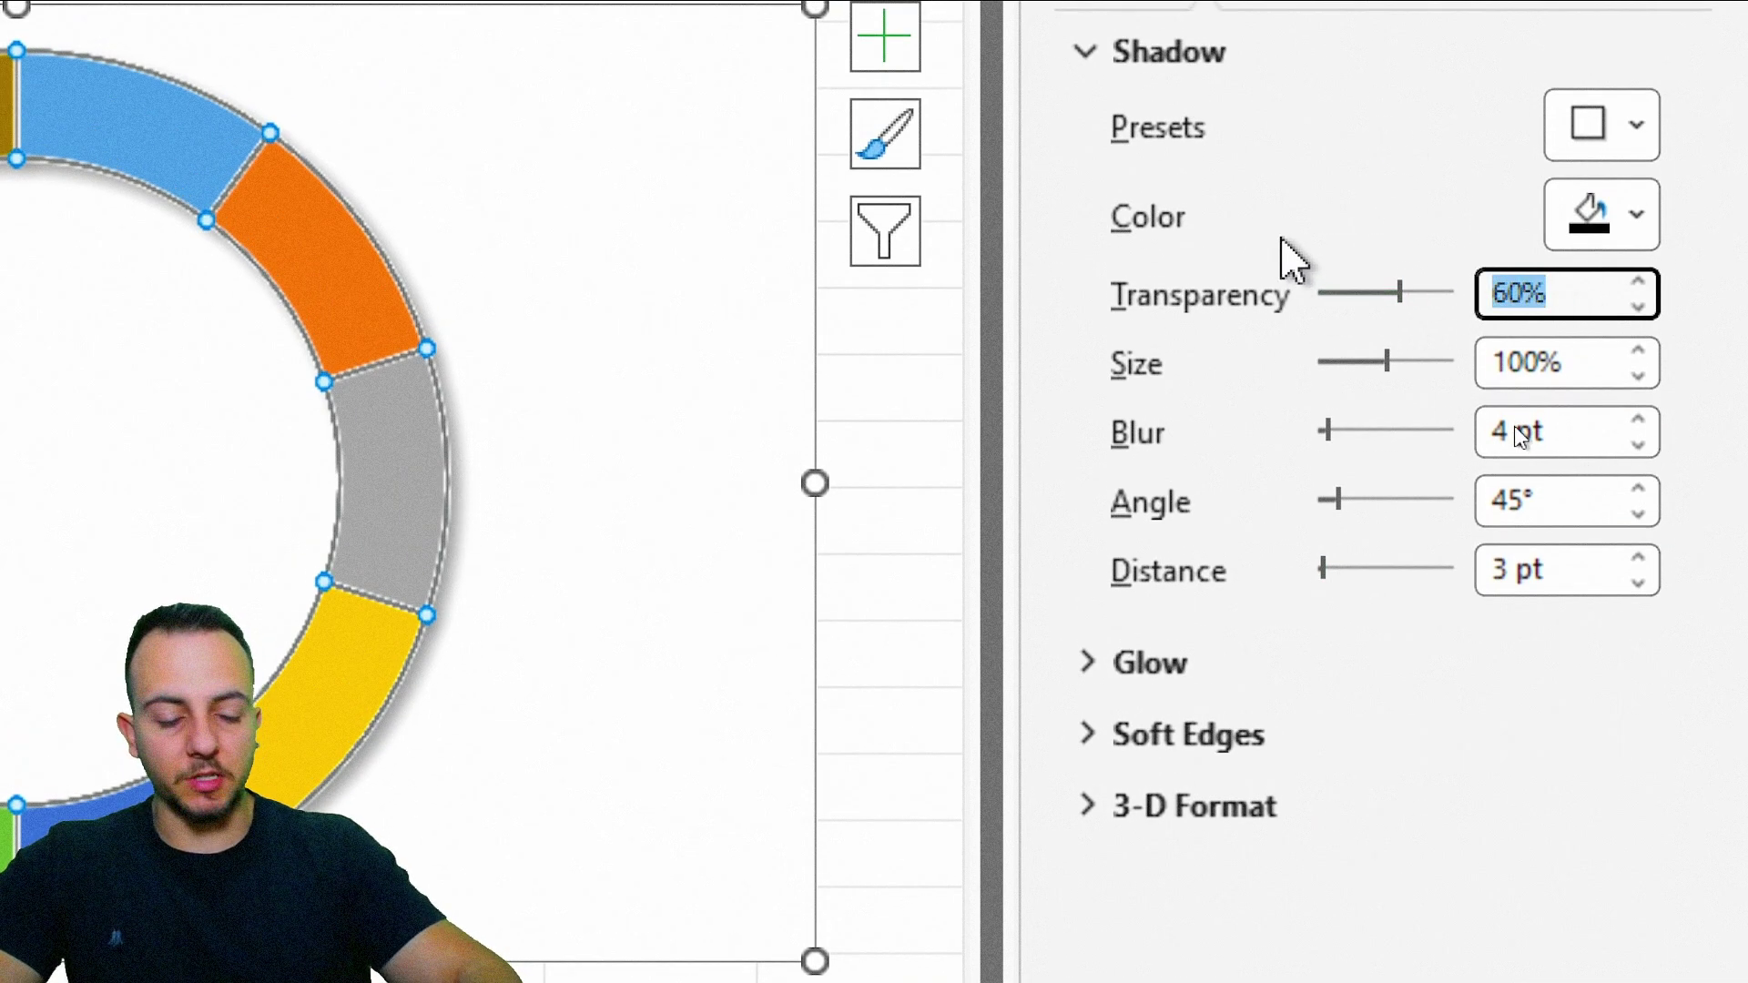
type("30")
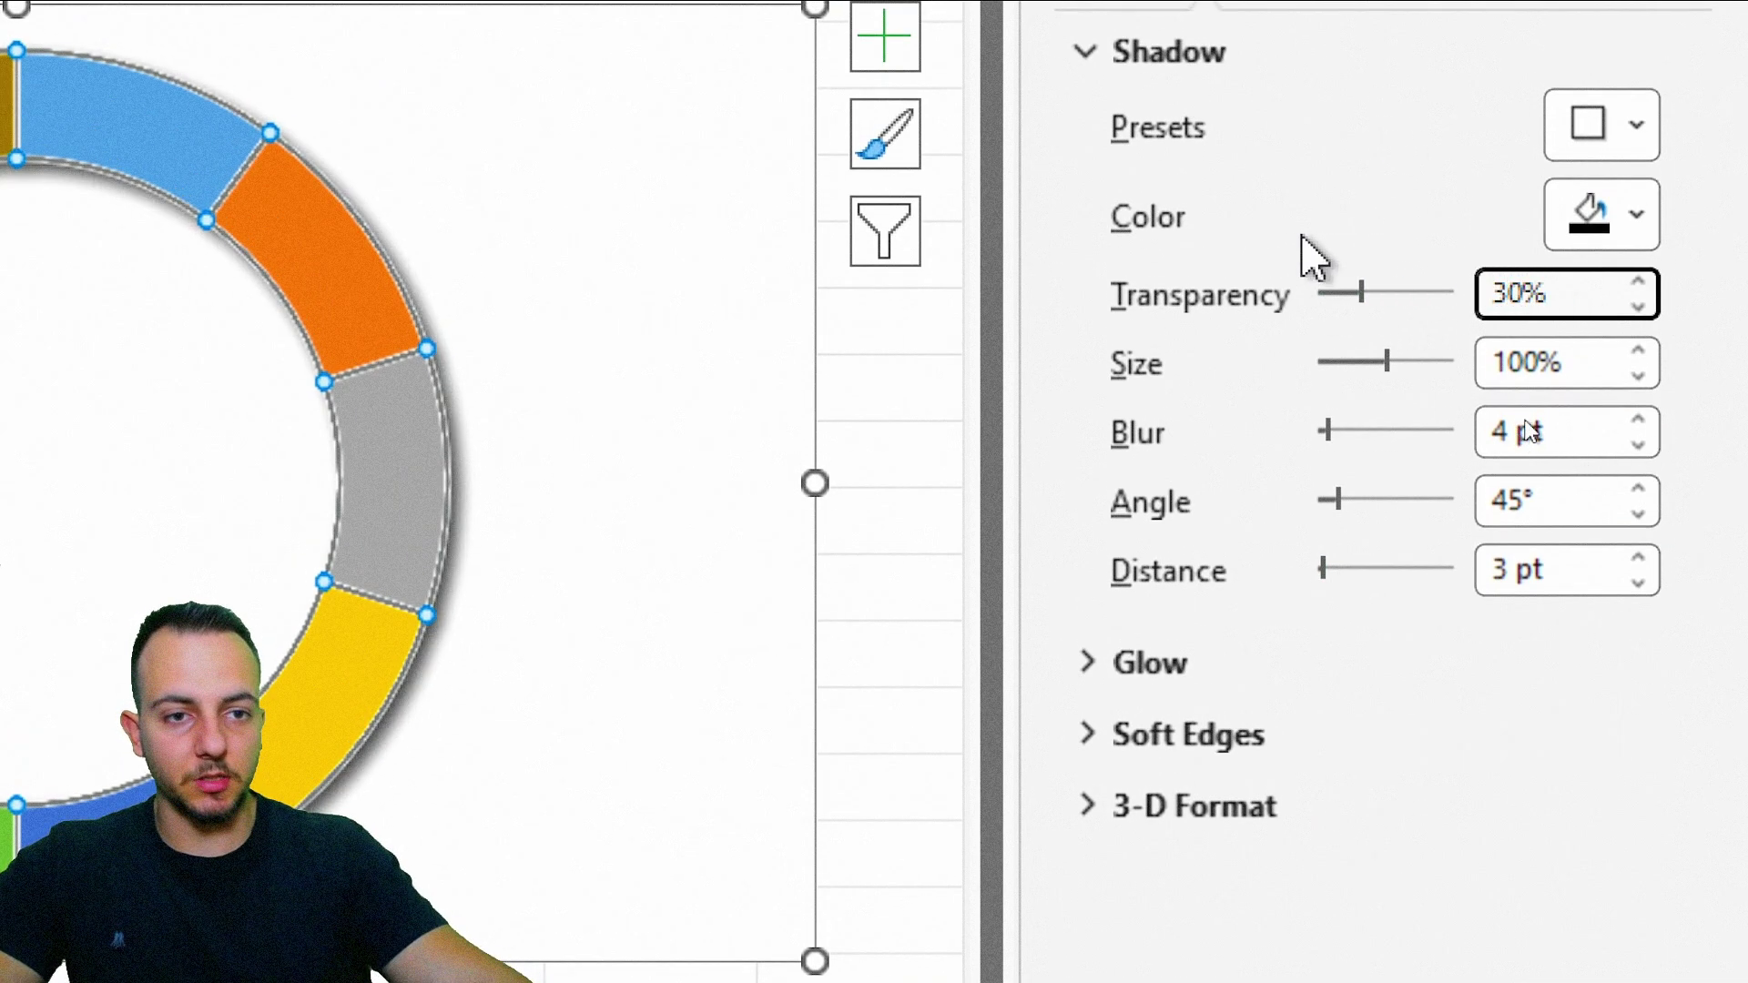
Step: Give the SLICES series a solid white border line, keeping its width at 1.5 pt
left_click(1117, 141)
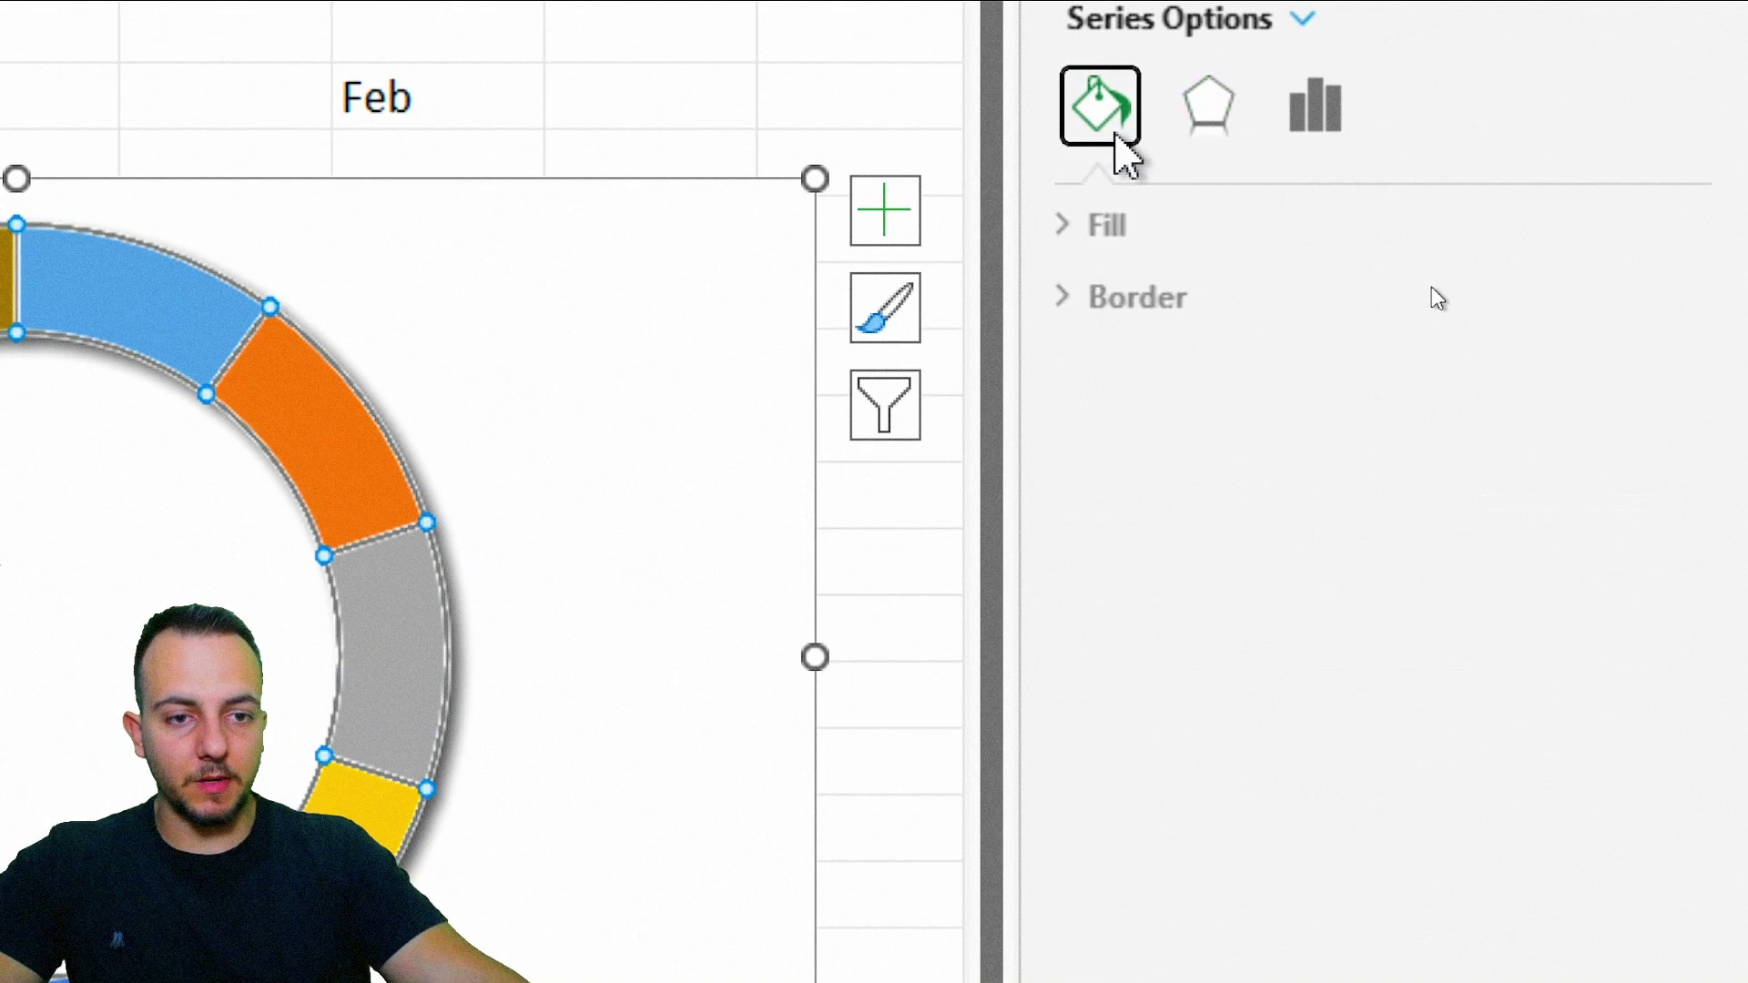
left_click(1149, 297)
left_click(1182, 434)
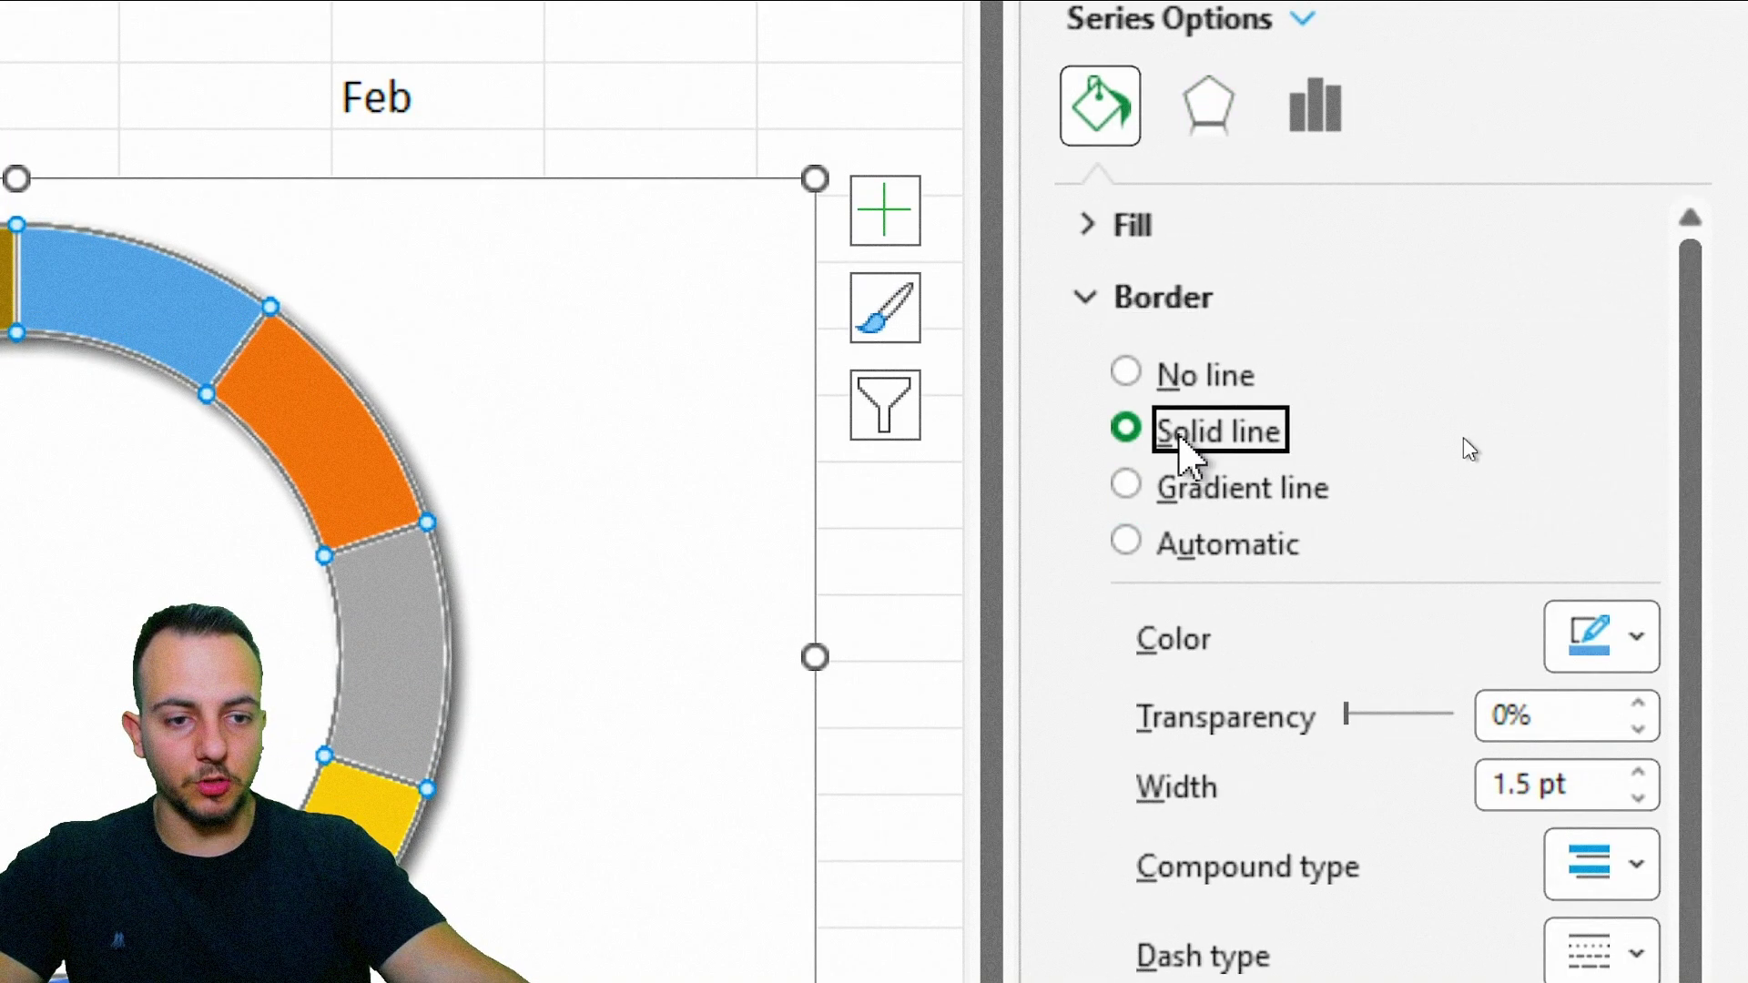
left_click(1616, 636)
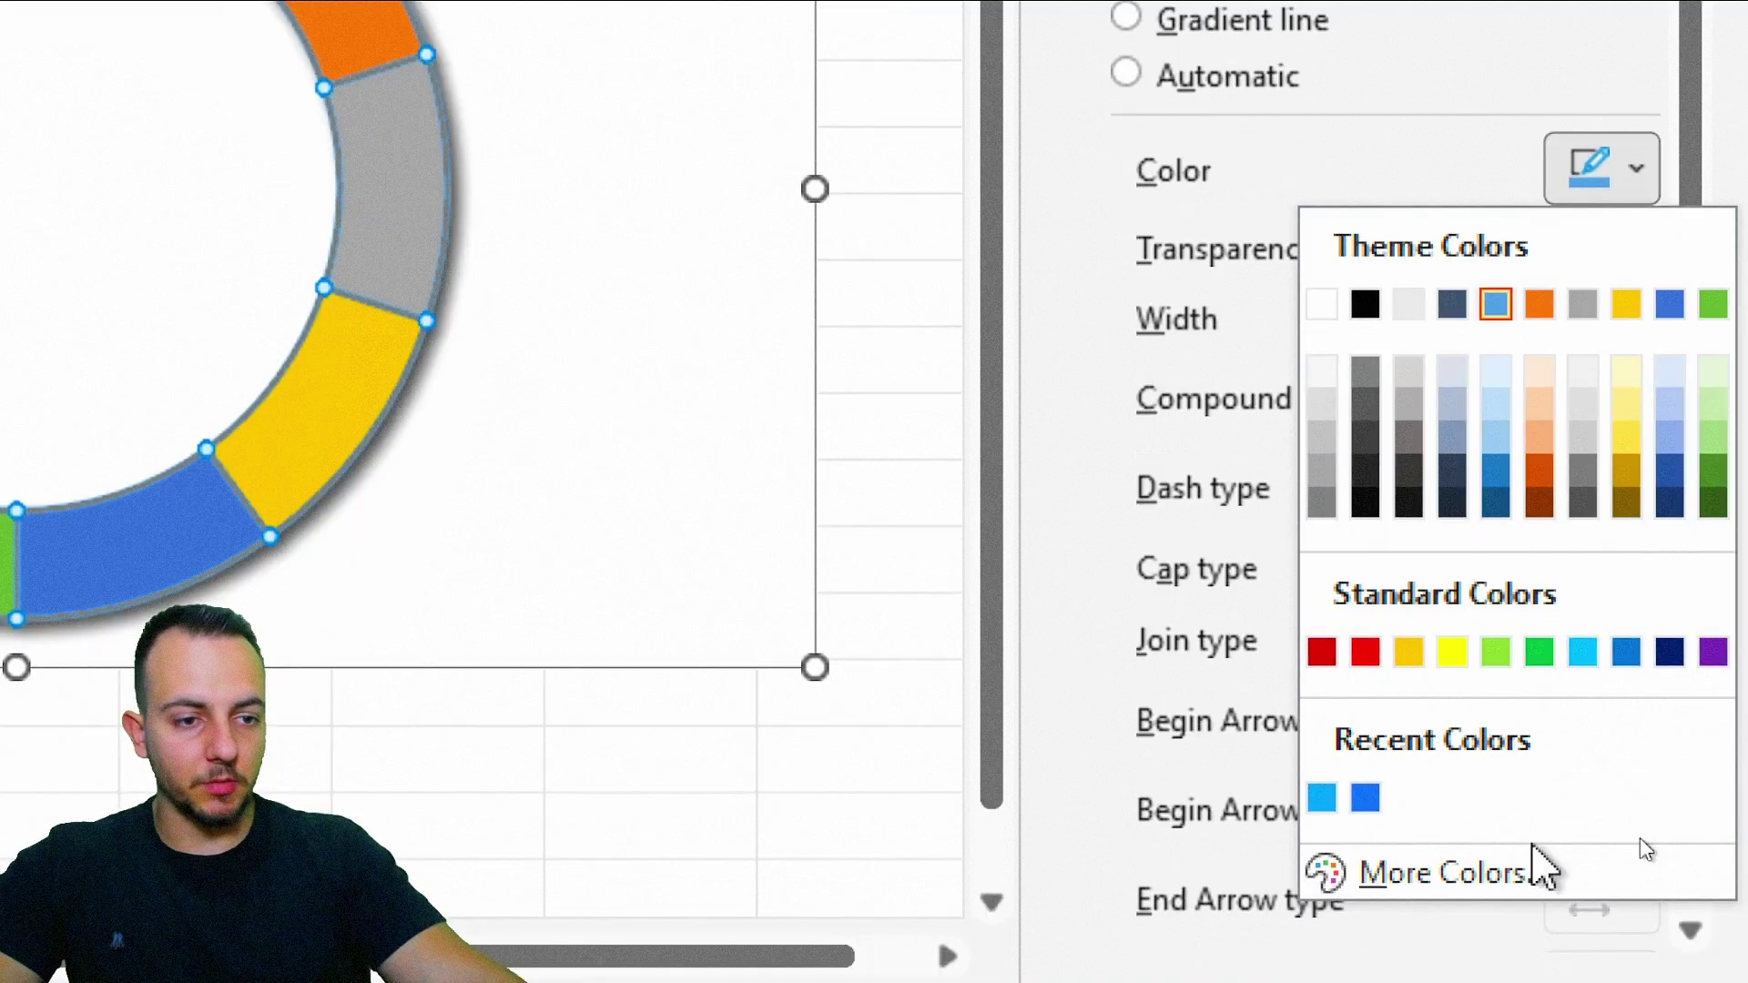
left_click(1322, 306)
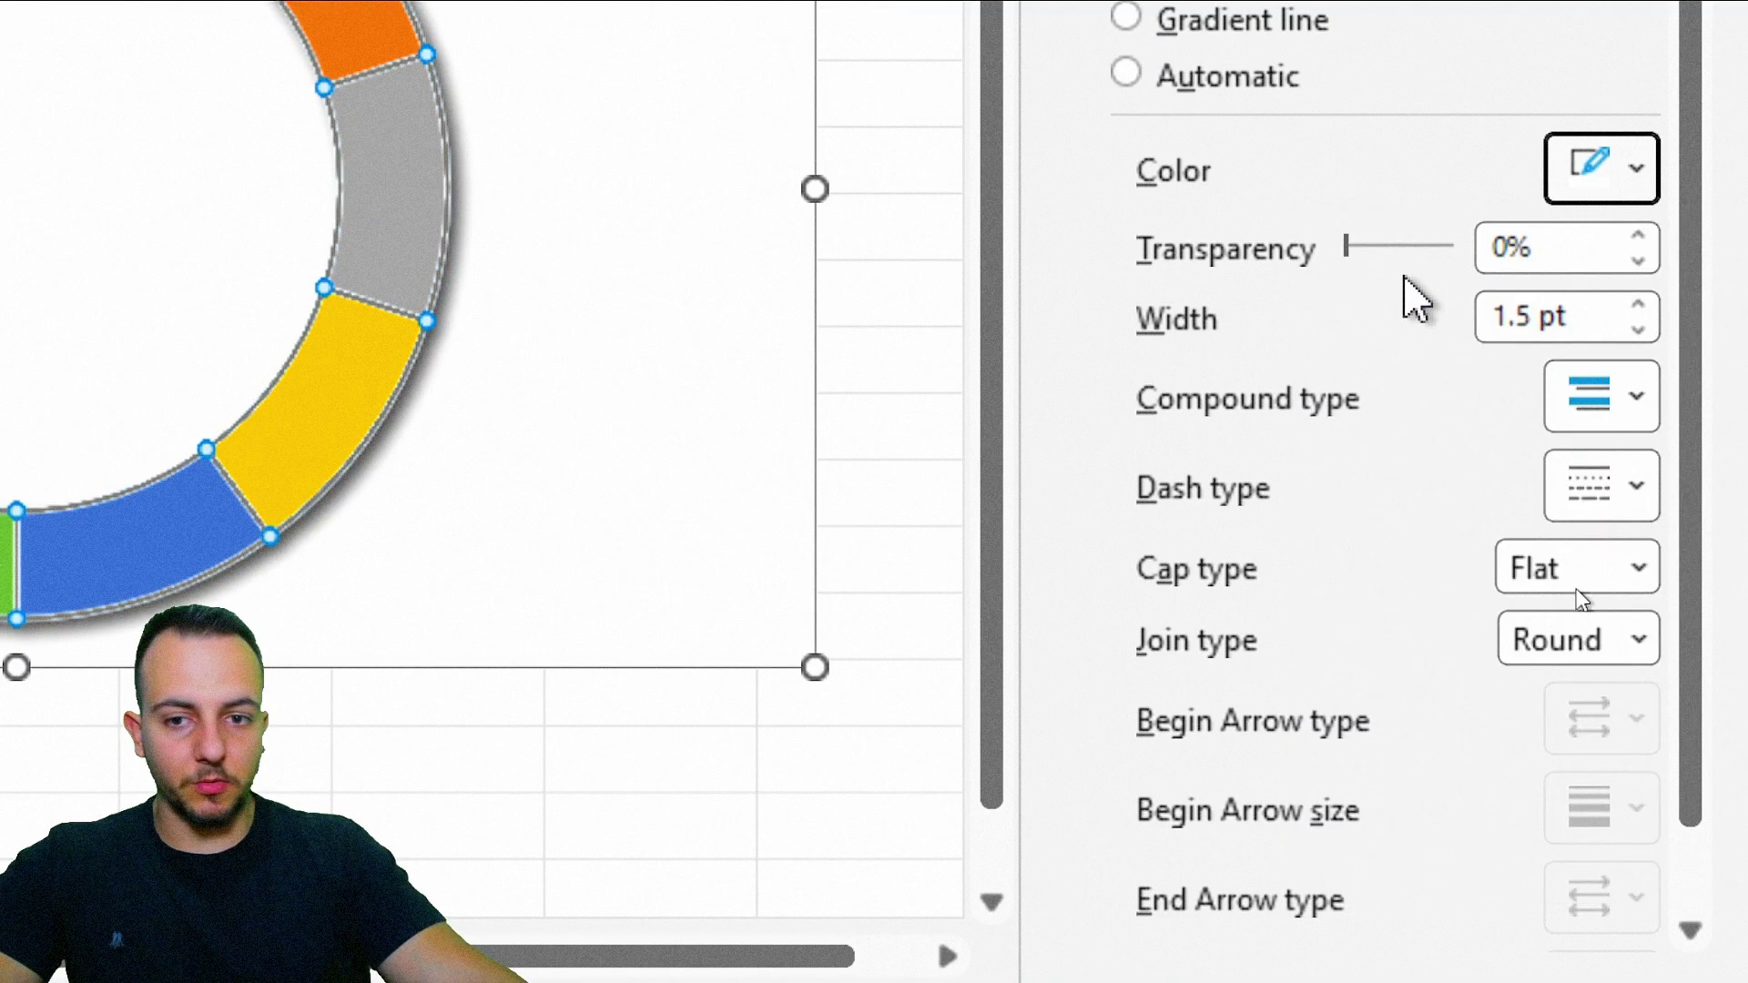
left_click_drag(1585, 314, 1308, 340)
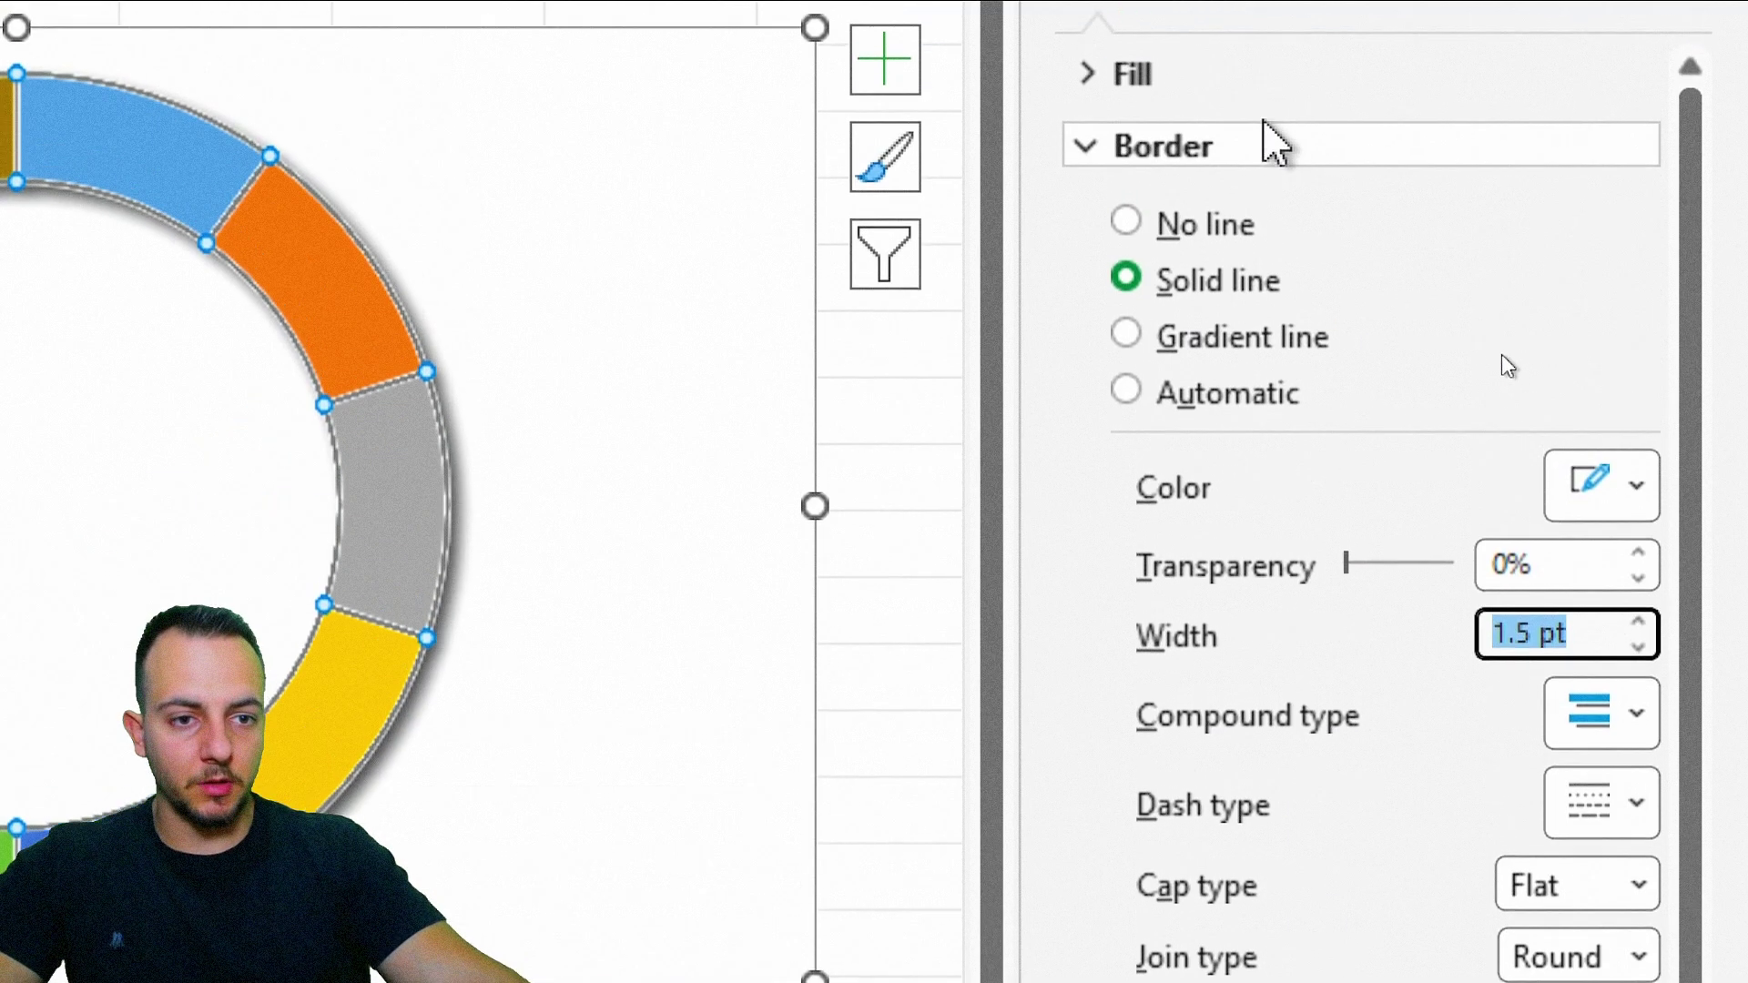
left_click(1267, 143)
Step: Fill all slices of the SLICES series with the solid light blue from the recent colors
left_click(1166, 74)
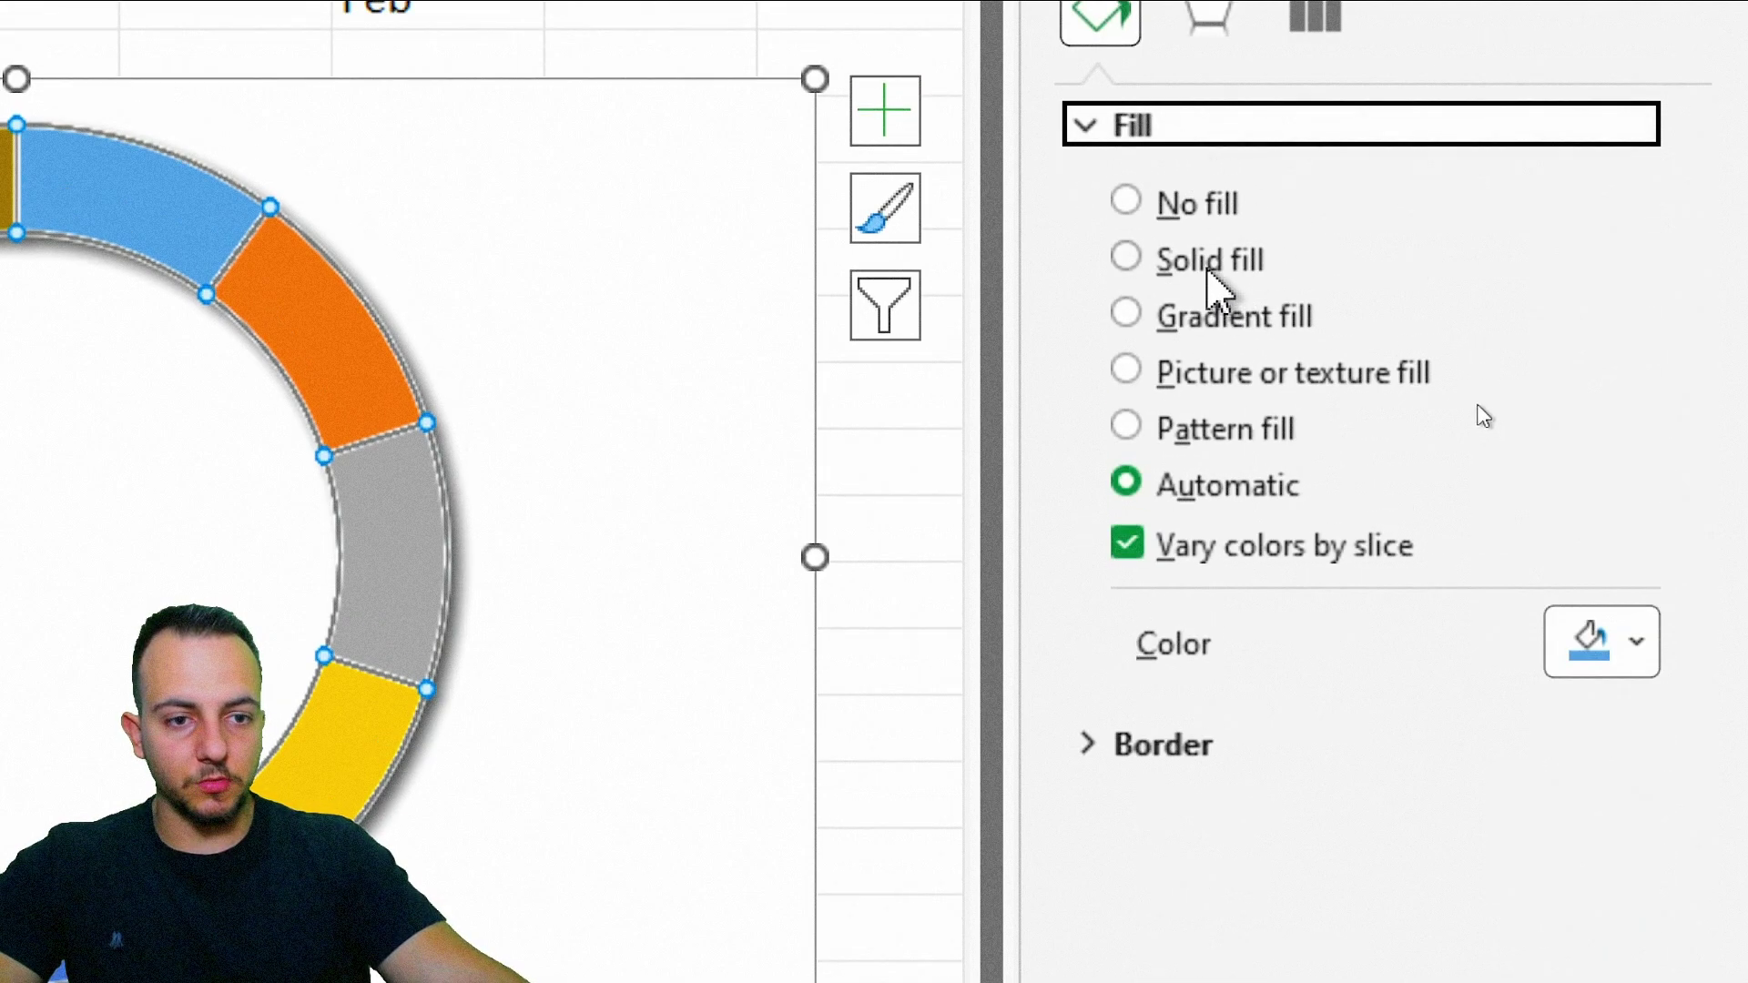
left_click(1210, 264)
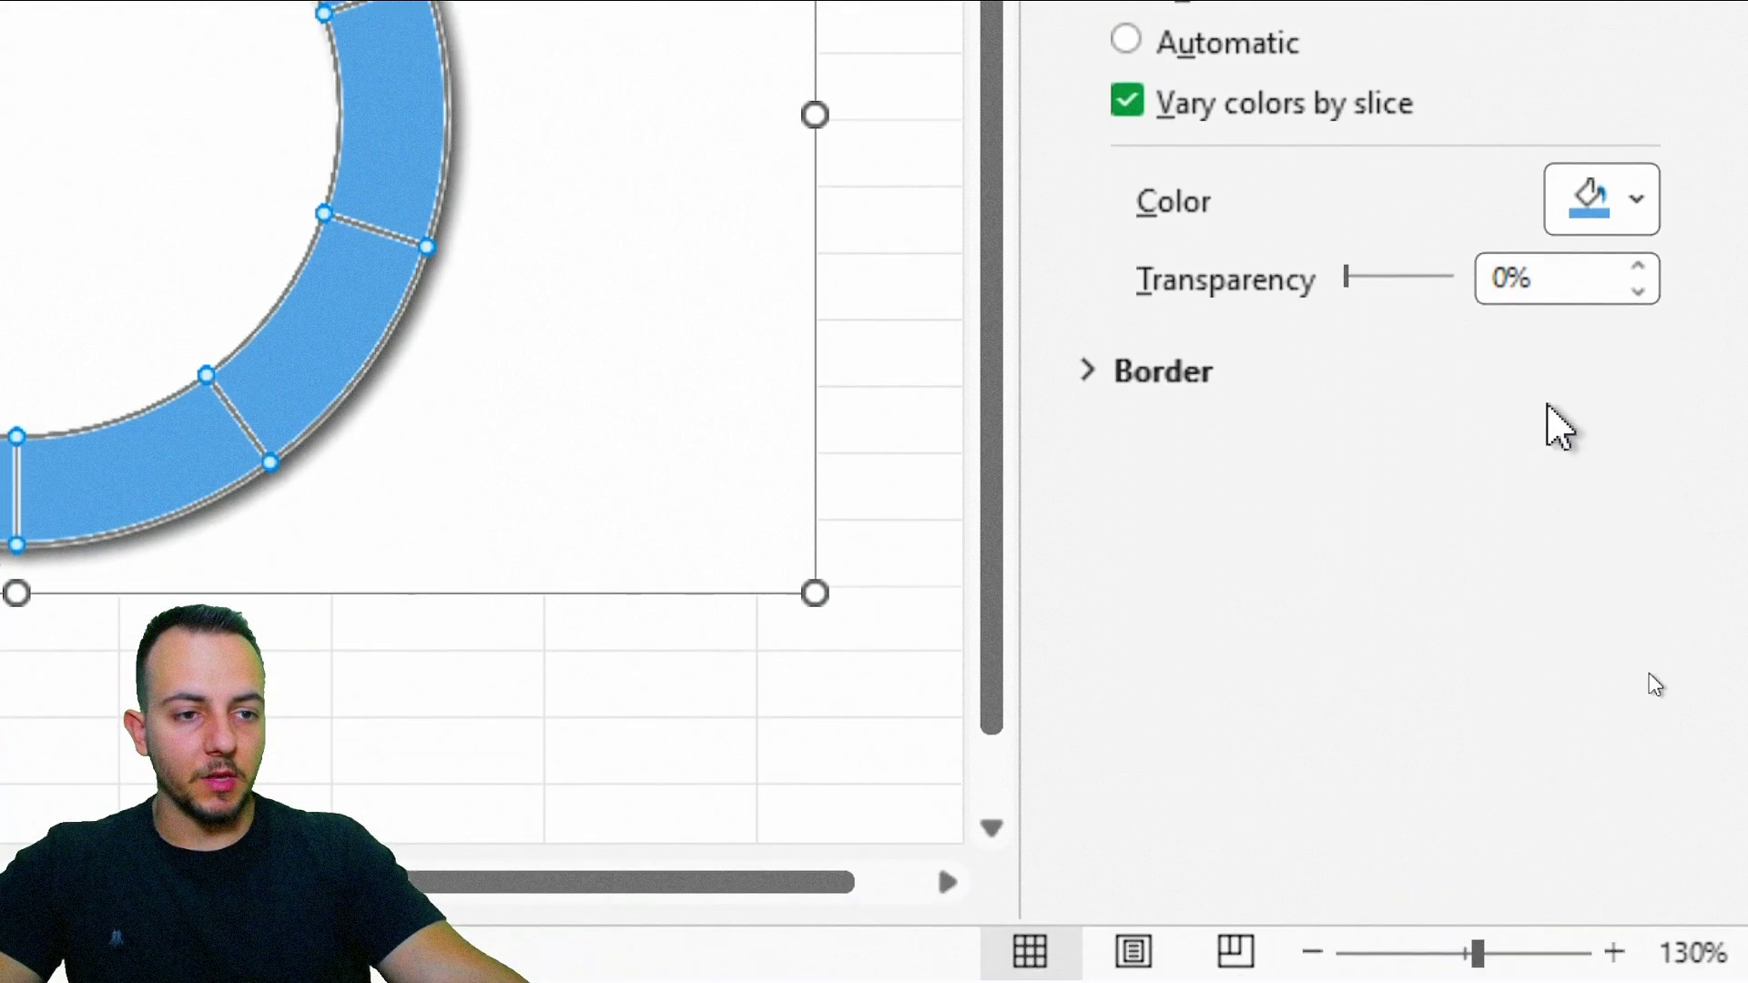
left_click(1605, 203)
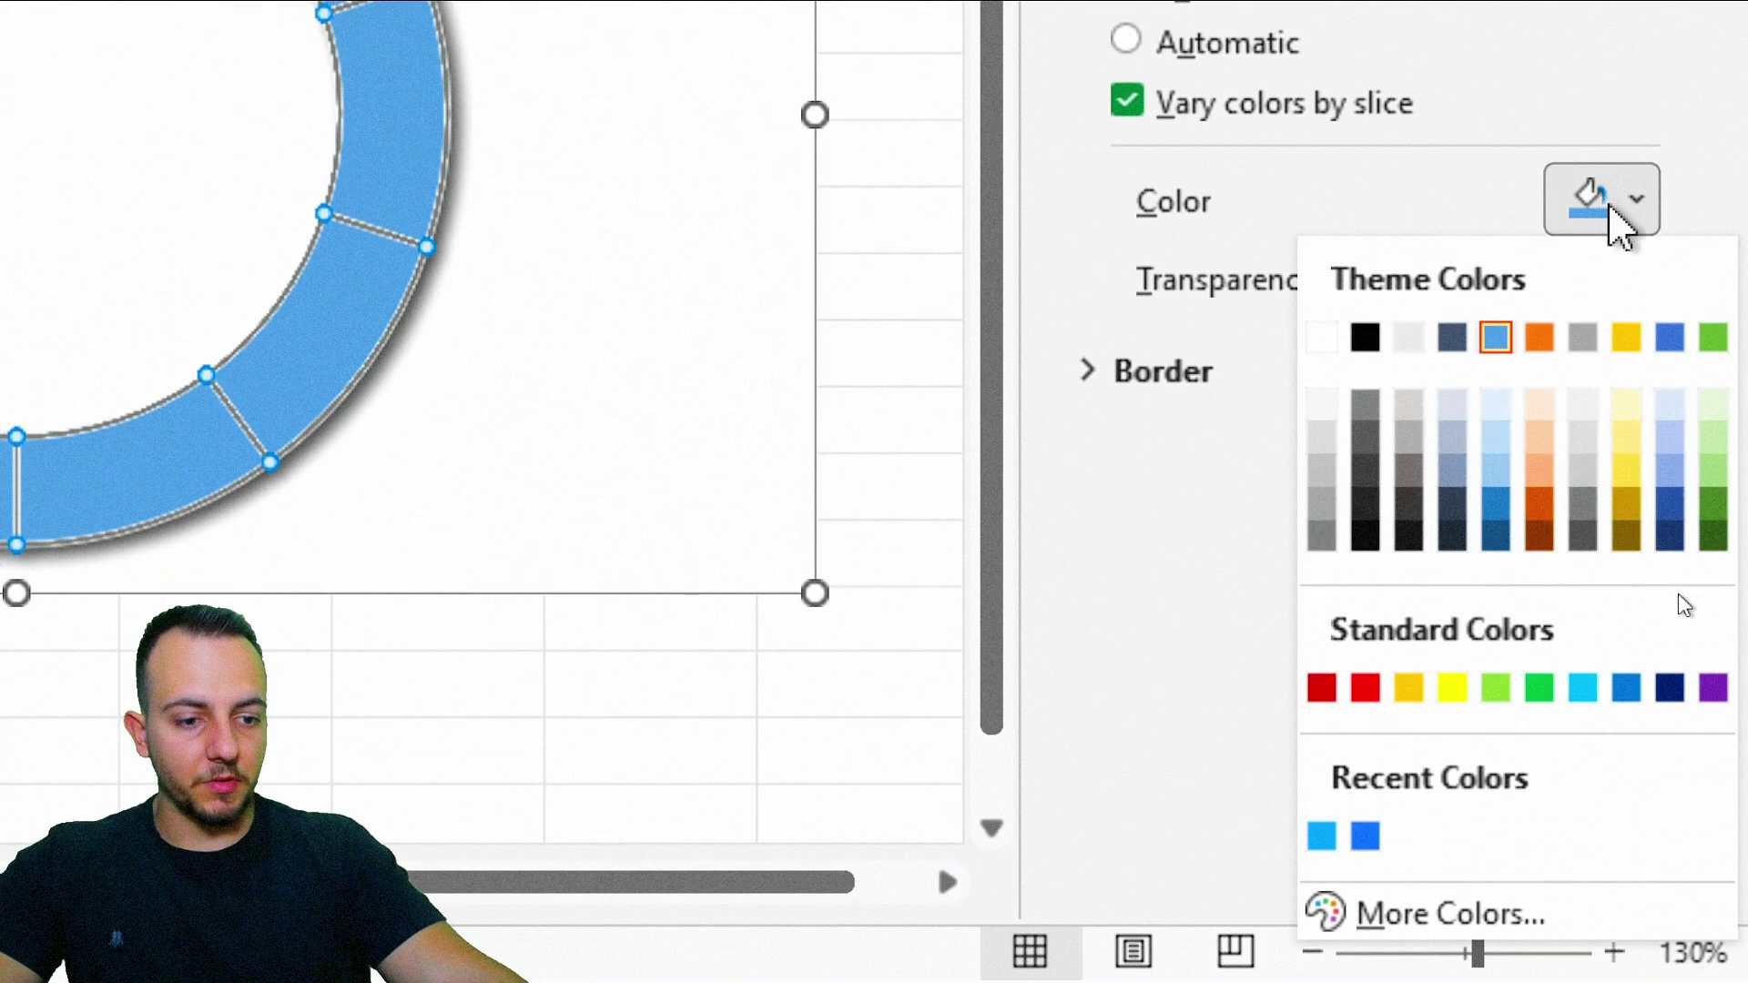
left_click(1322, 835)
Step: Open the additional color choices for the SLICES fill and view the standard color palette
left_click(1630, 195)
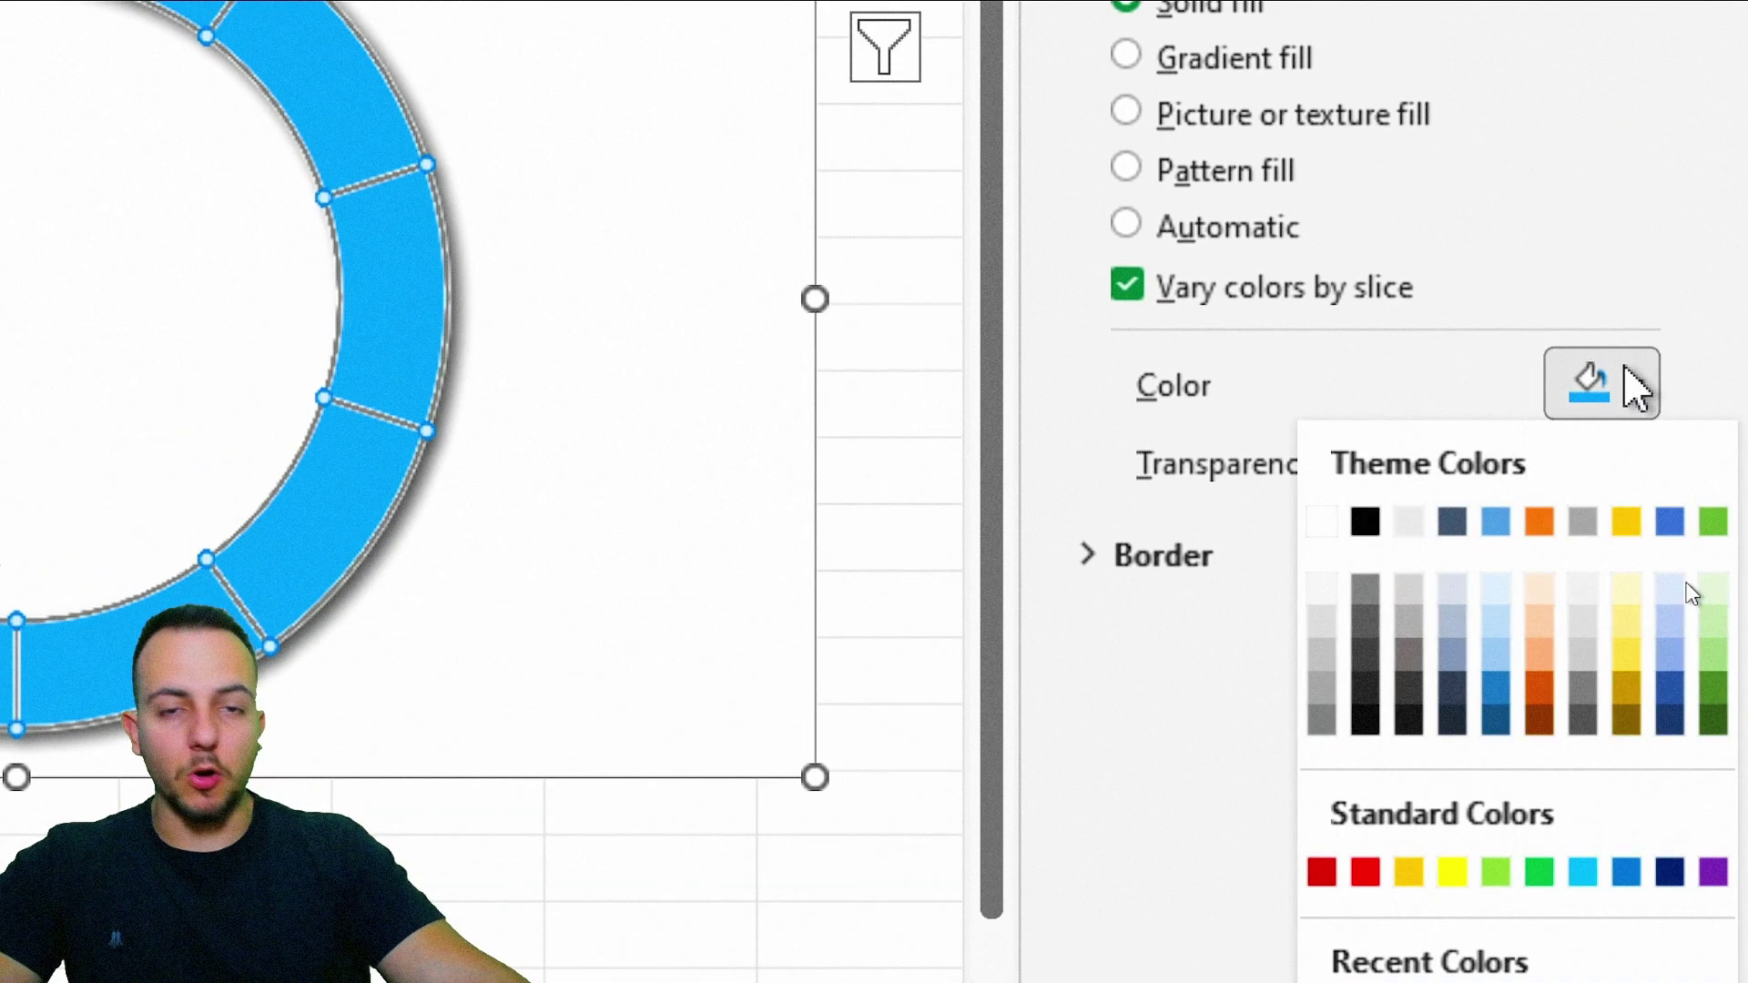
left_click(1498, 934)
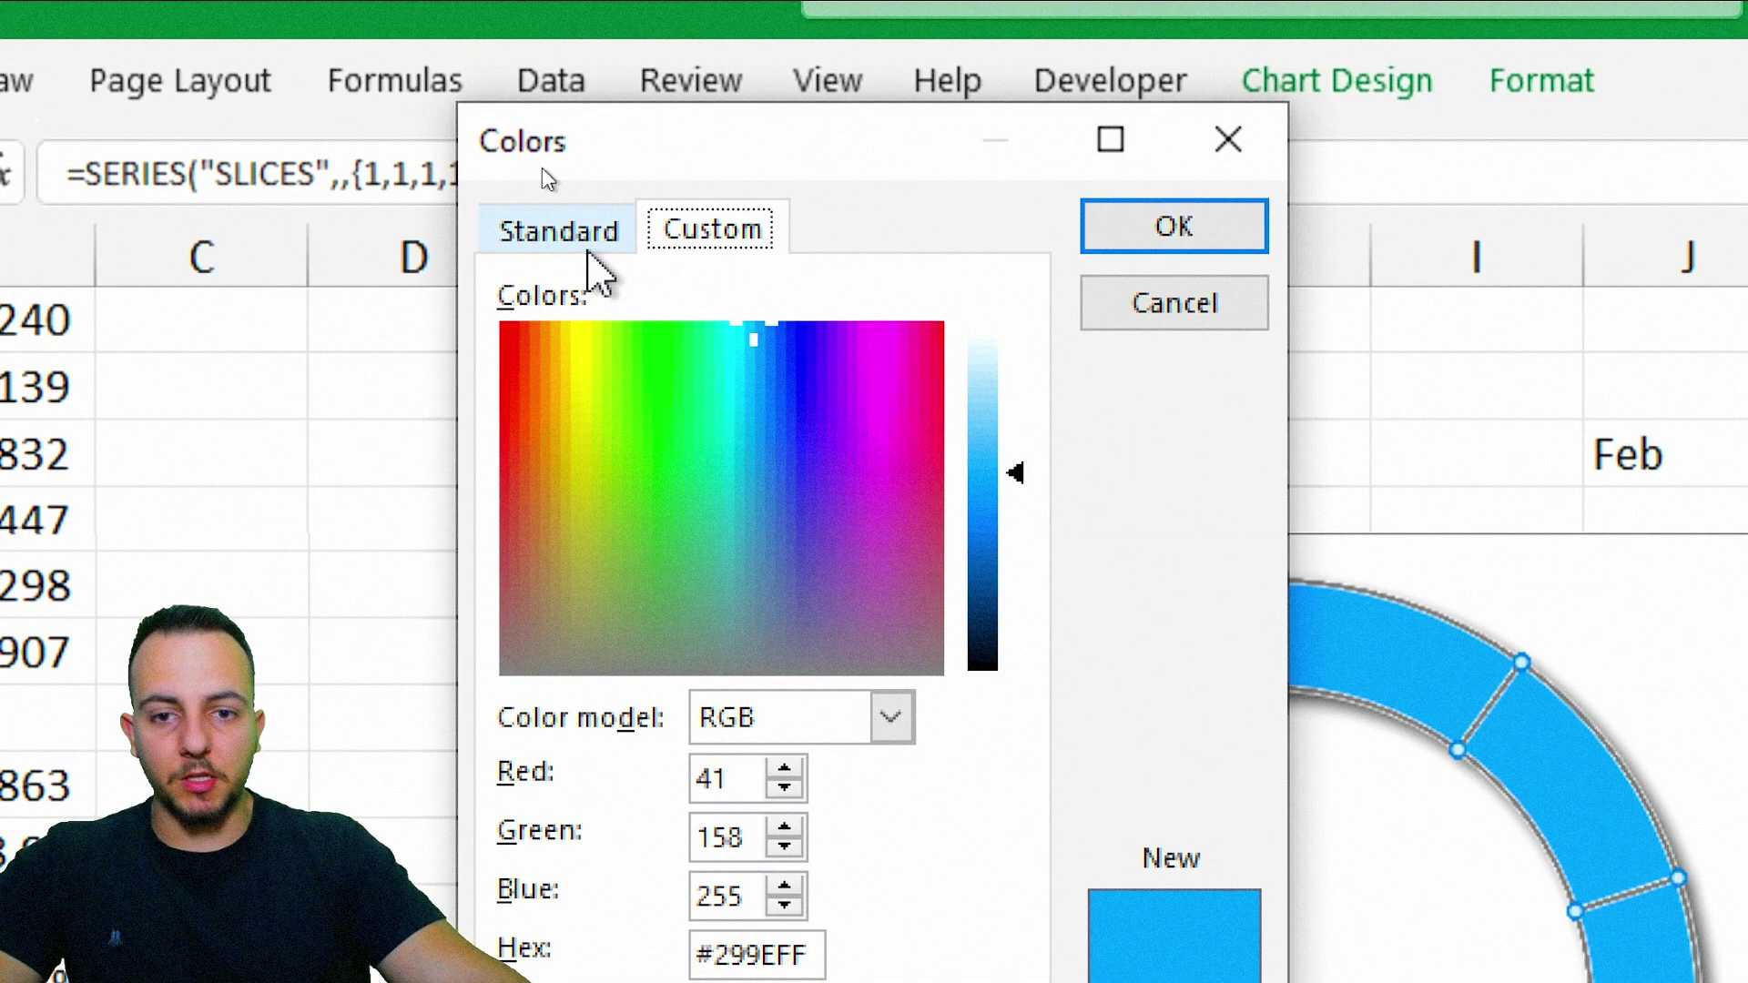
left_click(559, 239)
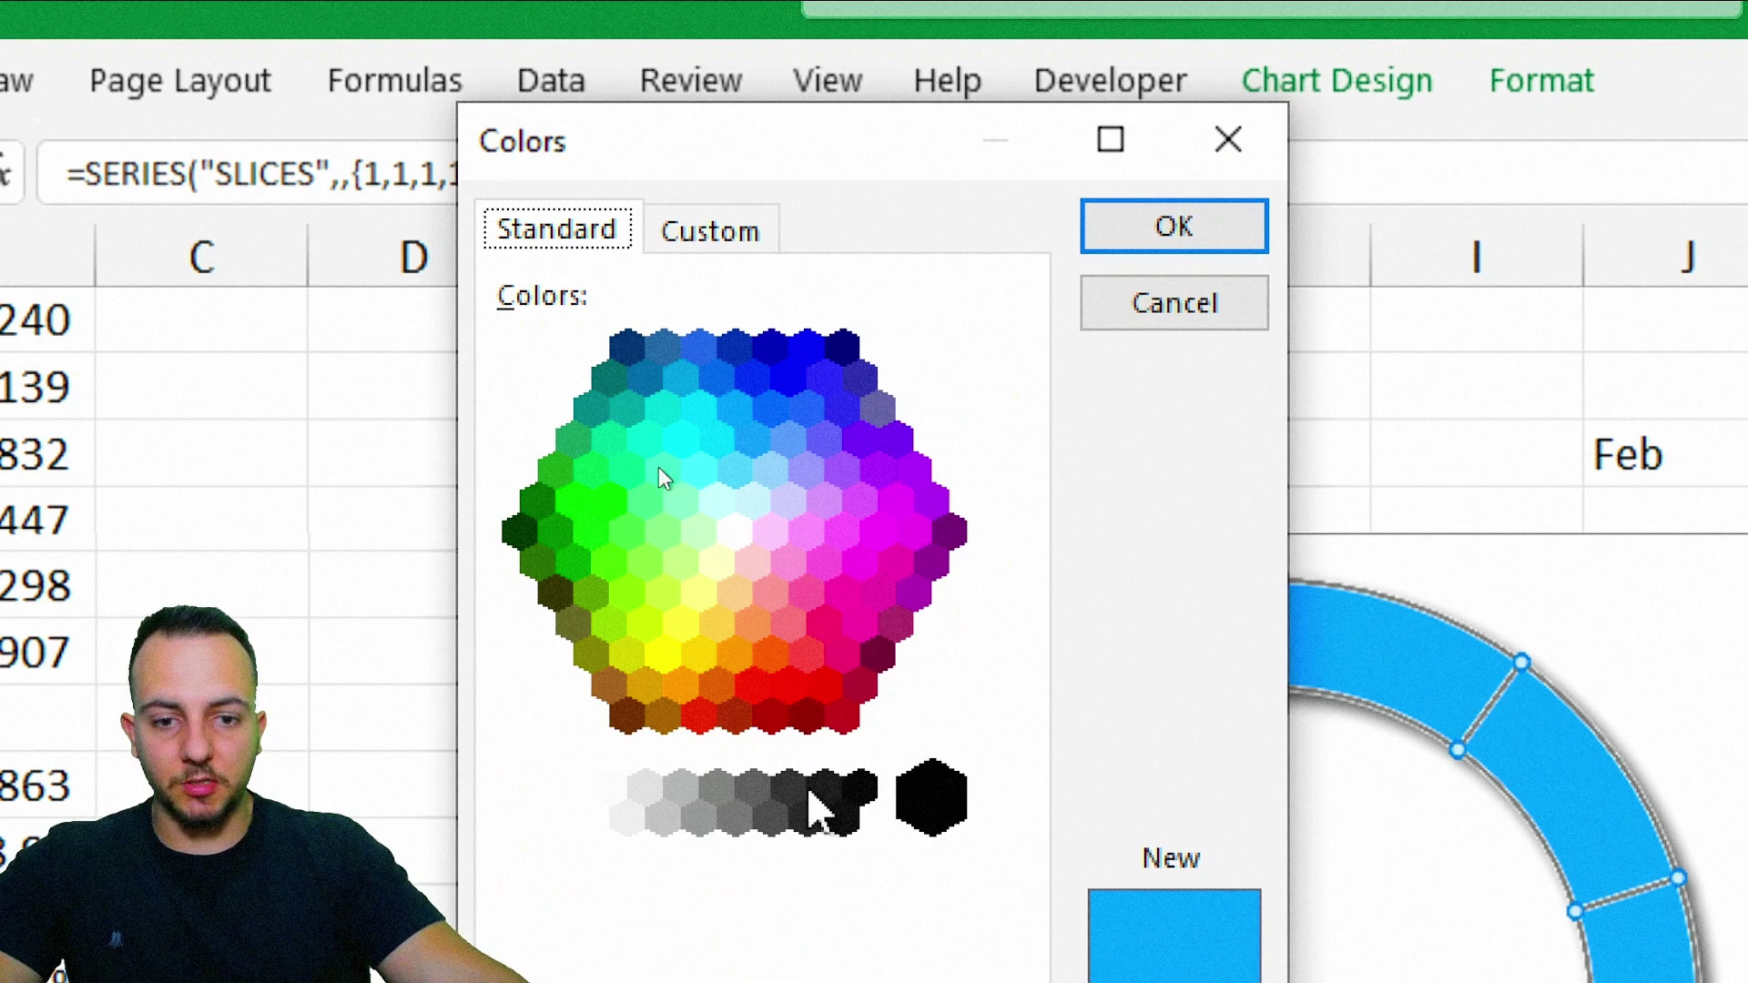
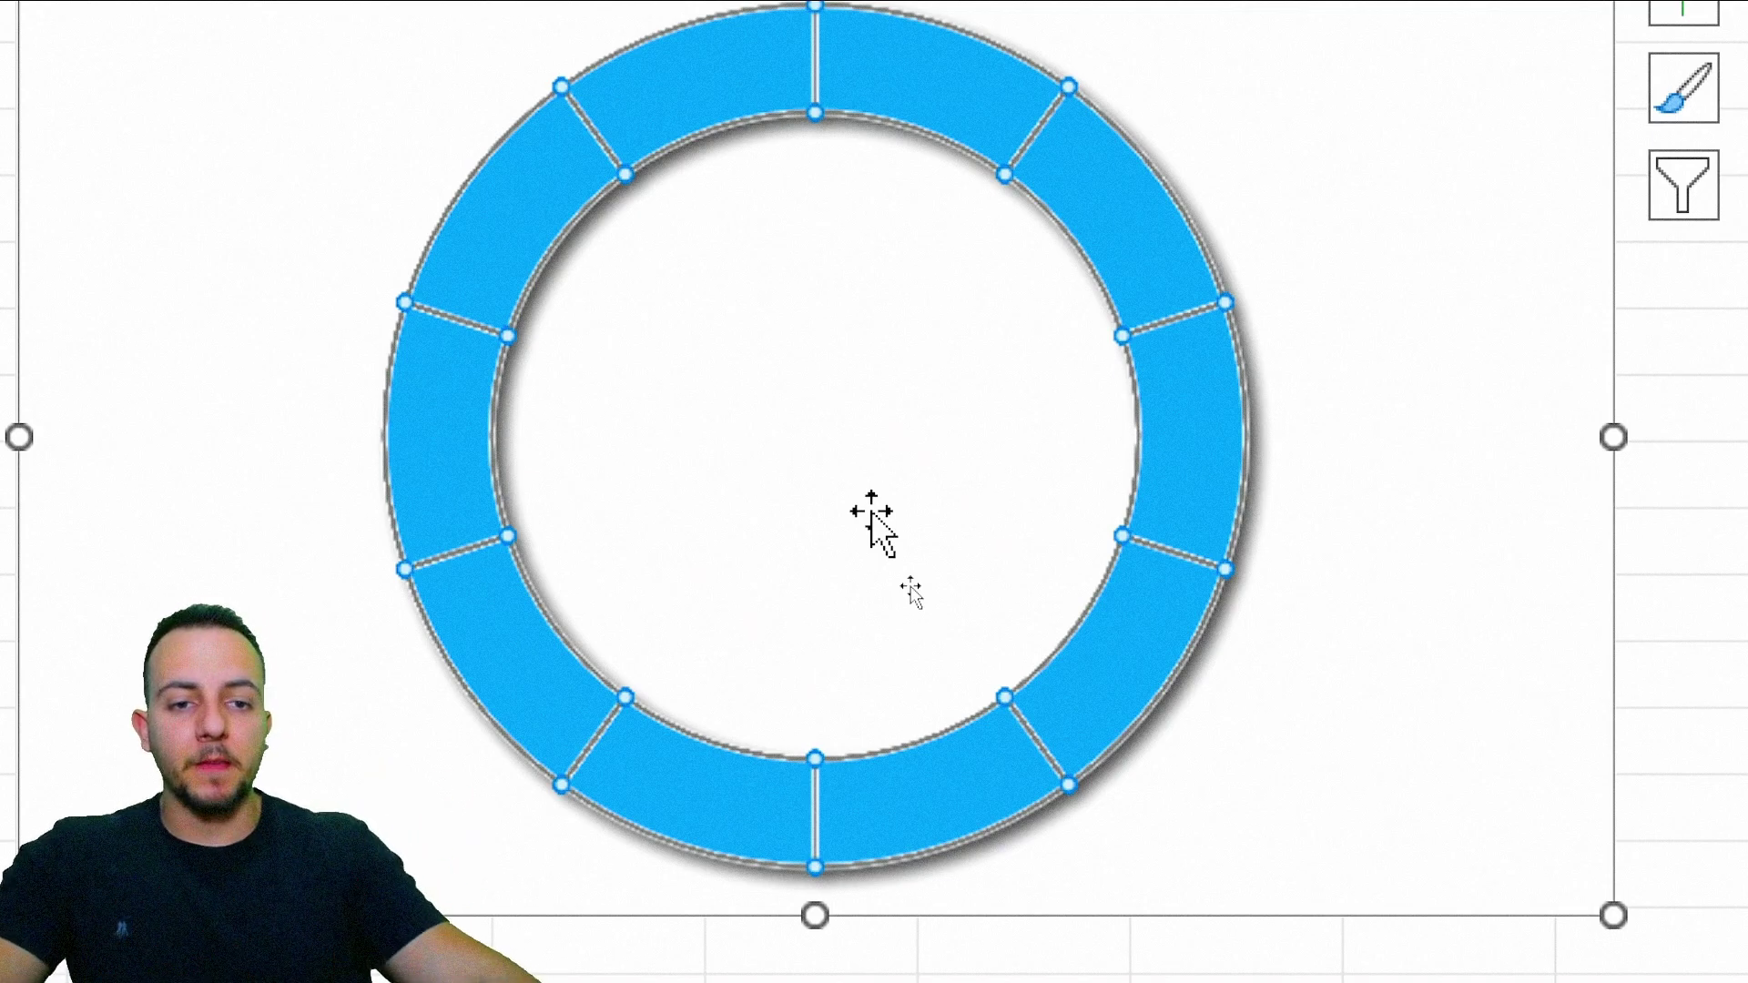
Step: Add a second, unnamed data series to the doughnut chart with cells B10:B11 of Sheet1 as its values
right_click(1118, 210)
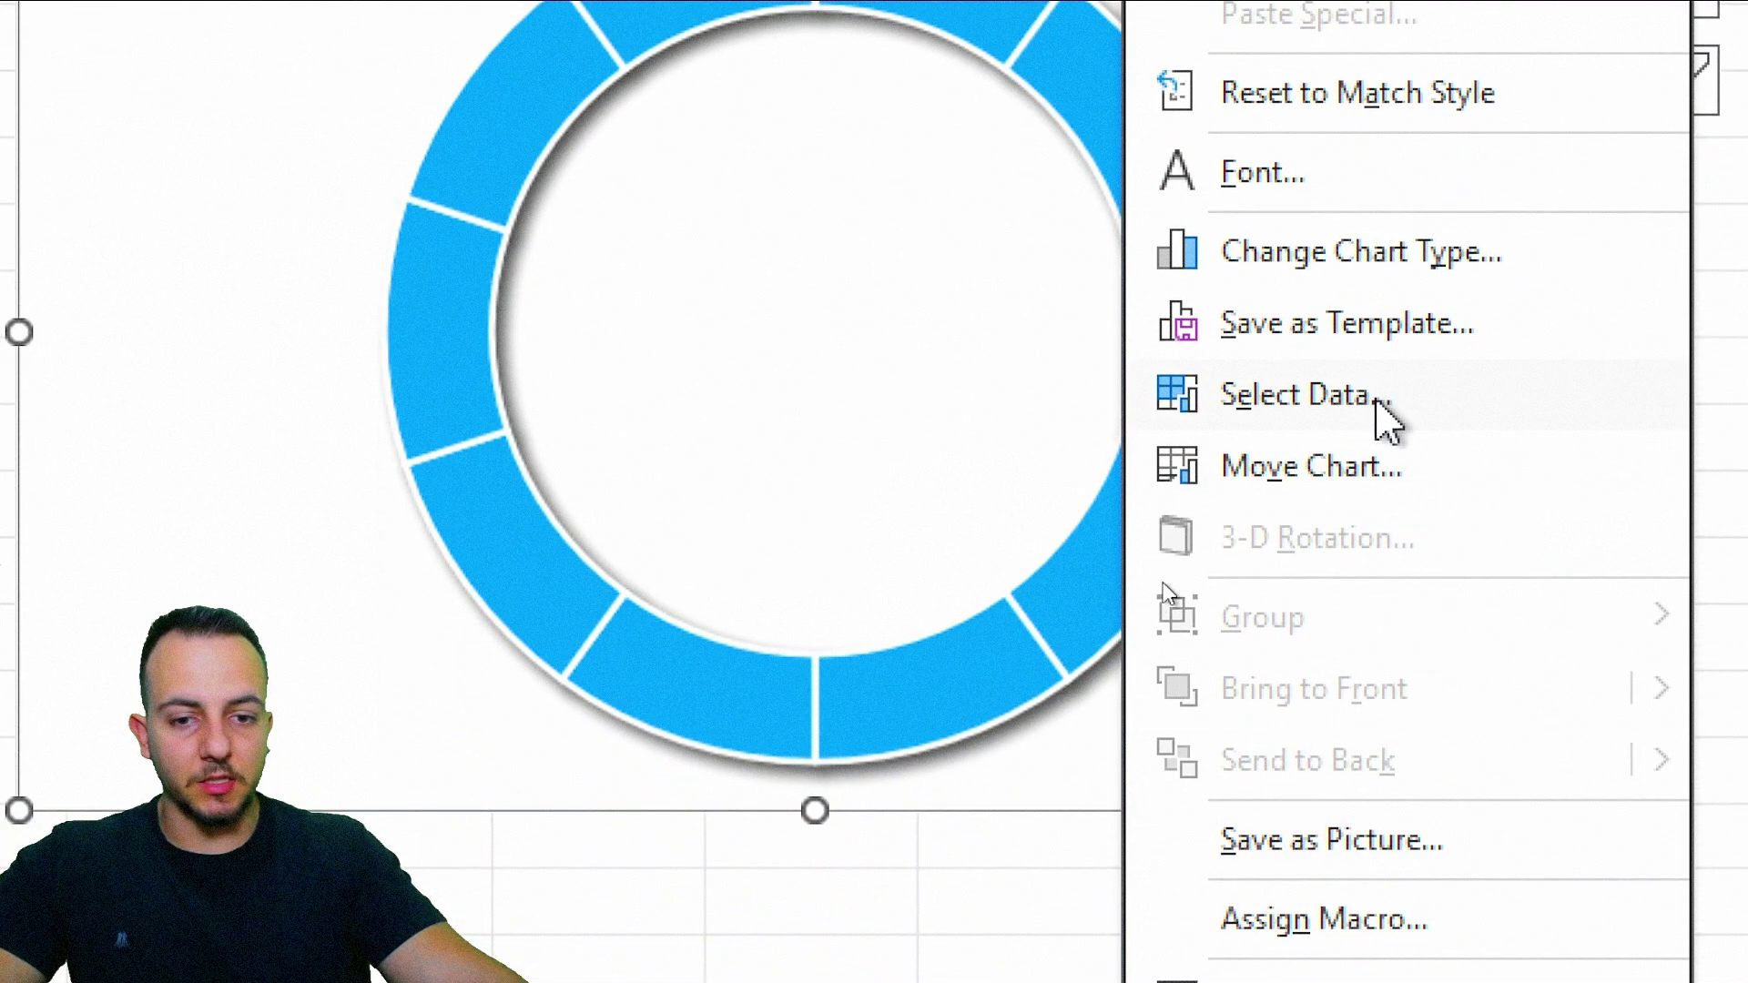
left_click(1374, 747)
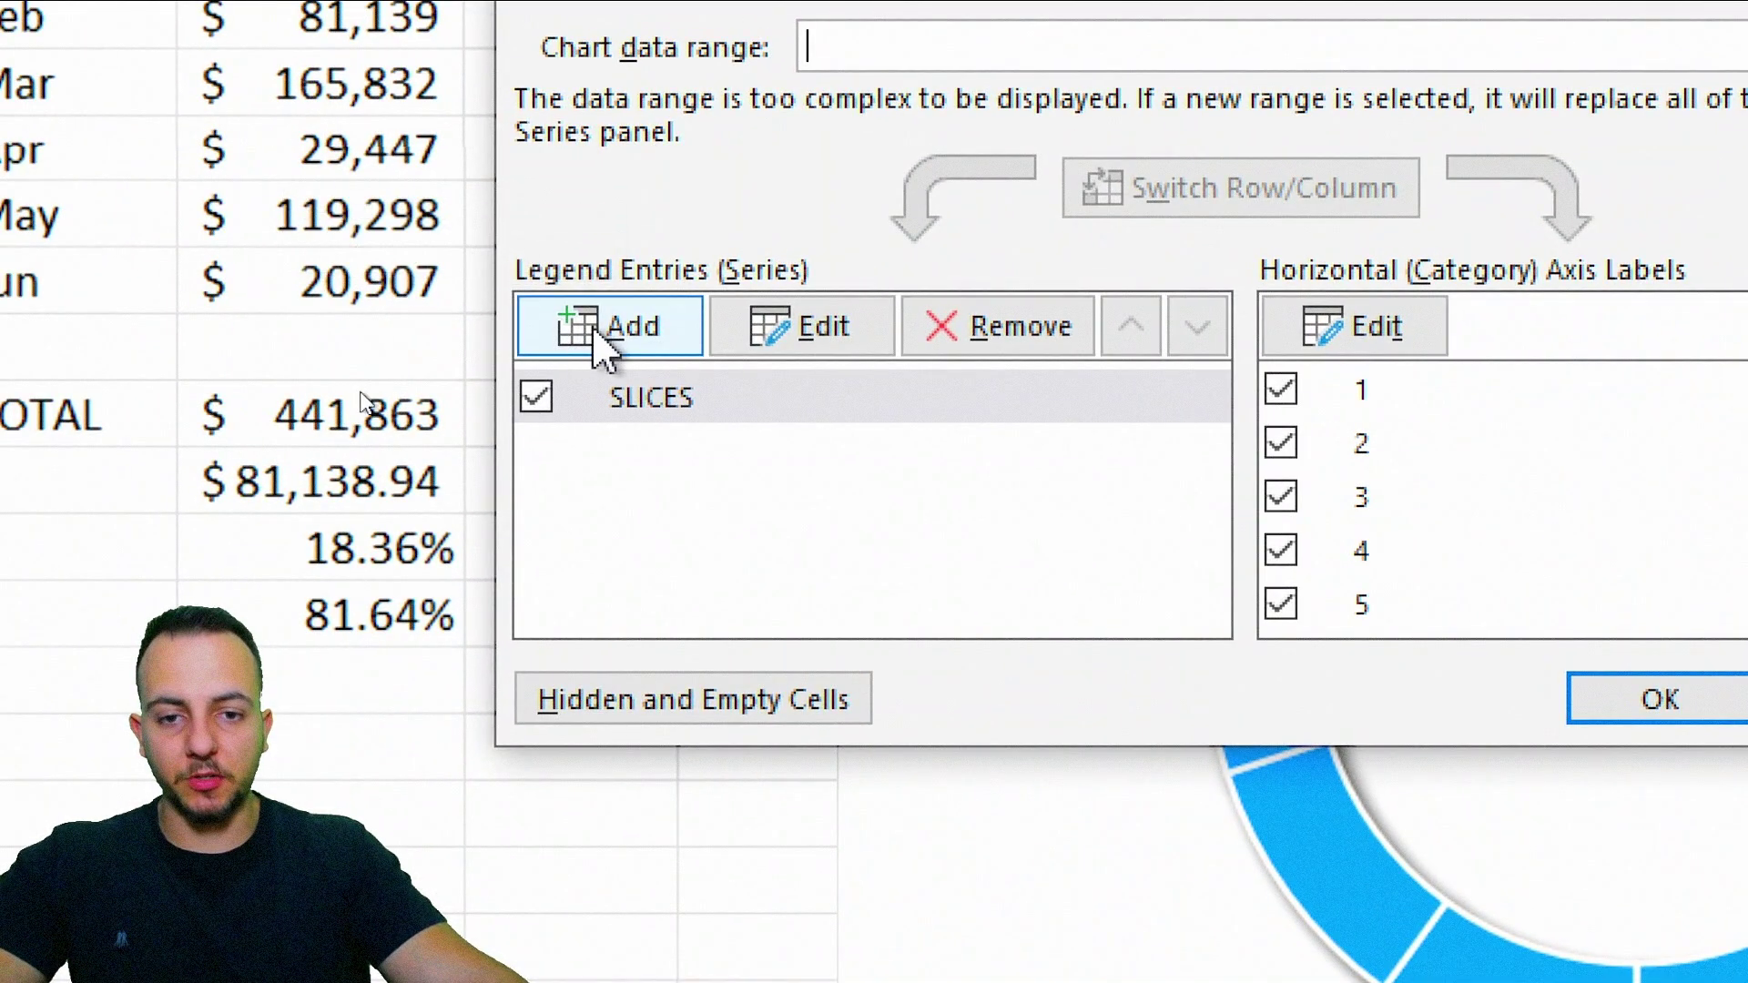
left_click(608, 328)
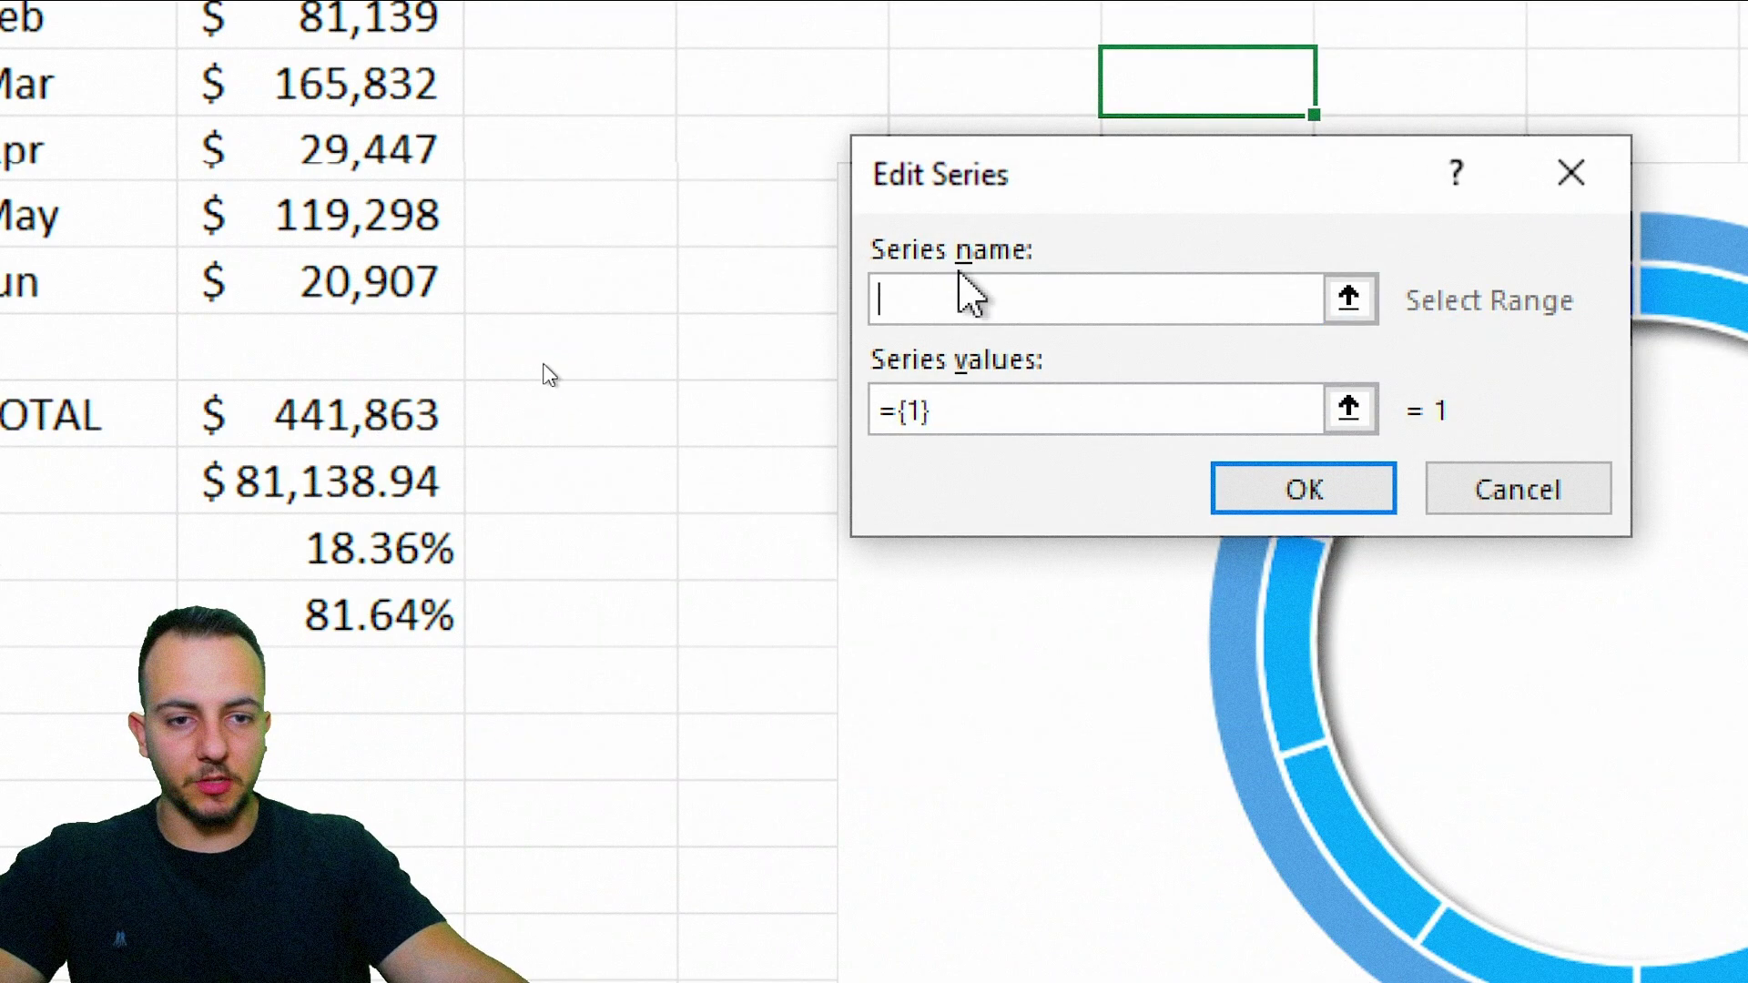
left_click(992, 401)
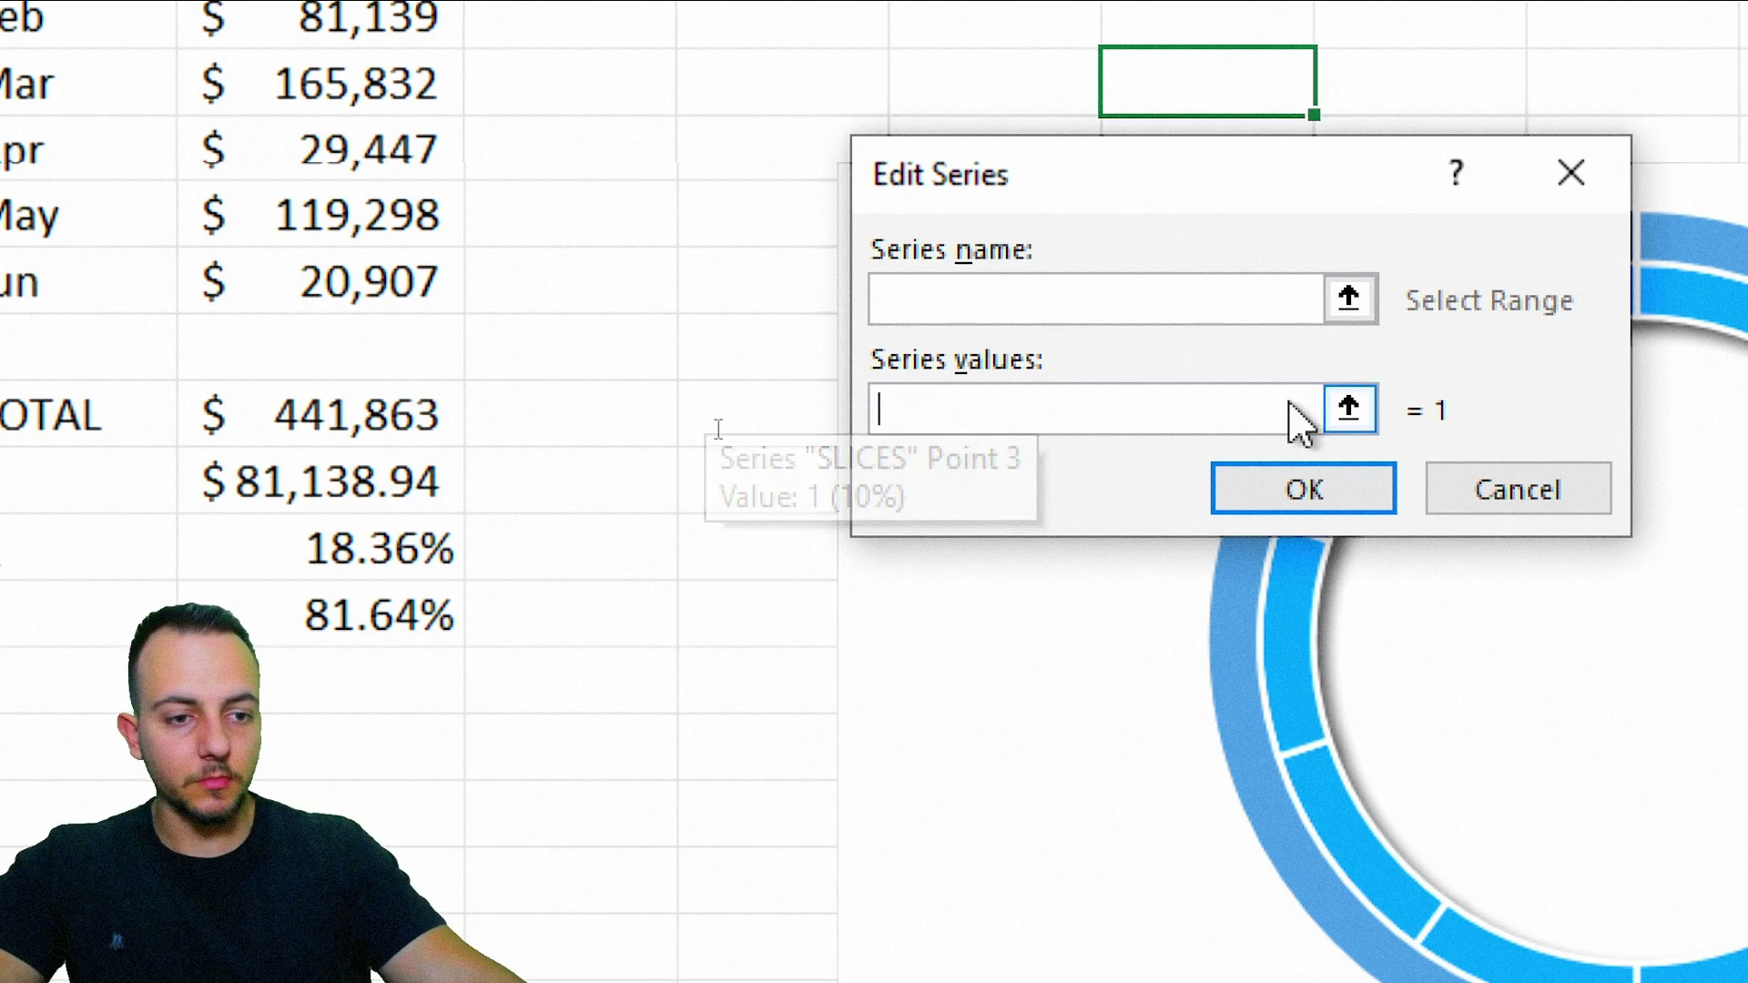
left_click(1348, 409)
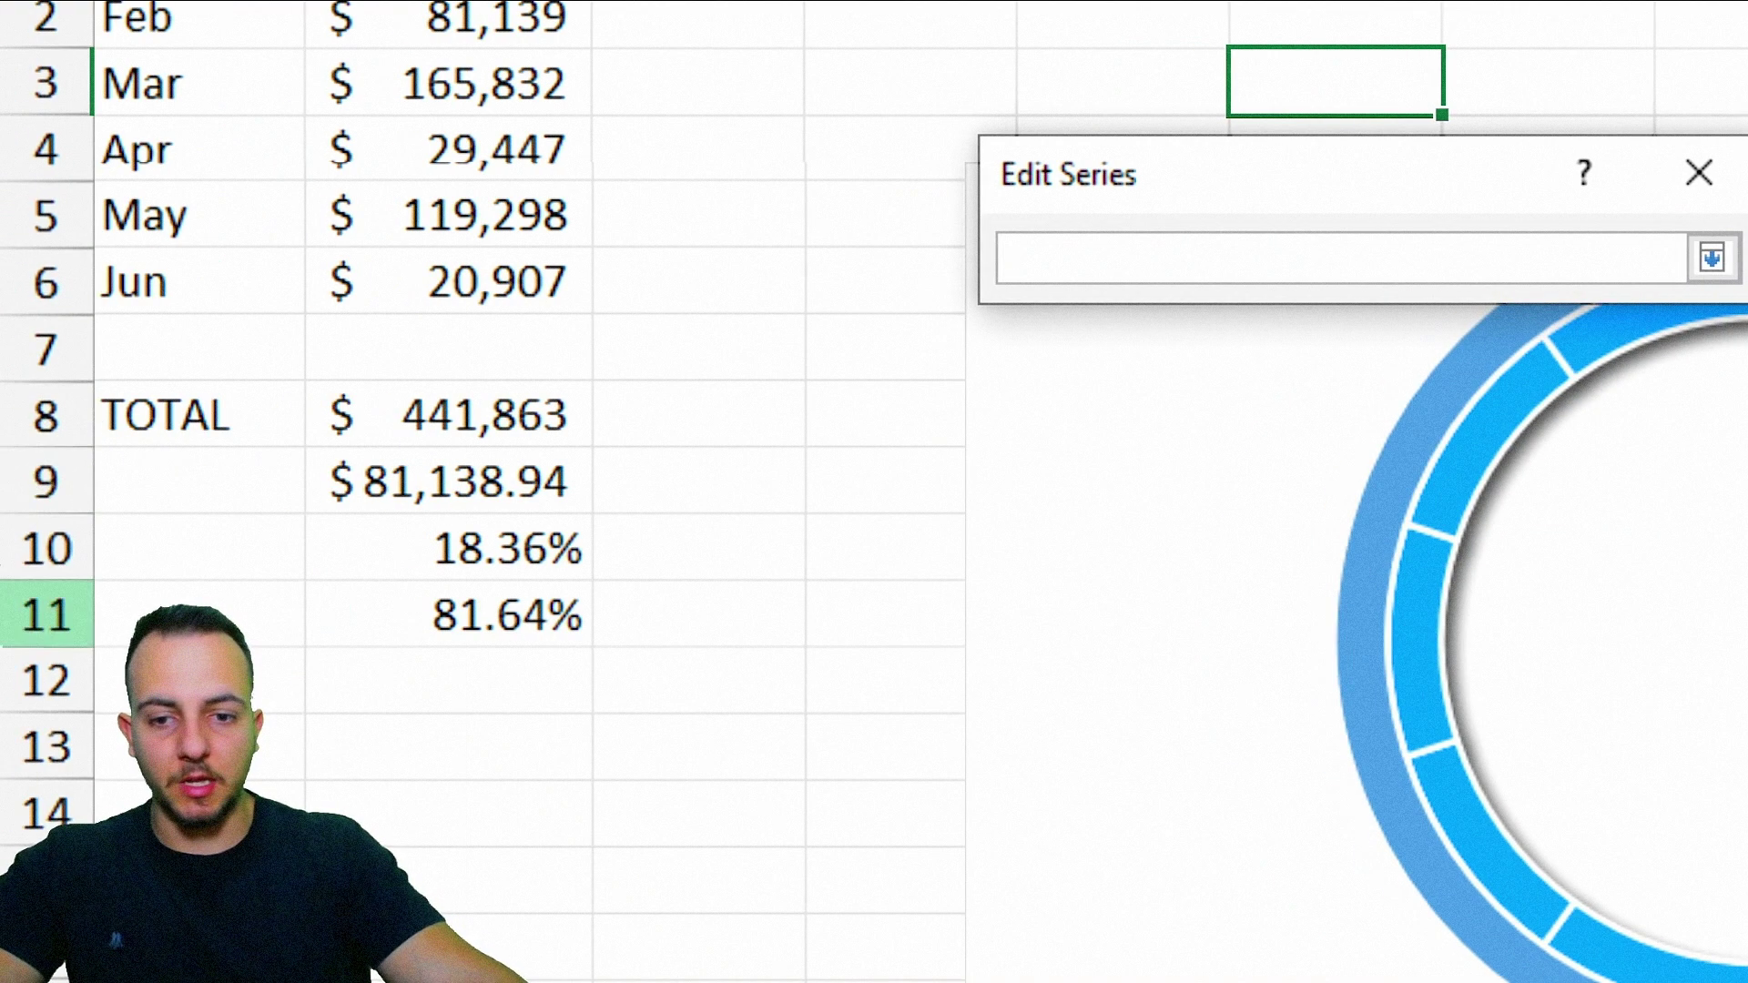
left_click_drag(535, 149, 510, 227)
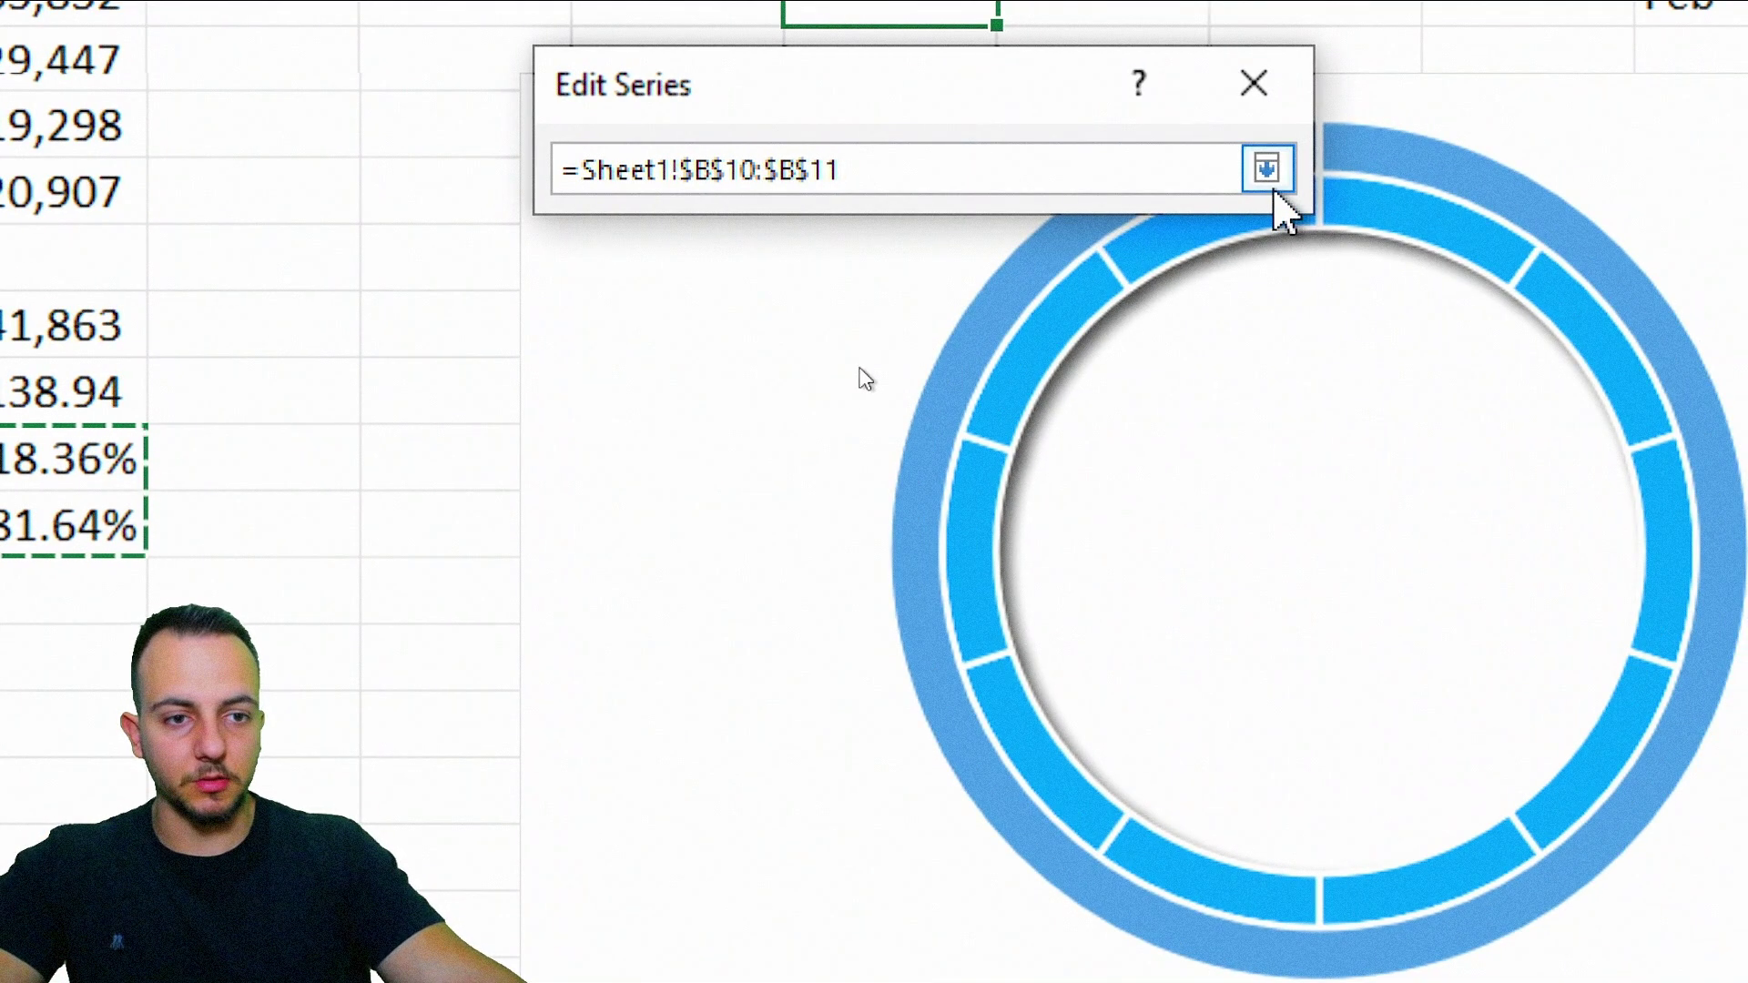
left_click(1264, 170)
left_click(984, 394)
left_click(1342, 609)
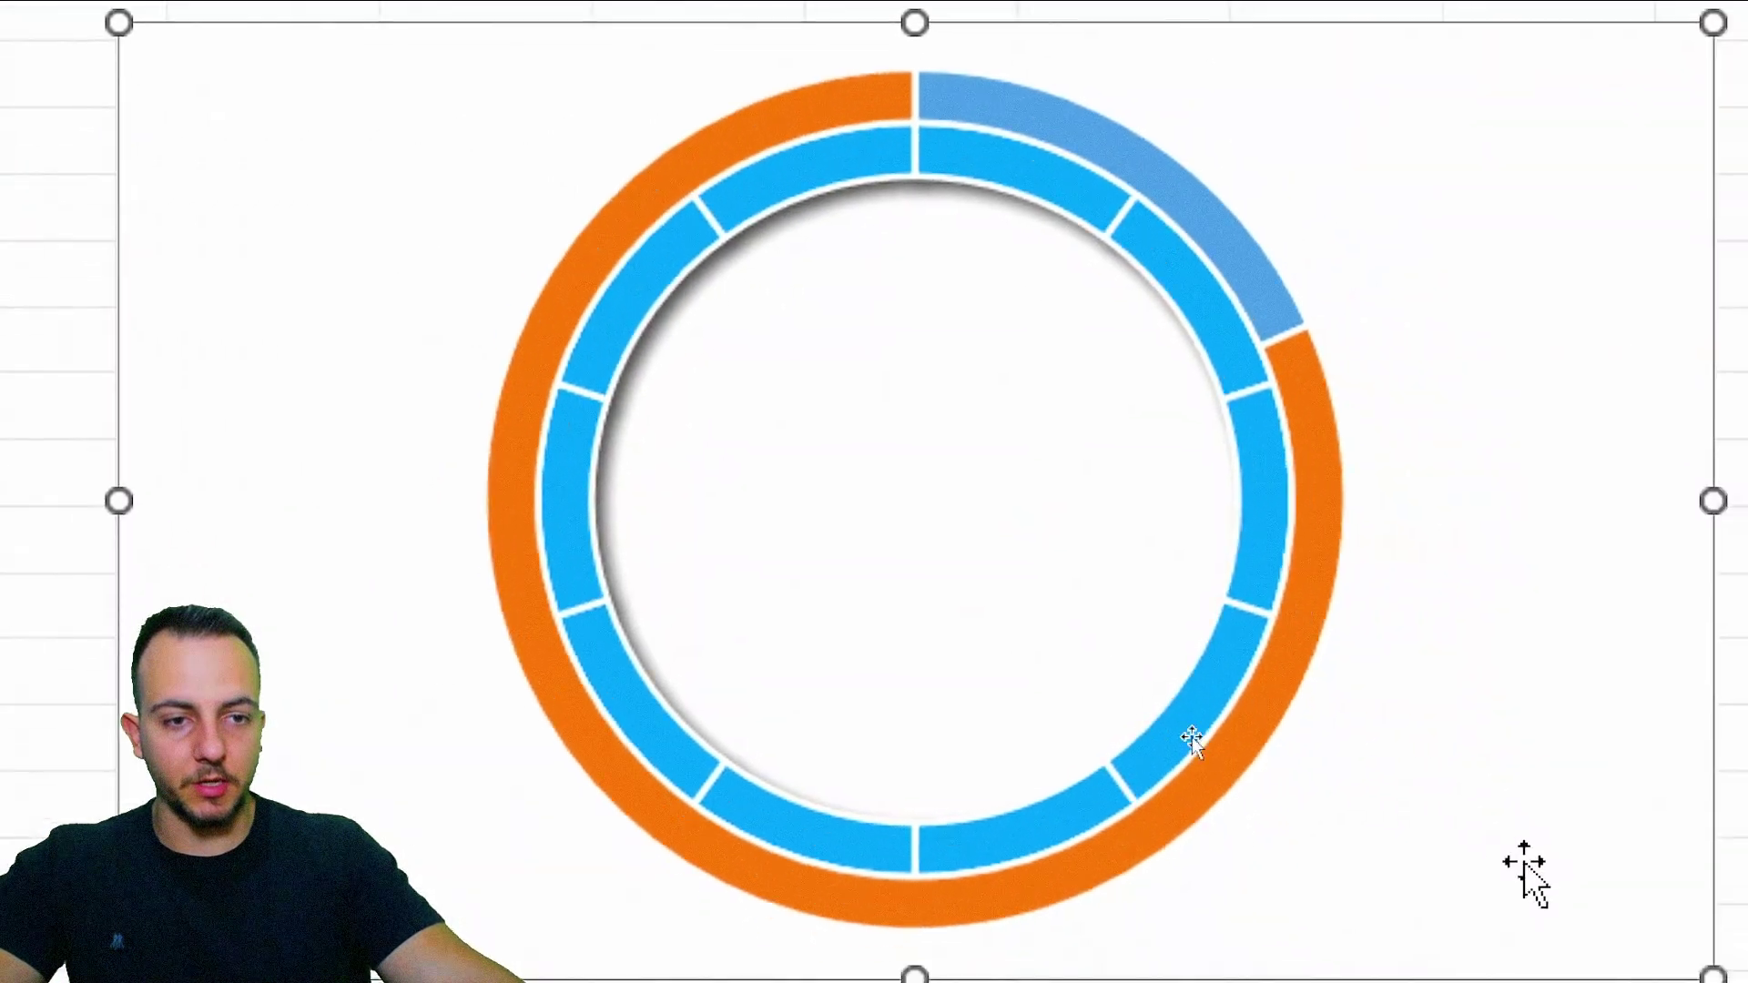
Step: Change the chart type to Combo and set the SLICES series to Doughnut
left_click(1461, 320)
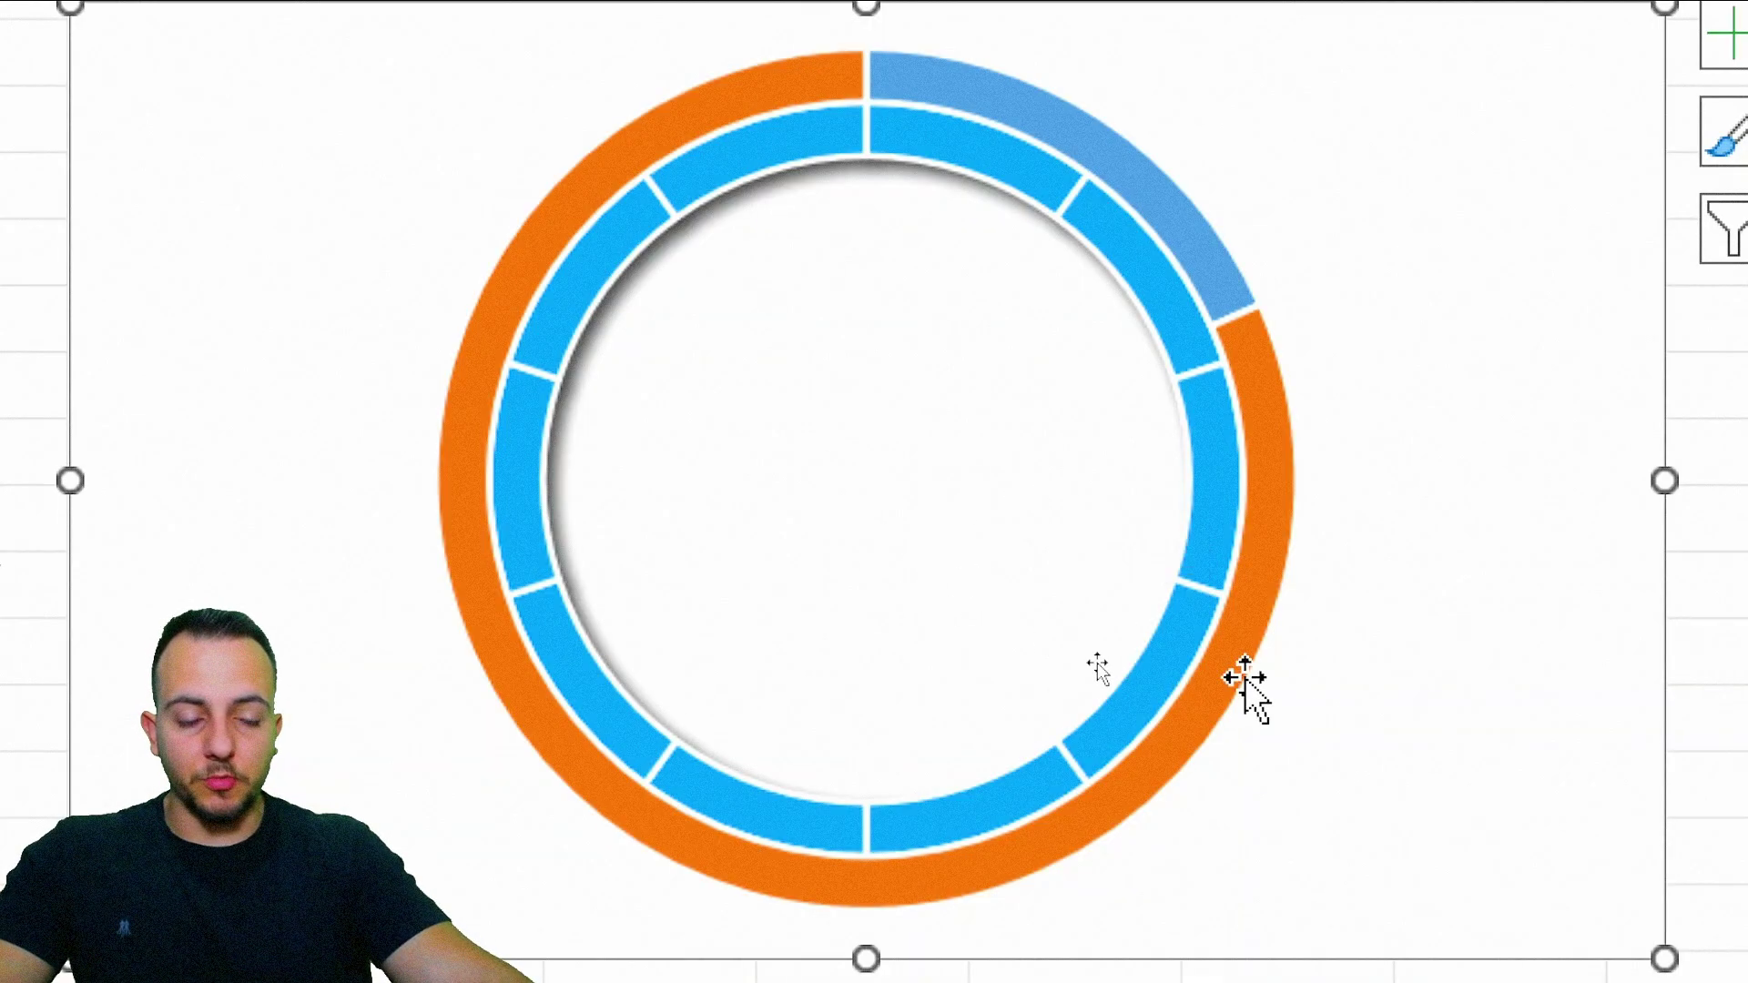
right_click(1434, 529)
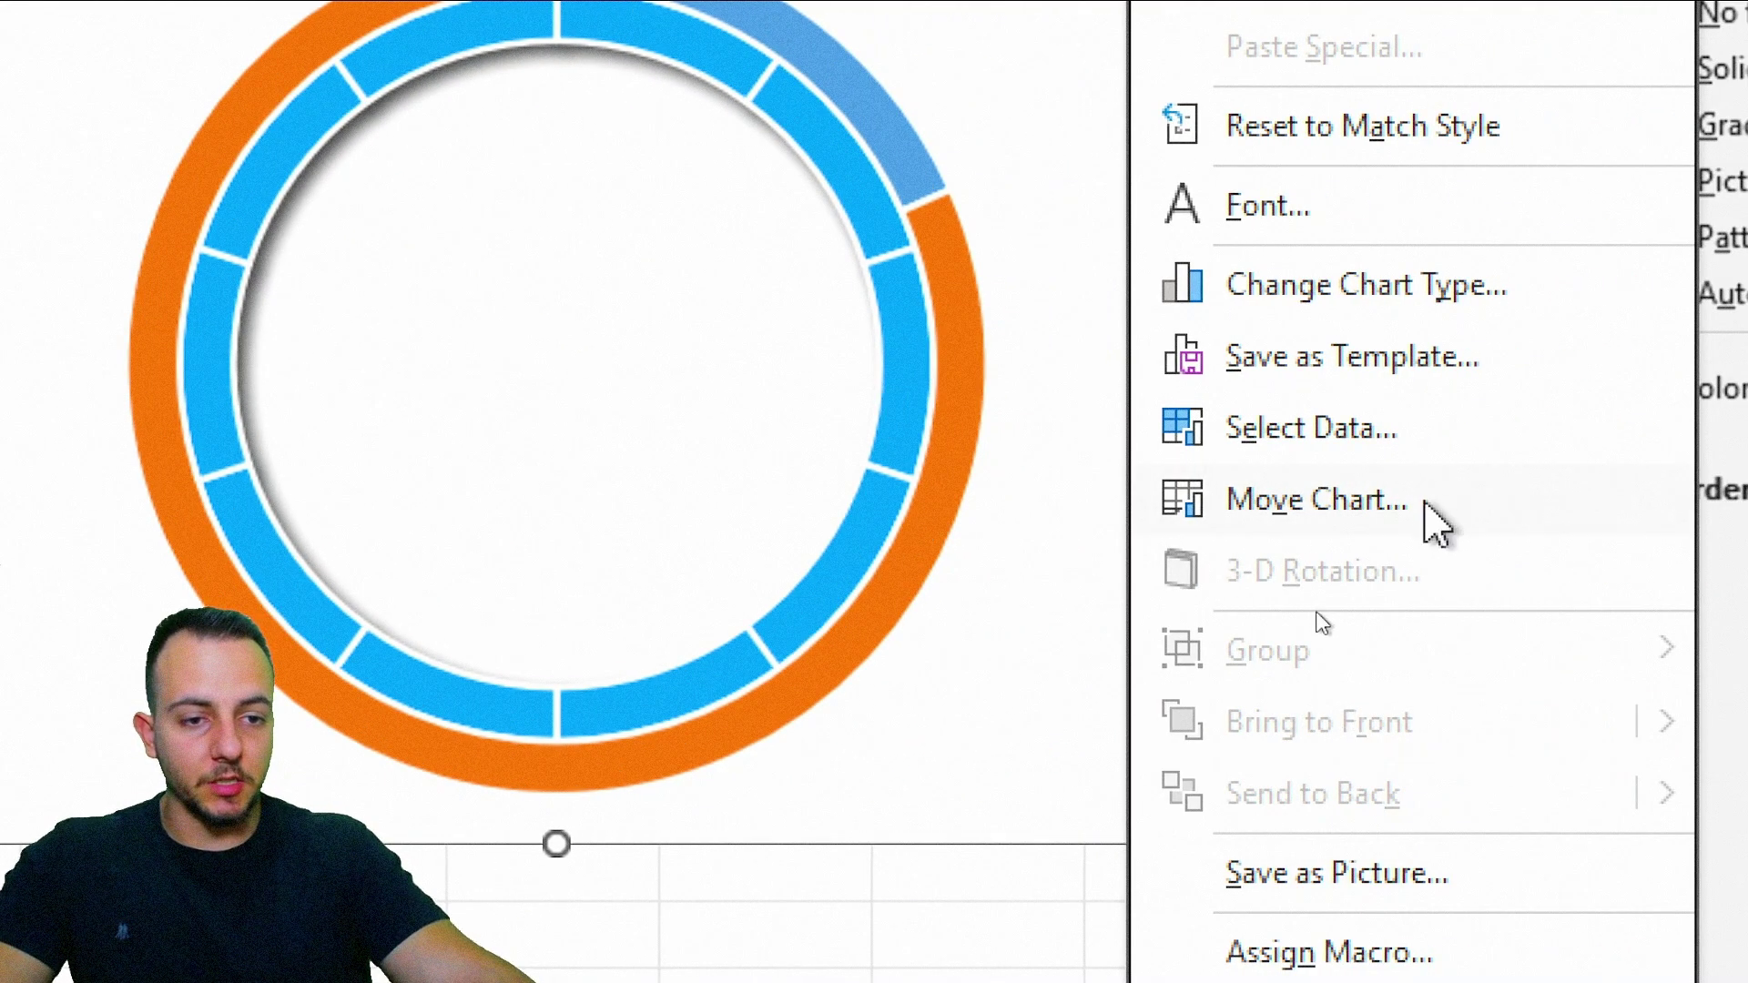
left_click(1329, 292)
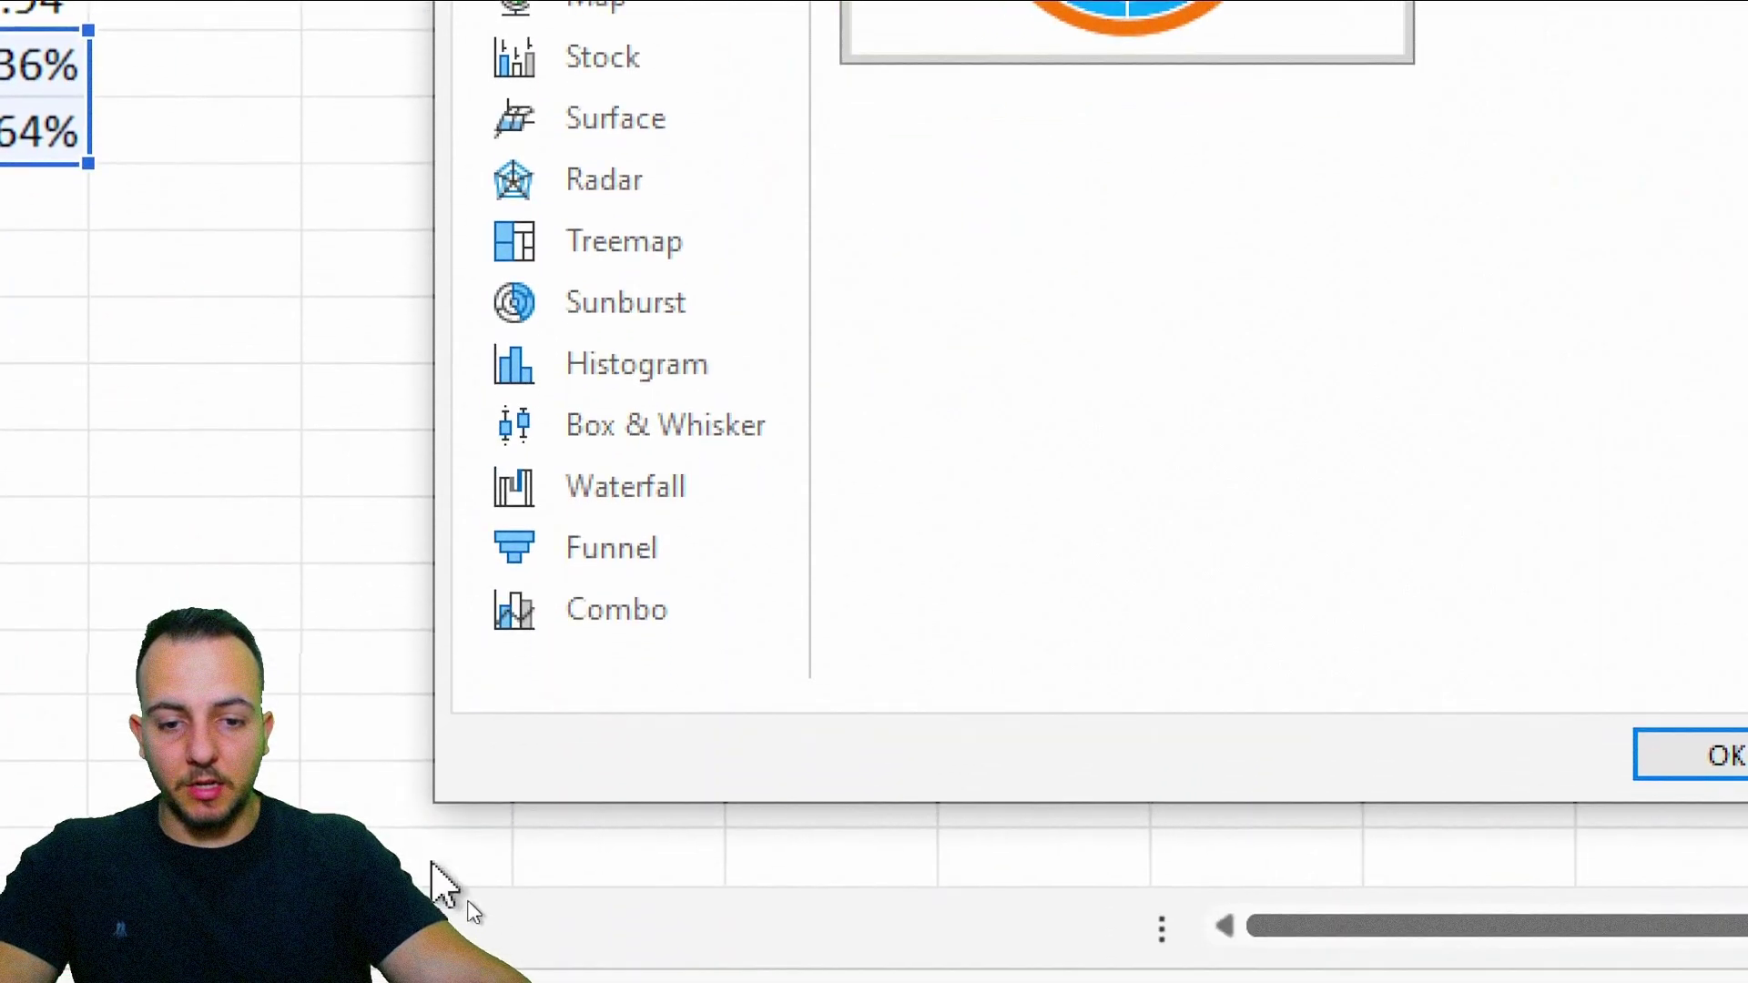
left_click(555, 780)
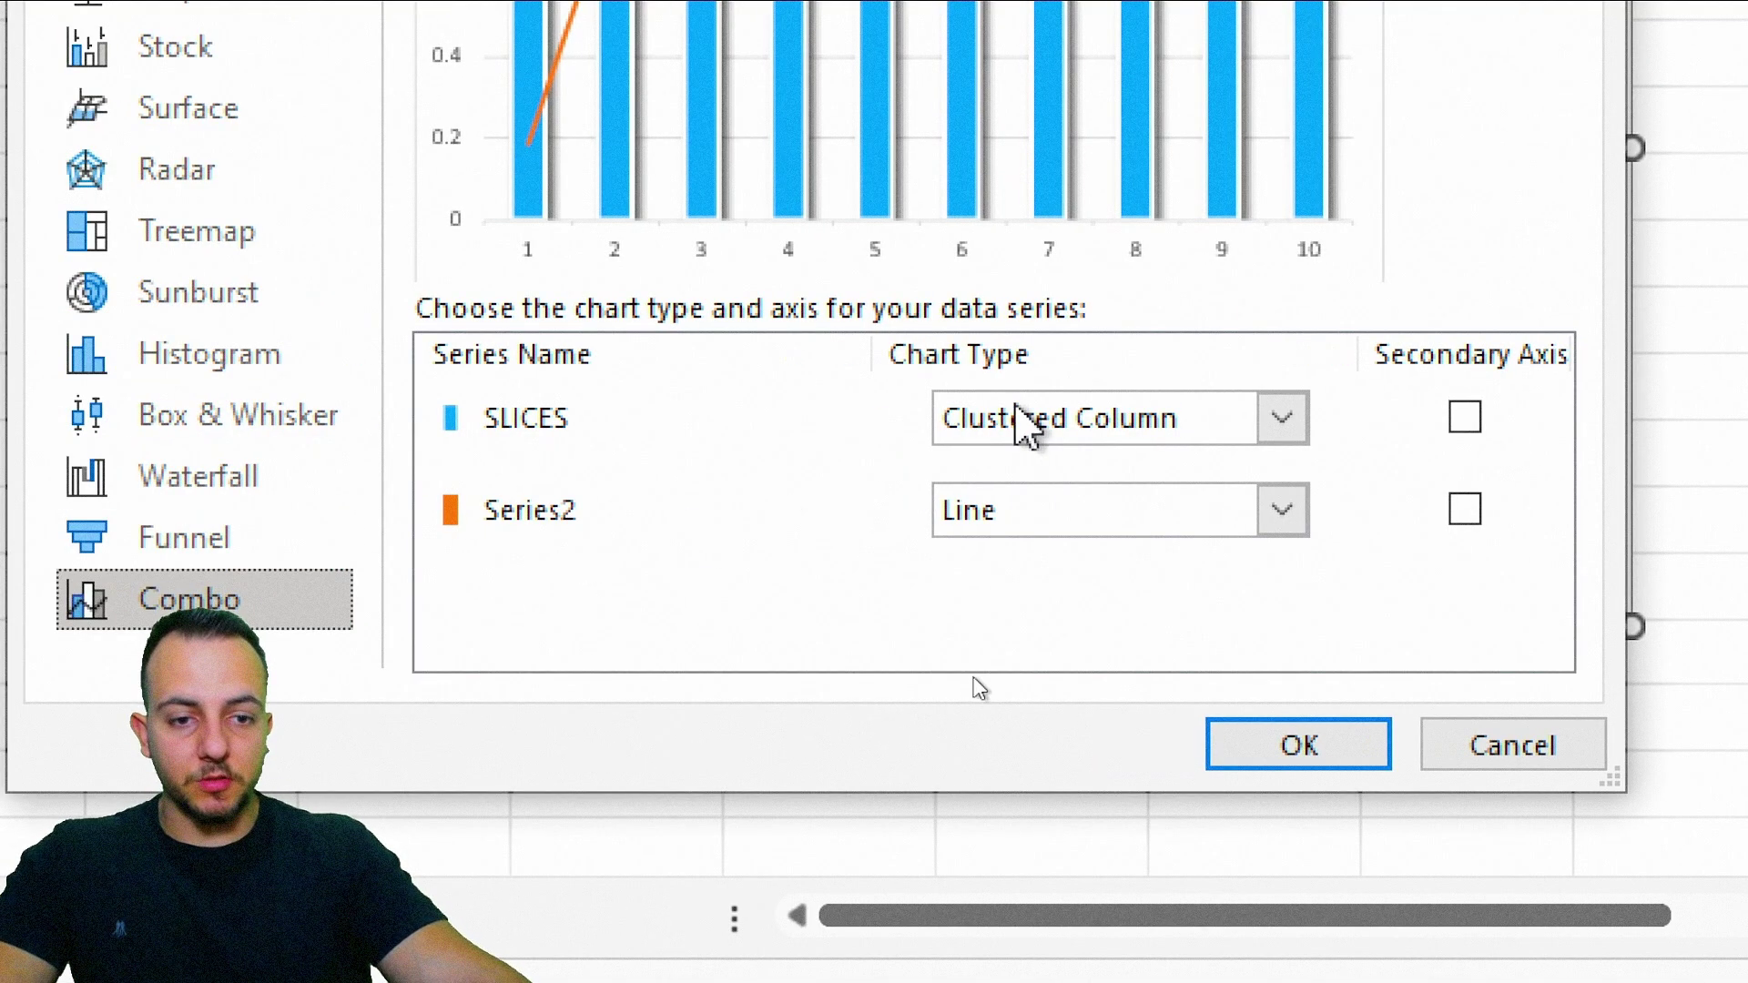
left_click(1065, 419)
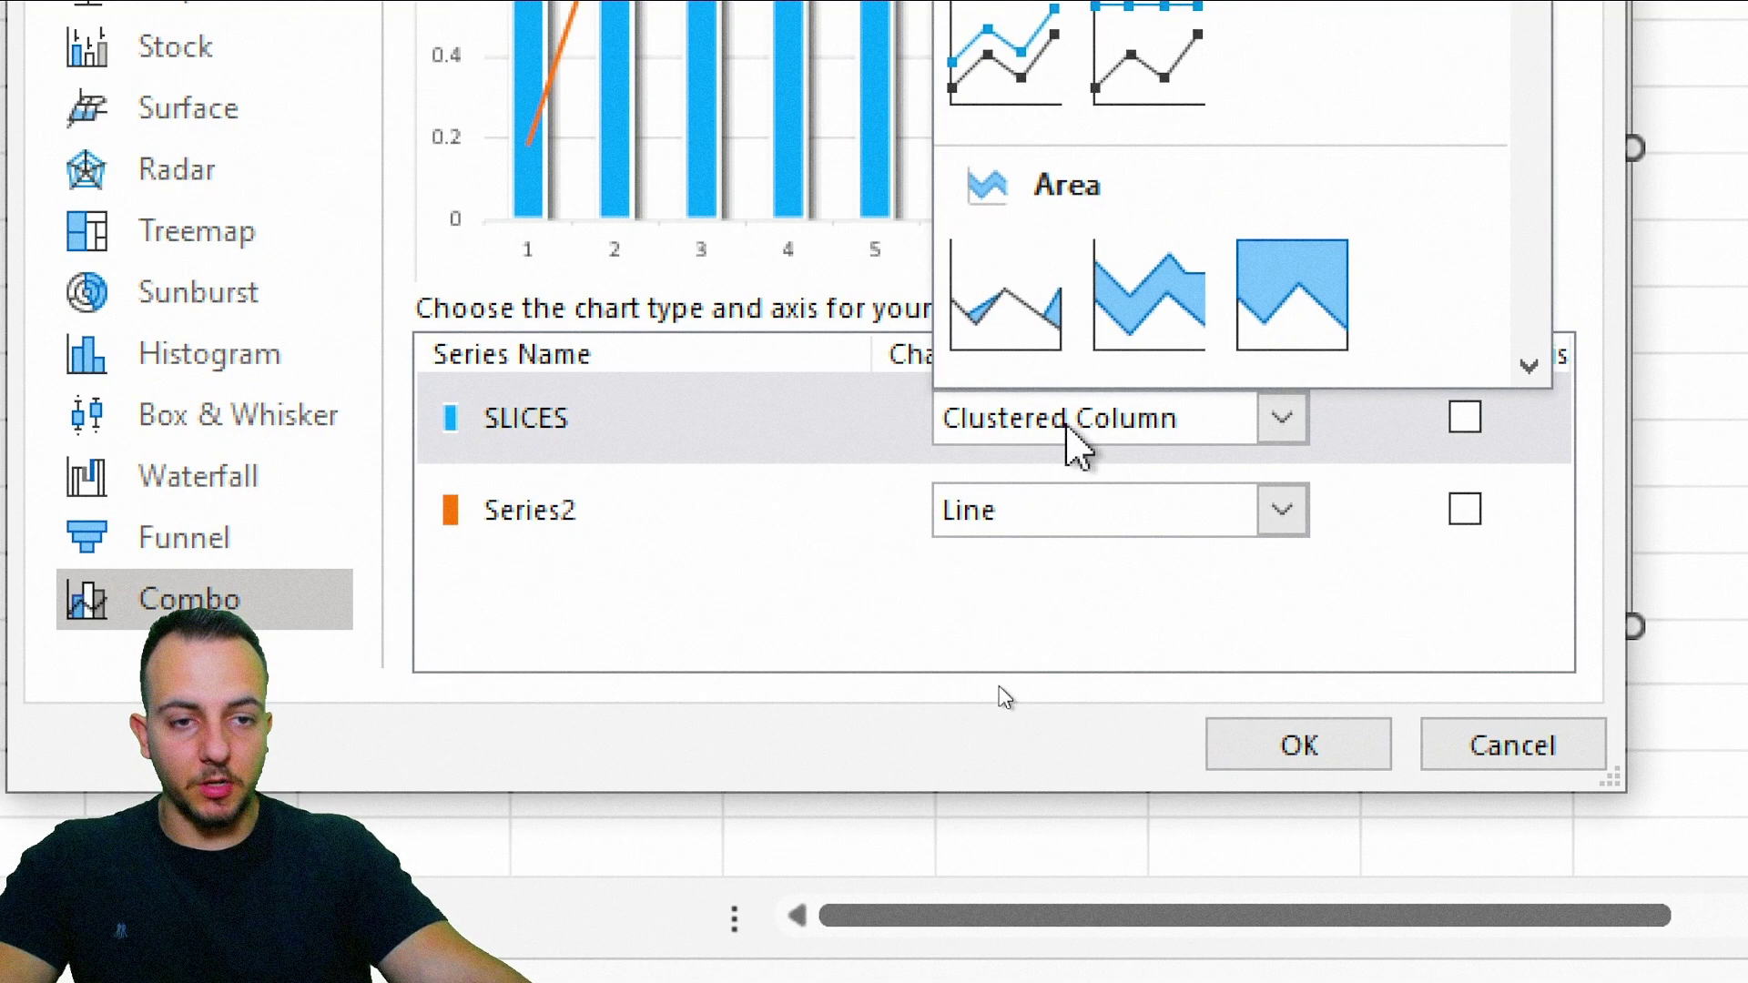
scroll(1229, 163, "down", 5)
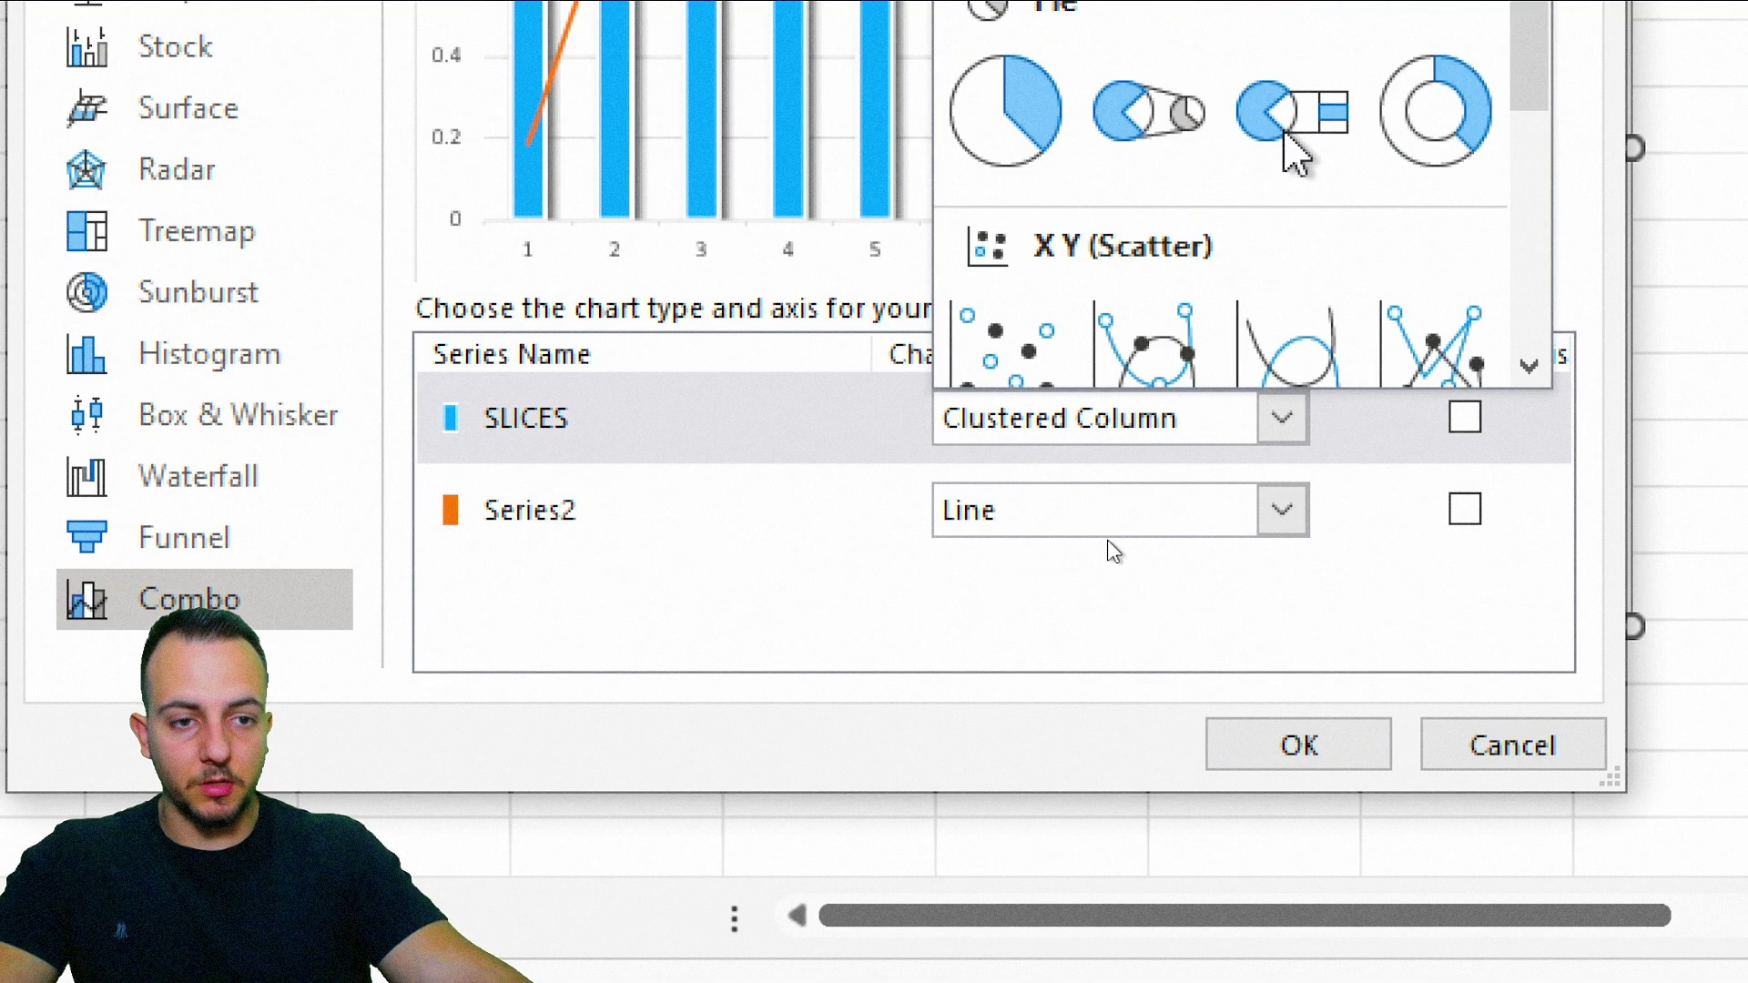
left_click(1437, 146)
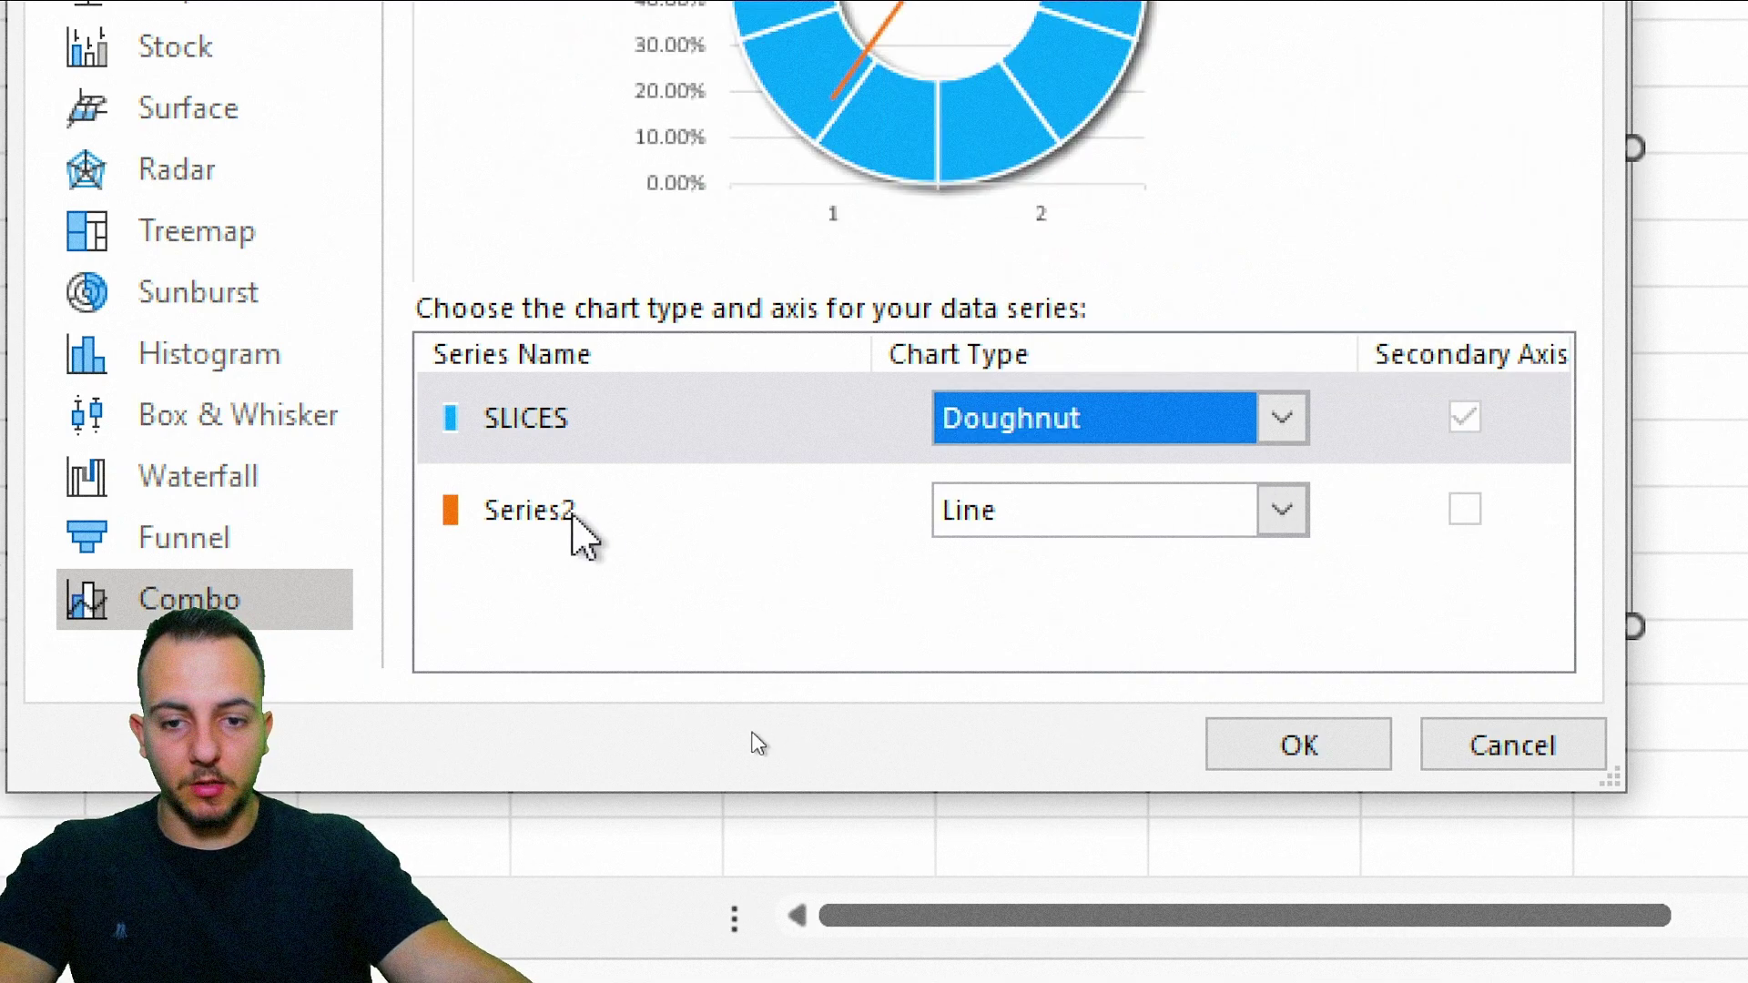
Step: Set the second series to Doughnut on the secondary axis and apply the combo chart
left_click(1133, 526)
scroll(1437, 359, "down", 3)
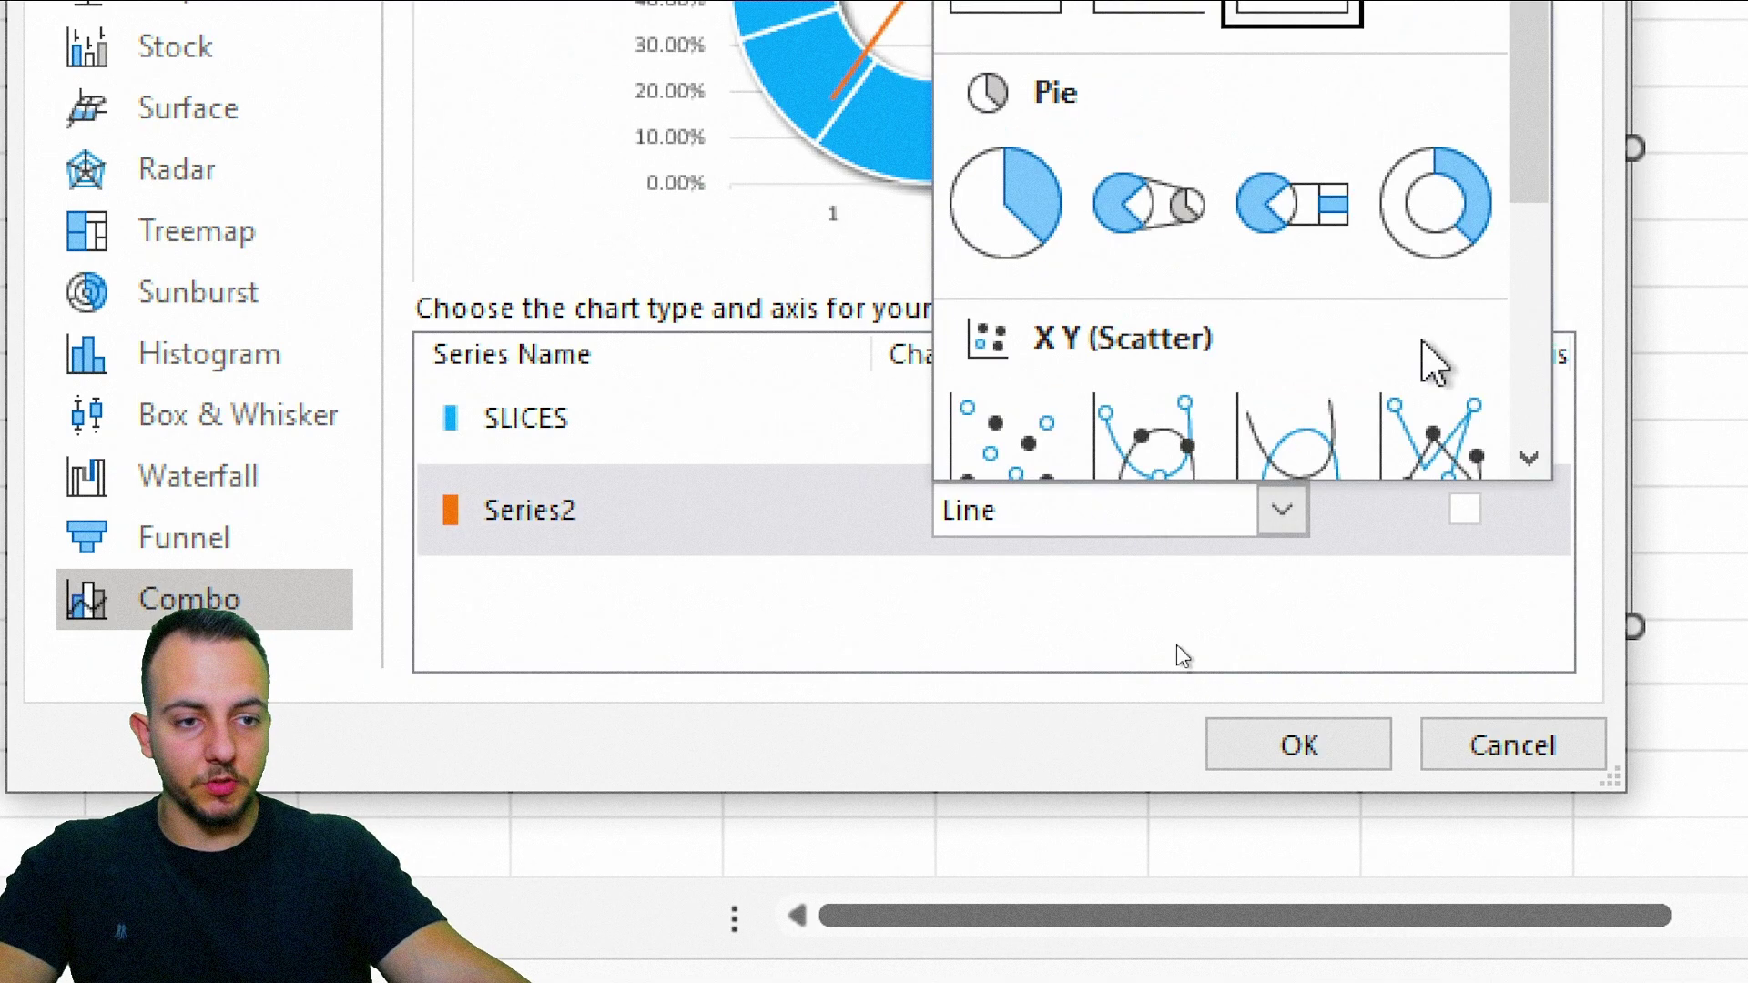
left_click(1434, 205)
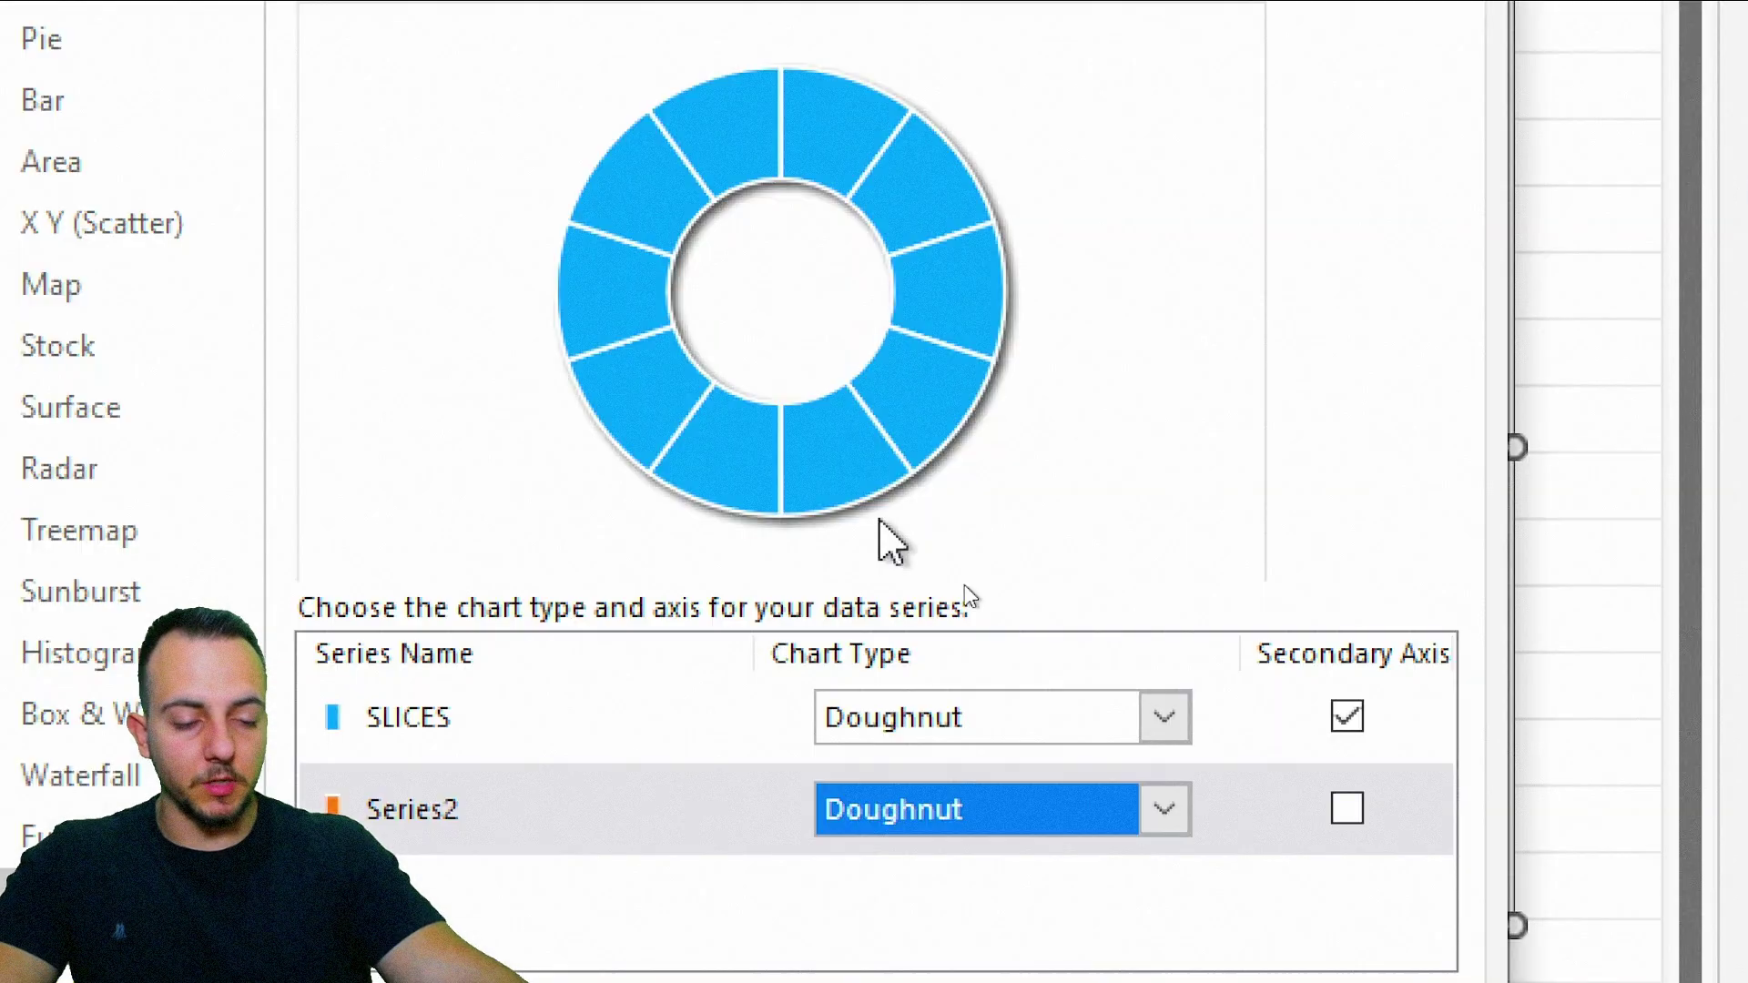
left_click(1347, 807)
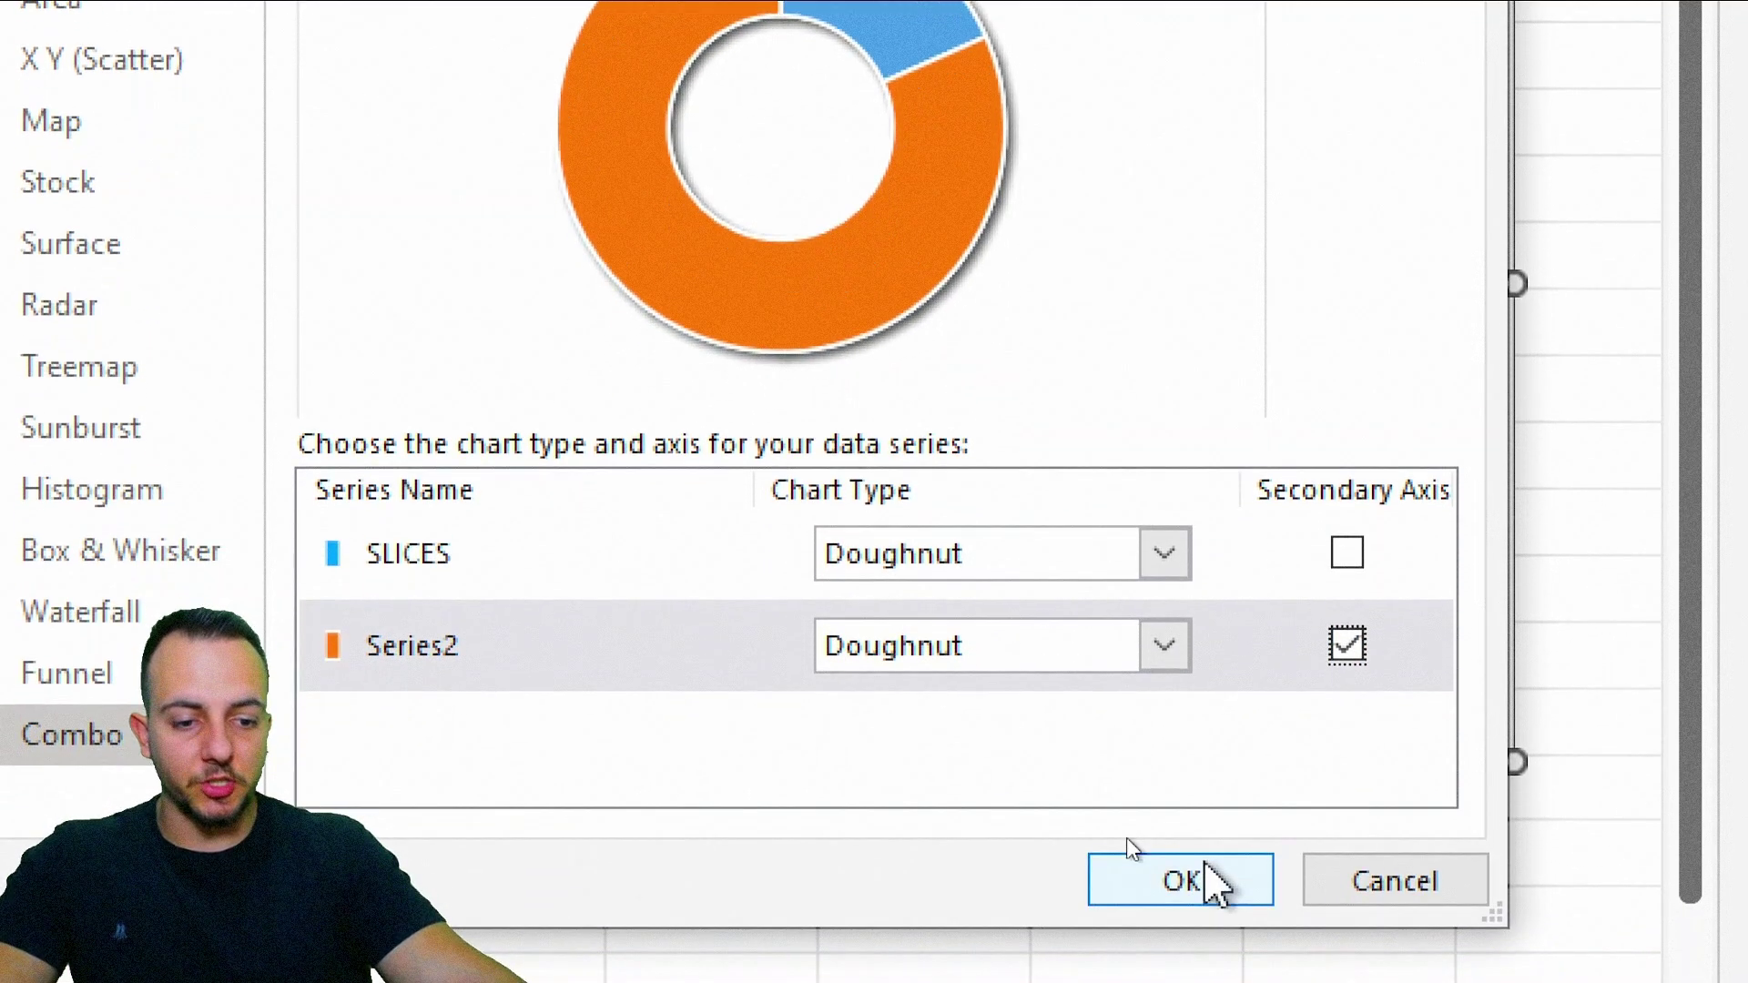
left_click(1192, 879)
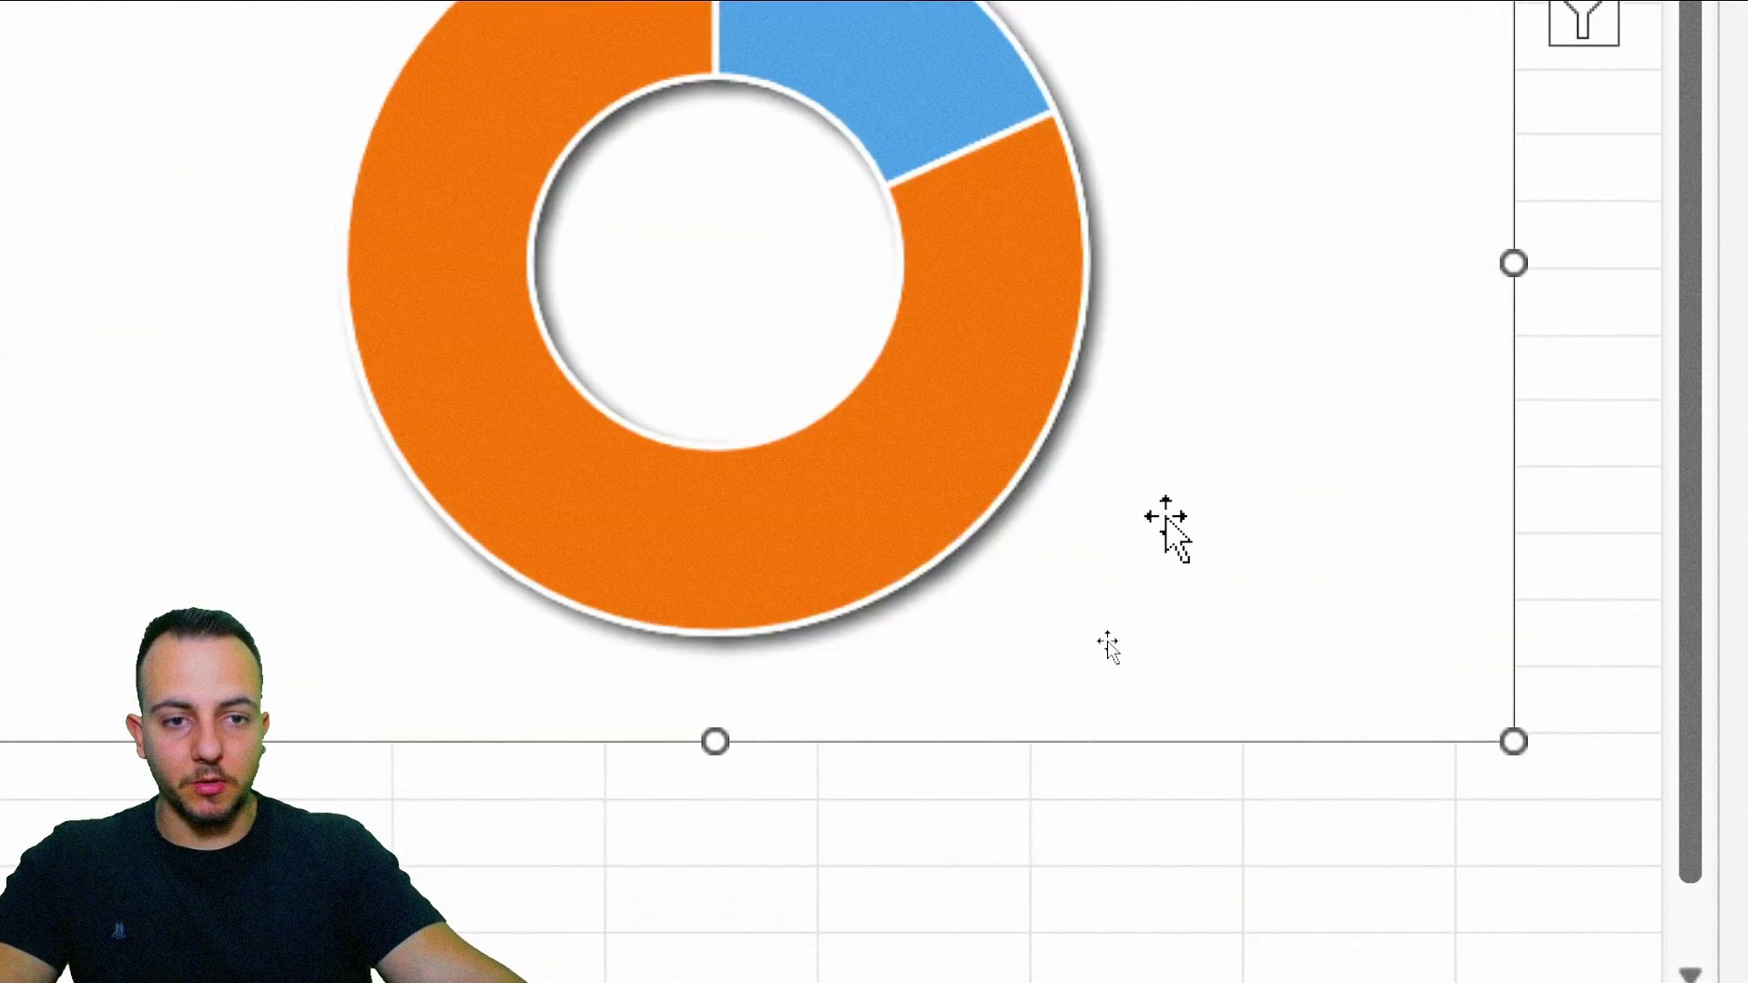
Step: Remove the border line from the second doughnut series
left_click(999, 544)
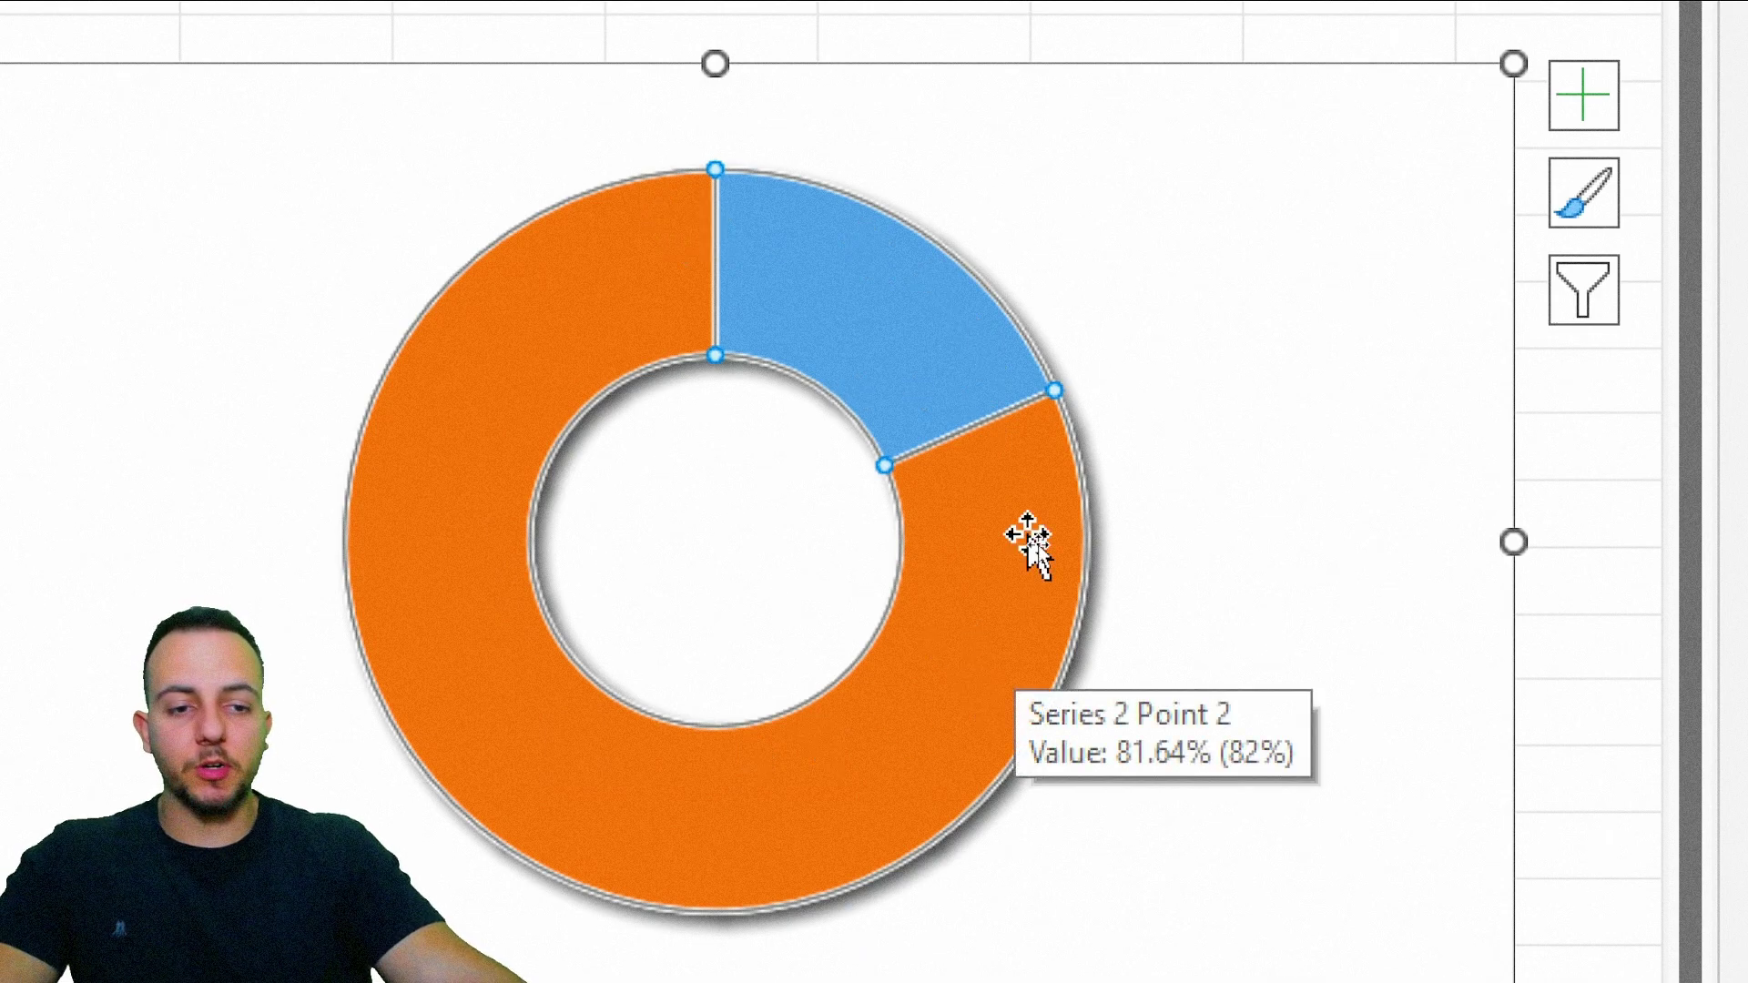
key("ctrl+1")
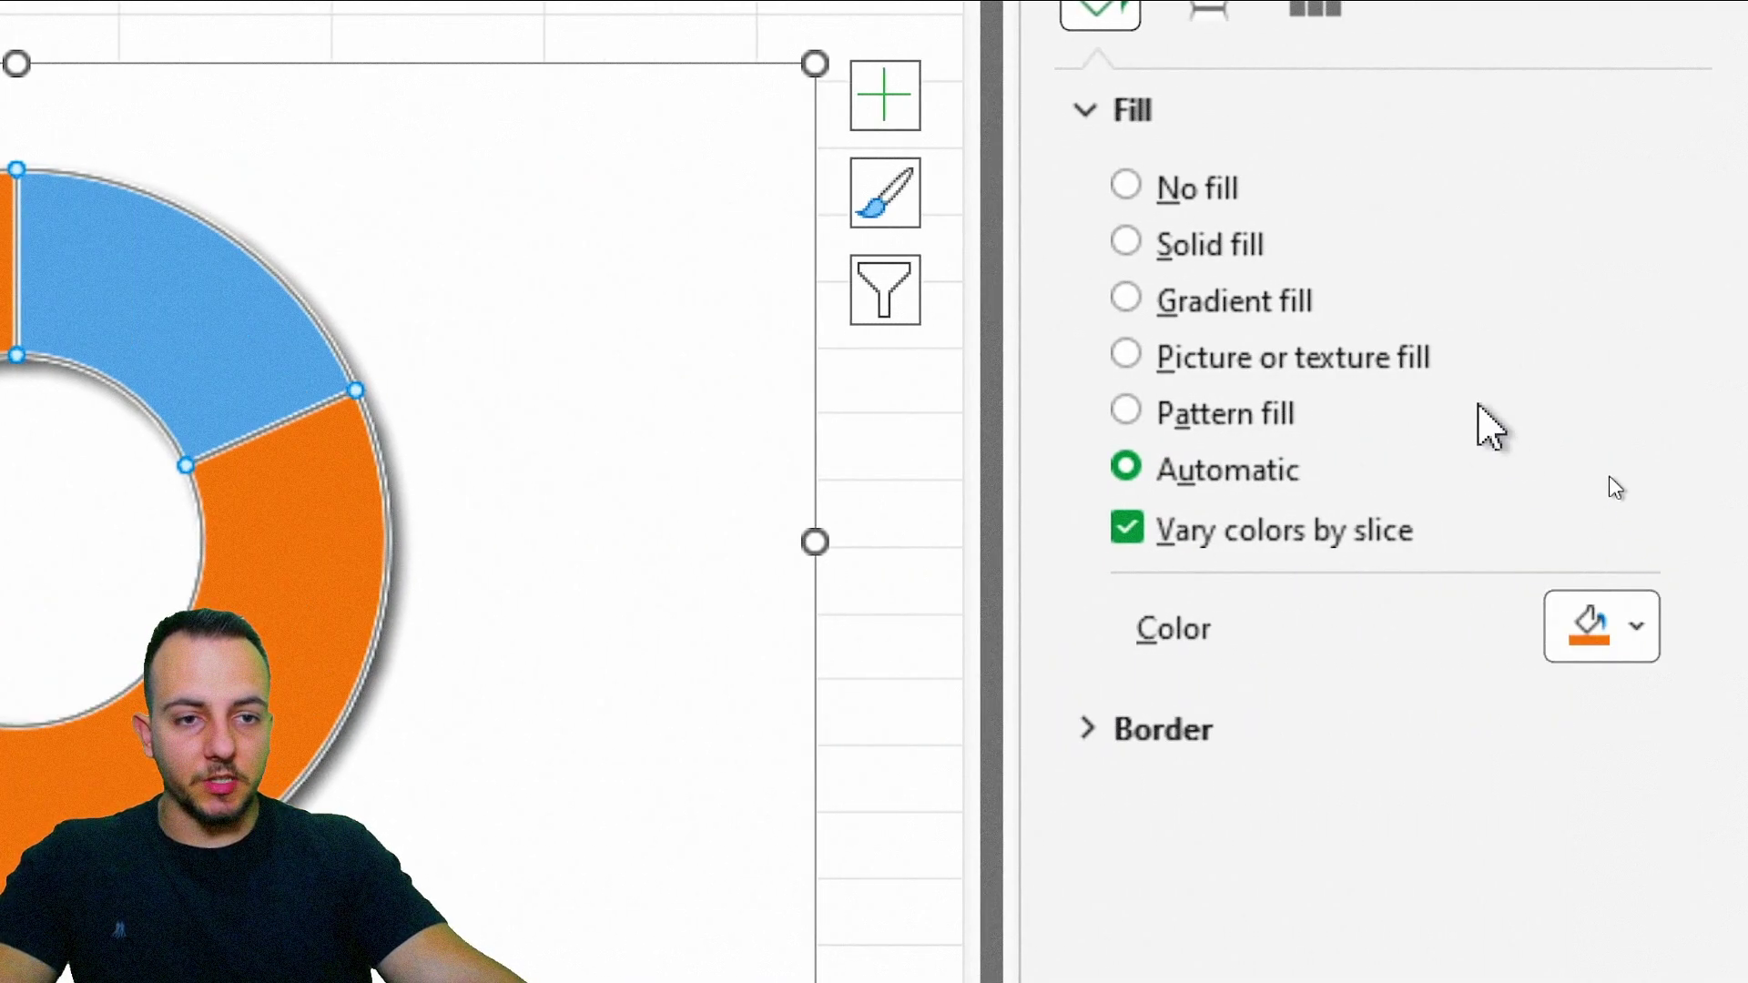
left_click(1684, 111)
left_click(1165, 259)
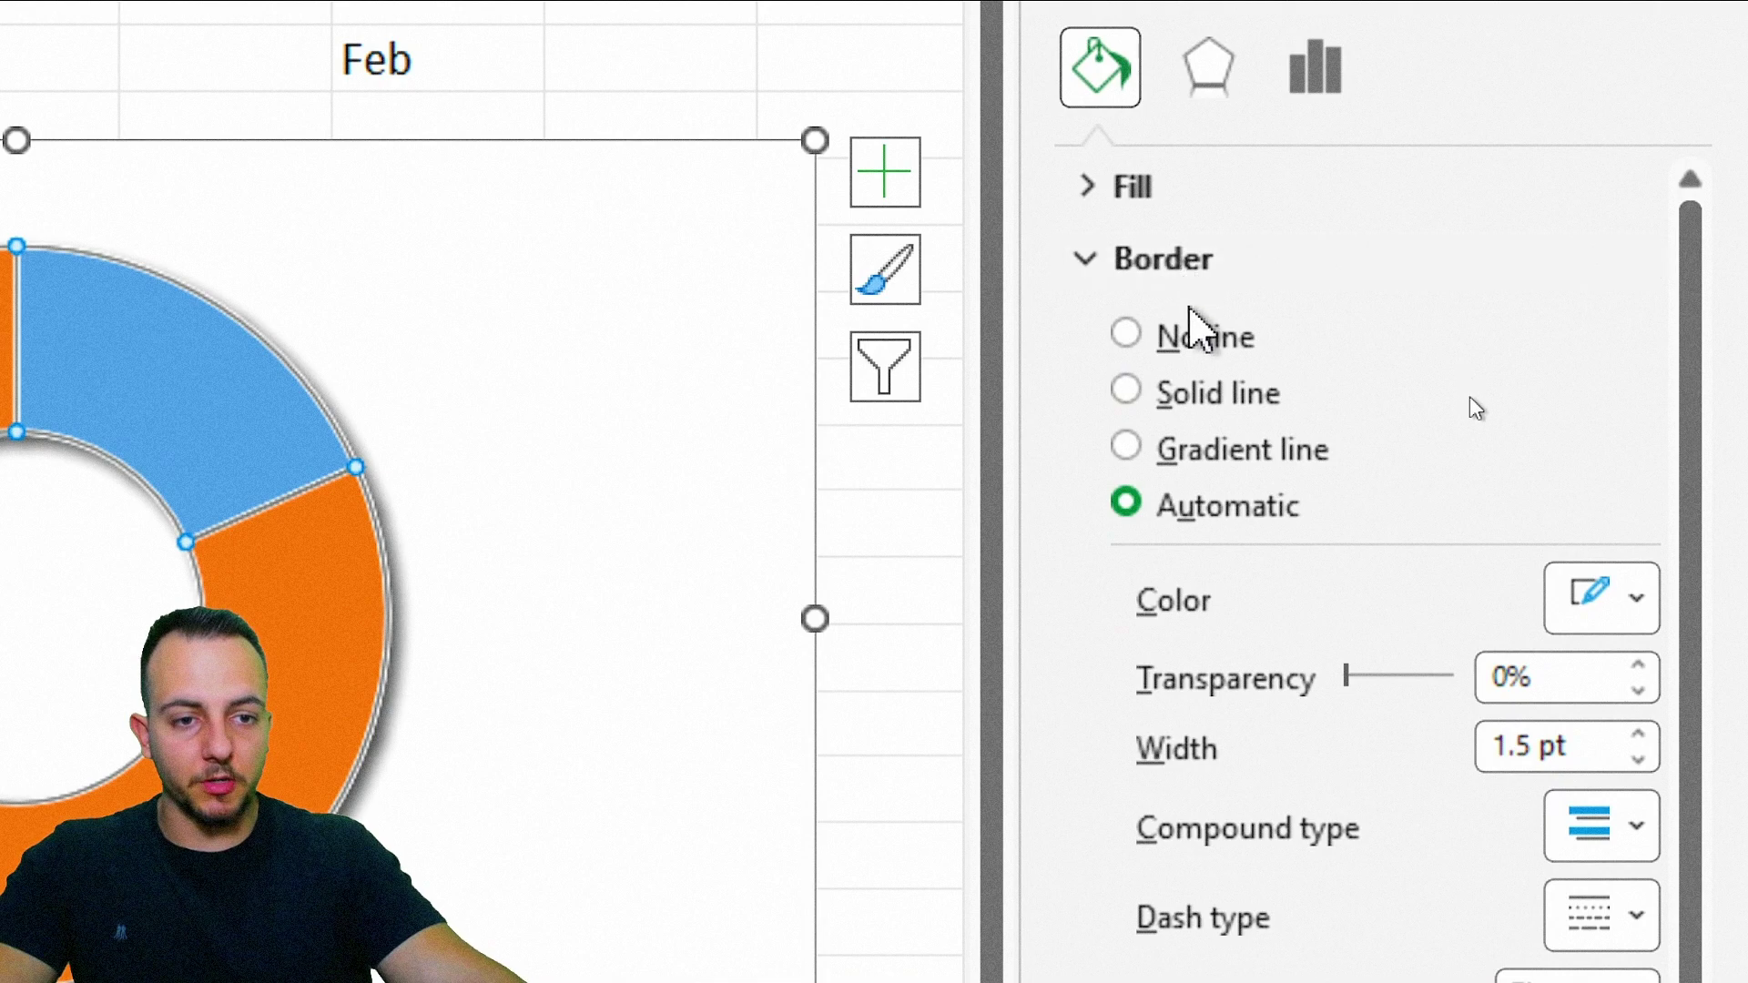
left_click(1200, 339)
left_click(1179, 264)
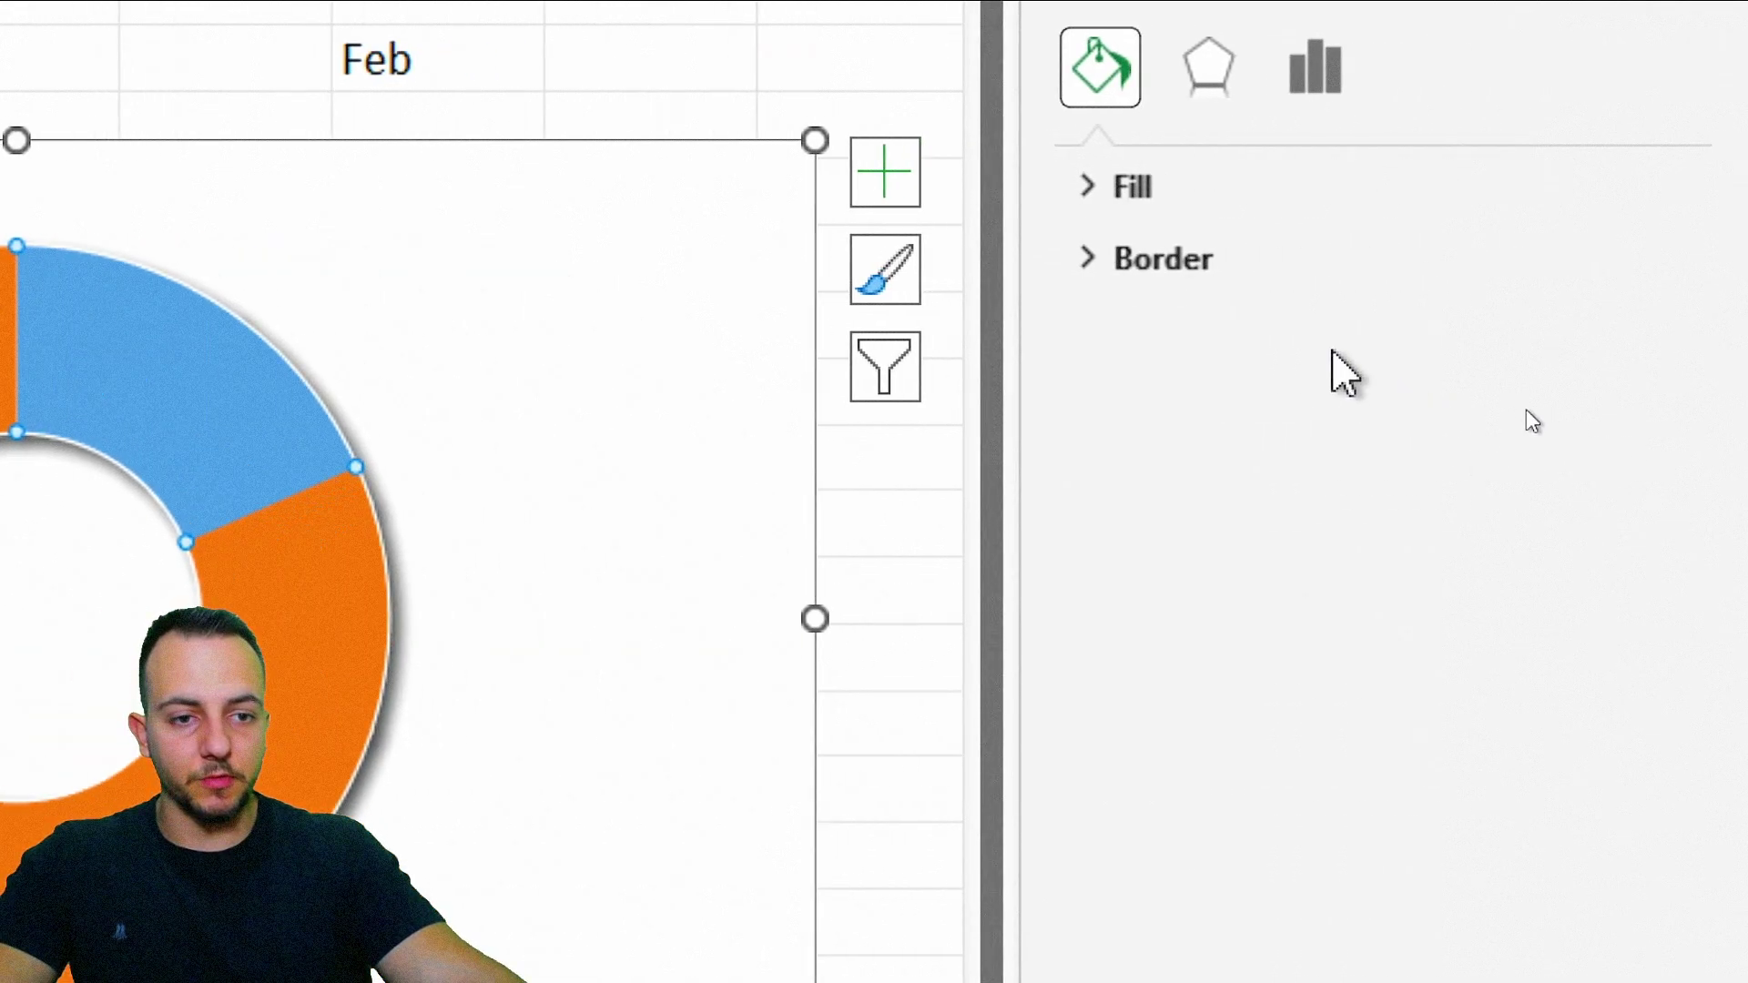
Step: Set the second series' smaller slice to no fill and give it the first outer shadow preset with 30% transparency
left_click(1563, 186)
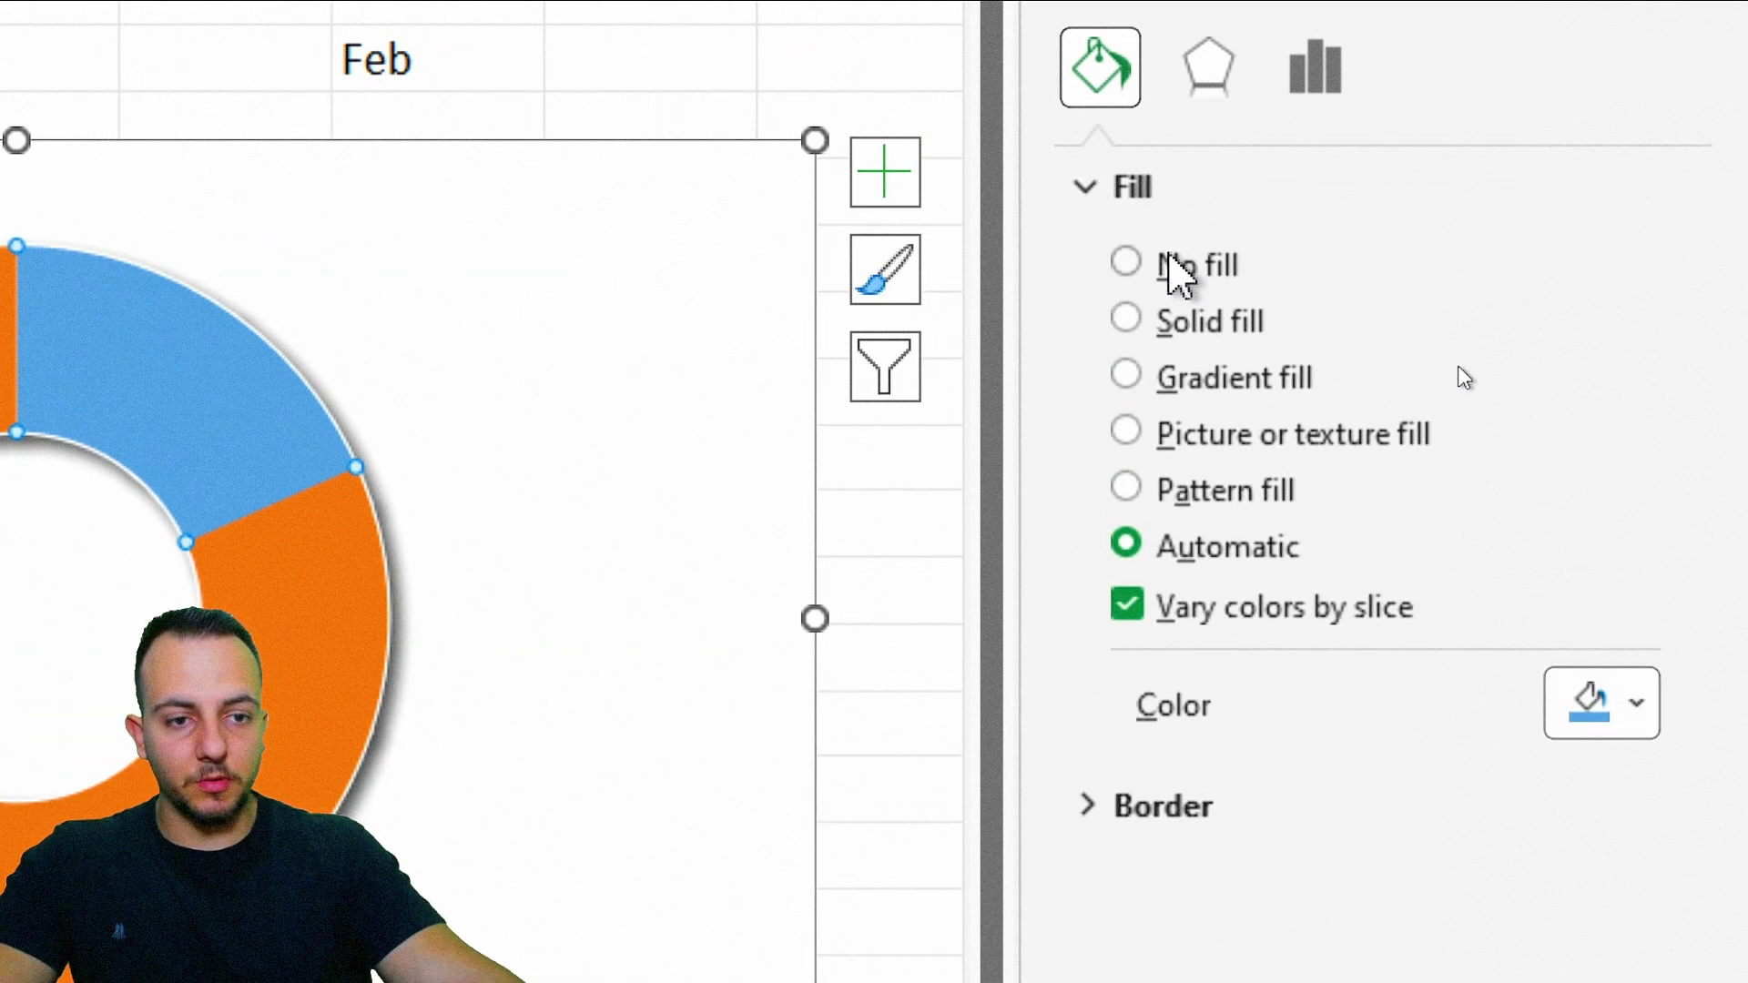
left_click(1178, 268)
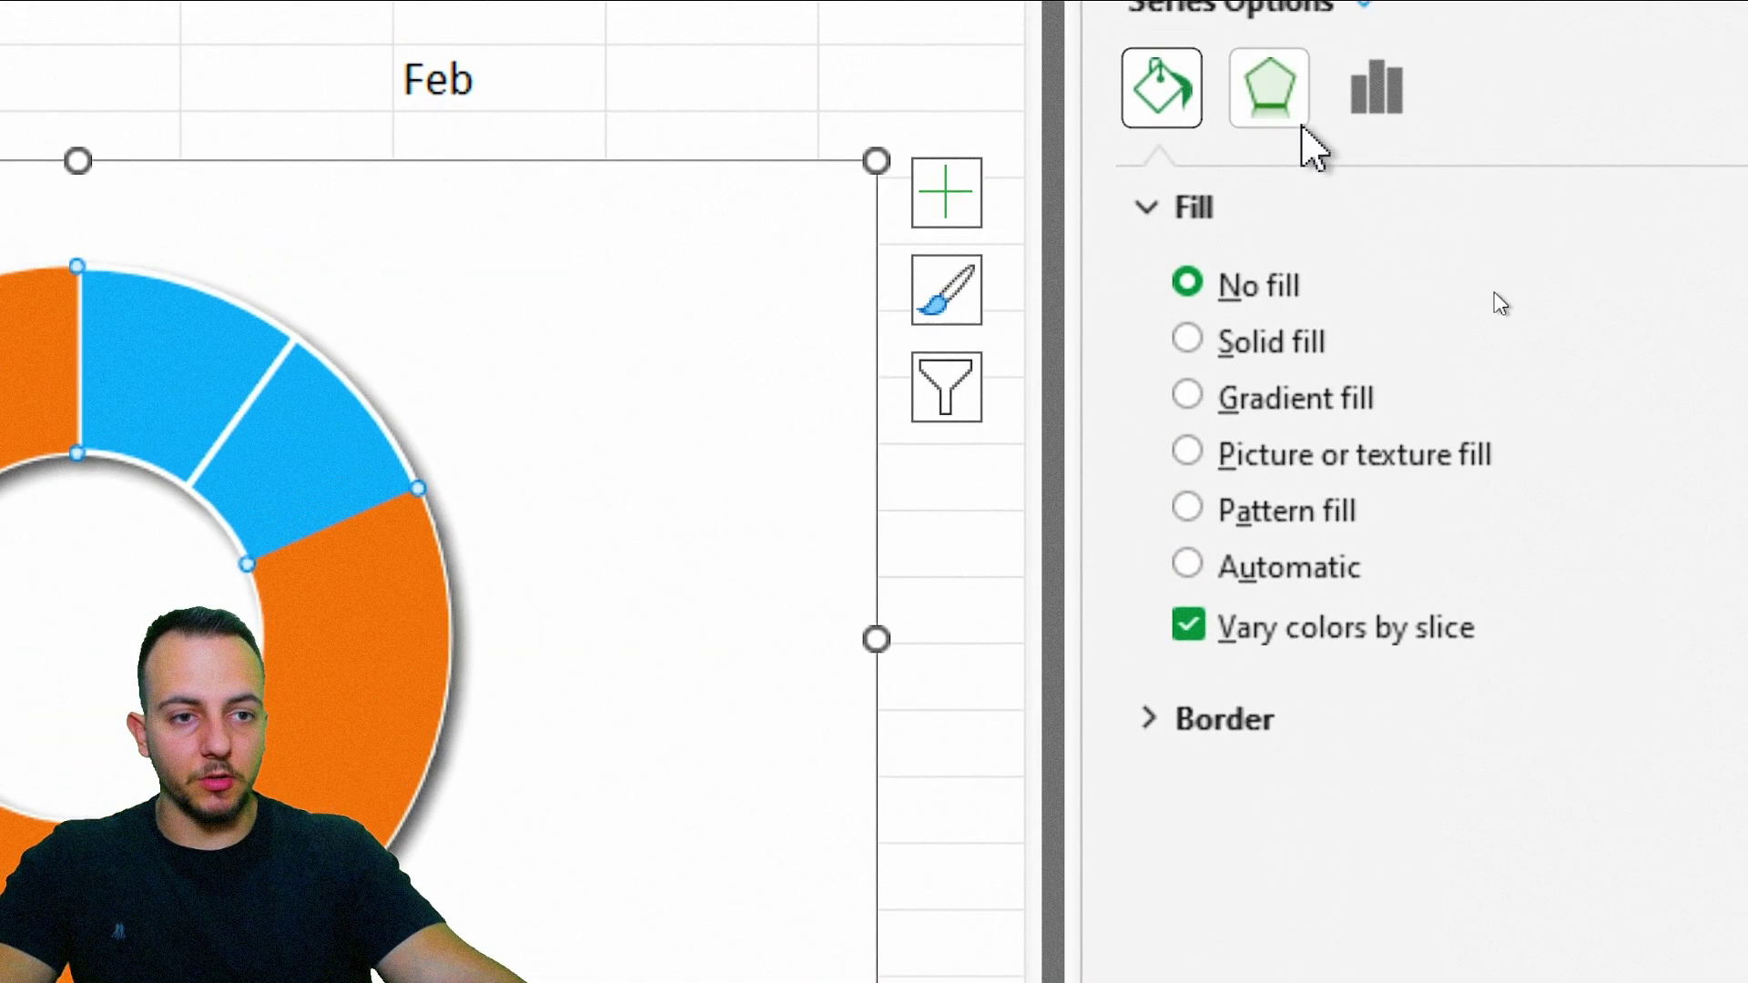
left_click(1297, 99)
left_click(1650, 280)
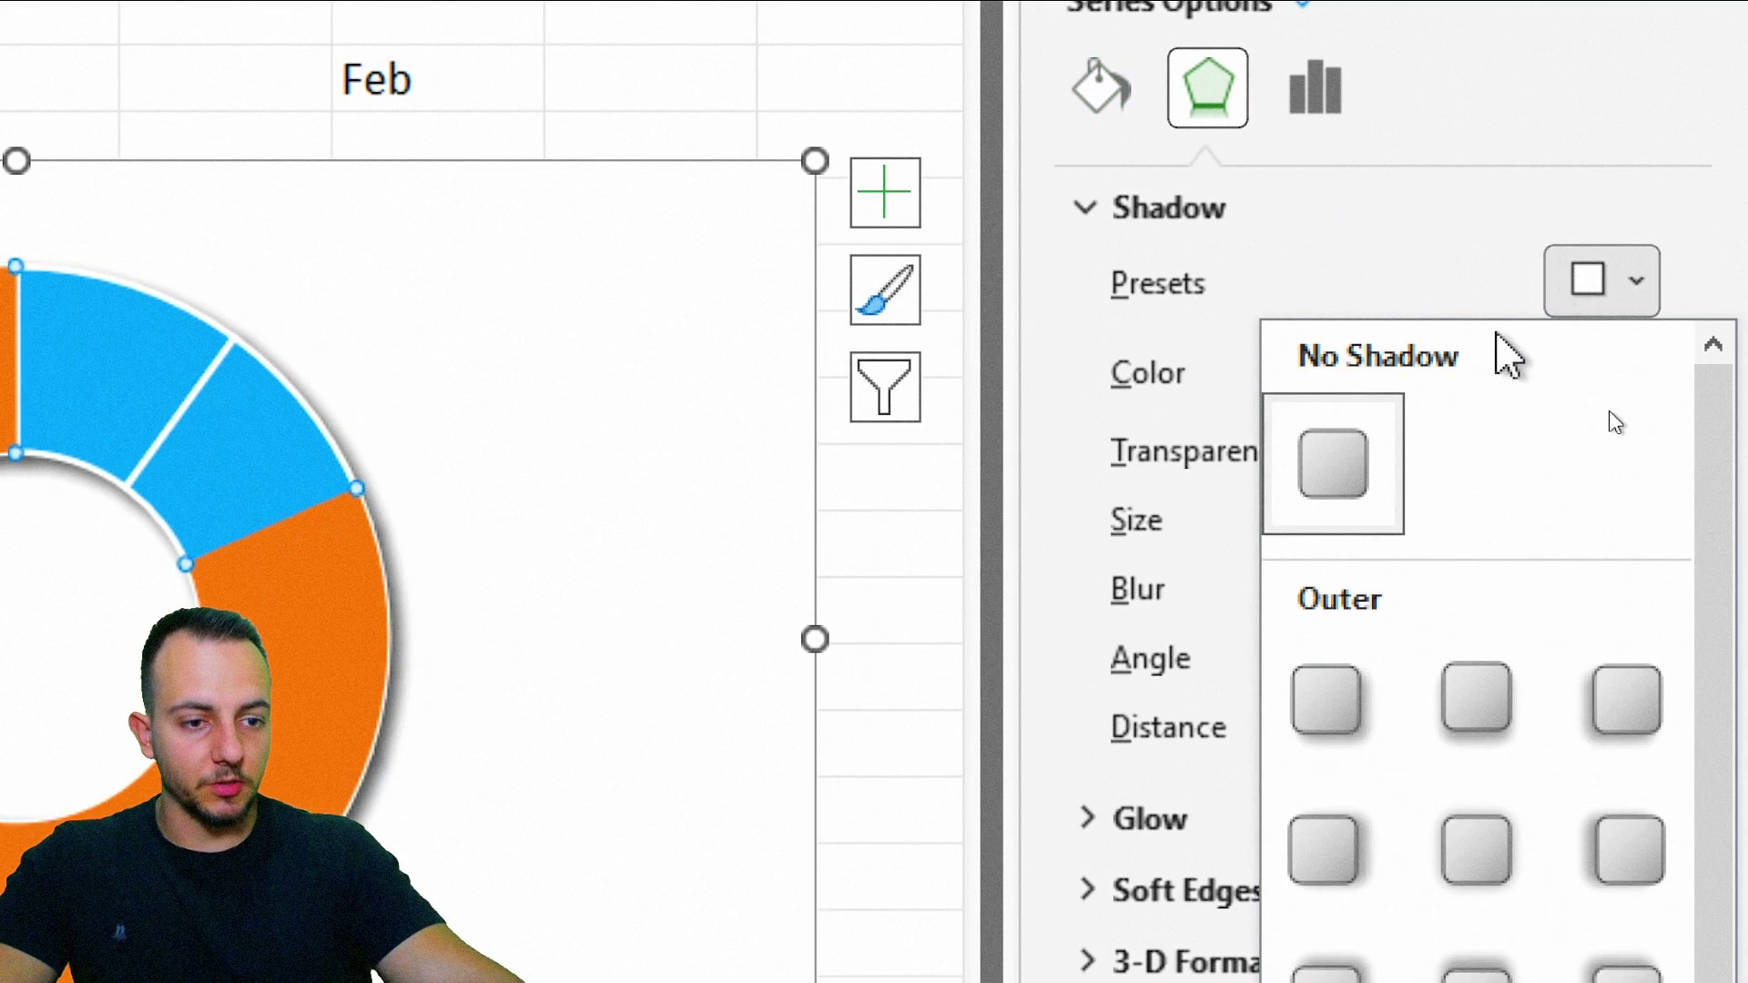
left_click(1417, 681)
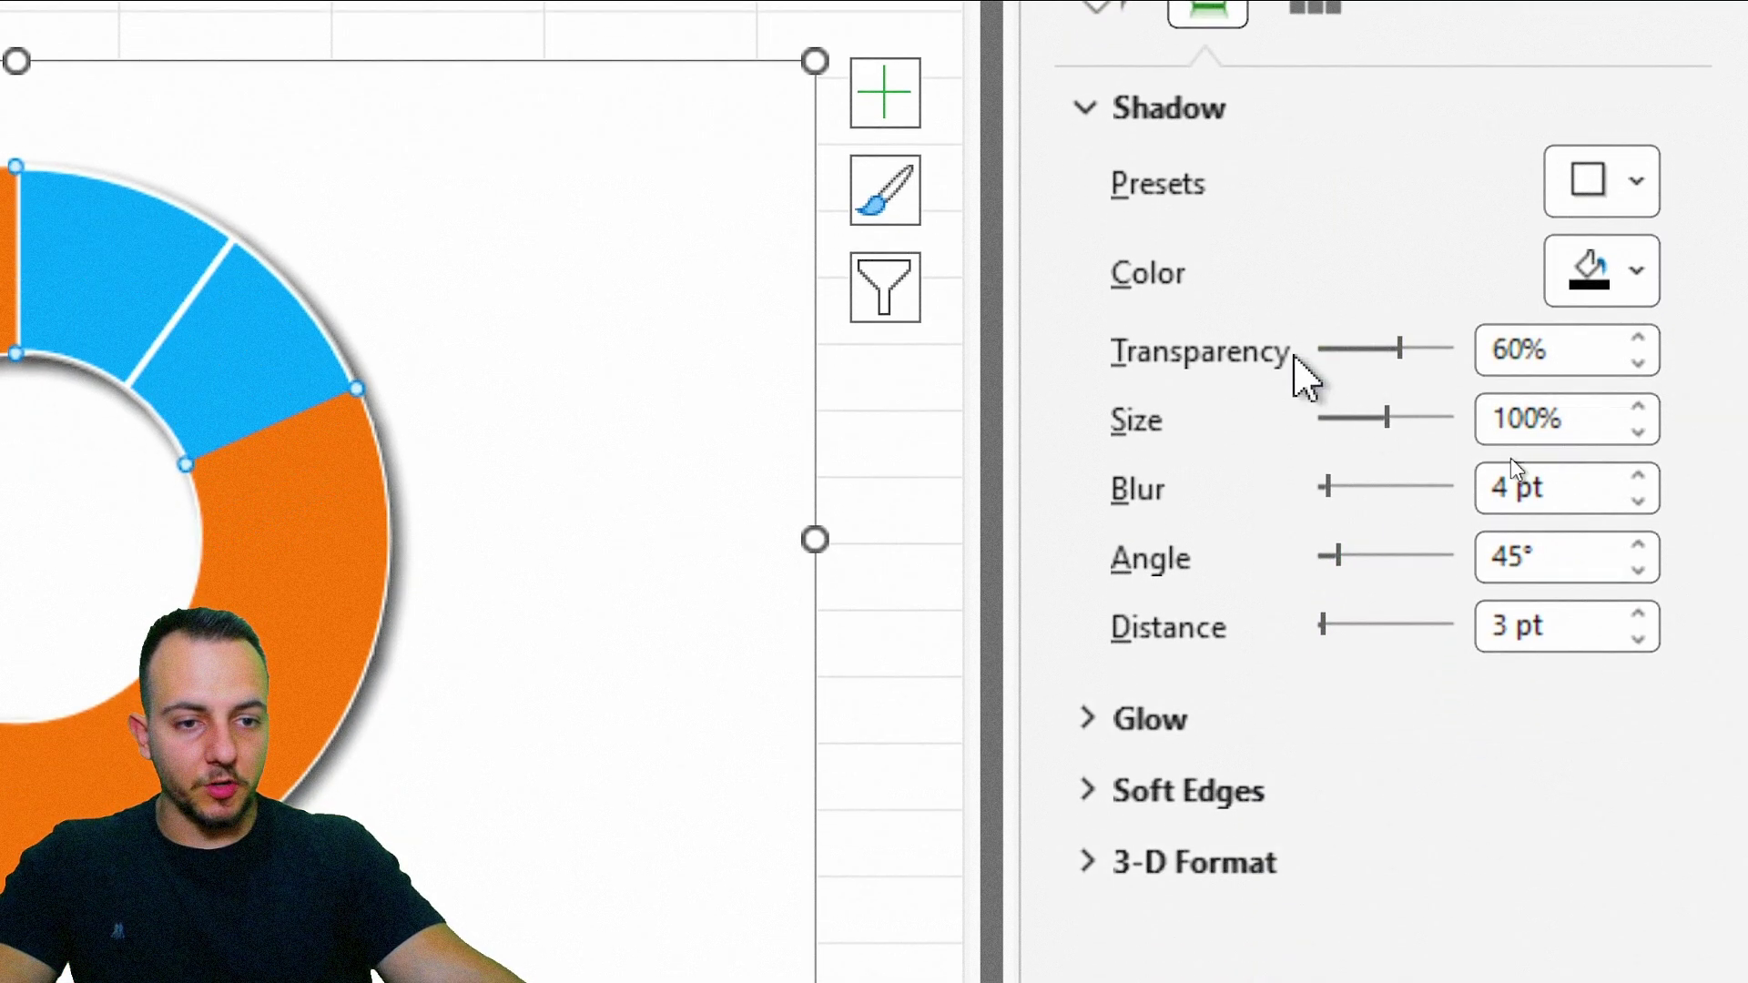
left_click_drag(1553, 446, 1414, 448)
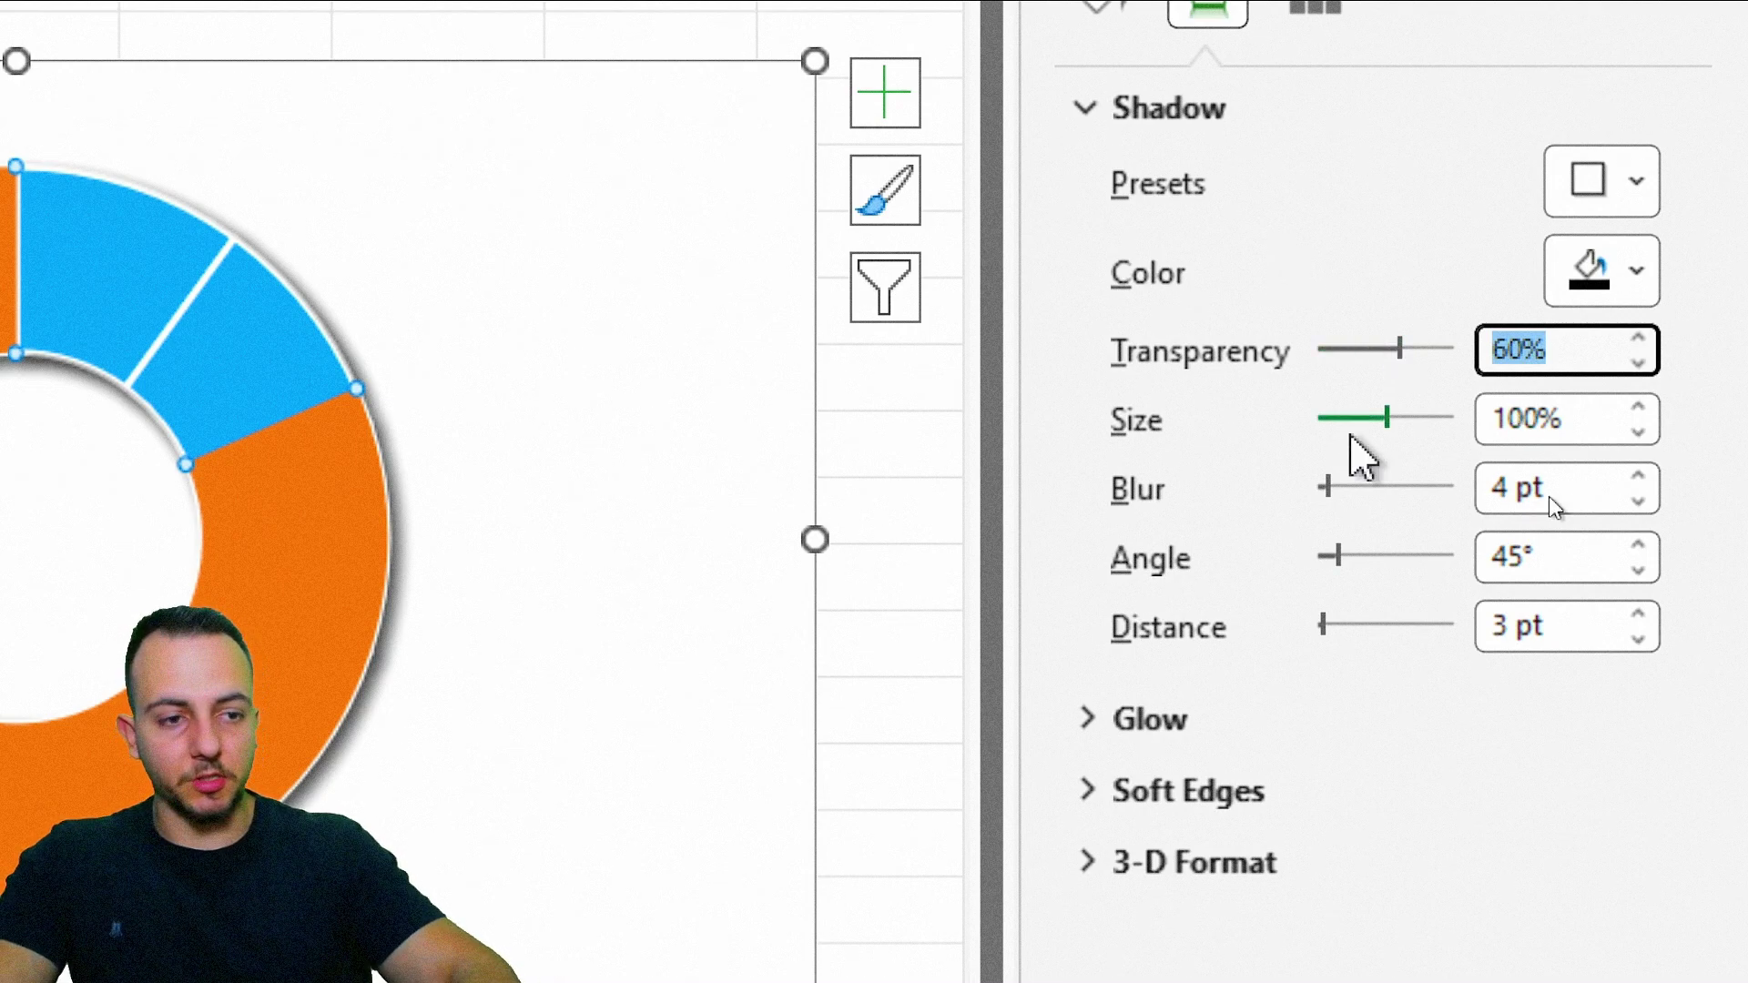
type("30")
key("Return")
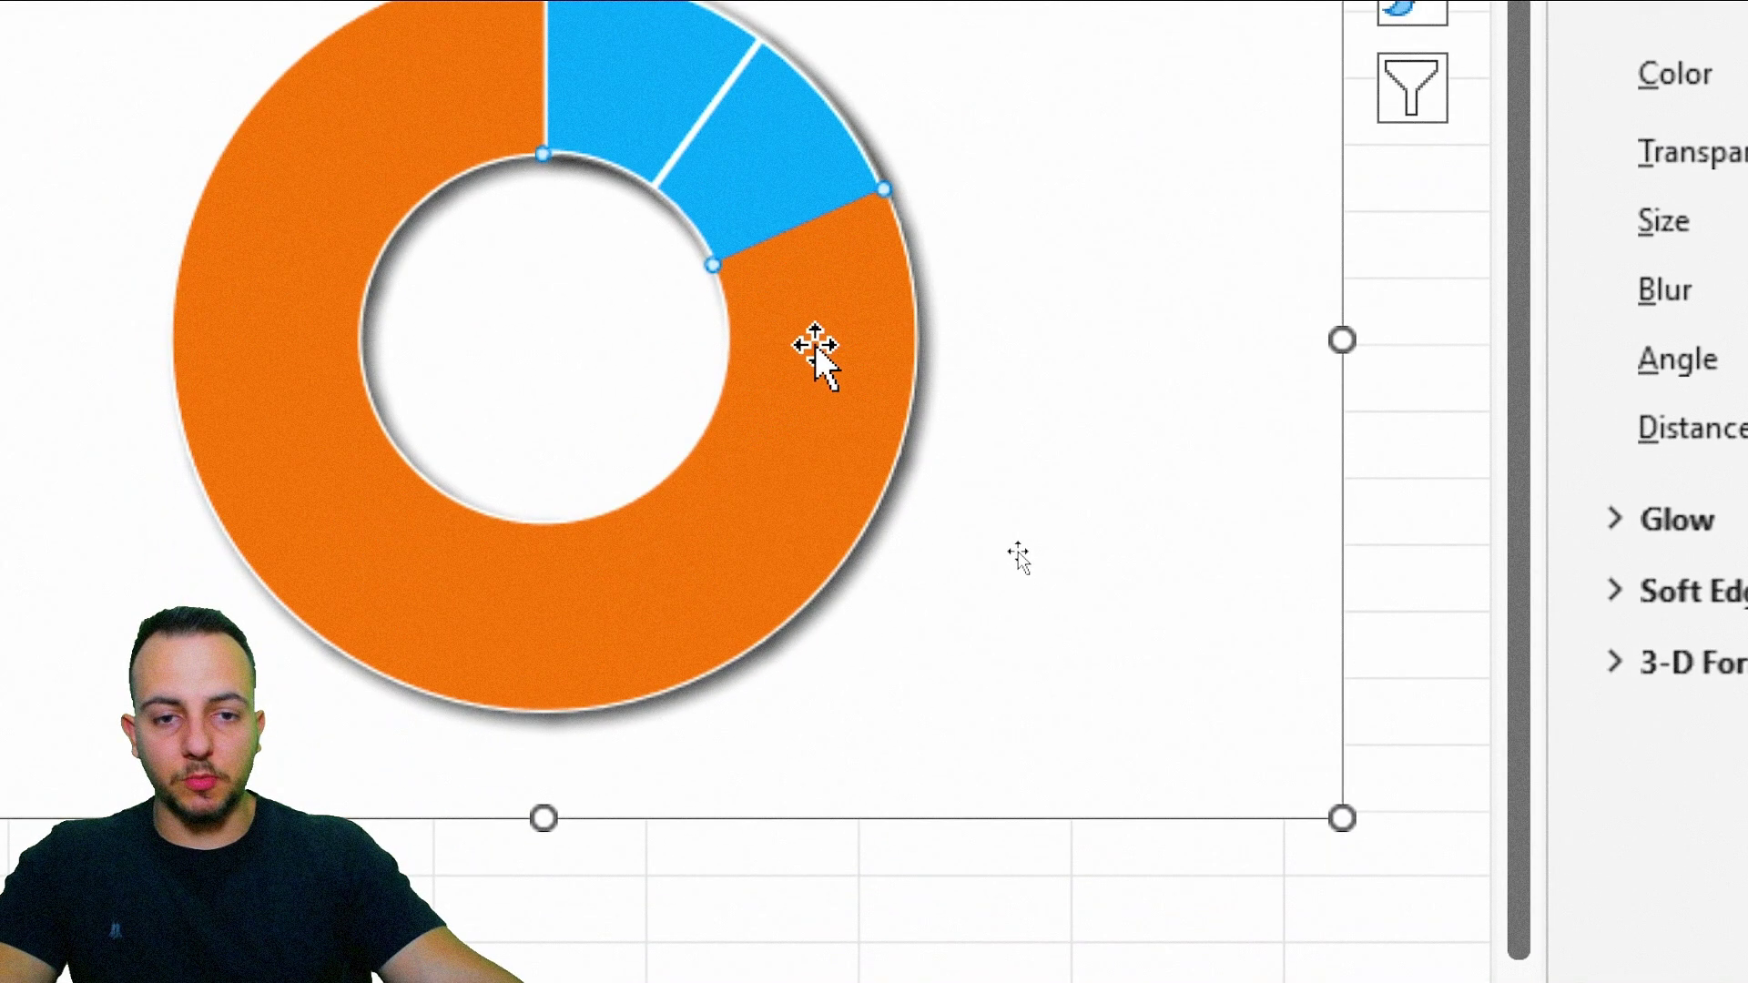
Step: Give the second doughnut series' larger slice a solid black fill
mouse_move(288, 550)
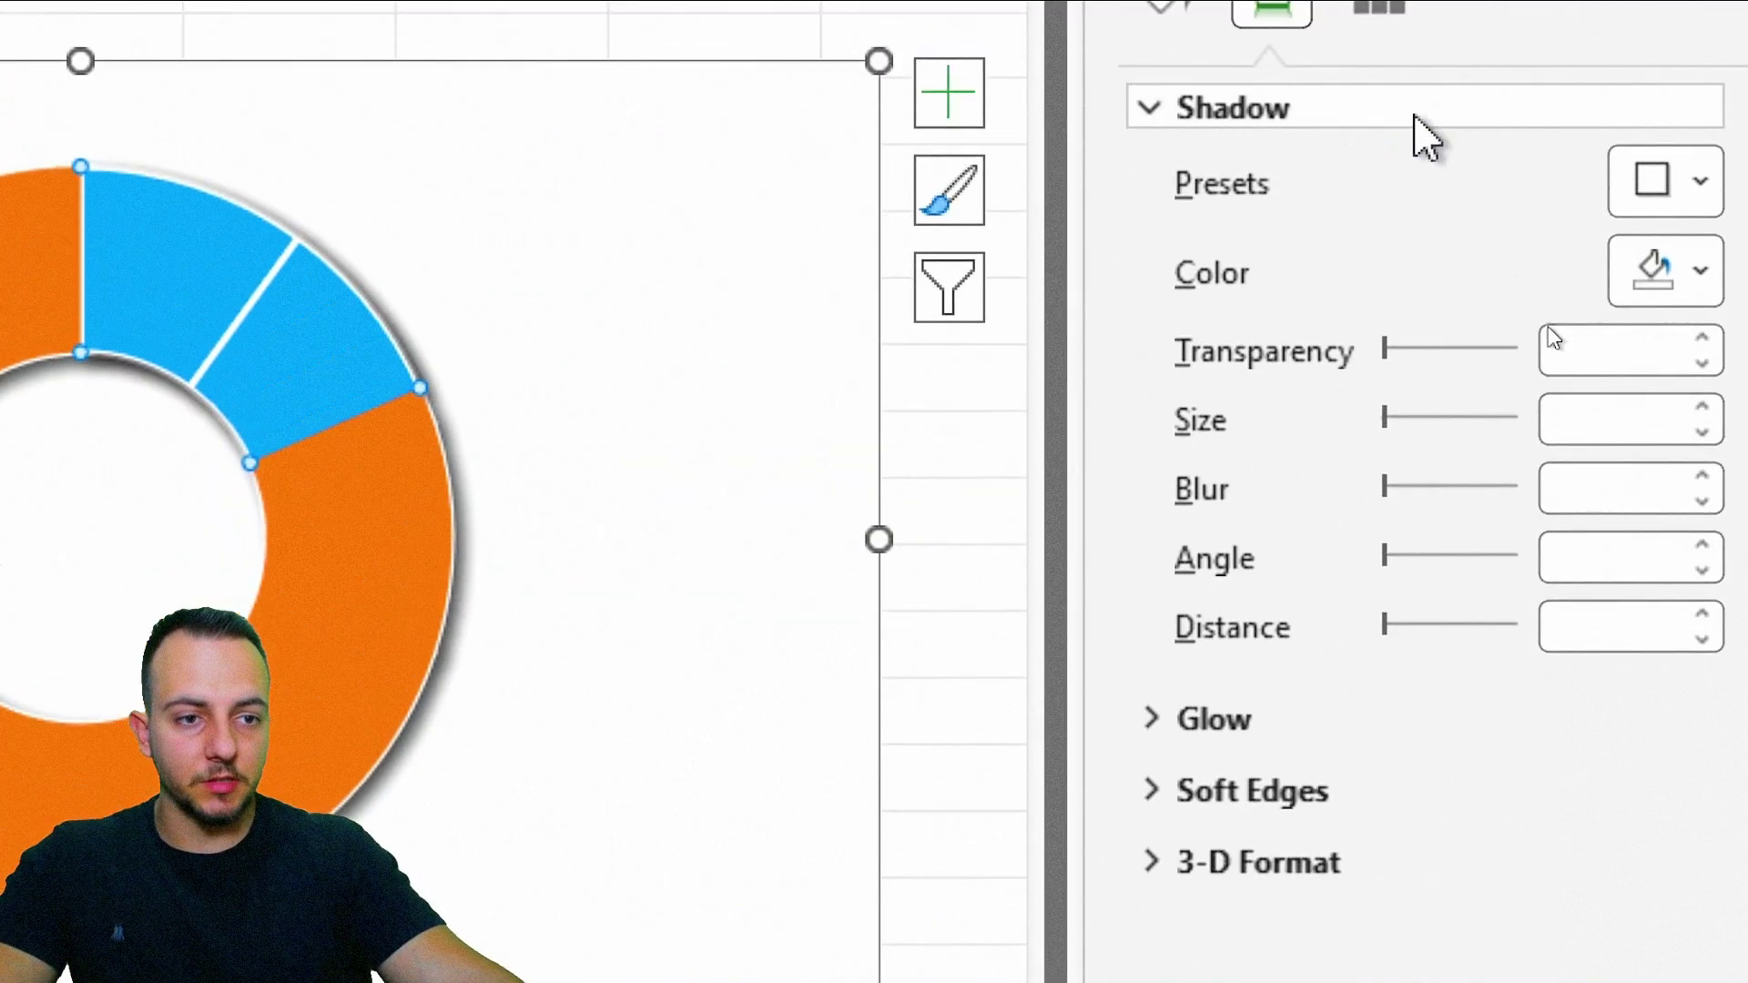
left_click(1156, 132)
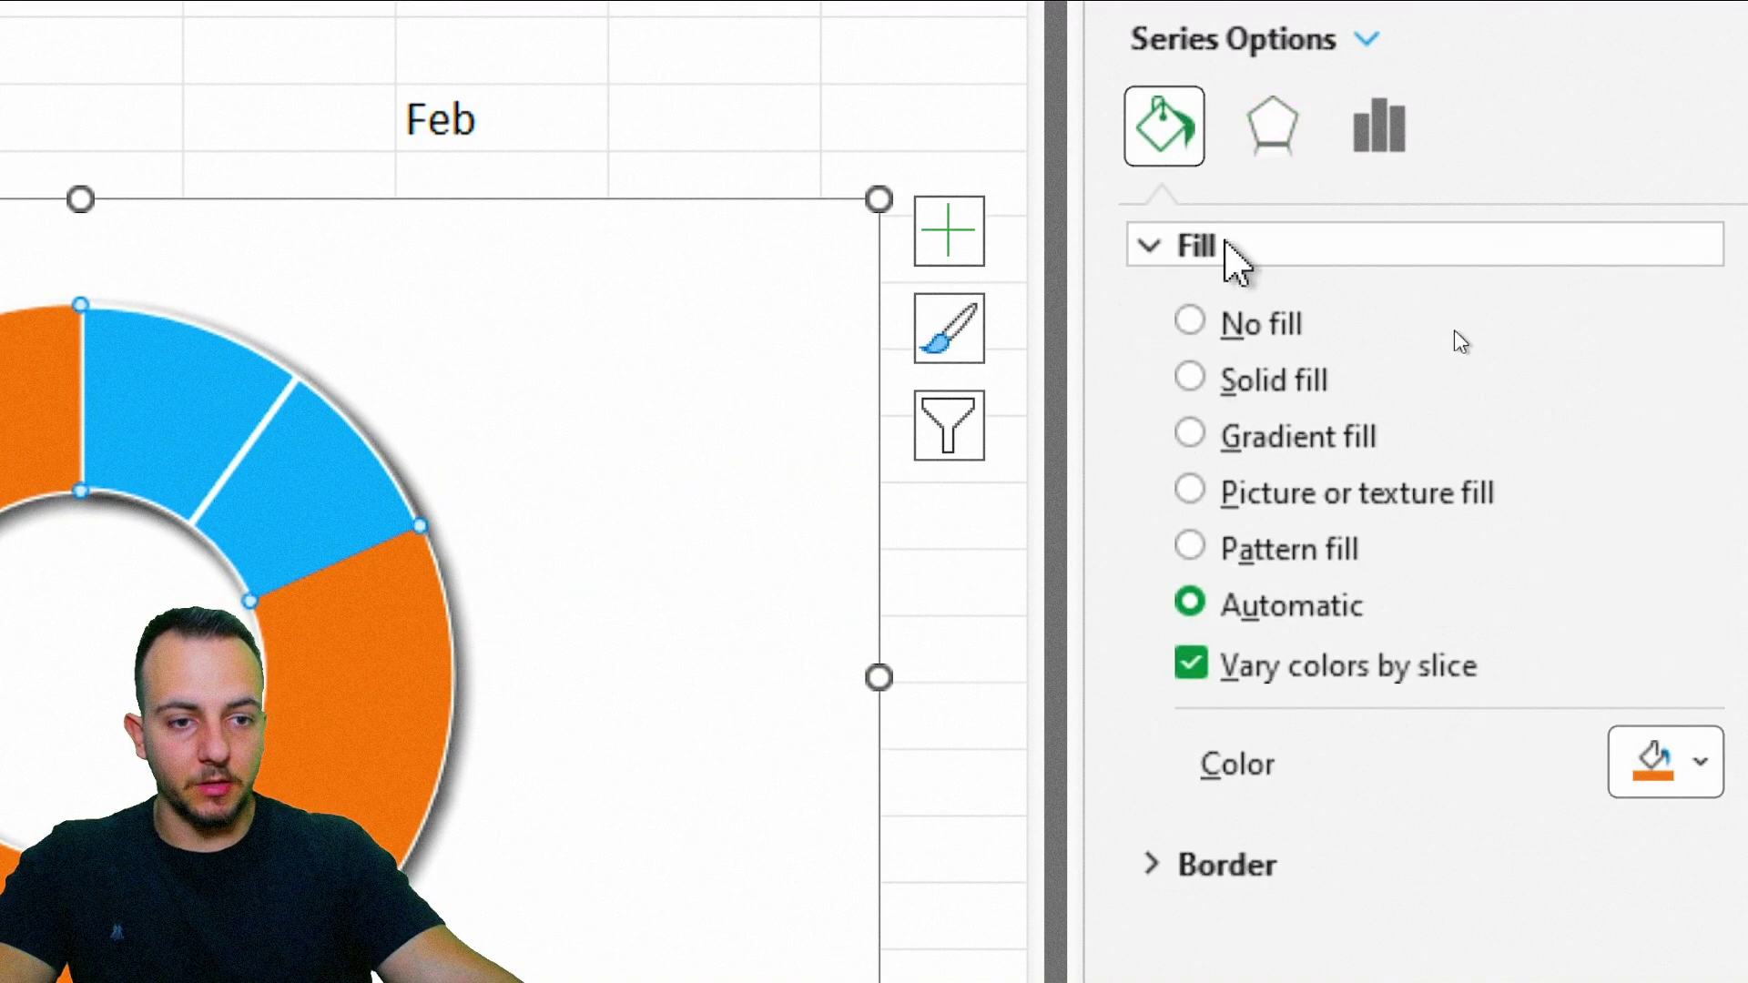
left_click(1279, 381)
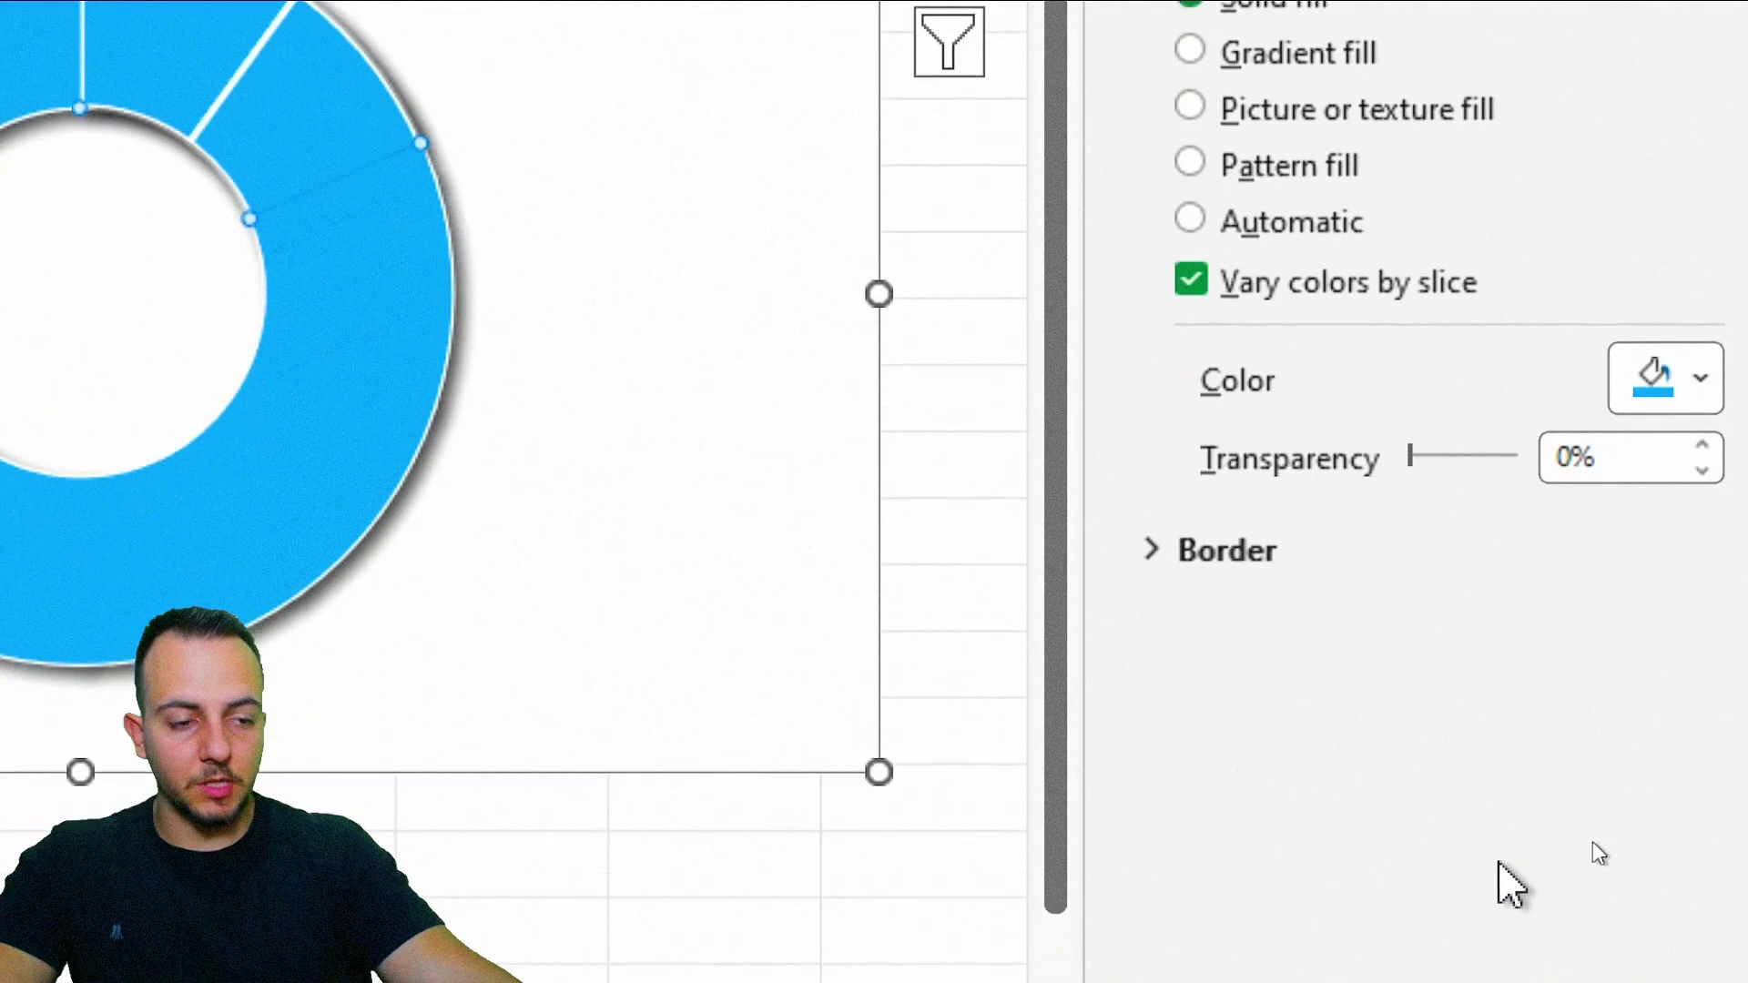
left_click(1586, 211)
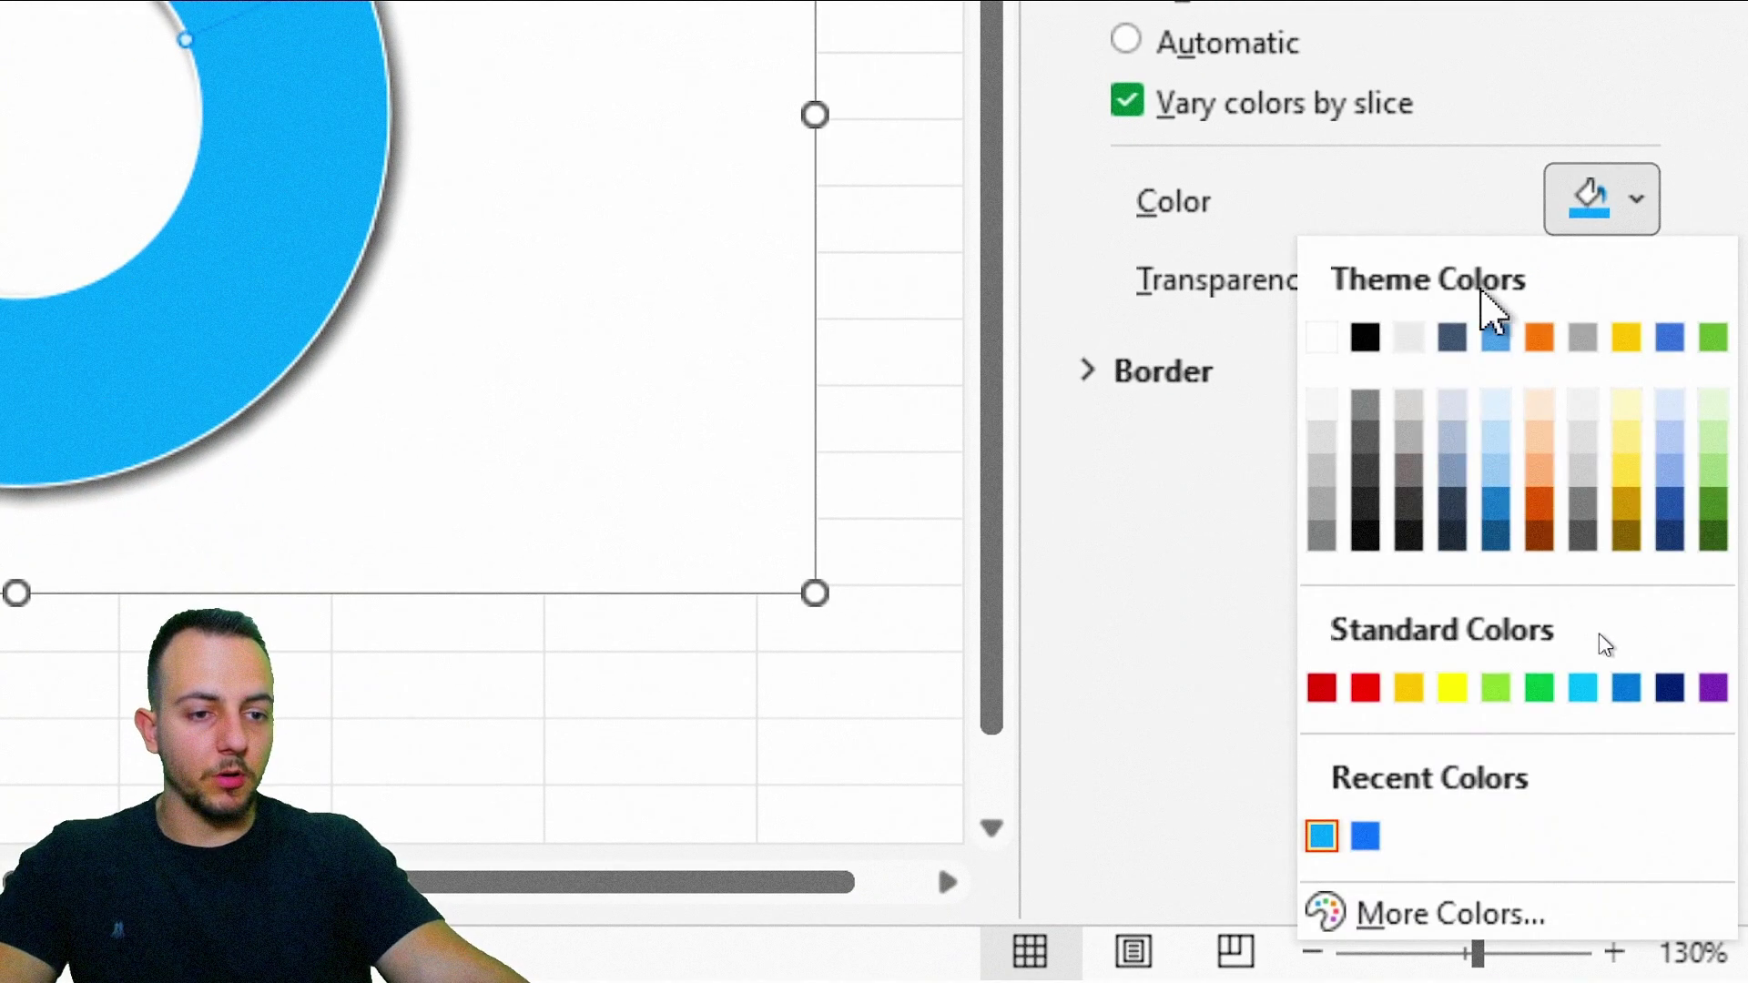
left_click(1368, 348)
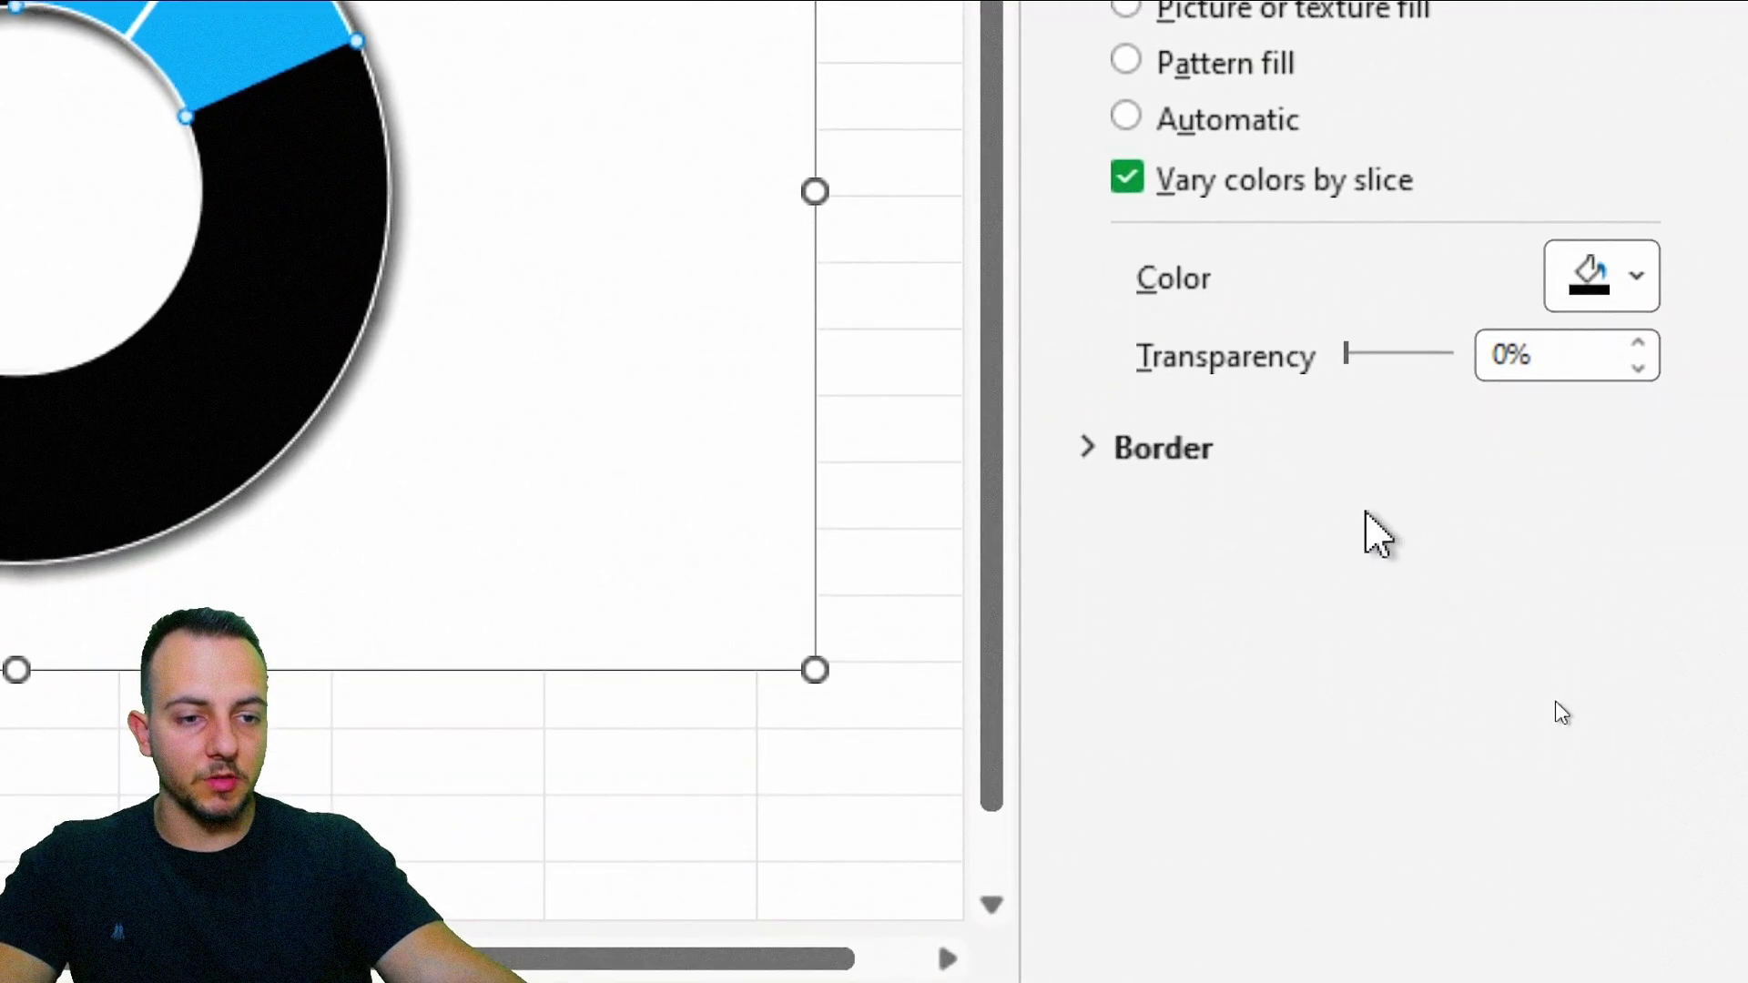
Step: Set the larger slice's black fill to about 40% transparency, close the formatting options and deselect the chart
left_click_drag(1347, 354, 1391, 358)
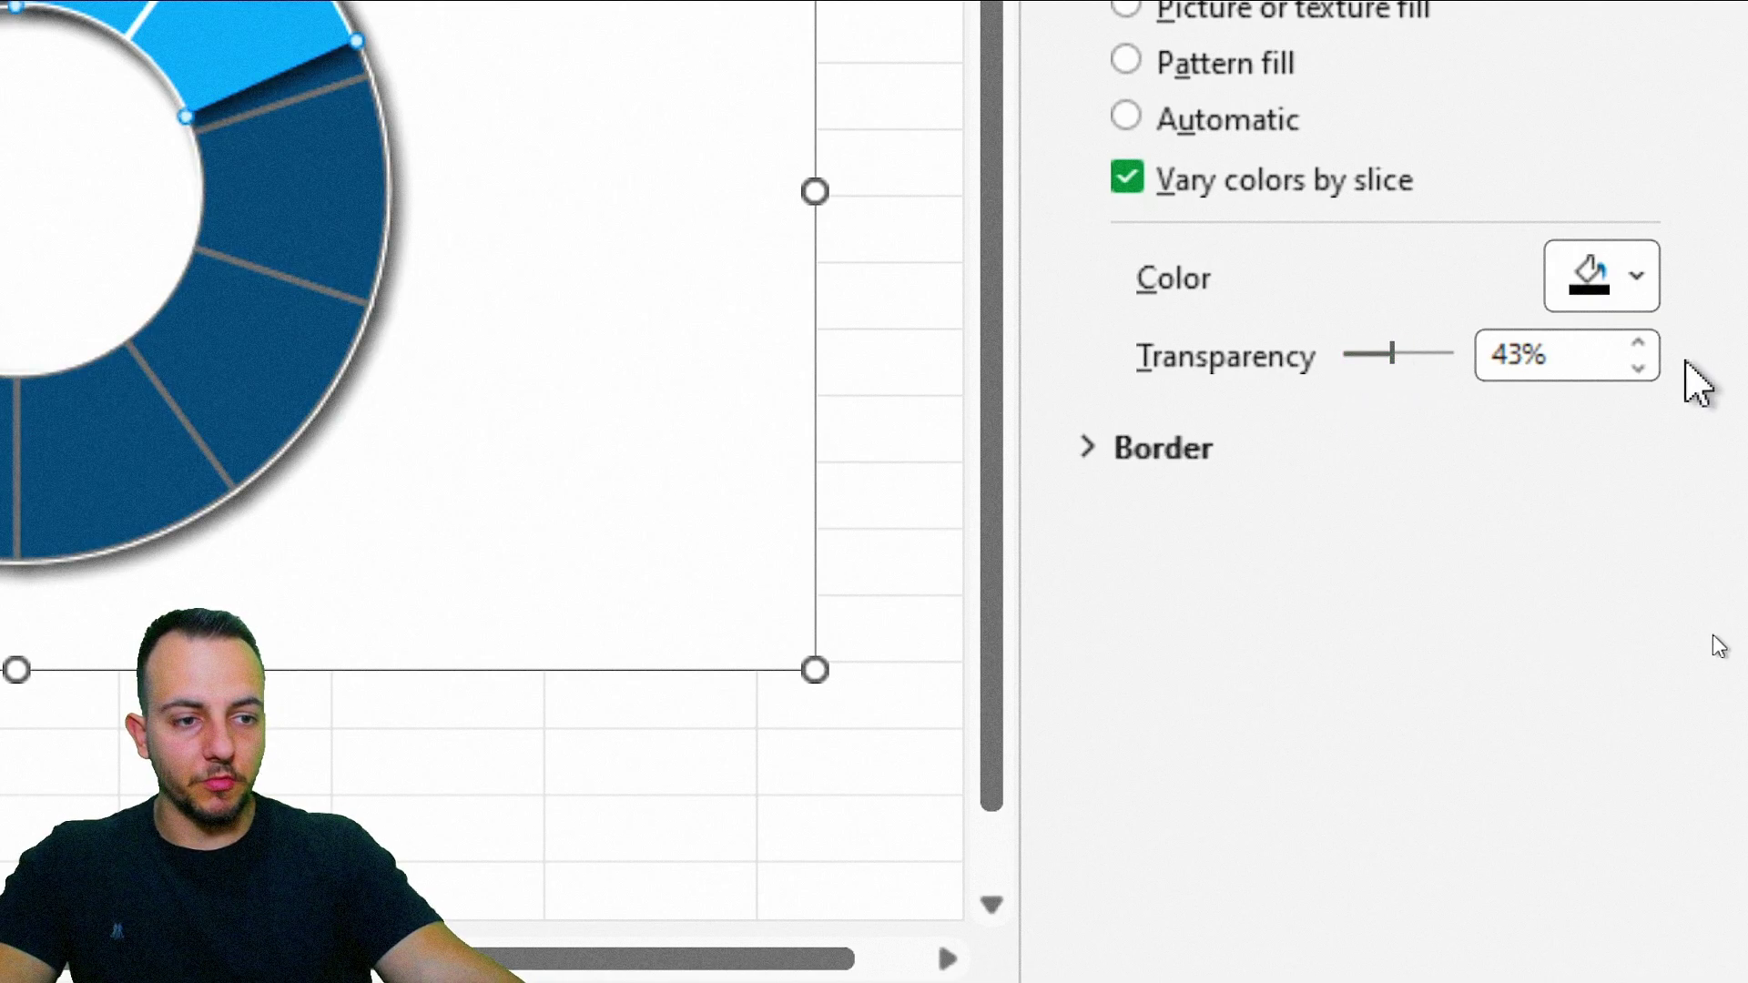
left_click(1638, 369)
left_click(1638, 369)
left_click(1638, 369)
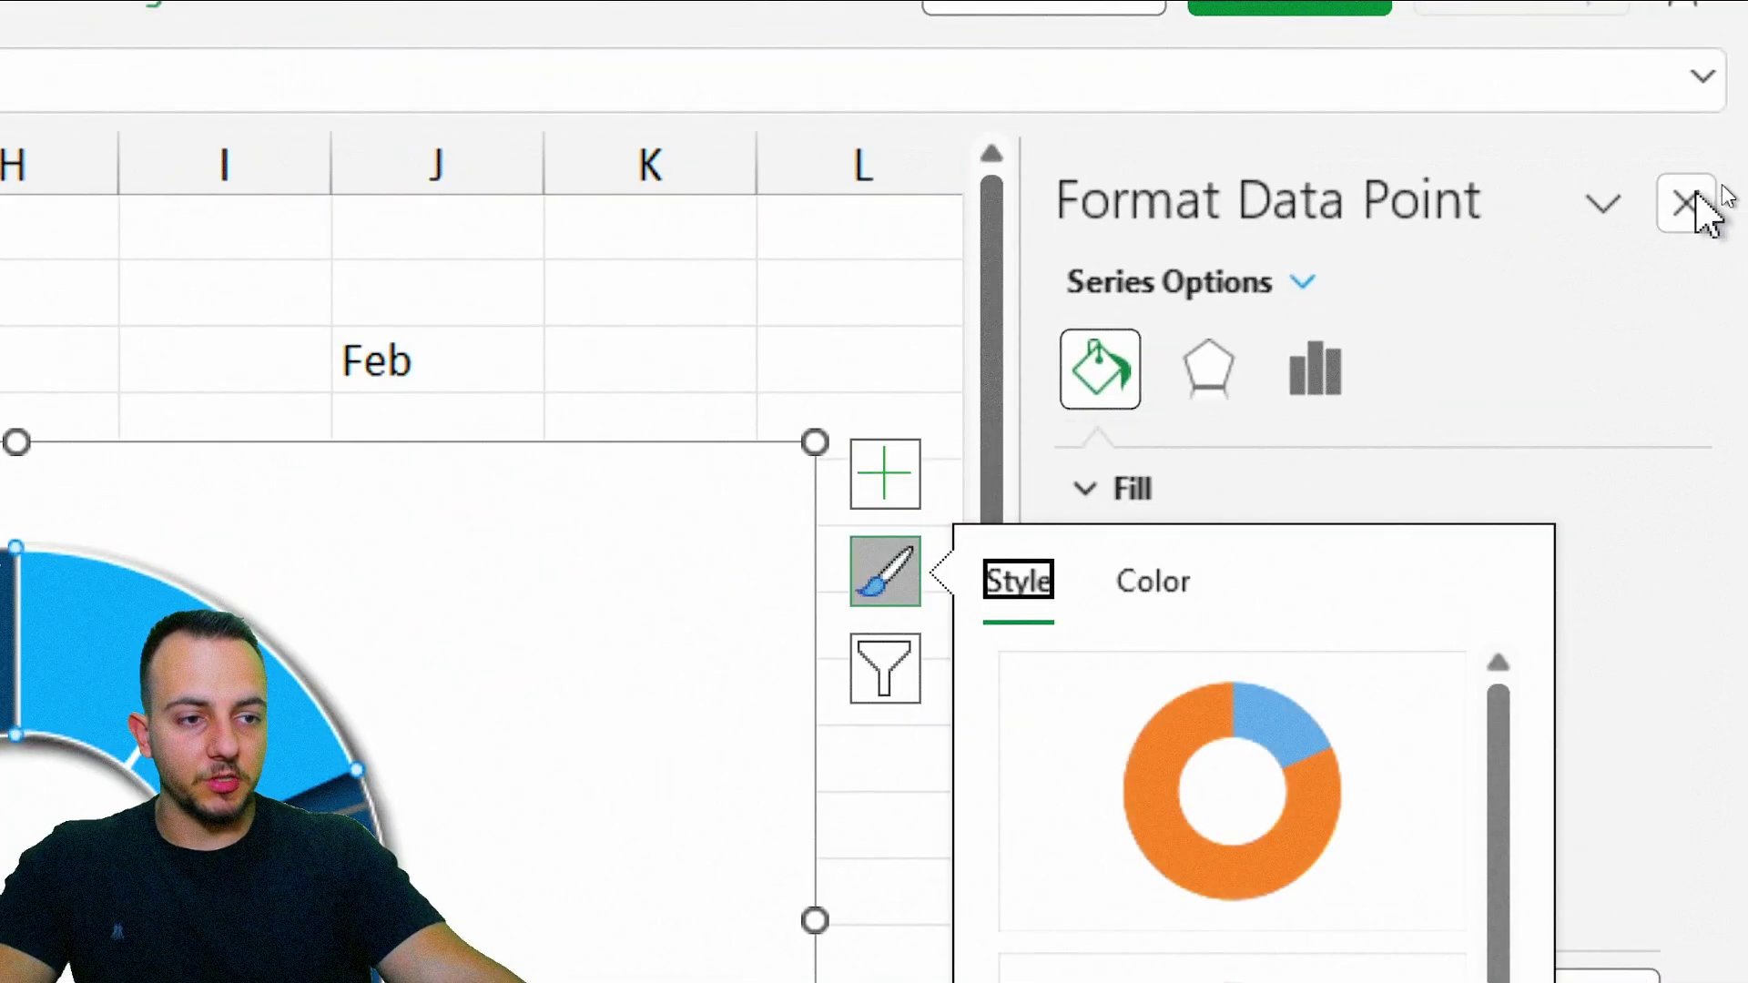
left_click(1718, 191)
left_click(773, 339)
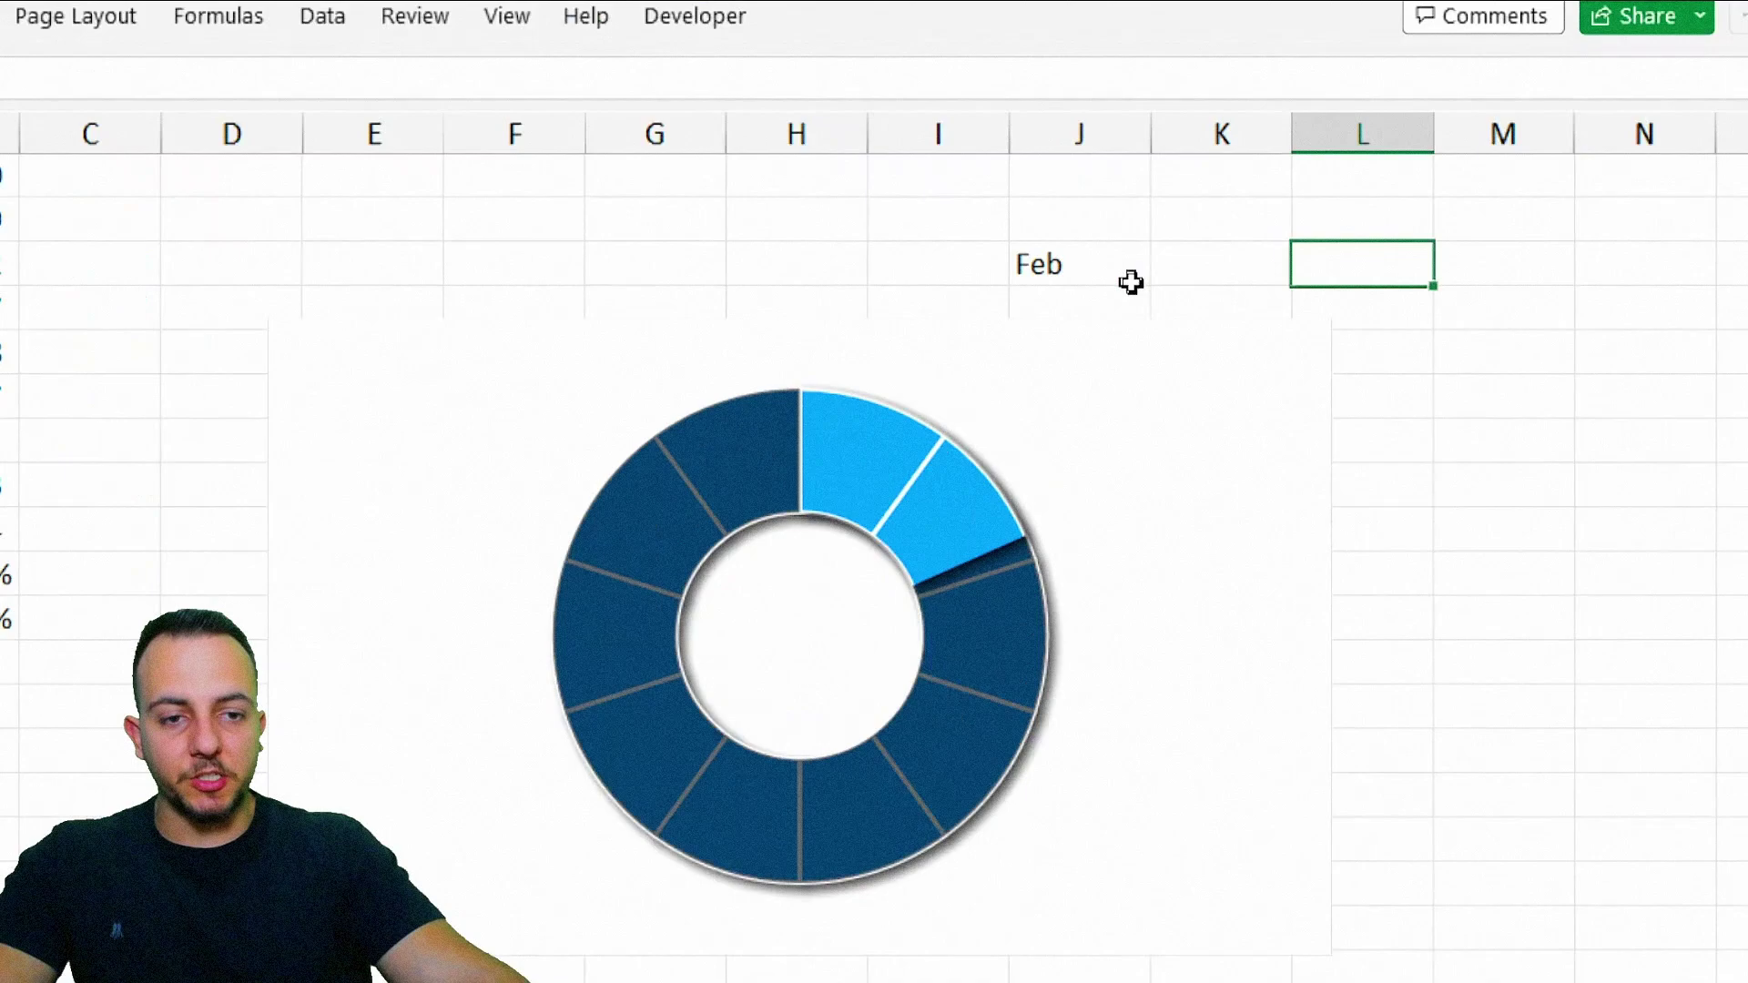
Step: Switch the month in the J3 drop-down list to Mar, Jan and finally May to test the chart
left_click(1102, 271)
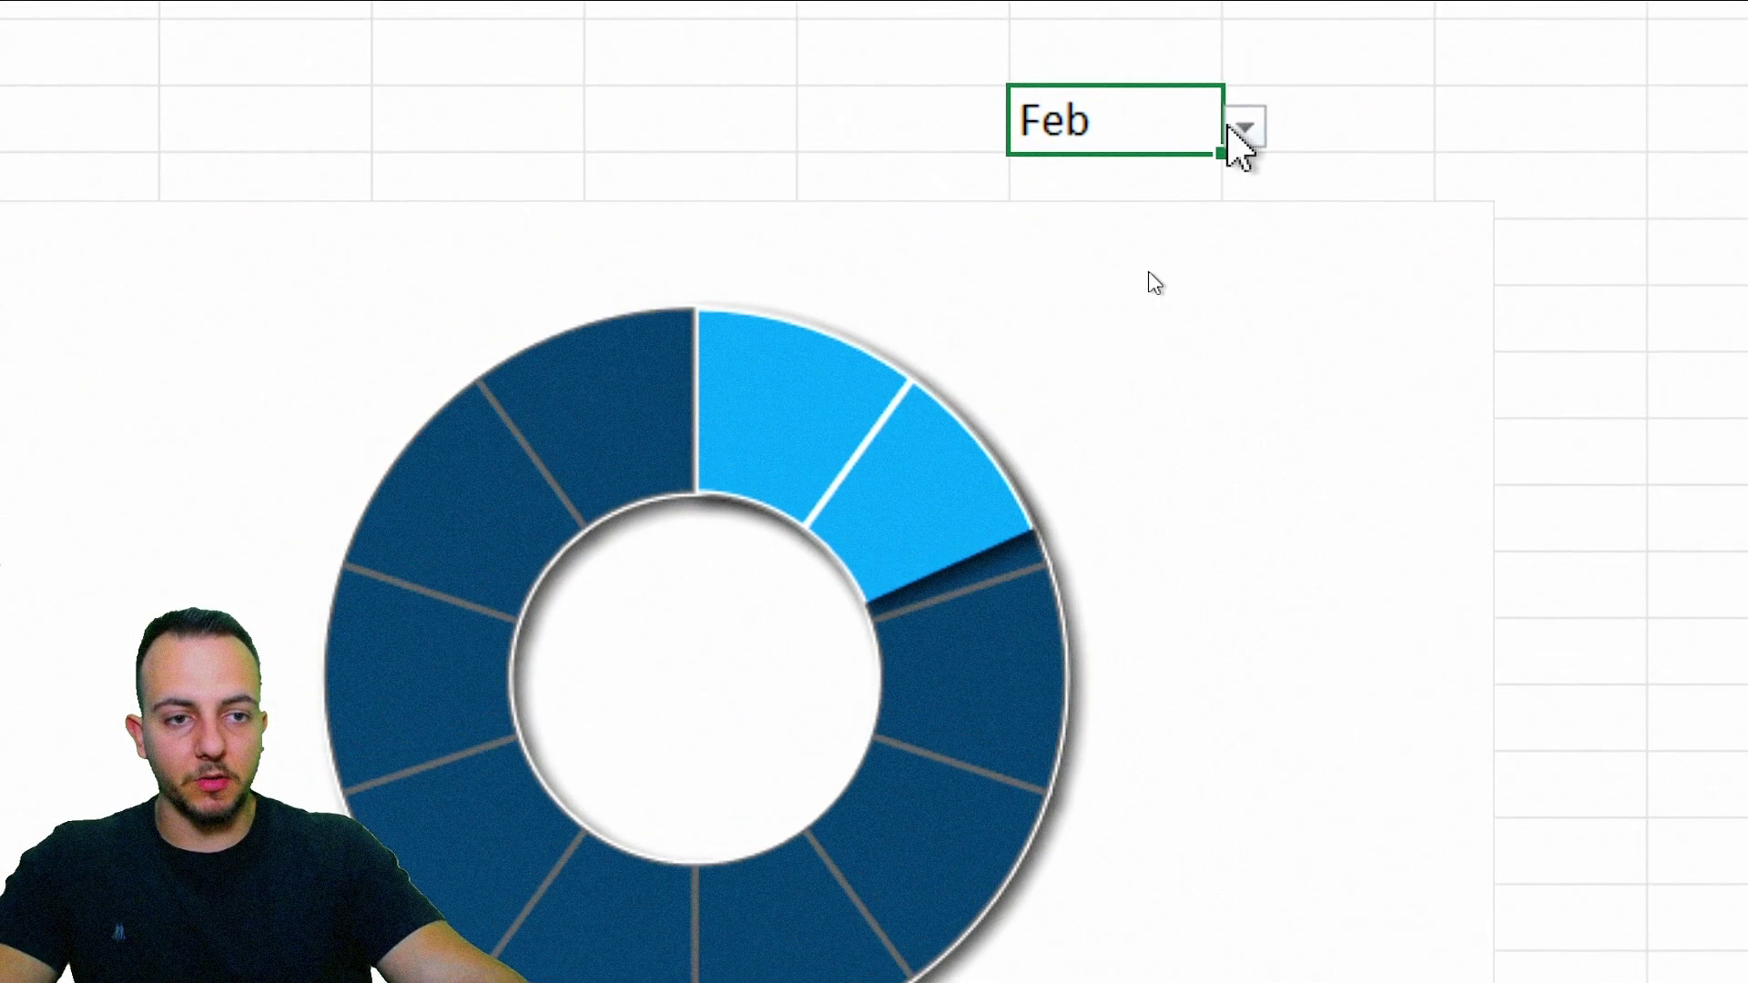
left_click(1196, 99)
left_click(1092, 270)
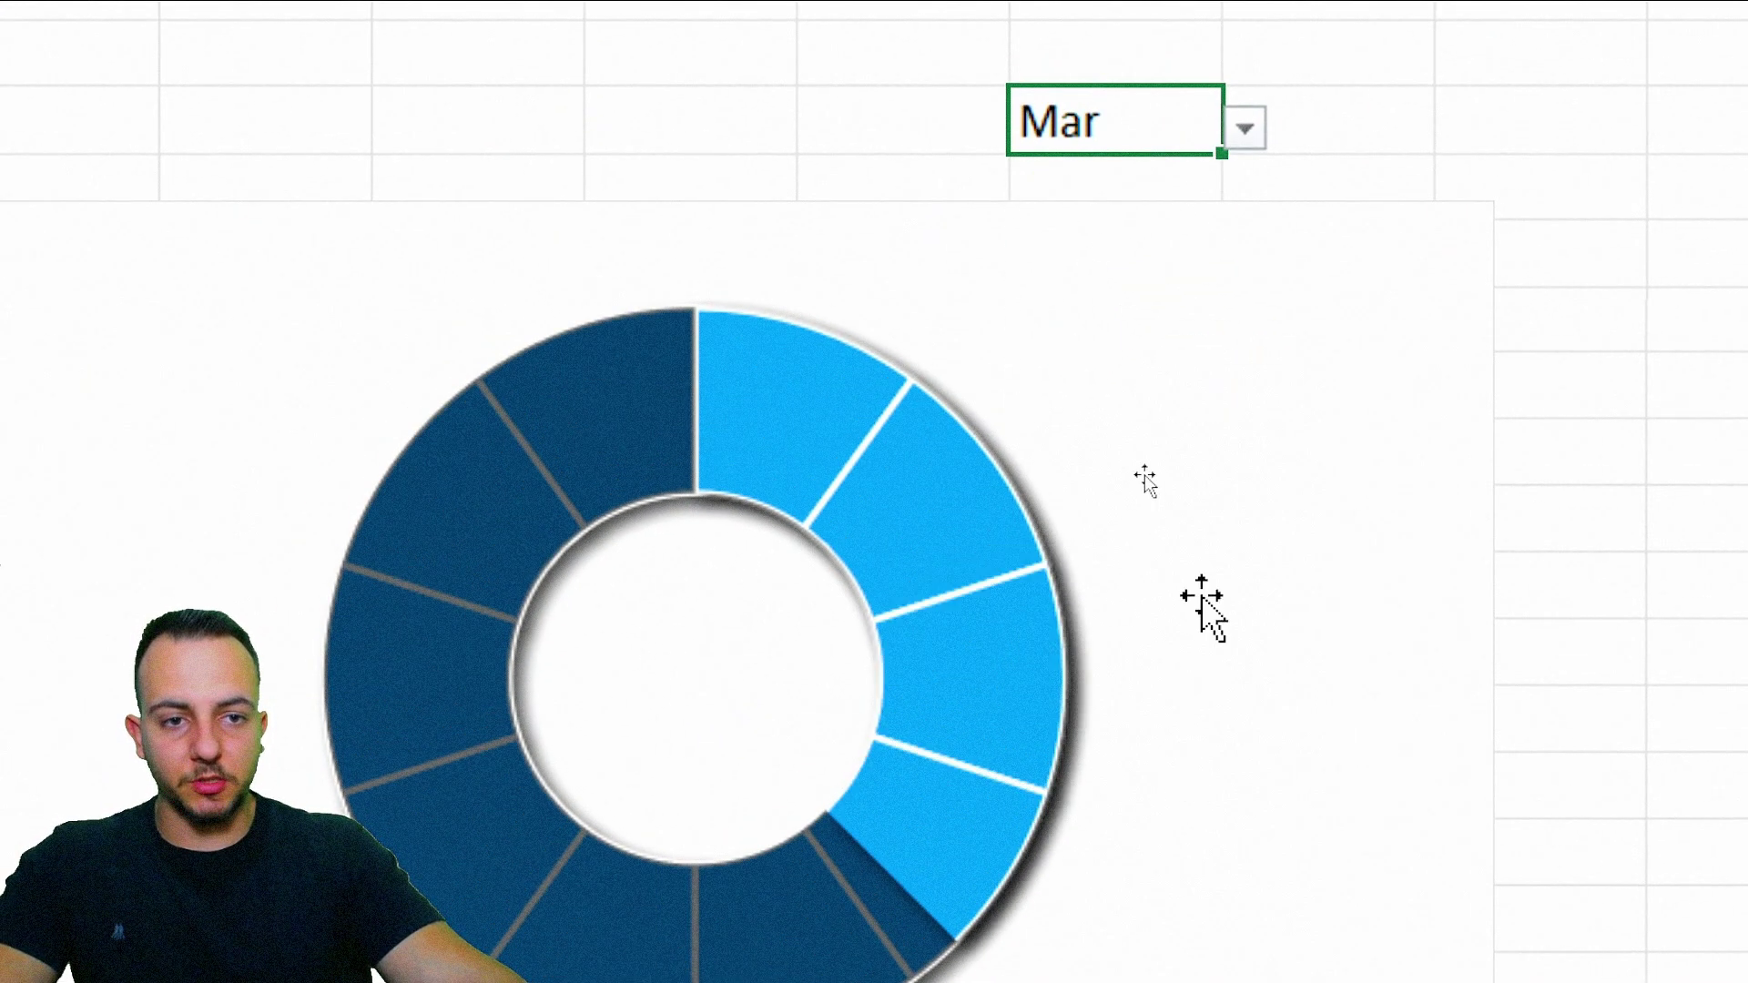
left_click(1244, 128)
left_click(1175, 180)
left_click(1245, 127)
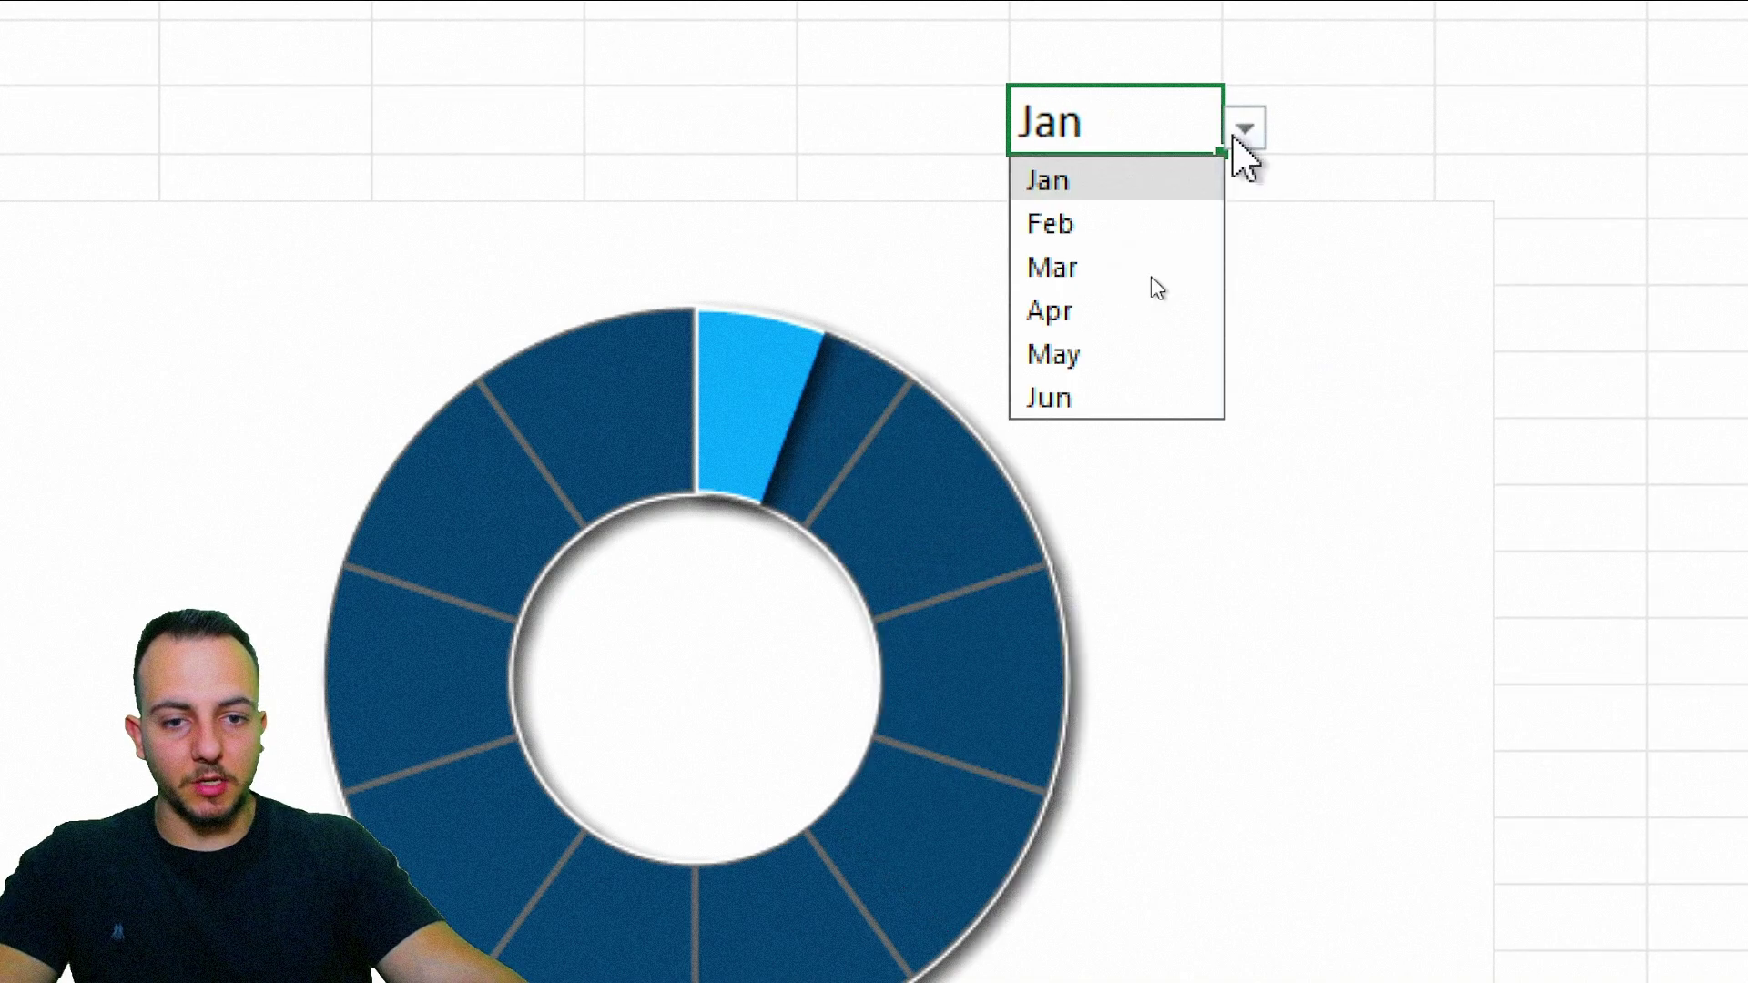
left_click(1093, 356)
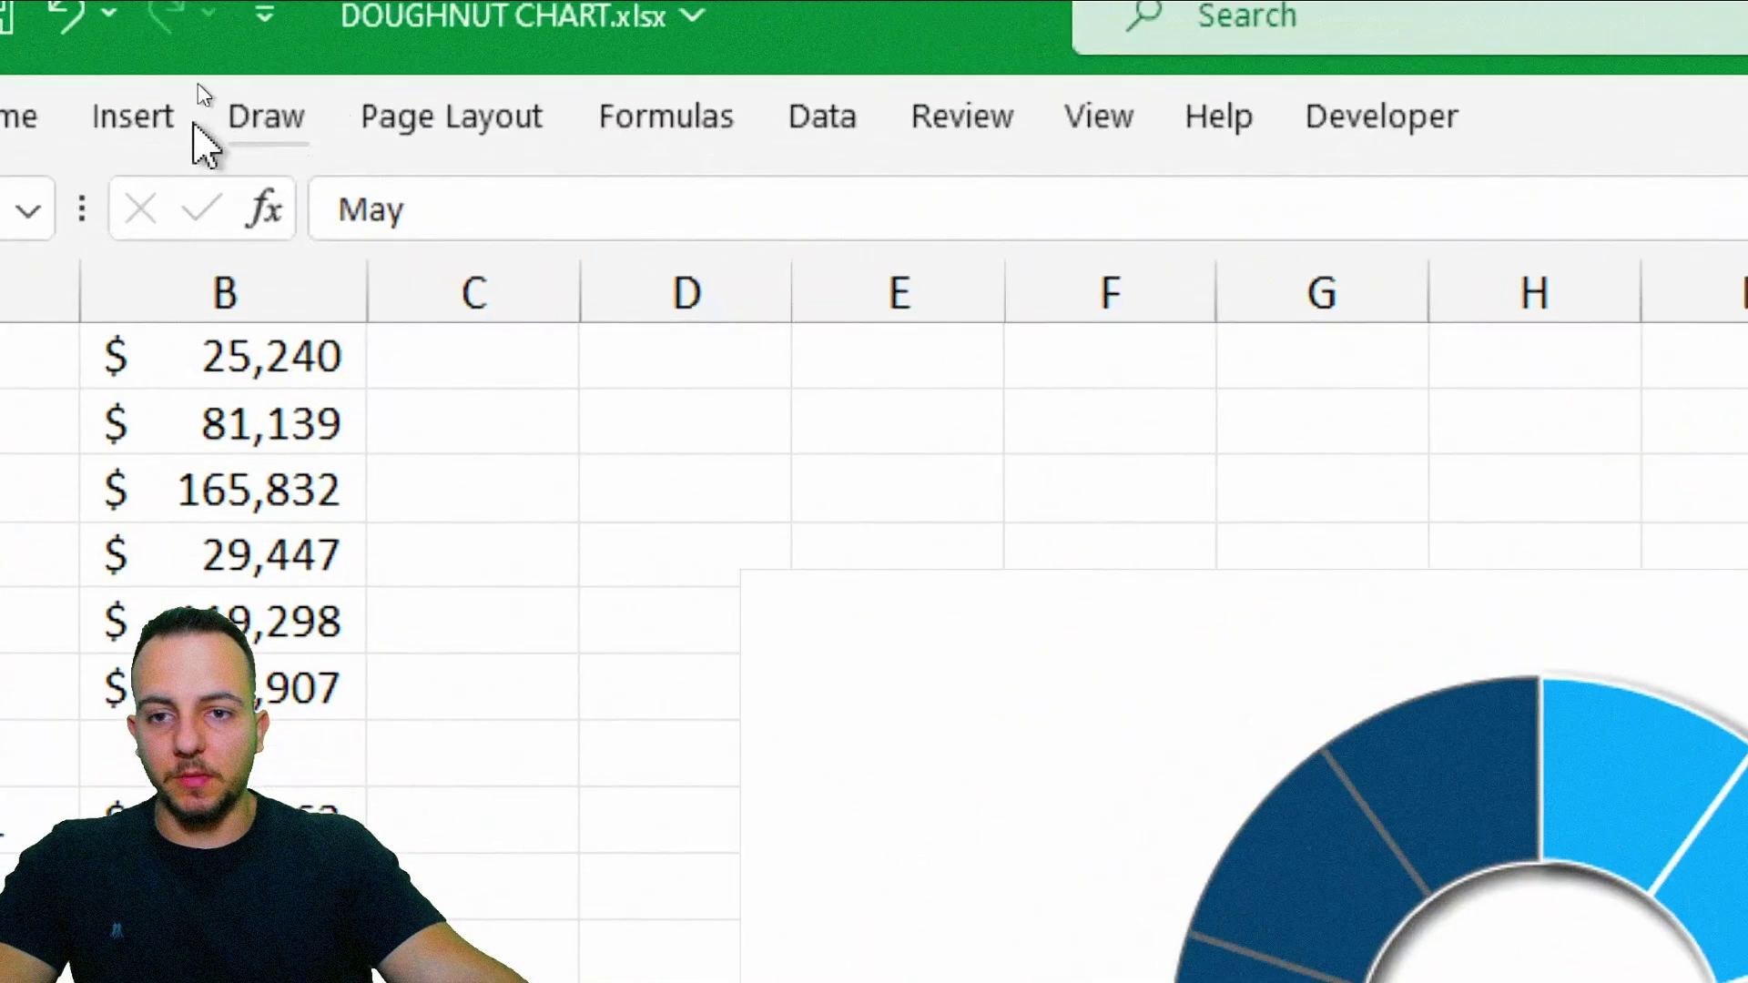
Step: Insert an empty text box across the doughnut's center hole
left_click(182, 84)
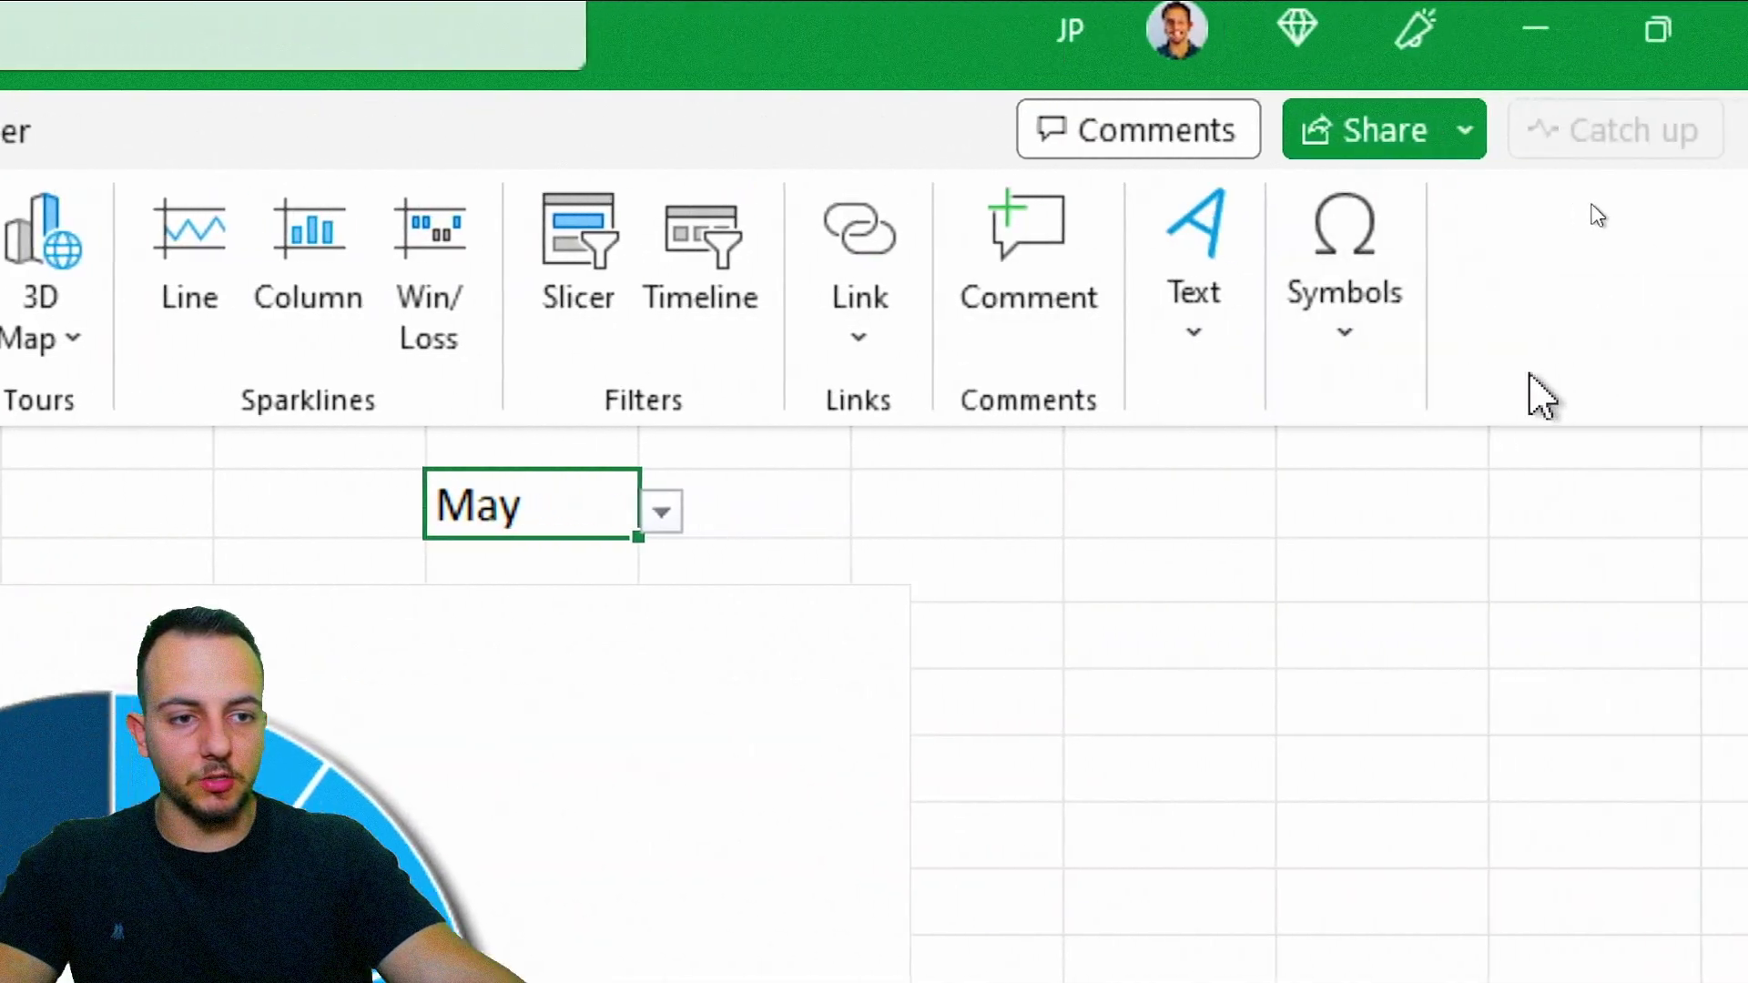
left_click(1747, 337)
left_click(1747, 474)
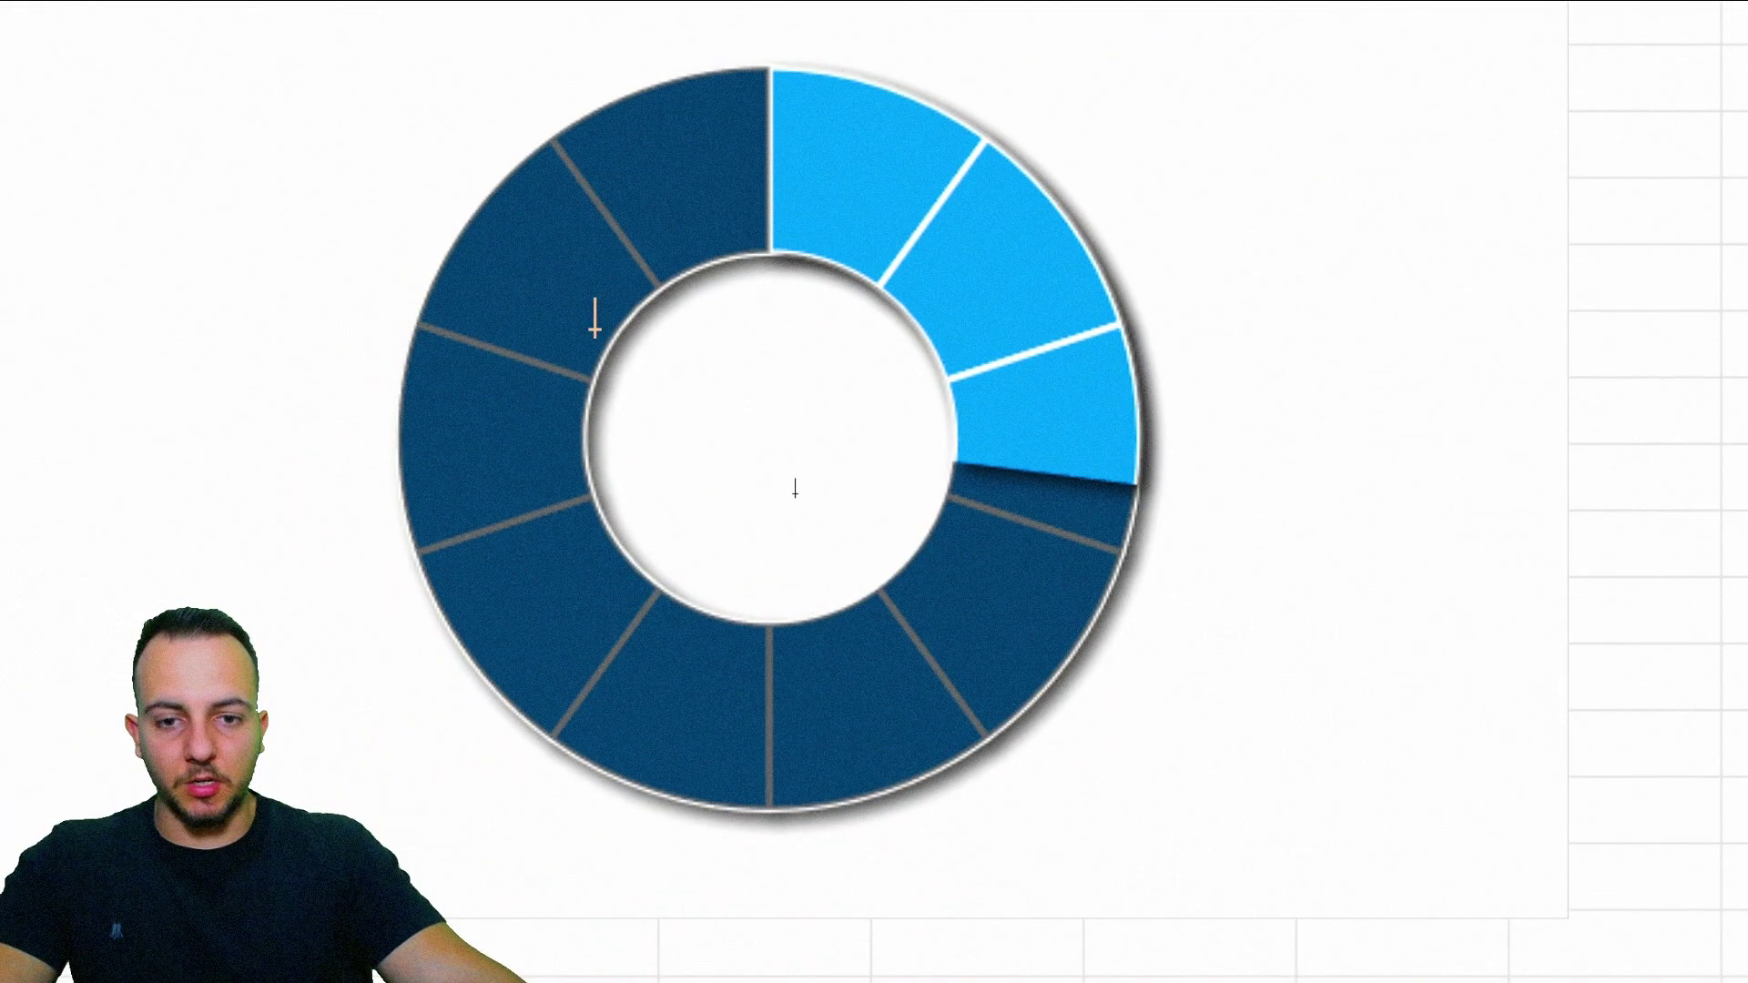
left_click_drag(592, 328, 962, 537)
left_click_drag(733, 329, 722, 330)
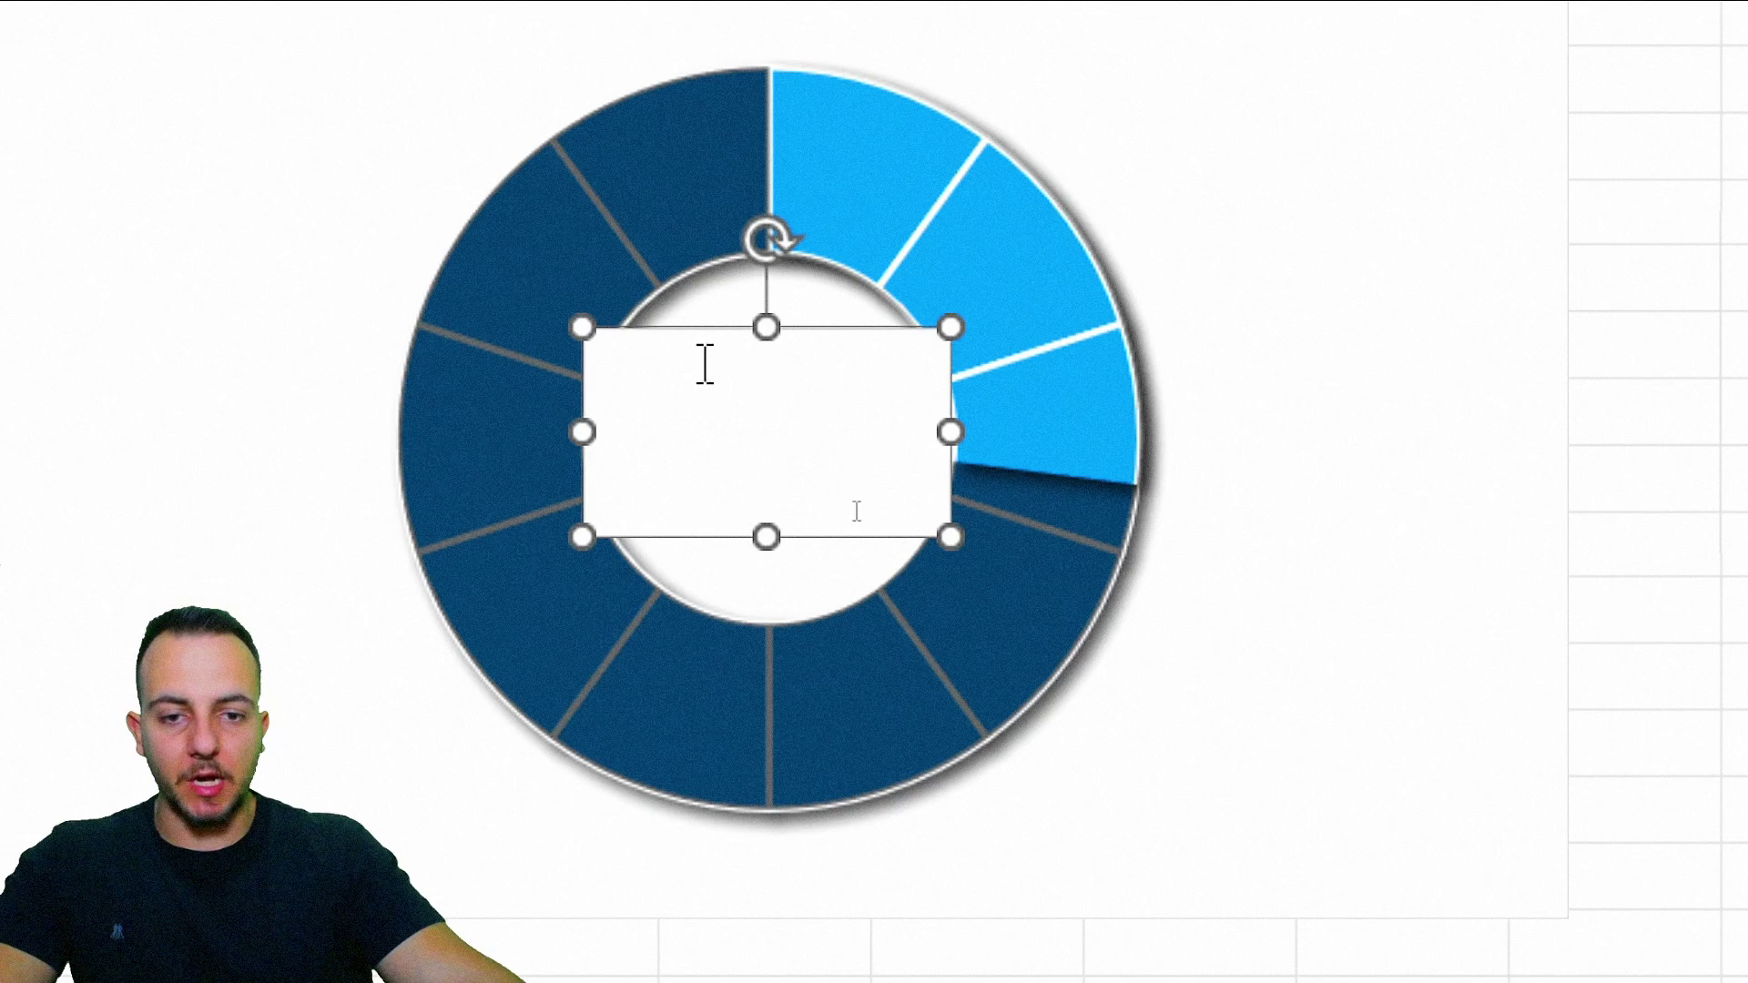
left_click(720, 391)
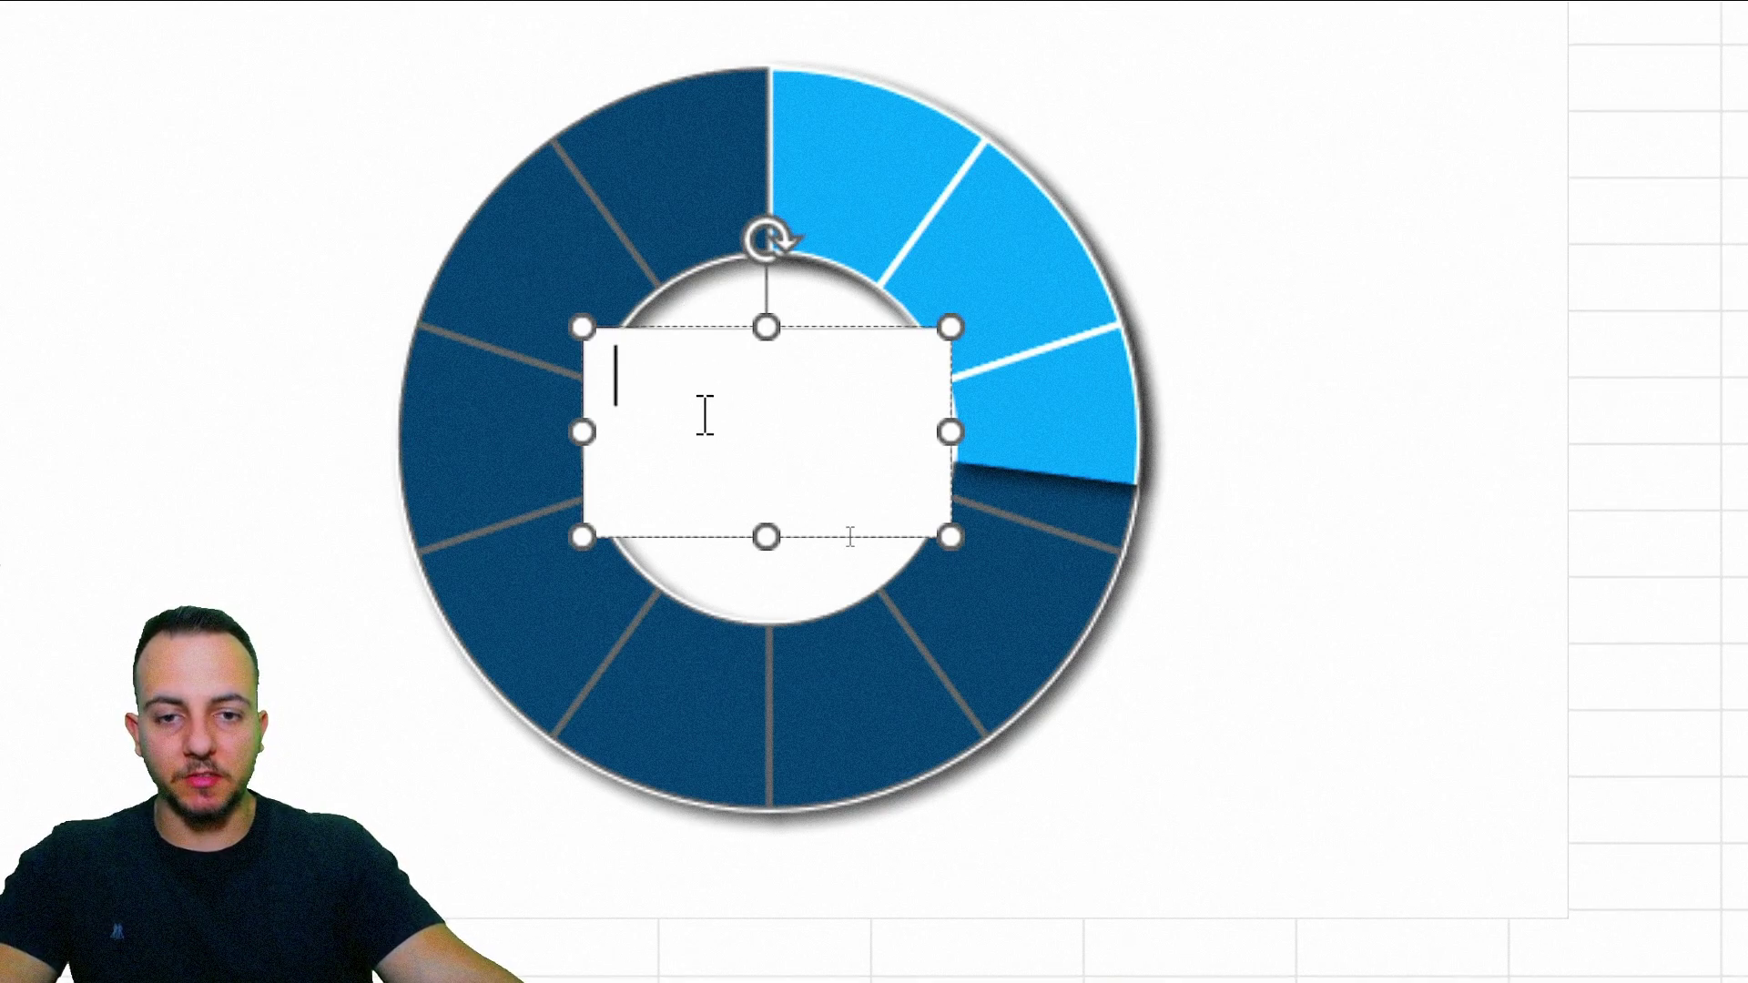
Step: Link the text box to the percentage in cell B10 with the formula =$B$10
left_click(722, 326)
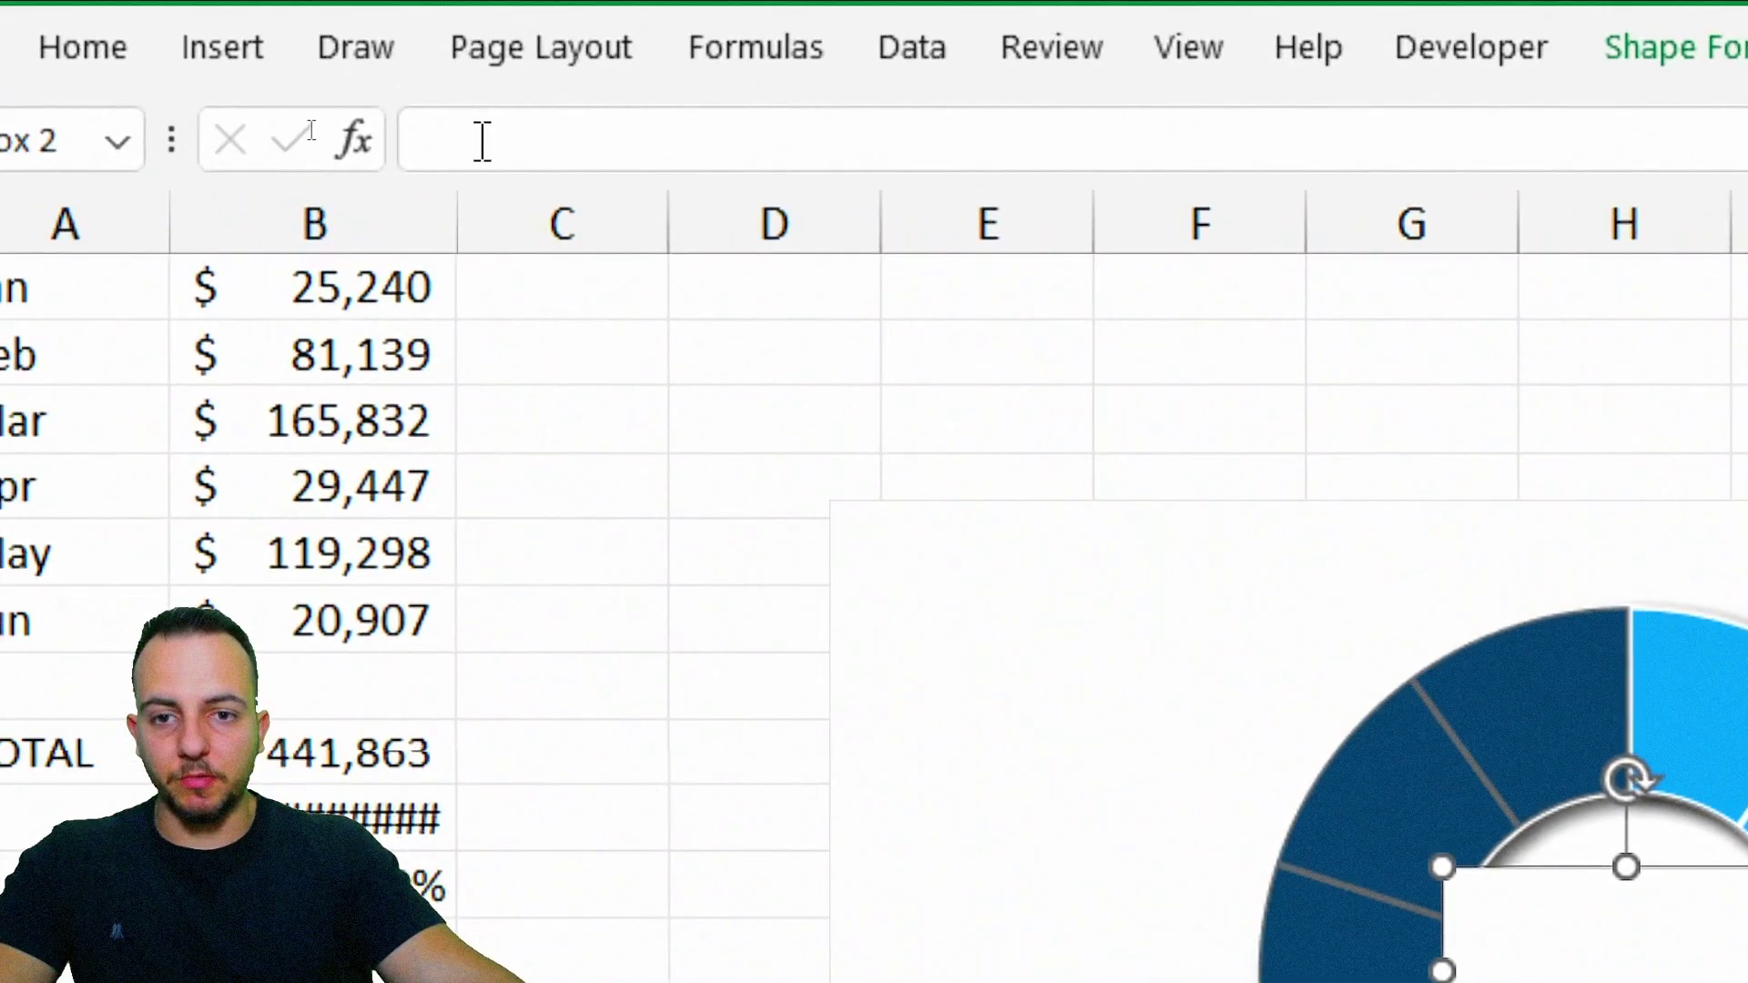
left_click(498, 143)
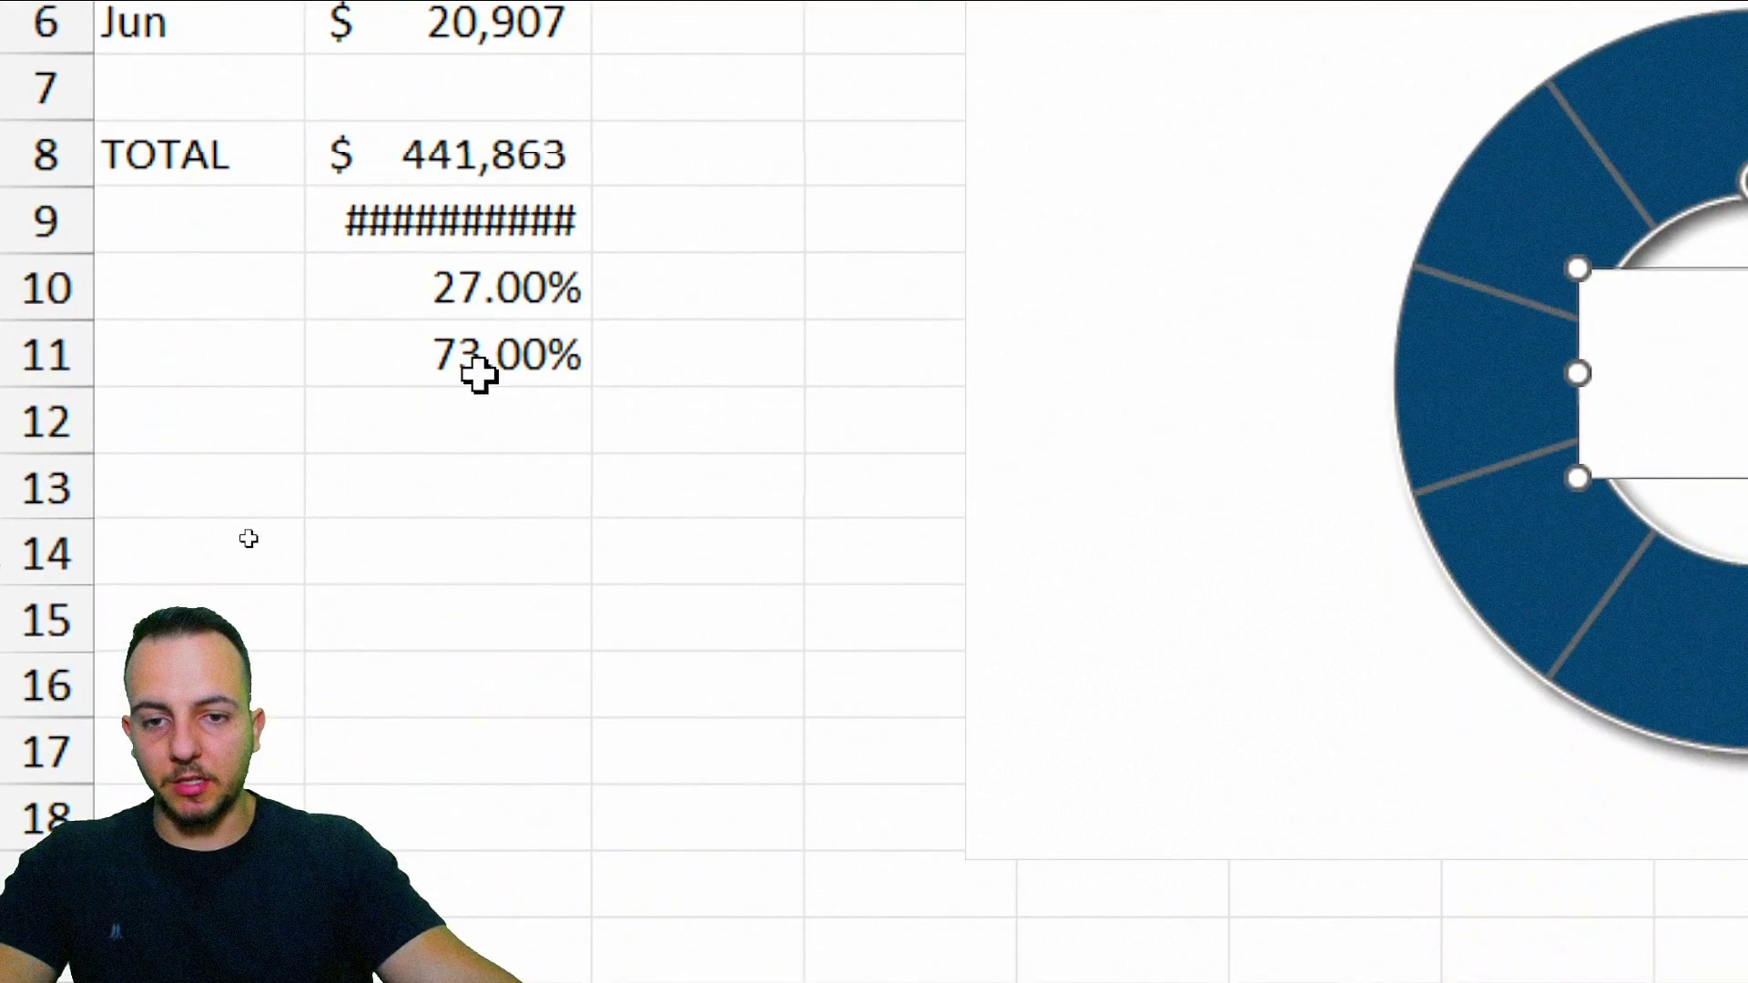
left_click(275, 886)
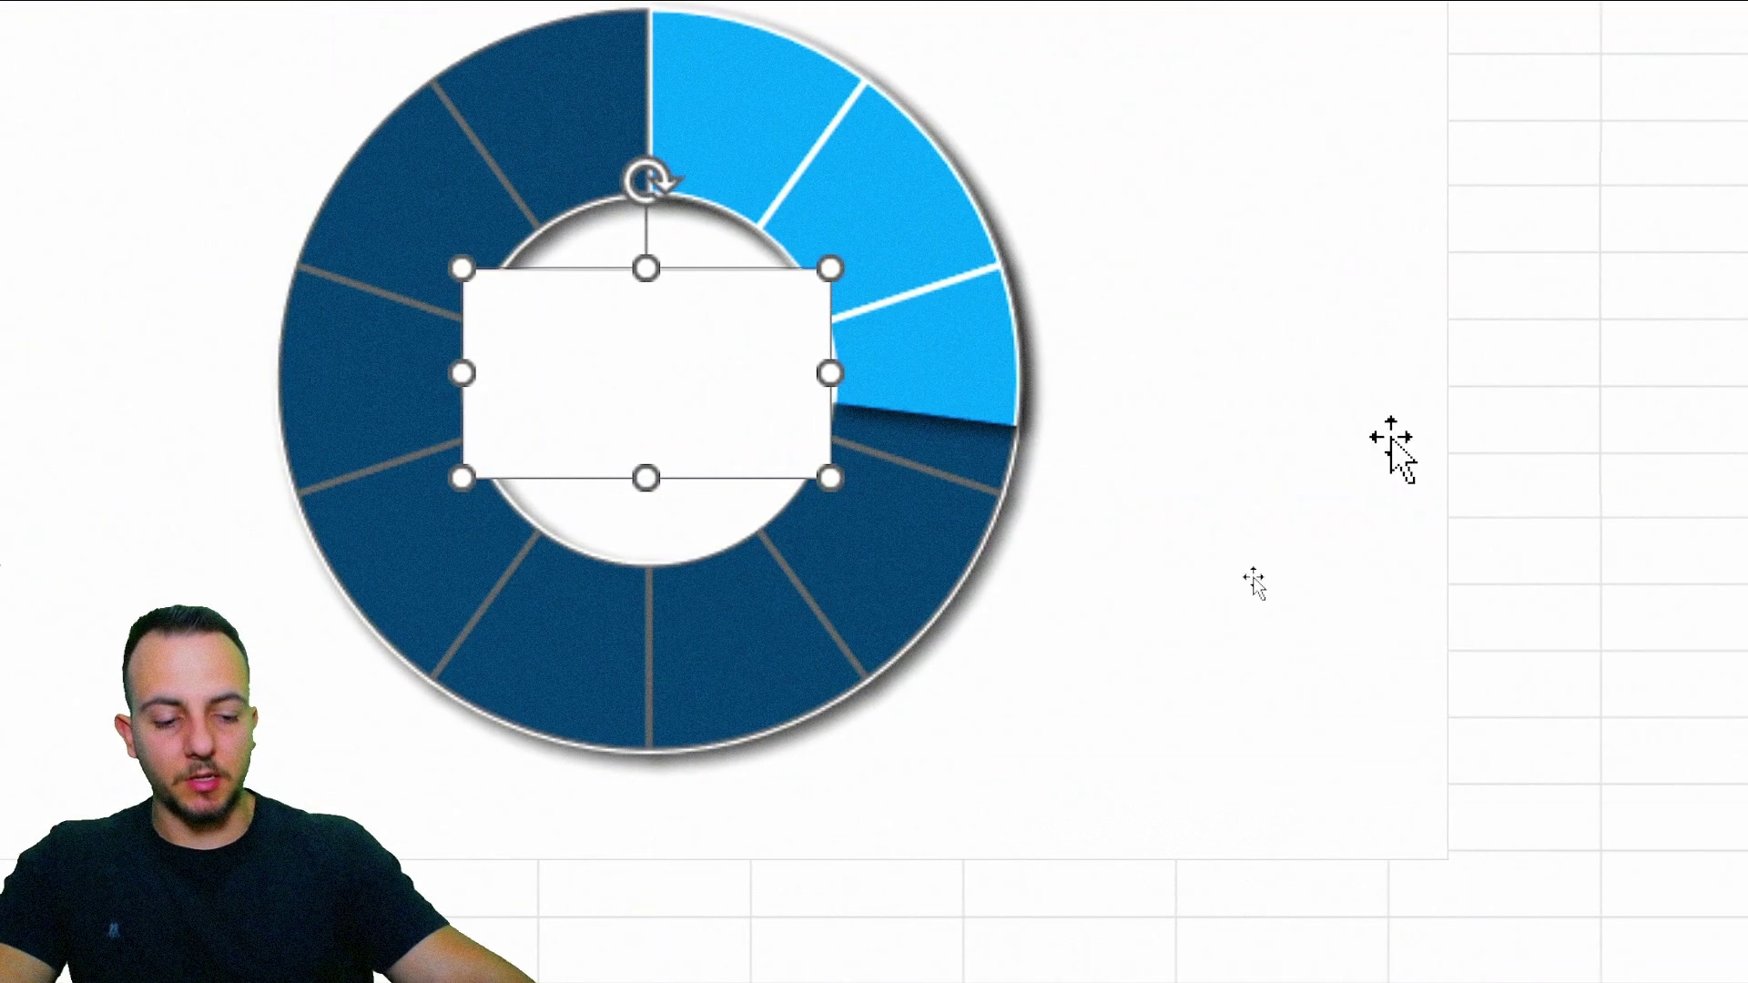
key("Return")
left_click(1289, 473)
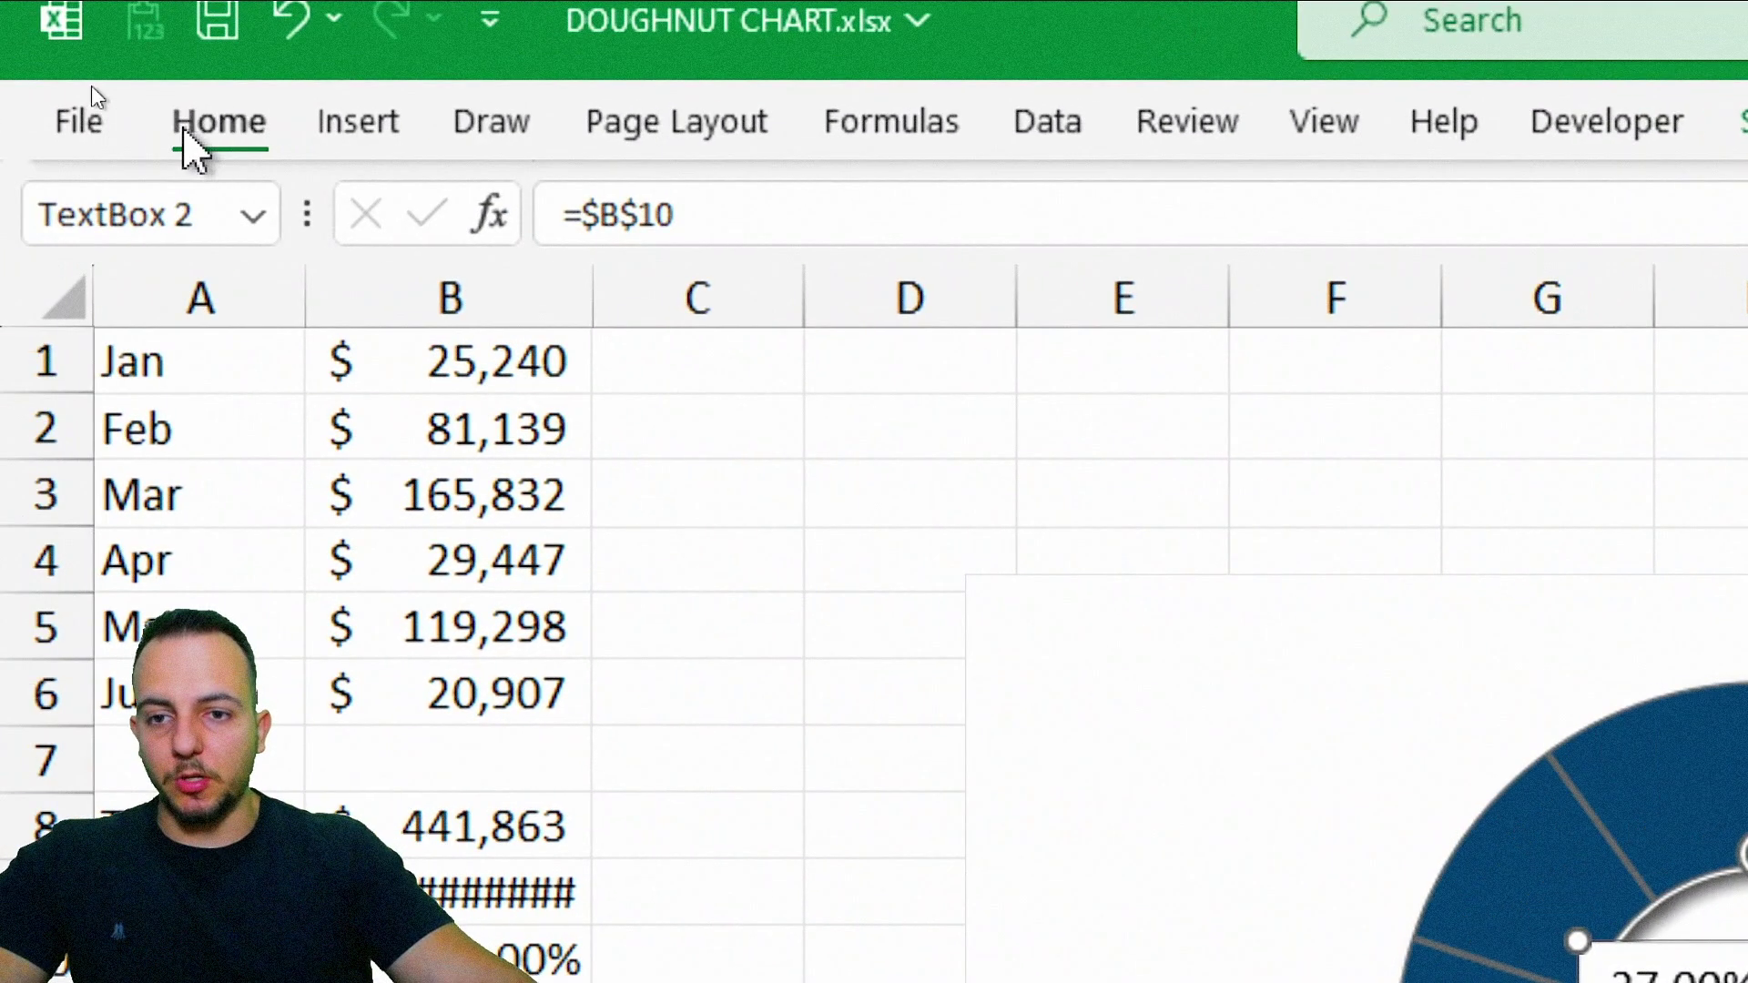
Step: Center the text box's content vertically and horizontally and set its font size to 18
left_click(193, 137)
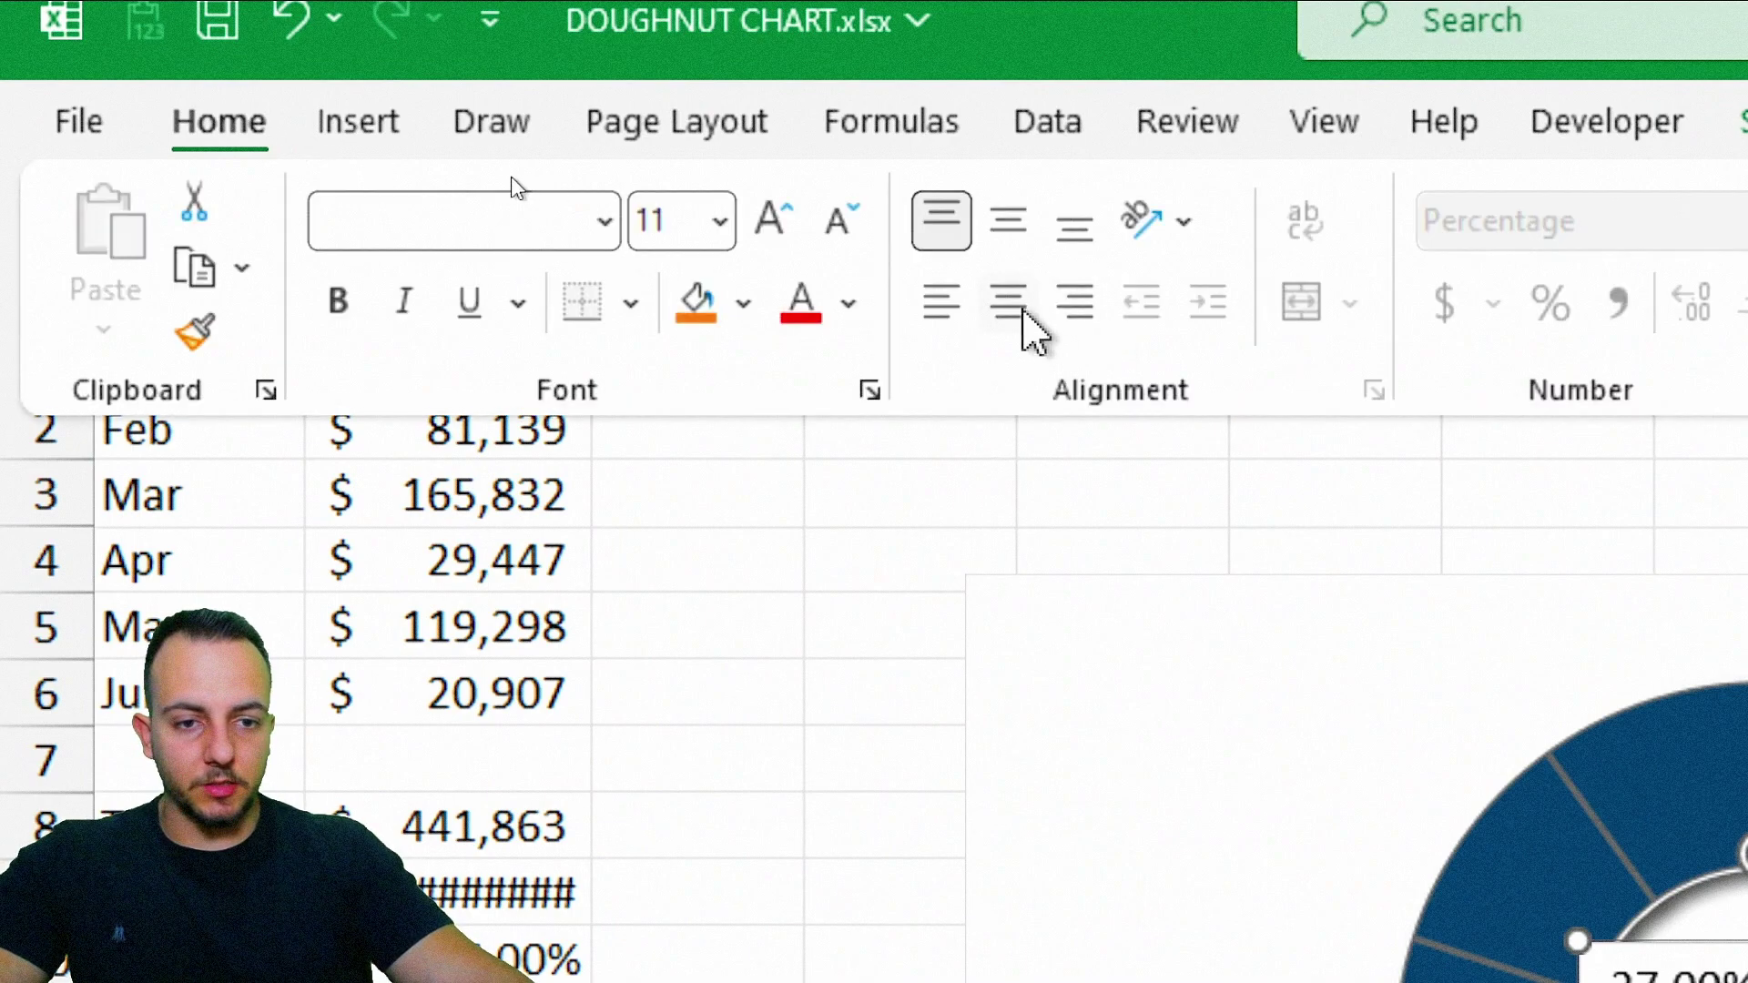
left_click(1011, 224)
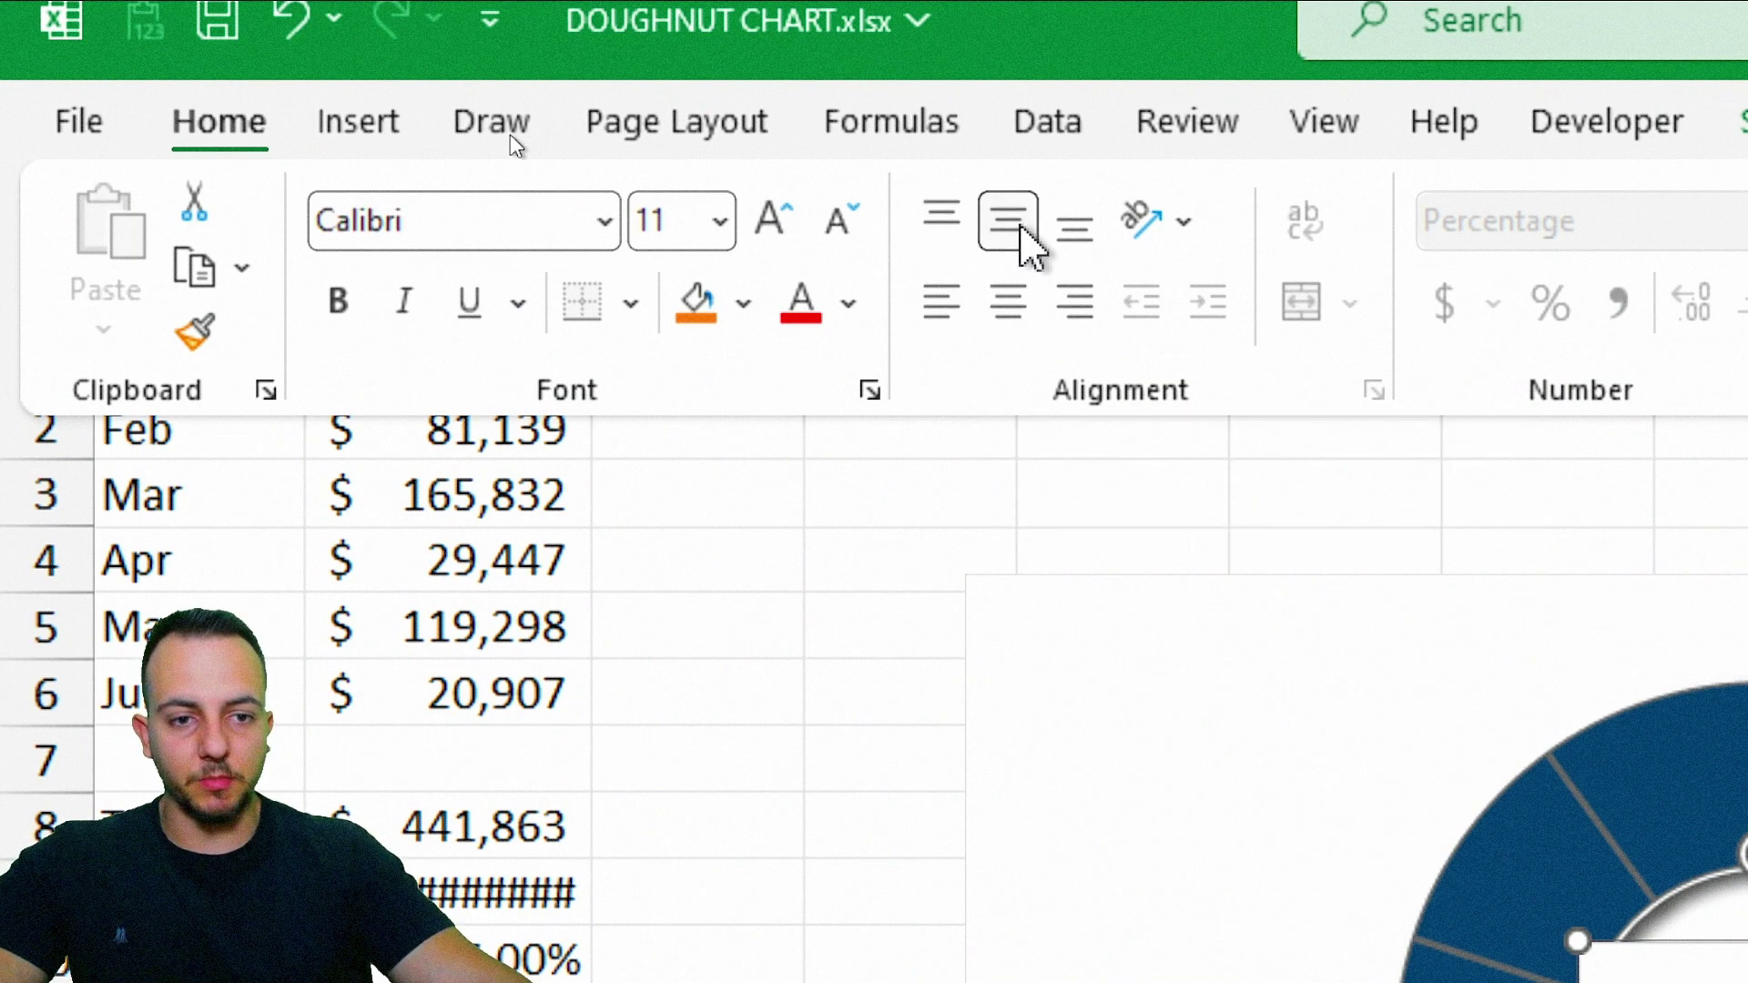
left_click(1009, 307)
left_click(774, 224)
left_click(774, 223)
left_click(774, 223)
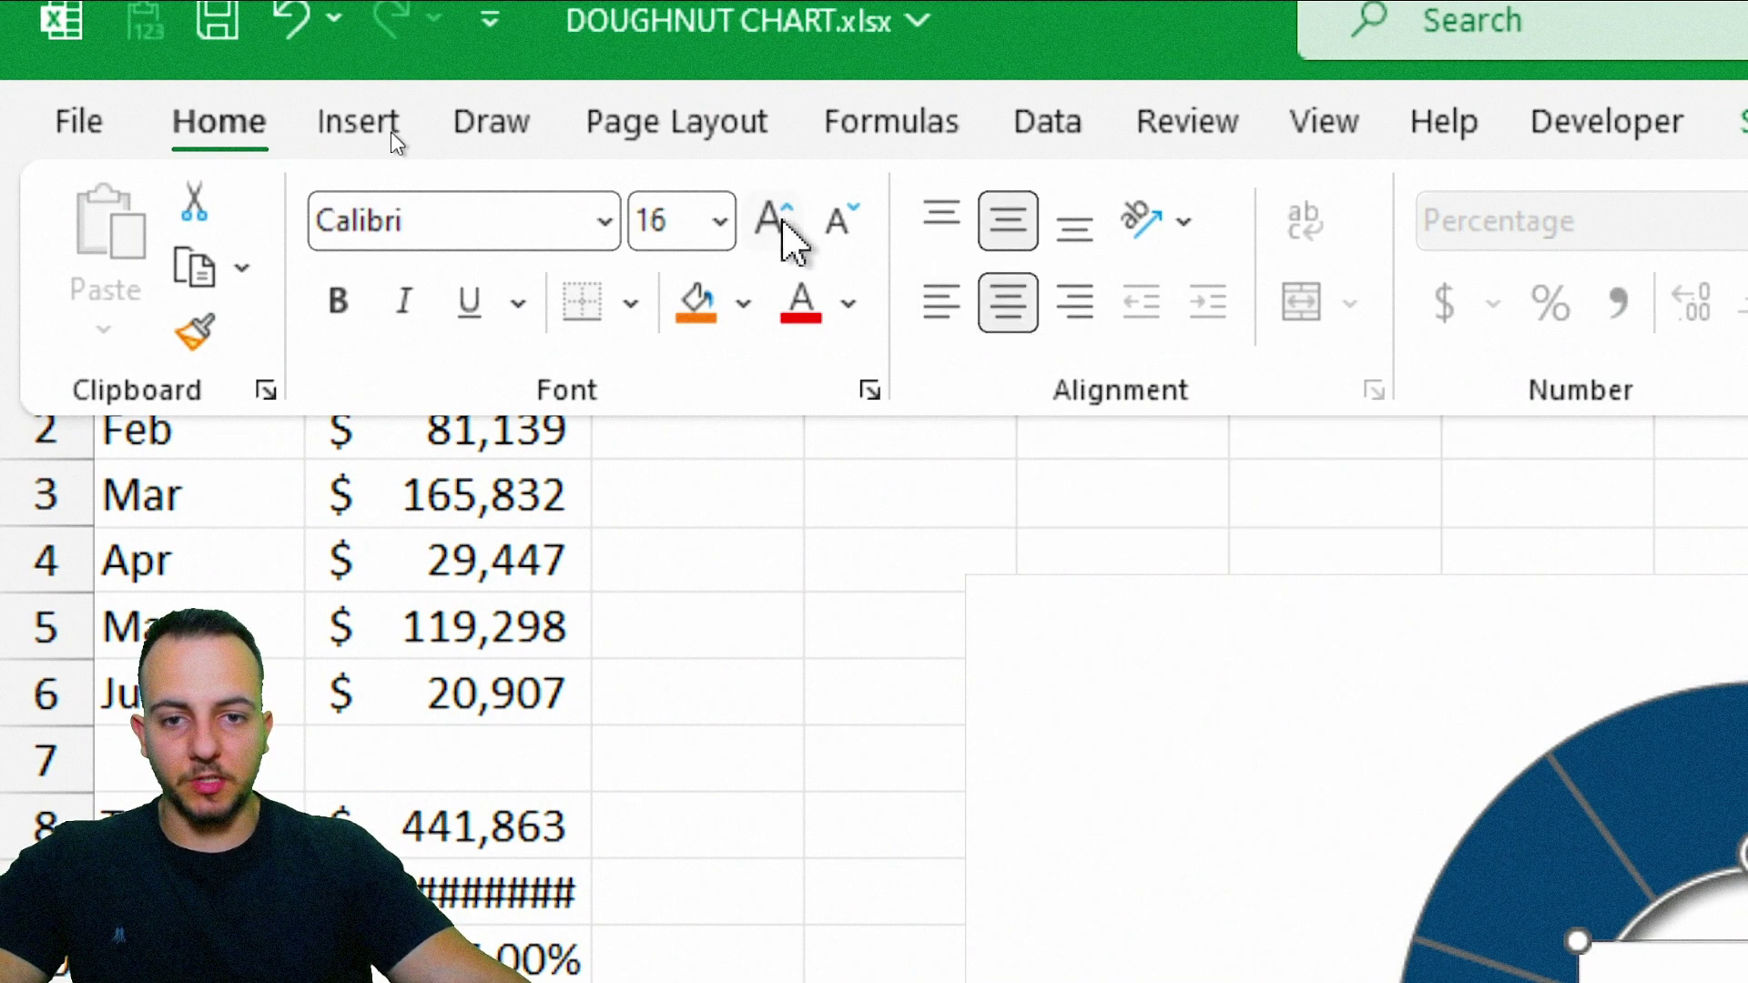
left_click(774, 223)
left_click(774, 223)
left_click(820, 235)
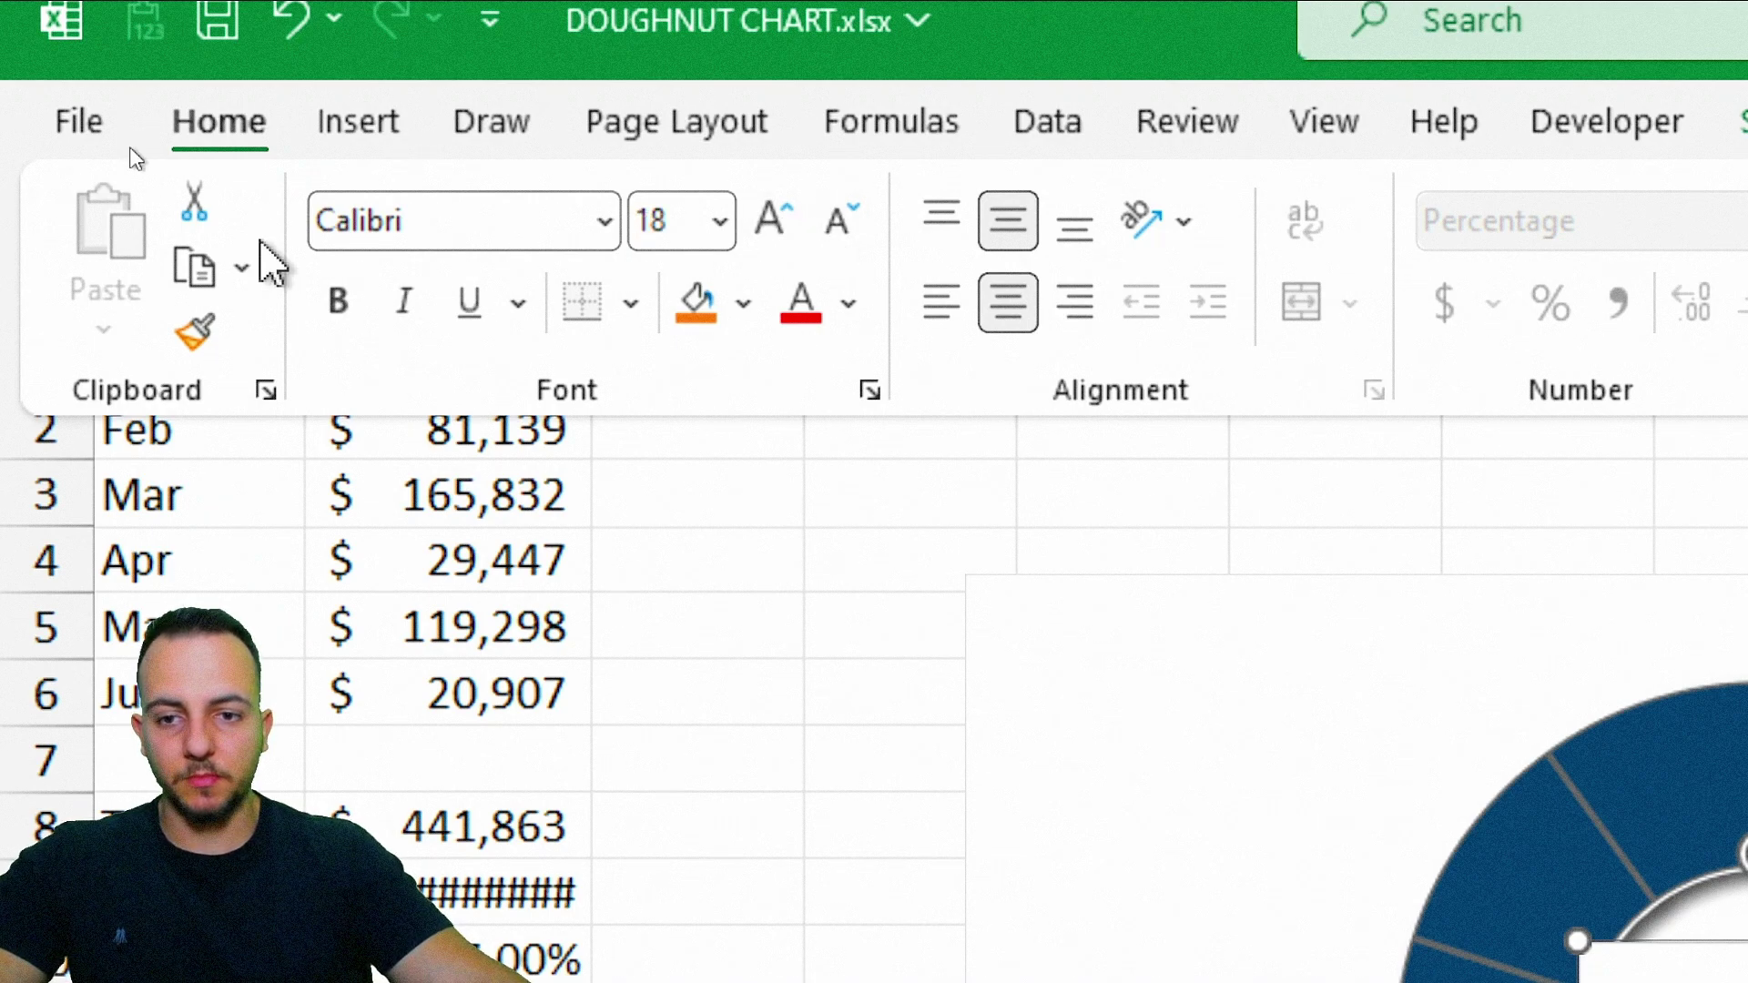
Step: Make the percentage text bold and color it standard blue
left_click(337, 300)
left_click(849, 305)
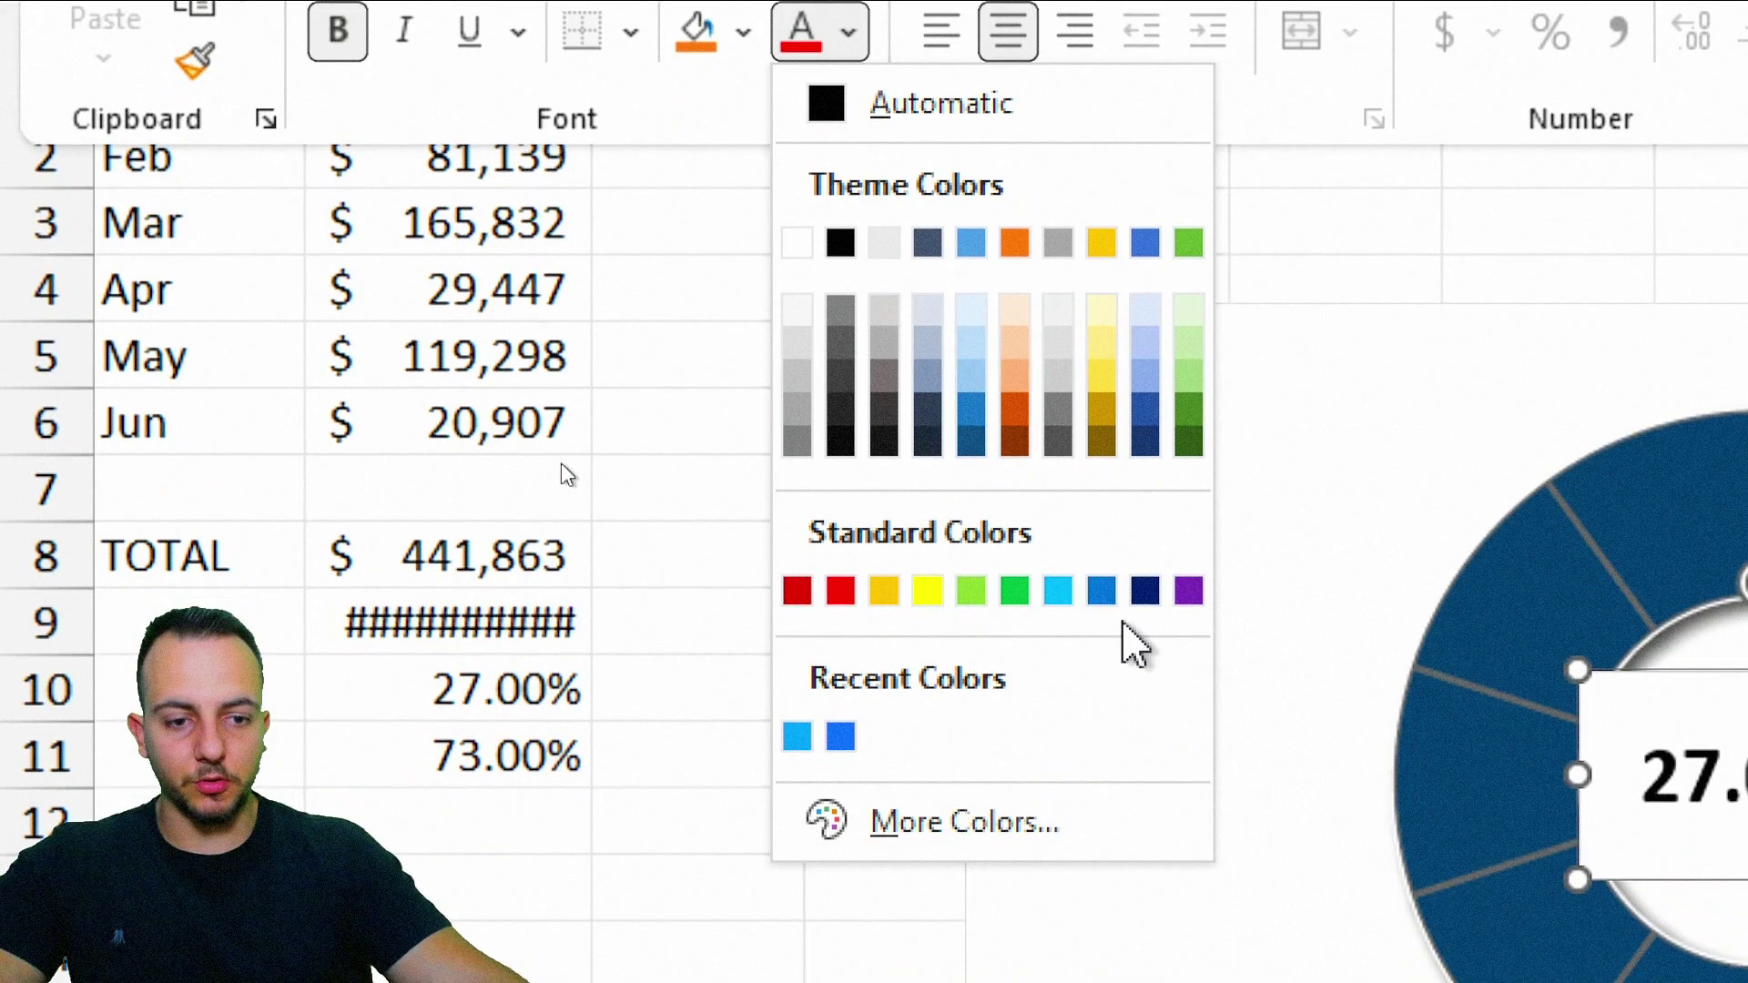
left_click(1101, 593)
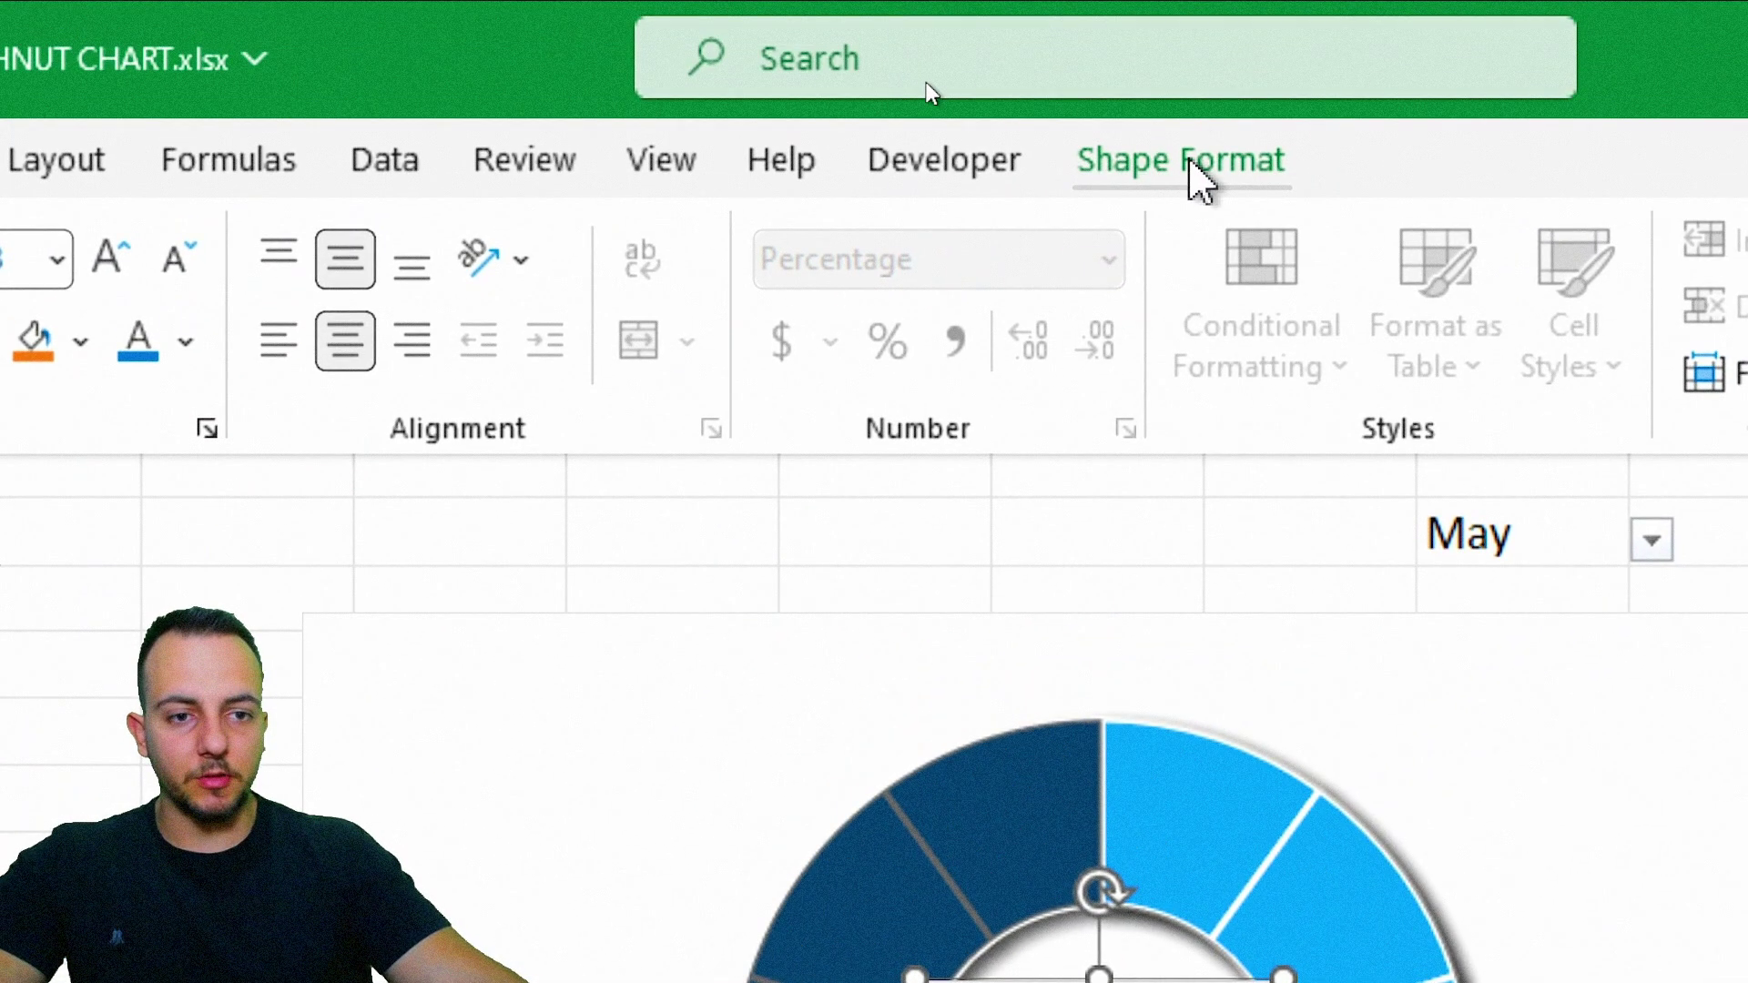
Step: Remove the text box's outline and fill, and position it in the middle of the doughnut hole
left_click(1193, 164)
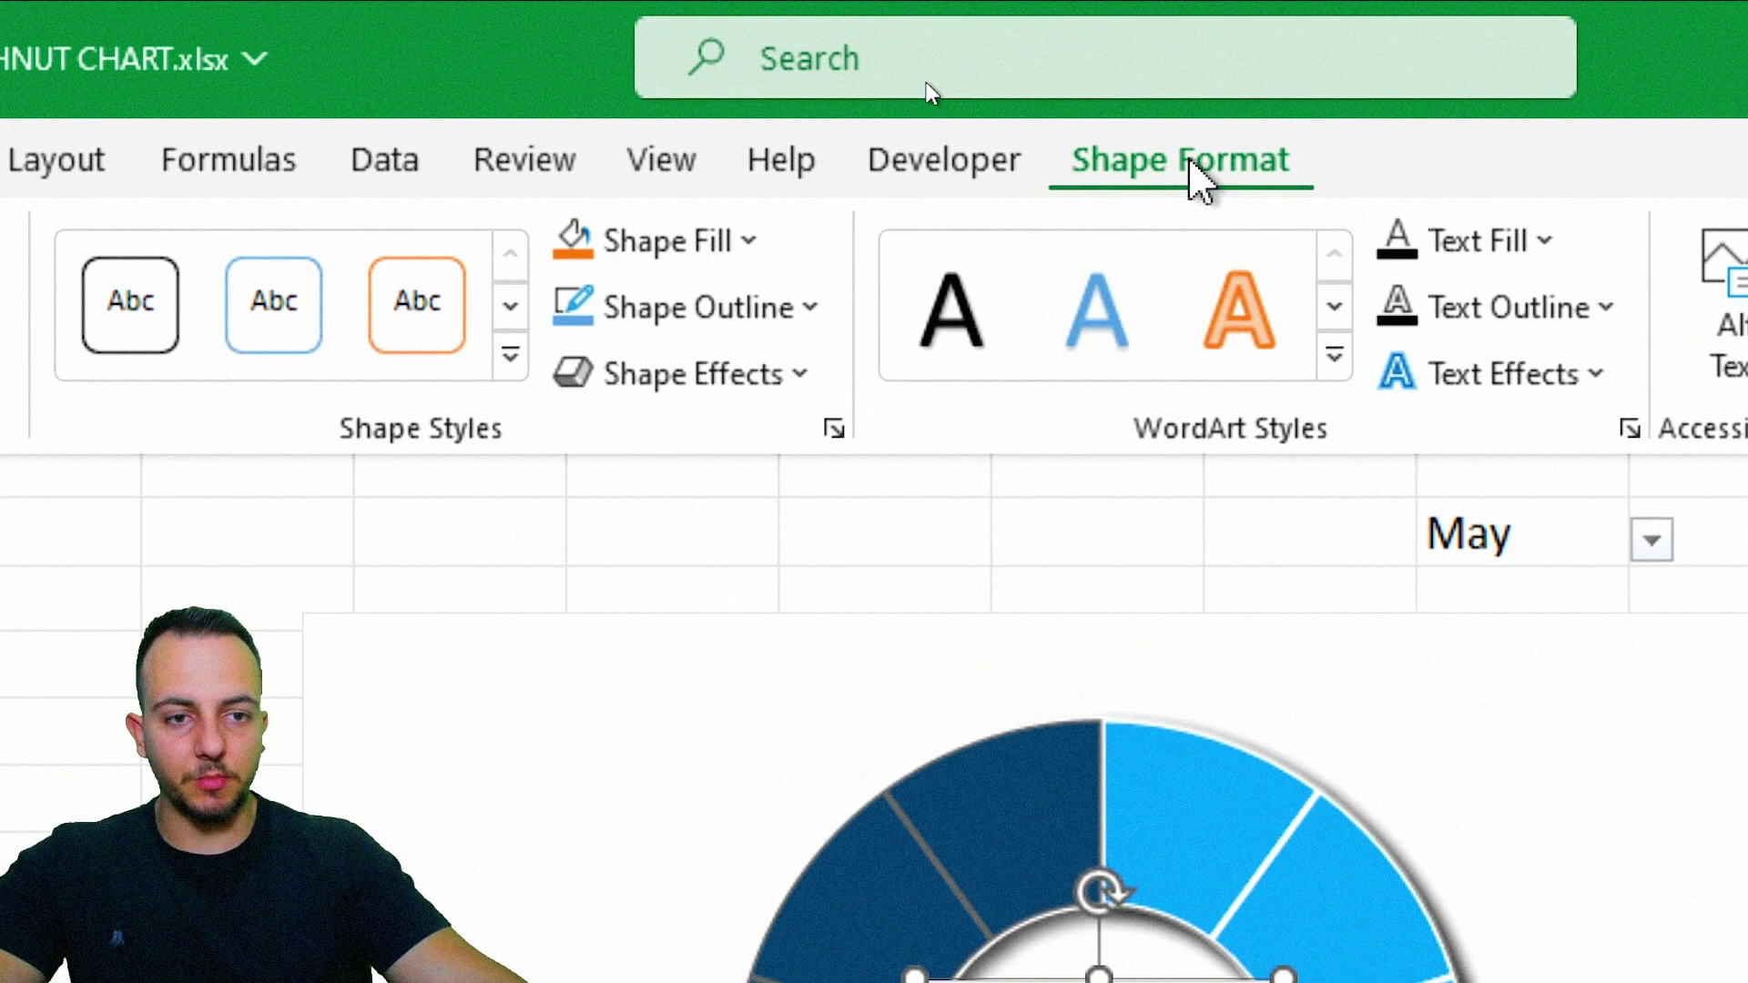
left_click(701, 307)
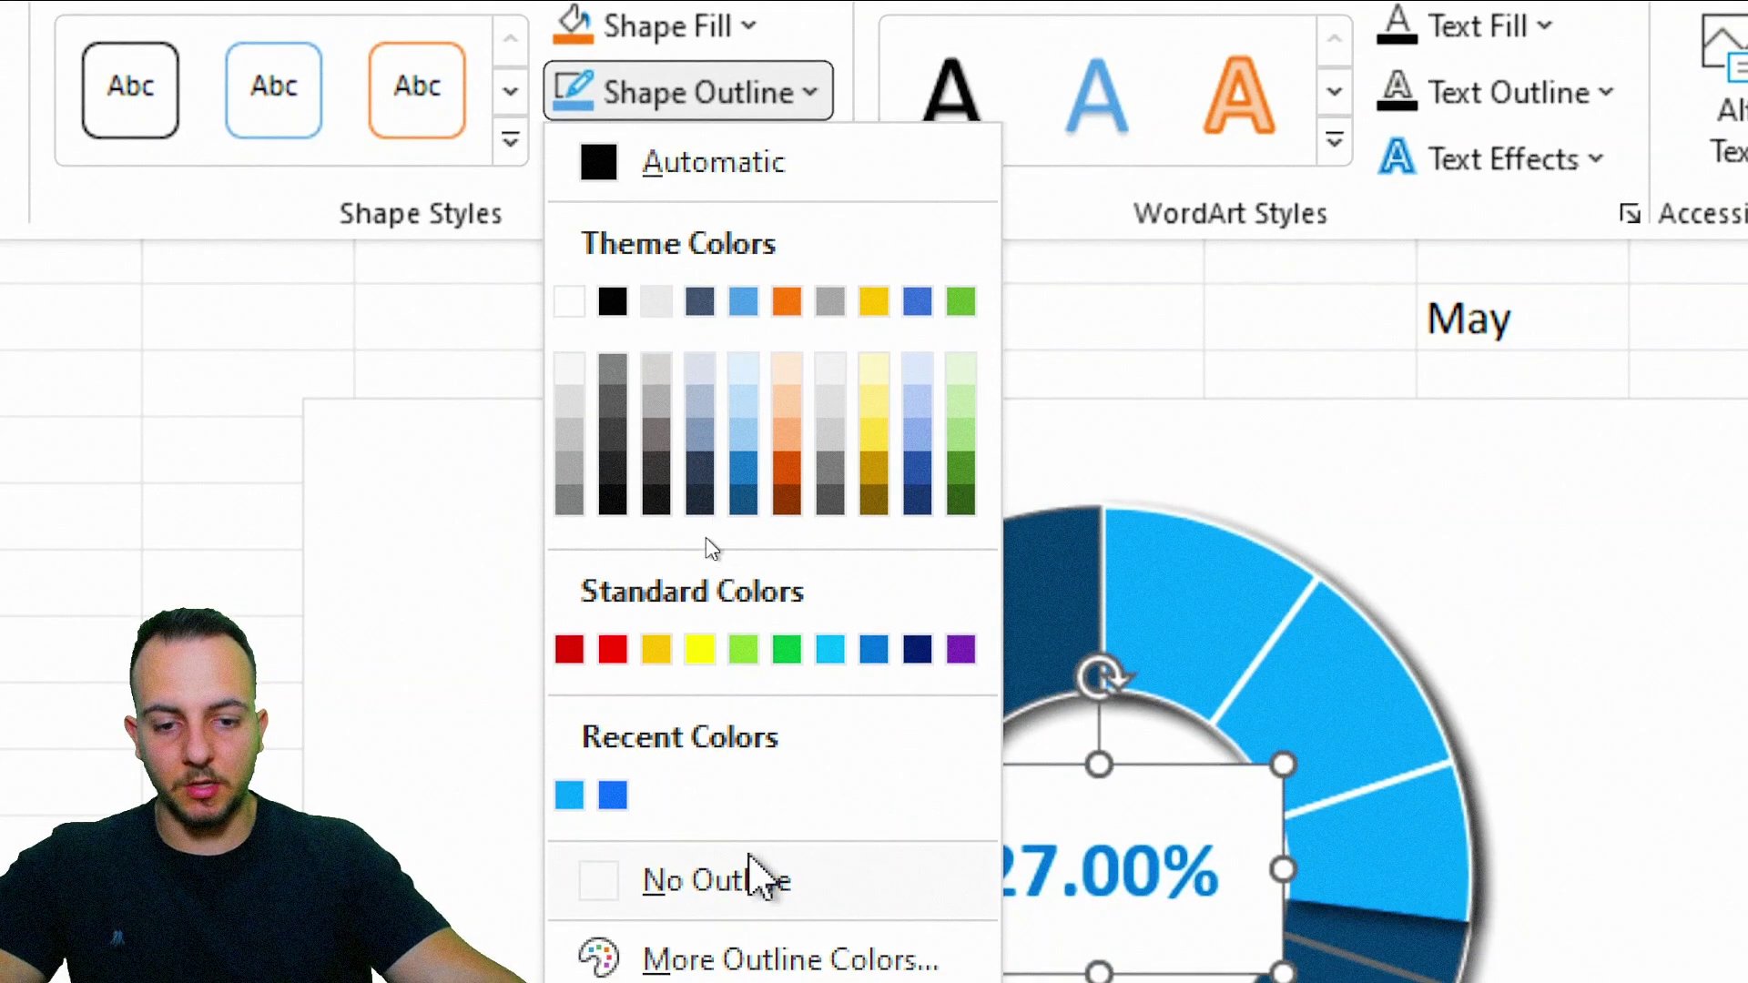
left_click(753, 878)
left_click(687, 238)
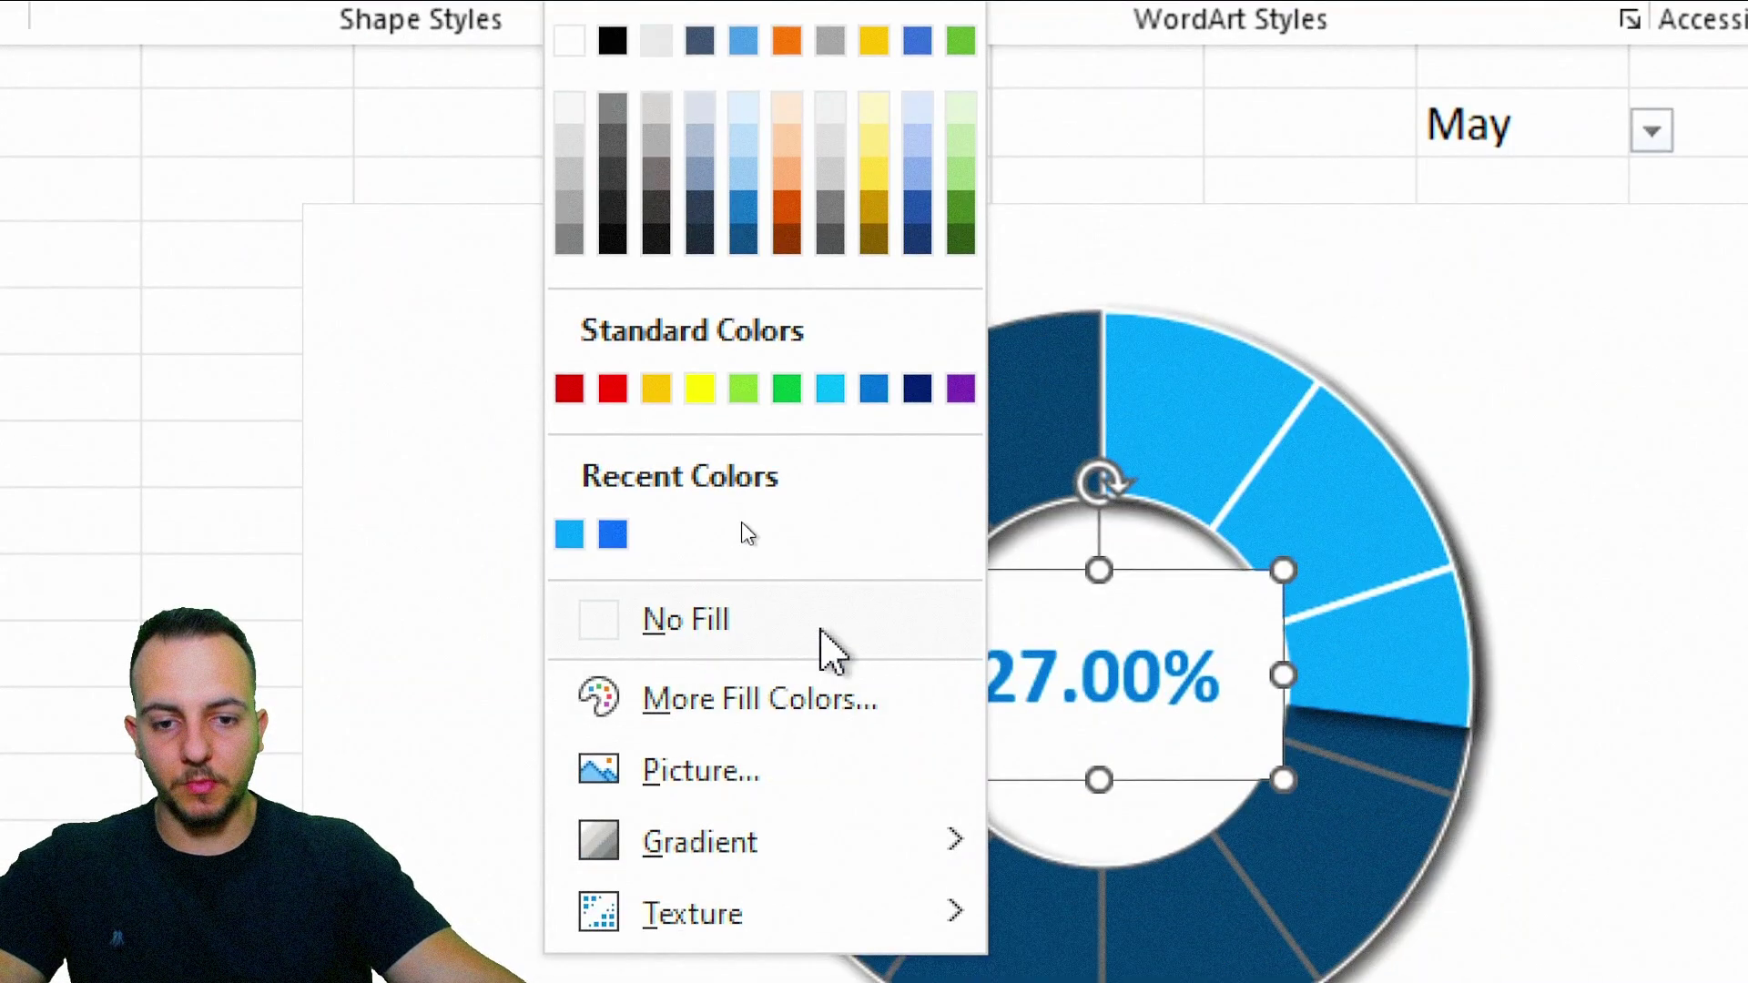
left_click(819, 927)
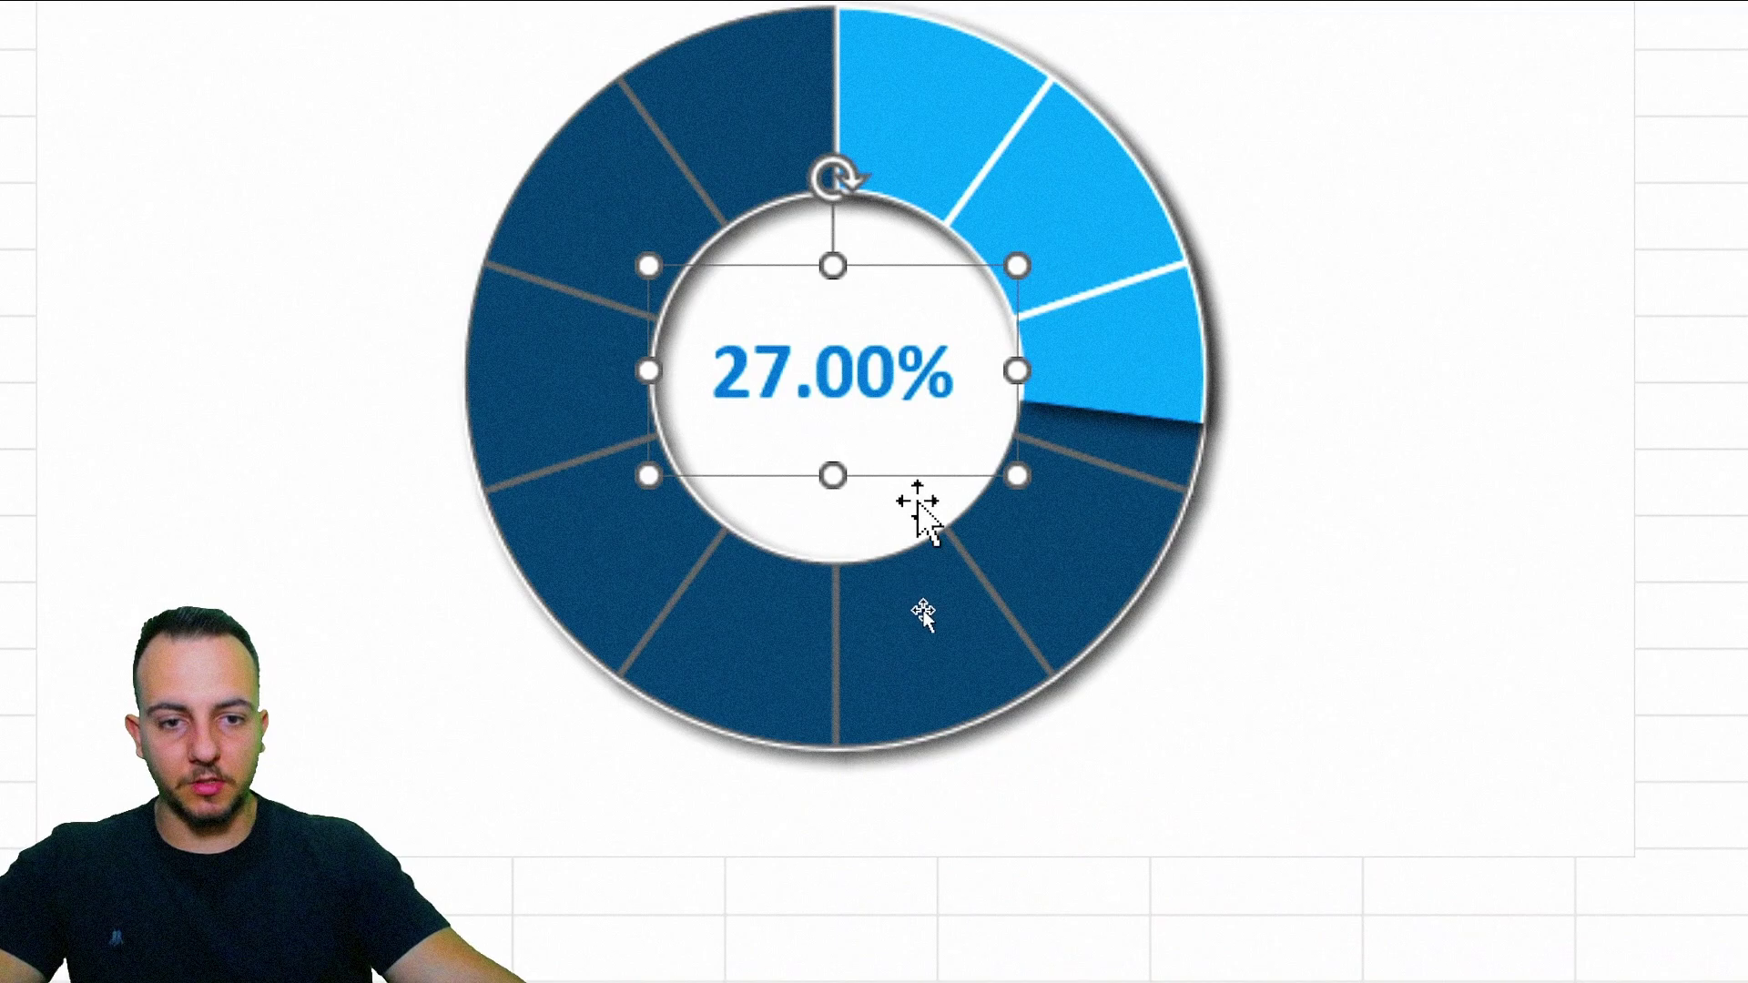
left_click_drag(901, 482, 918, 485)
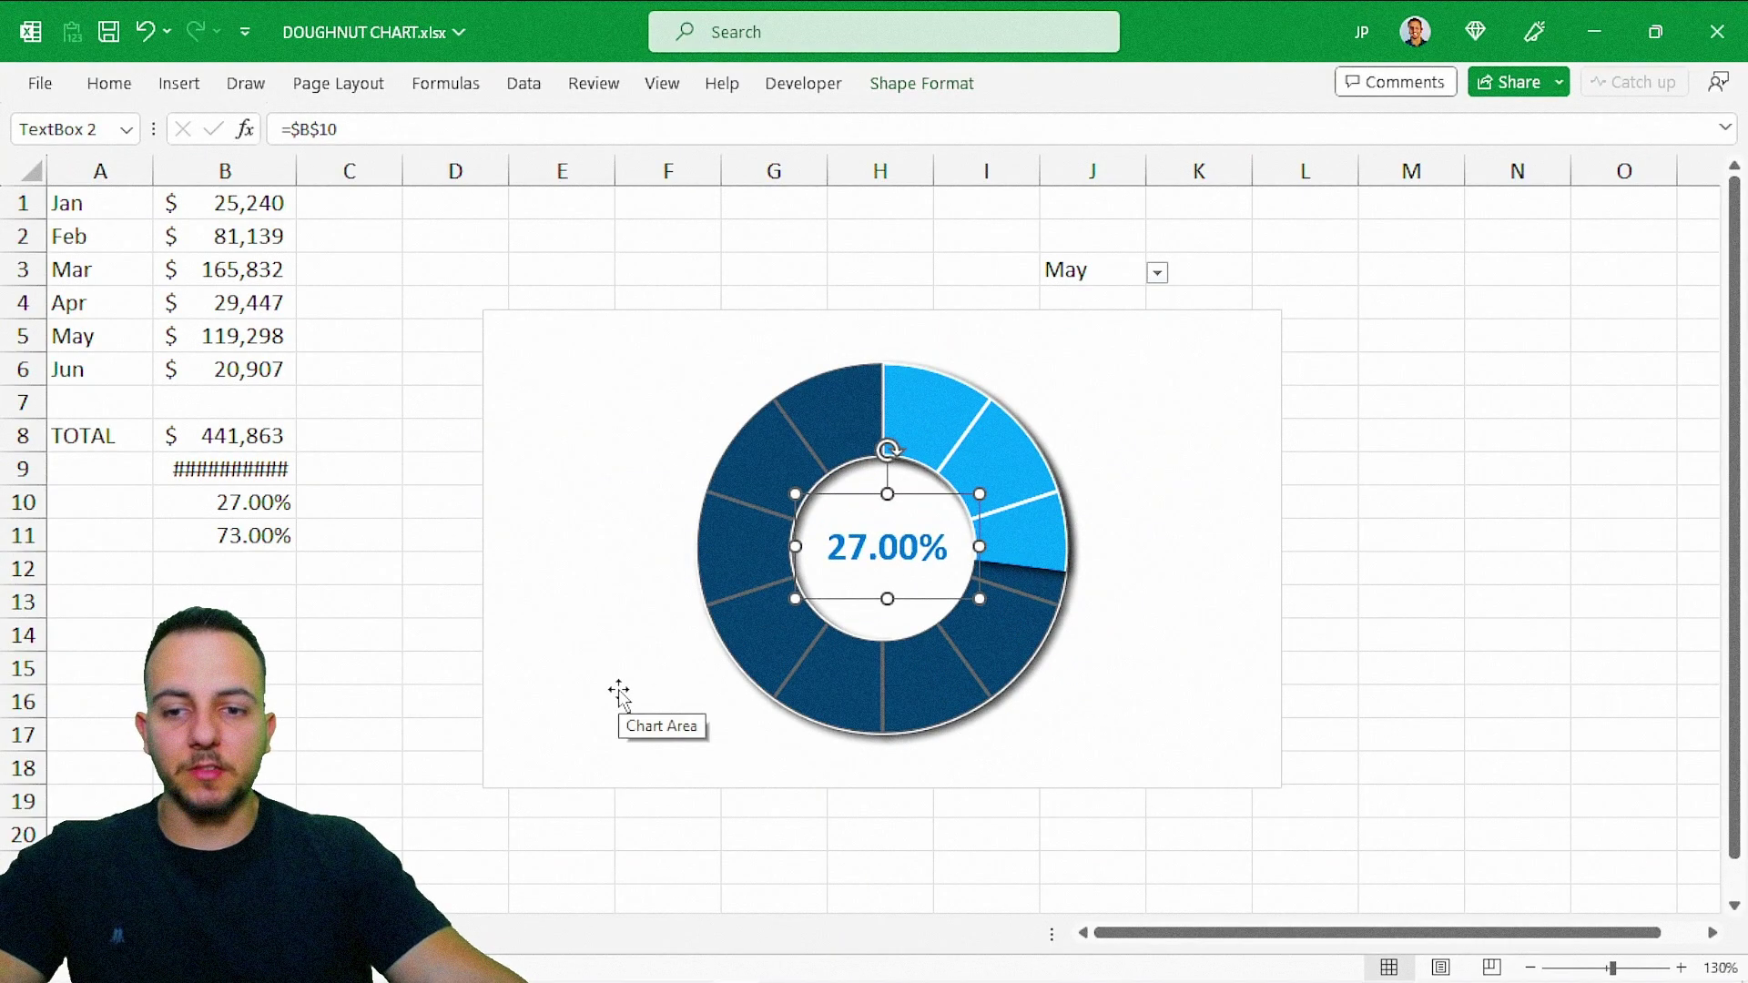
Step: Move the chart by itself to the sheet's upper-left corner, over the data in columns A to G
left_click(614, 324)
left_click_drag(663, 320, 239, 189)
left_click_drag(676, 649, 654, 647)
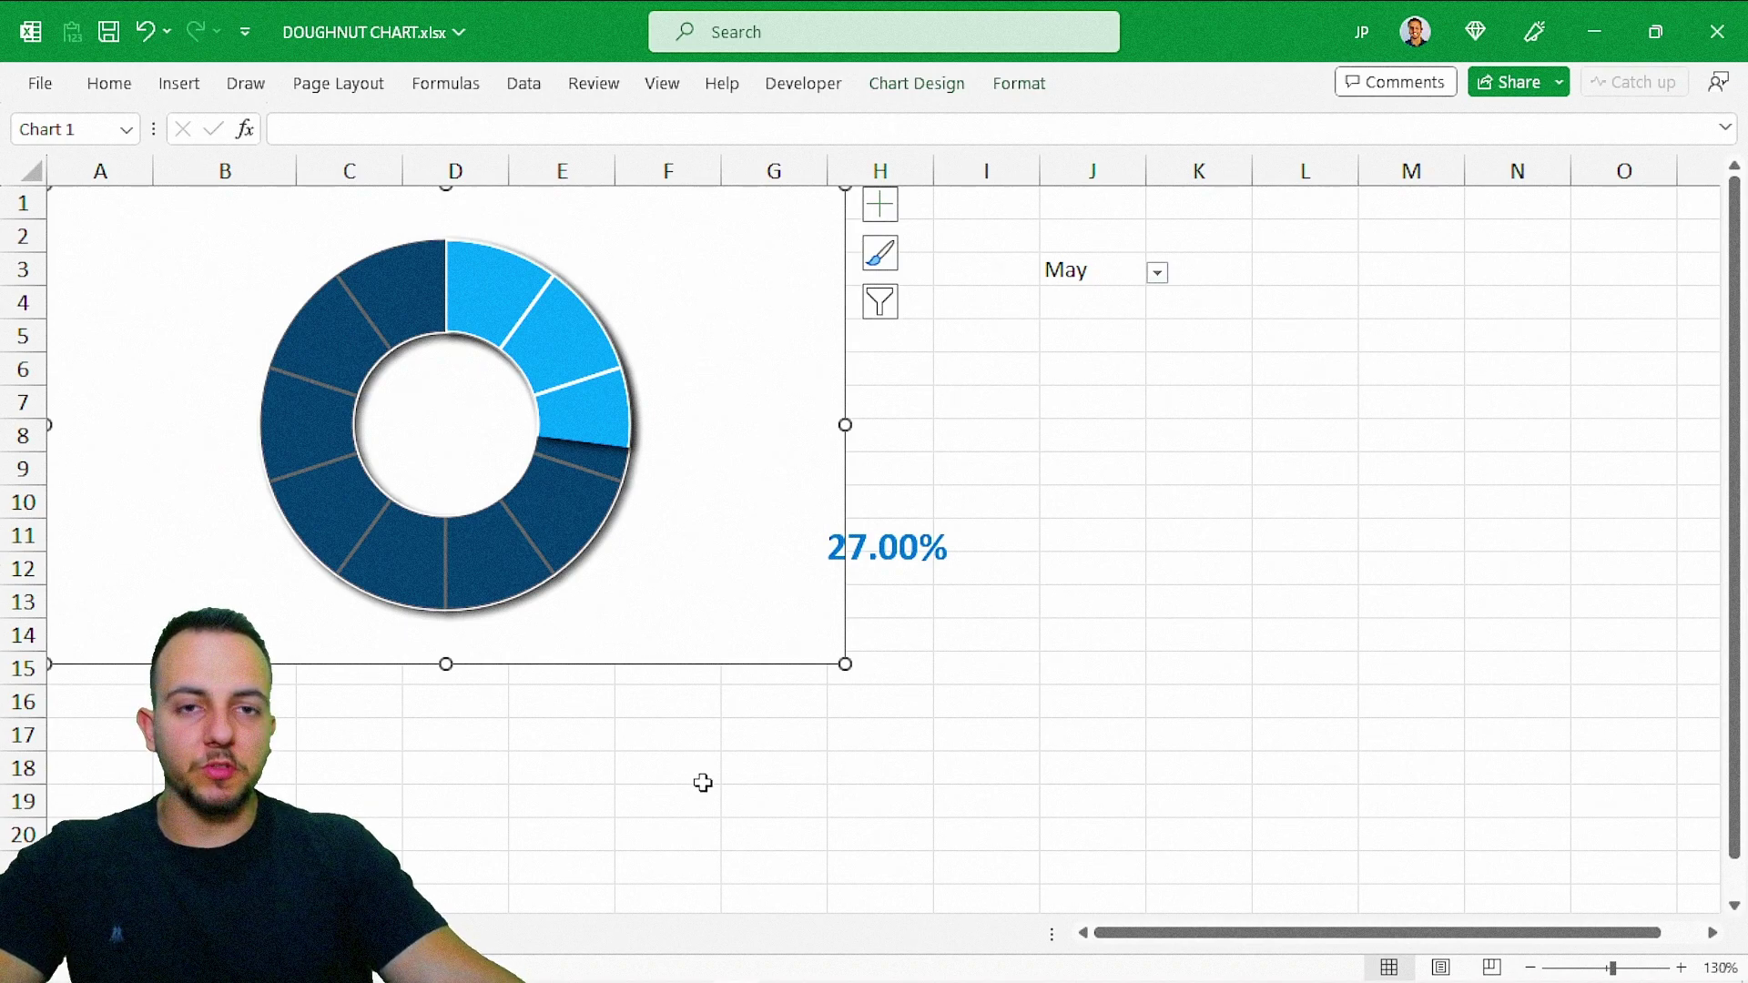
Step: Try moving the chart back behind the percentage text box, and undo that move
left_click_drag(583, 671, 995, 780)
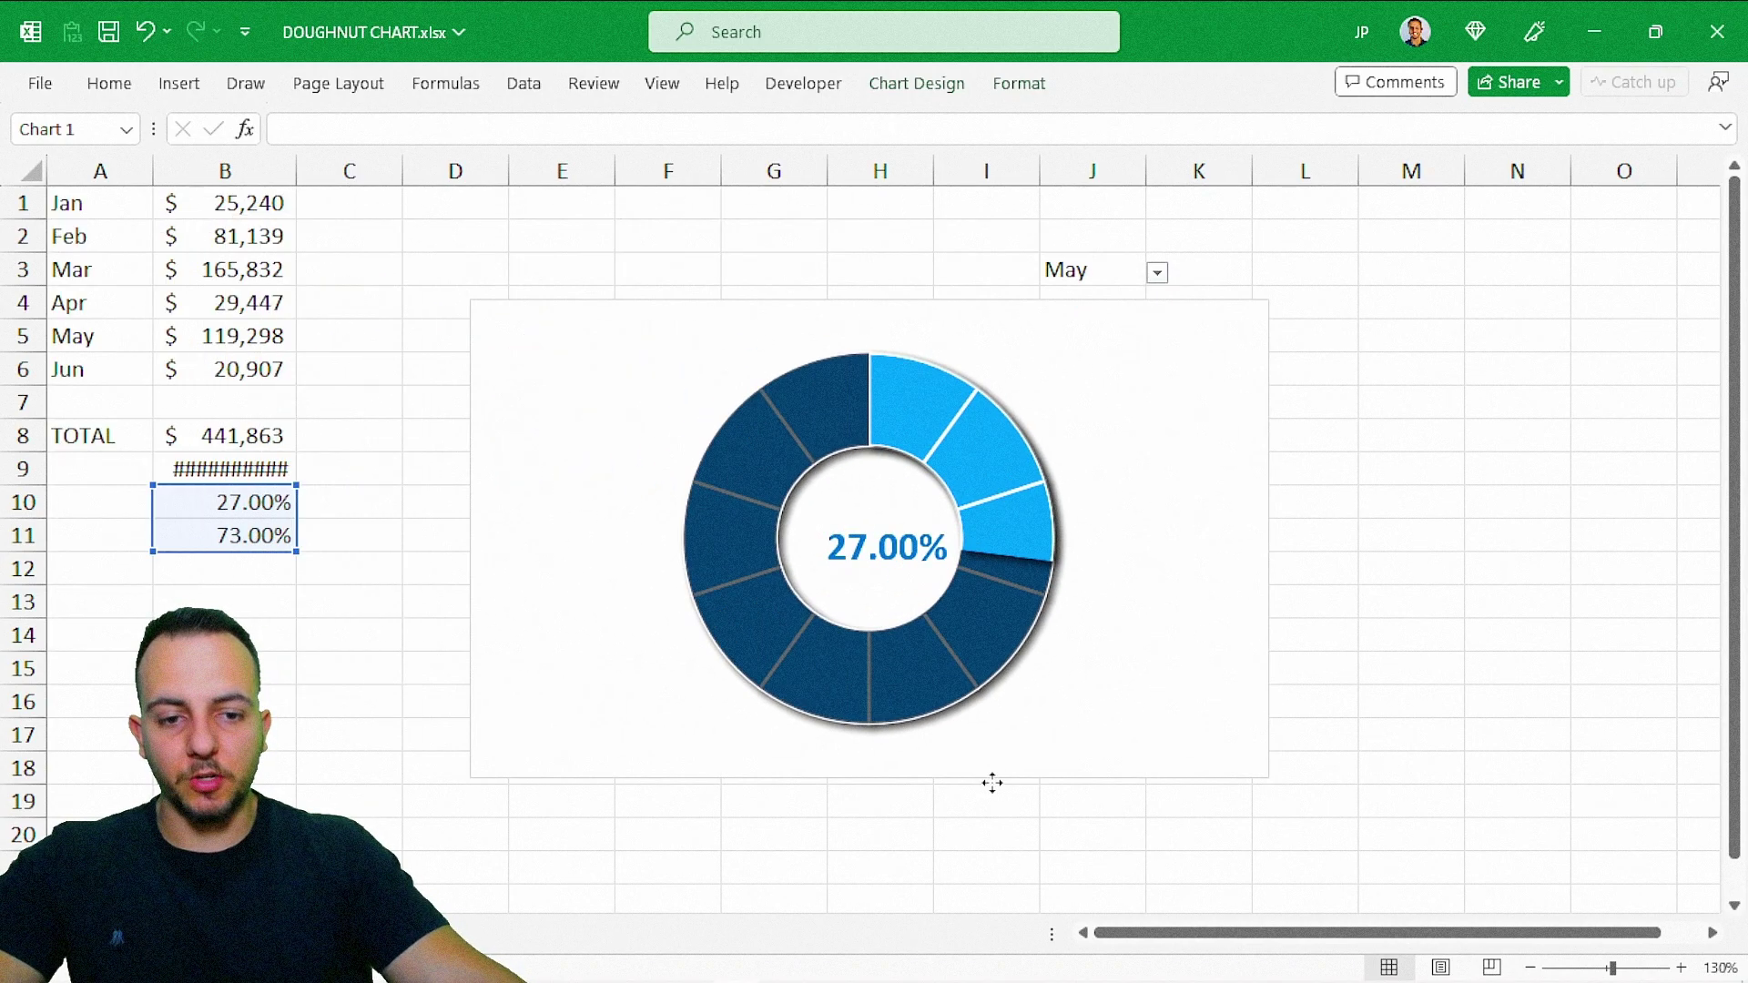
left_click(307, 658)
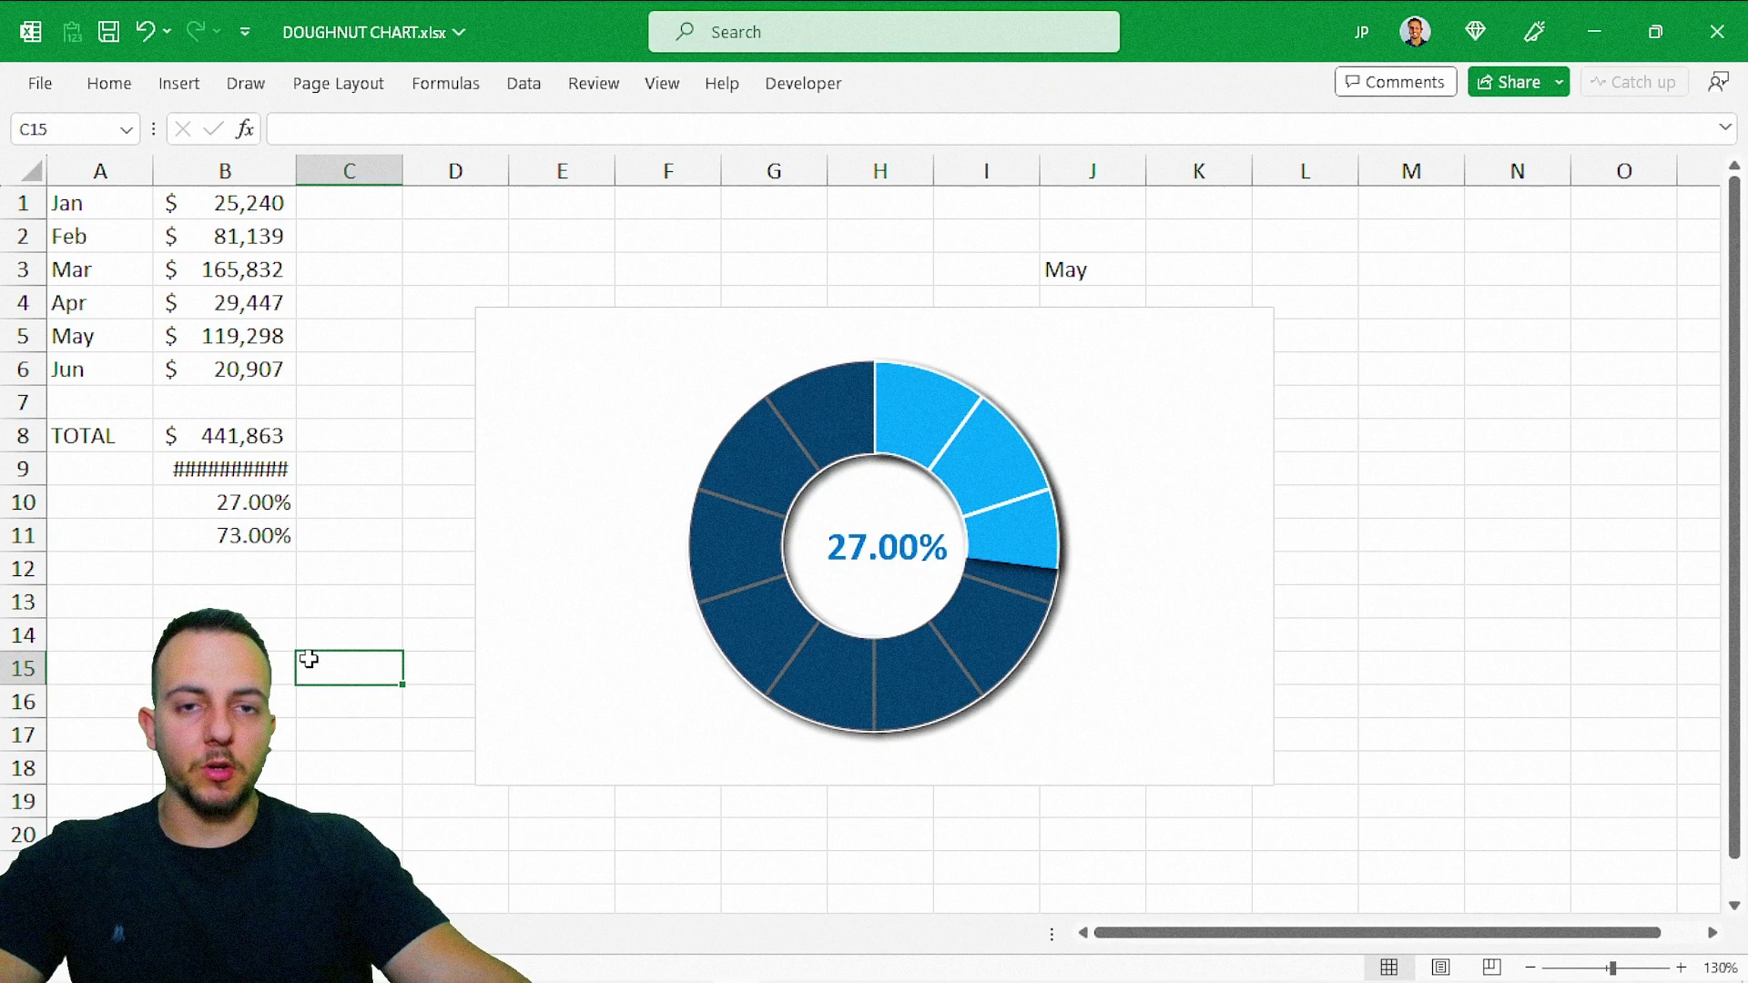
key("ctrl+z")
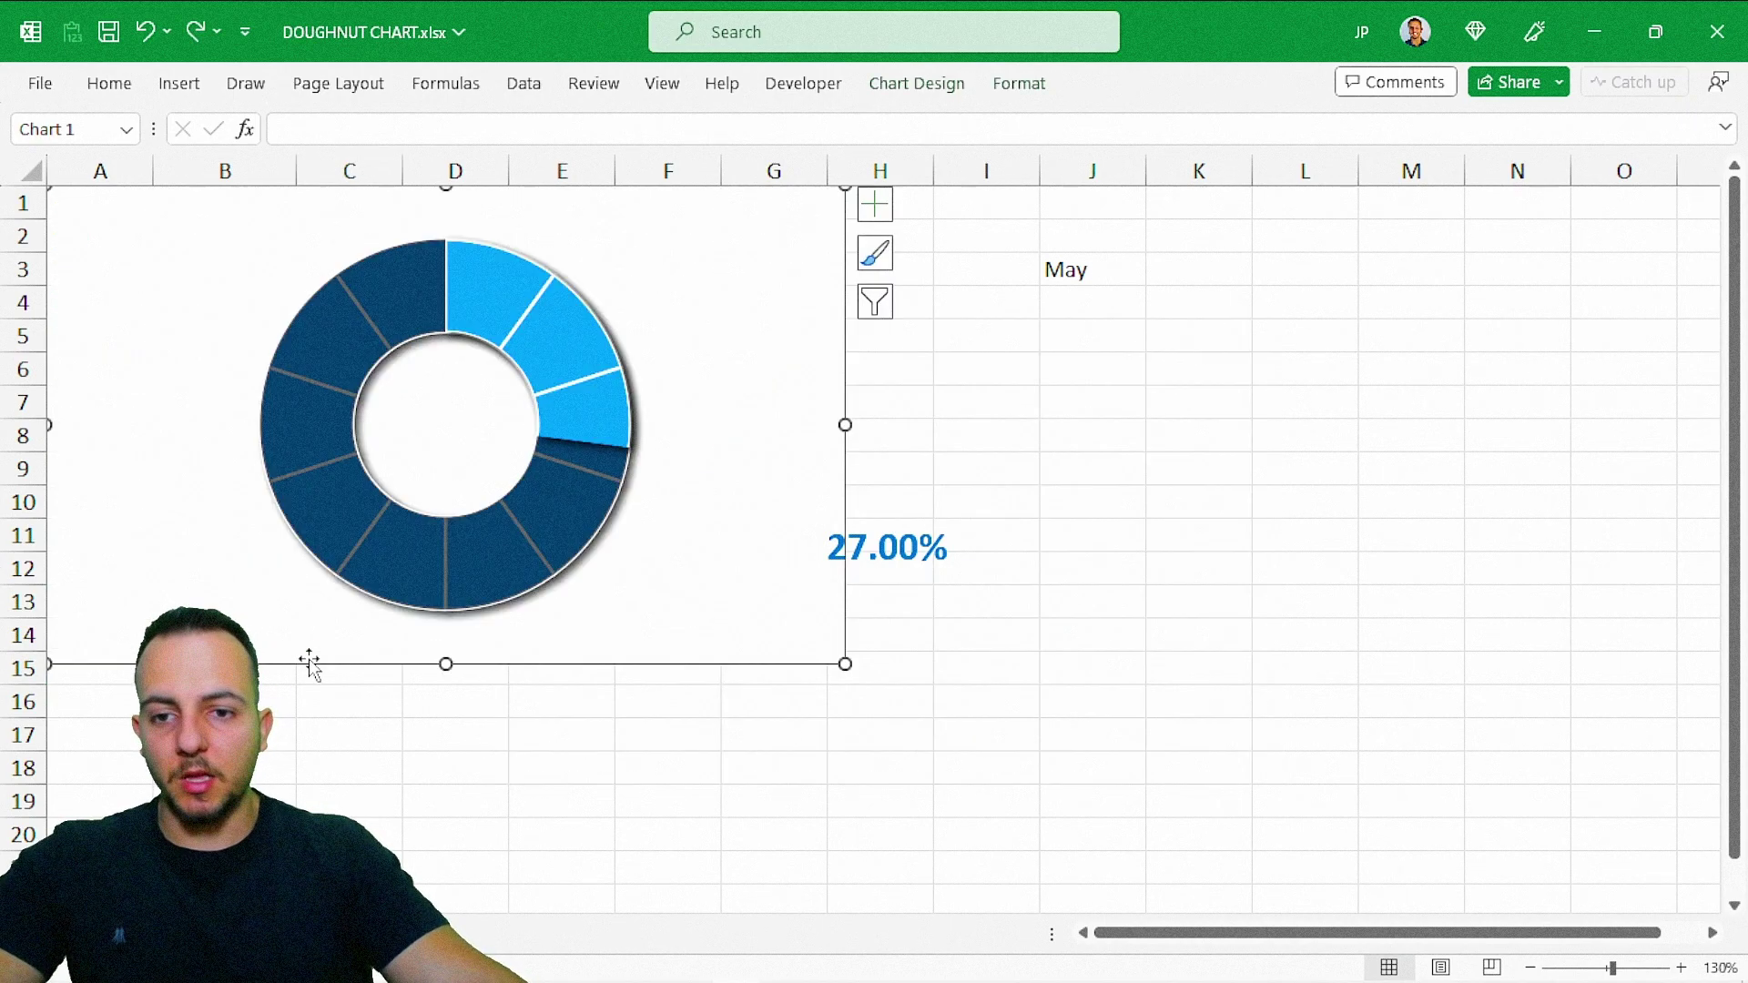
Step: Enlarge the chart so it spans columns A to G and reaches down to row 19
left_click(582, 772)
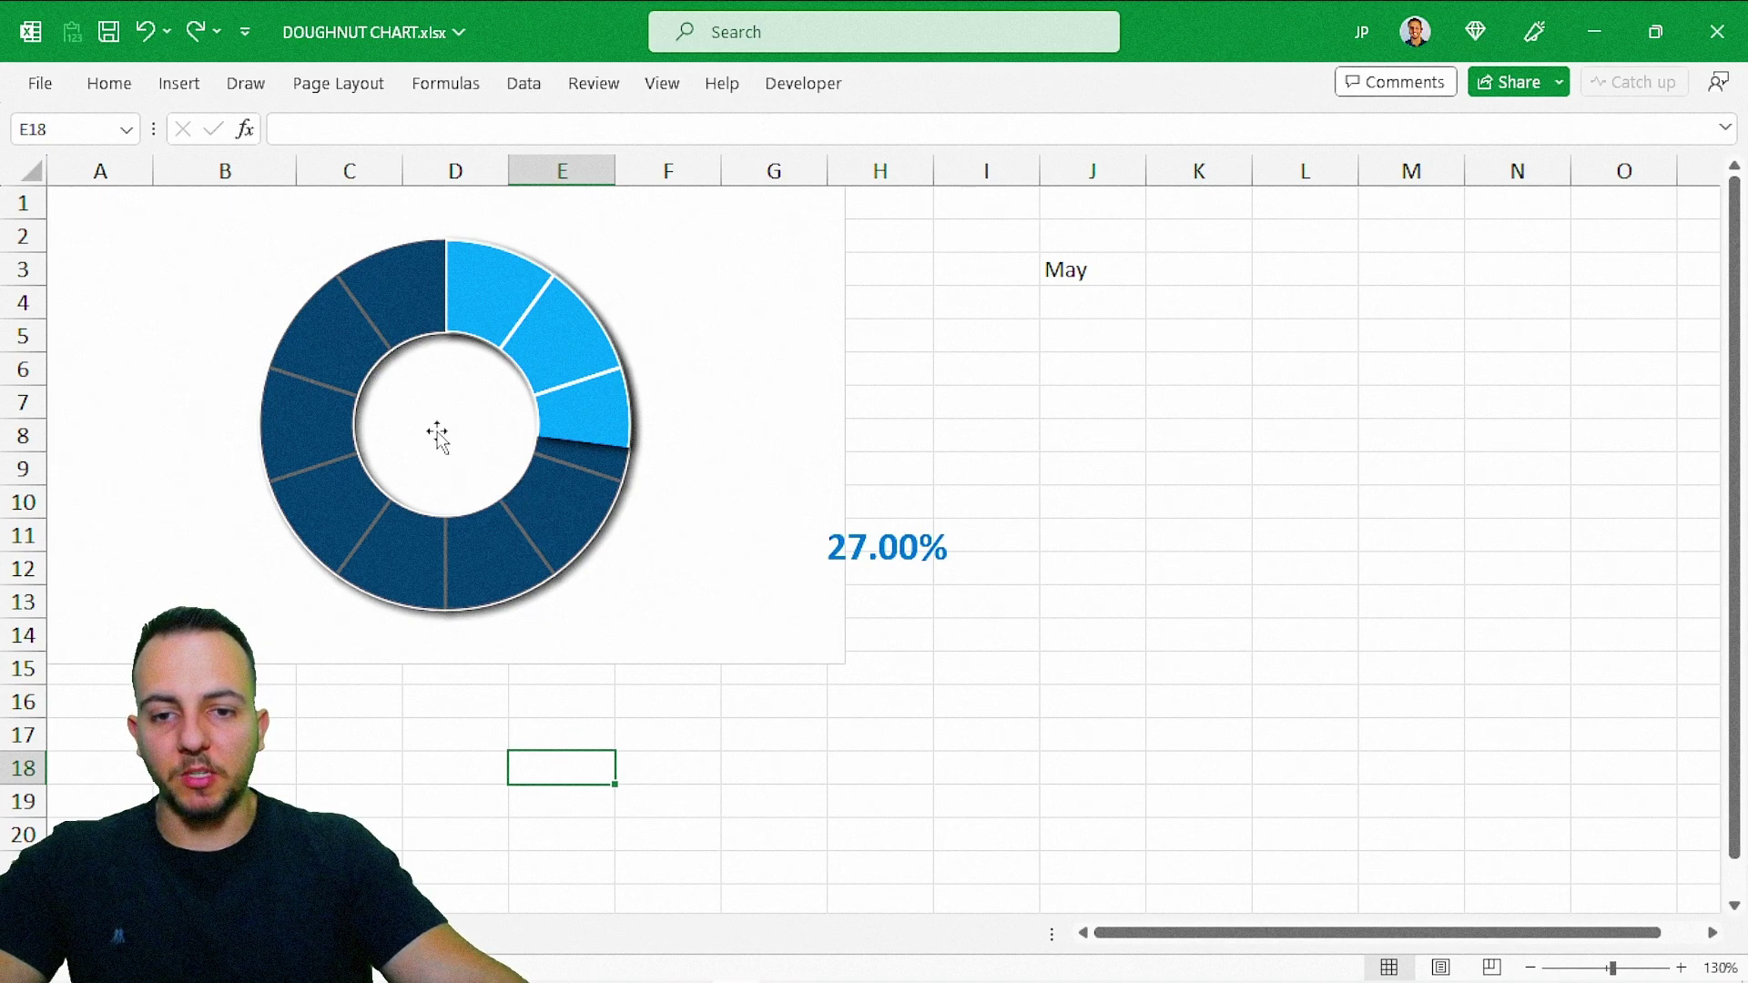
left_click(815, 652)
left_click_drag(843, 664, 802, 826)
left_click(1006, 736)
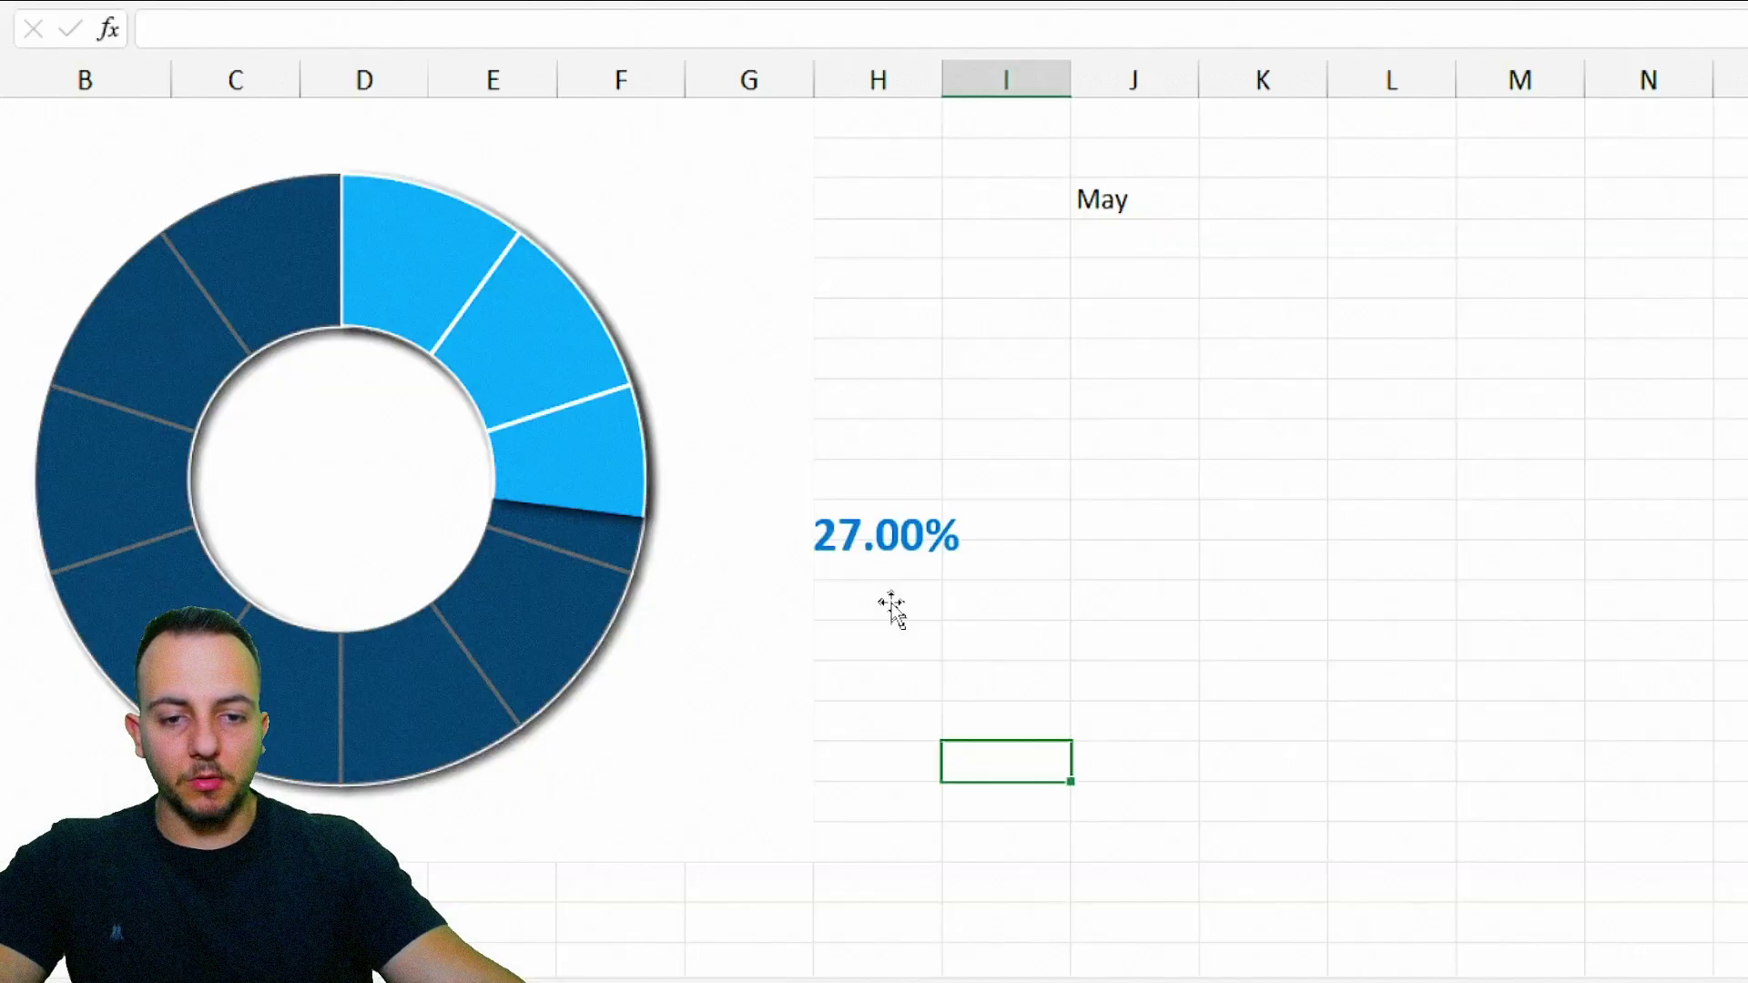
Step: Move the percentage text box into the doughnut hole and center it horizontally
left_click(890, 553)
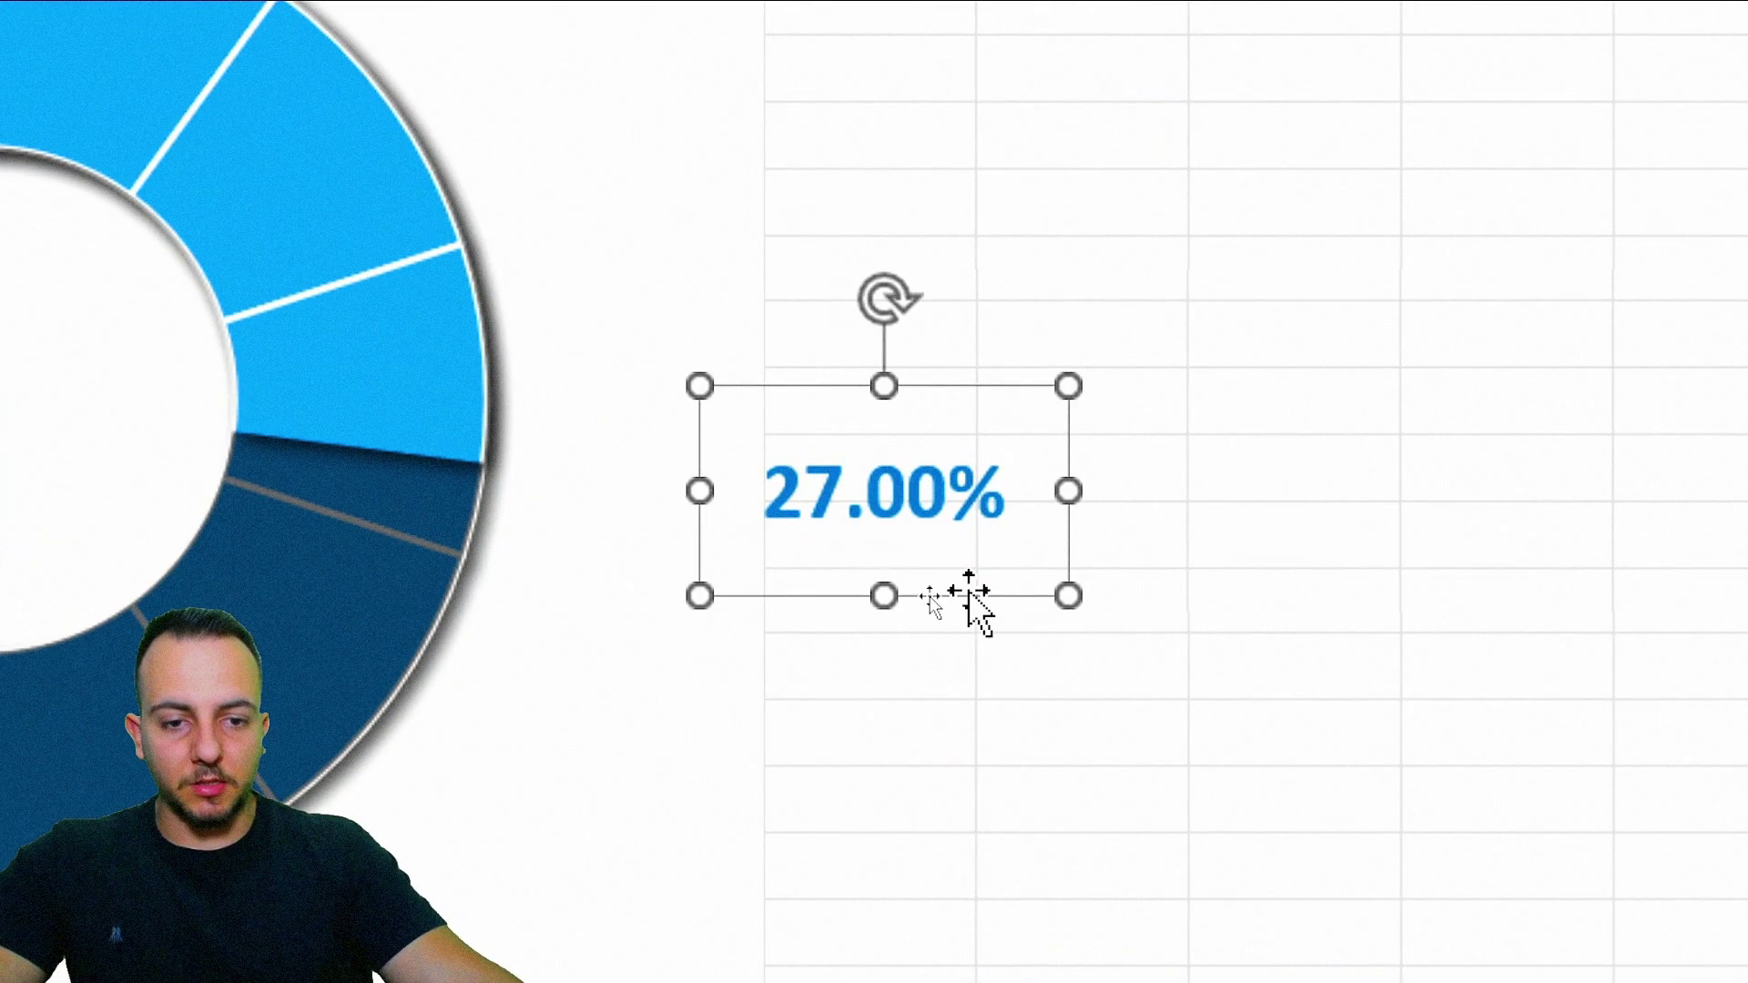
left_click_drag(980, 599, 106, 489)
left_click_drag(664, 488, 627, 497)
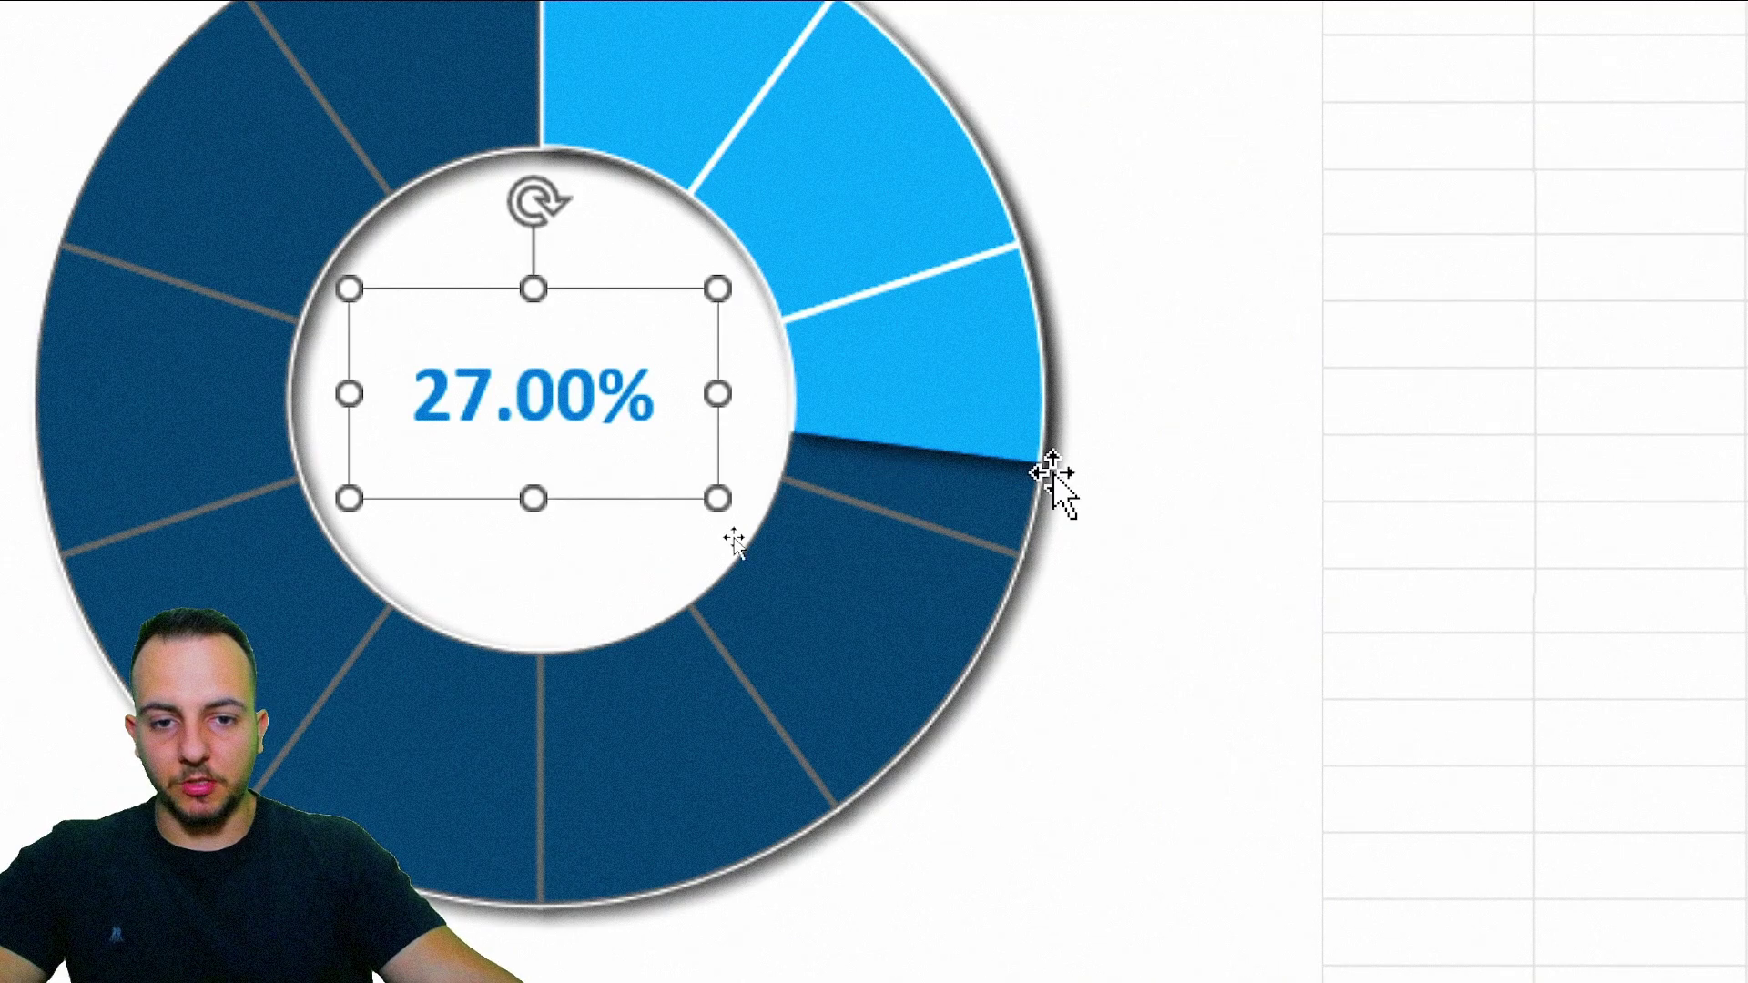
key("Right")
key("Right")
key("Right")
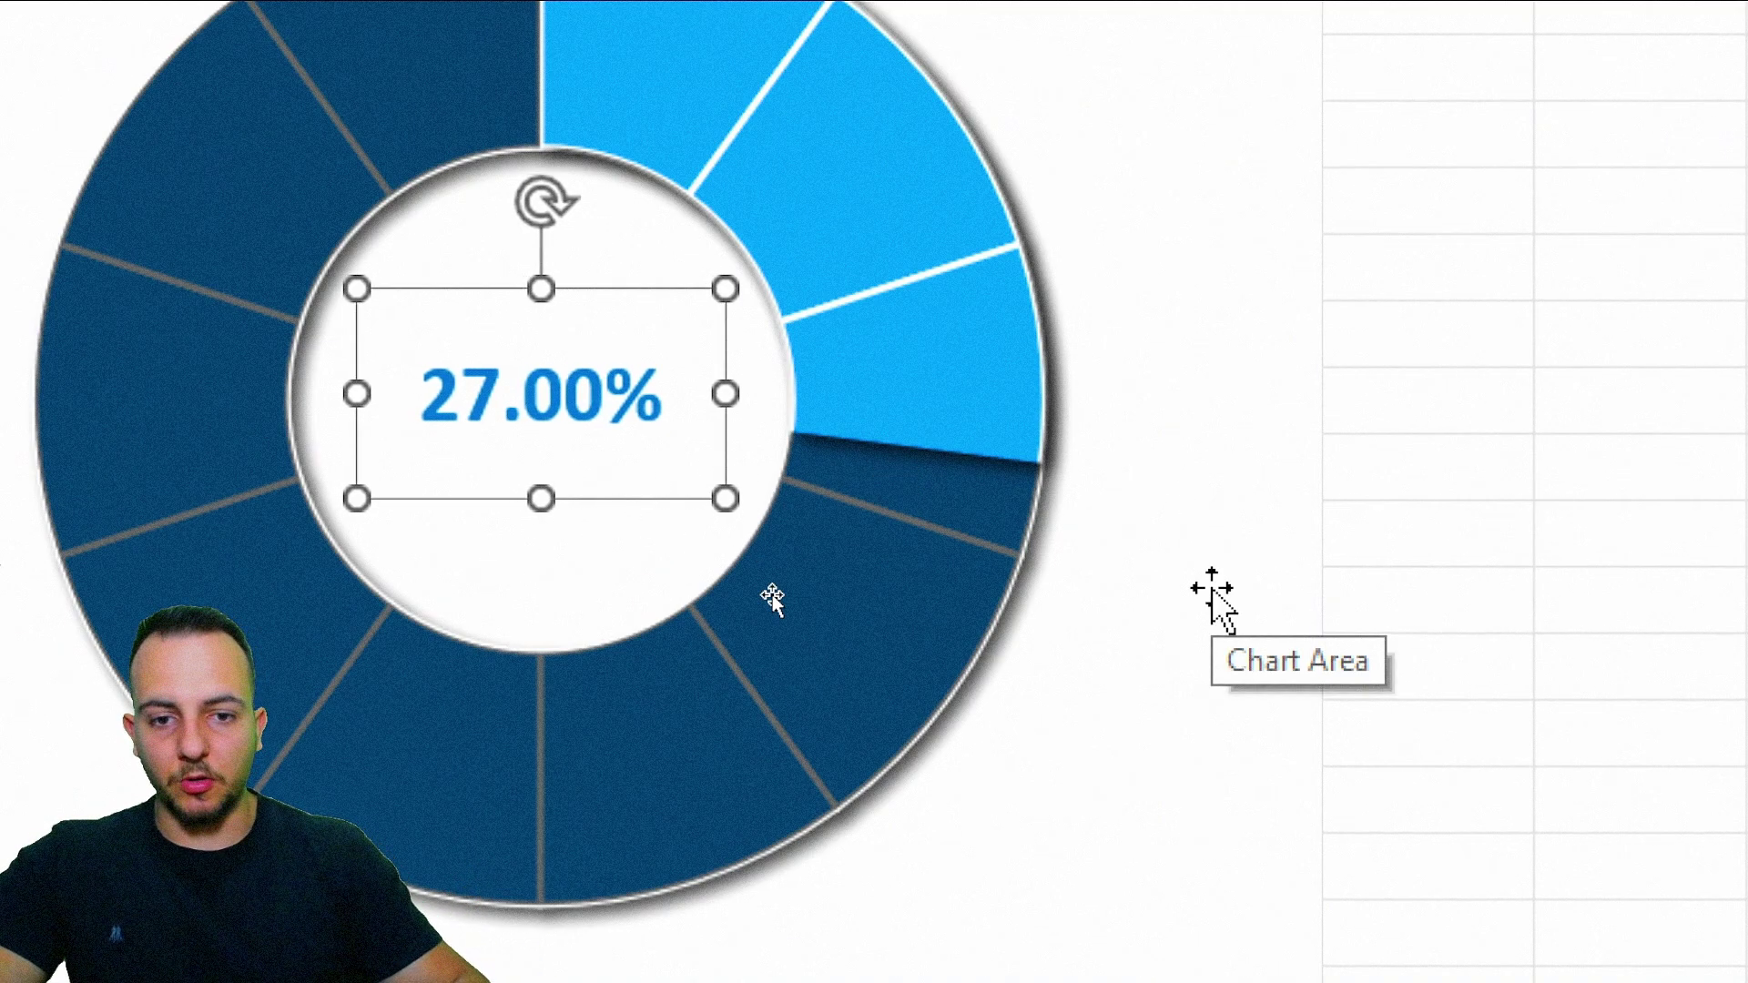
Step: Nudge the percentage text box down to sit slightly below the middle of the doughnut hole
key("Down")
key("Down")
key("Down")
key("Down")
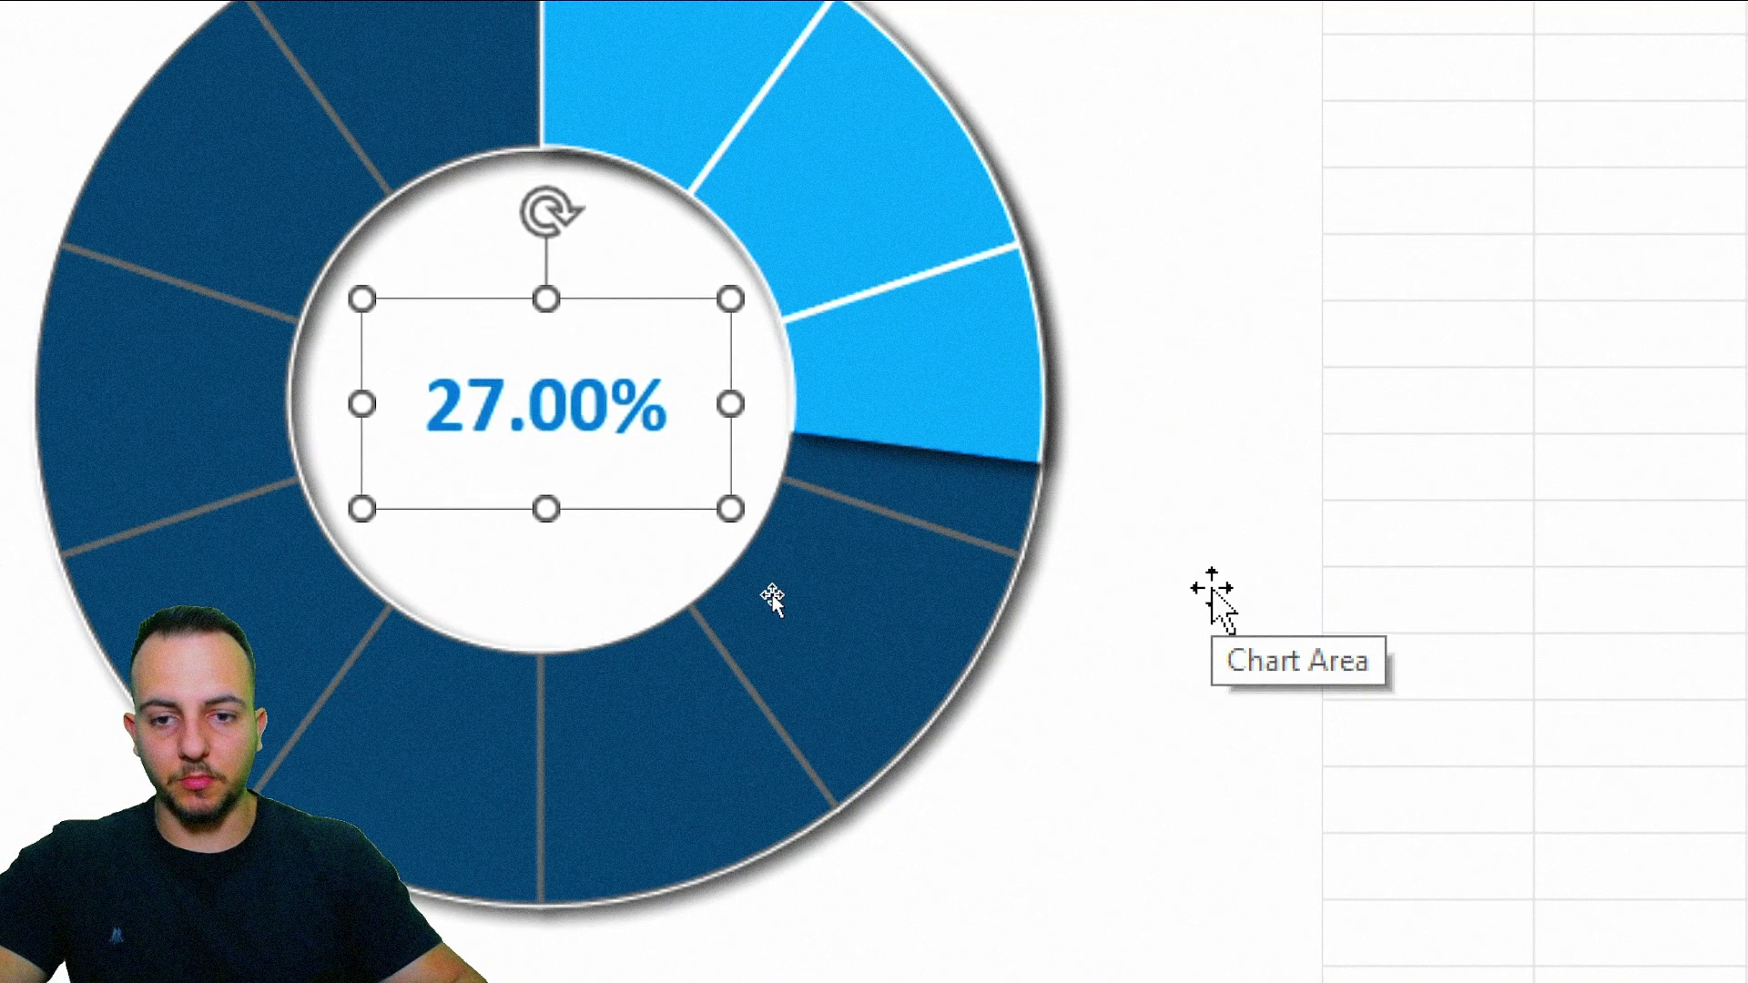
key("Down")
key("Down")
key("Down")
key("Down")
key("Down")
key("Down")
key("Down")
key("Down")
key("Down")
key("Down")
key("Down")
key("Down")
key("Down")
key("Down")
key("Down")
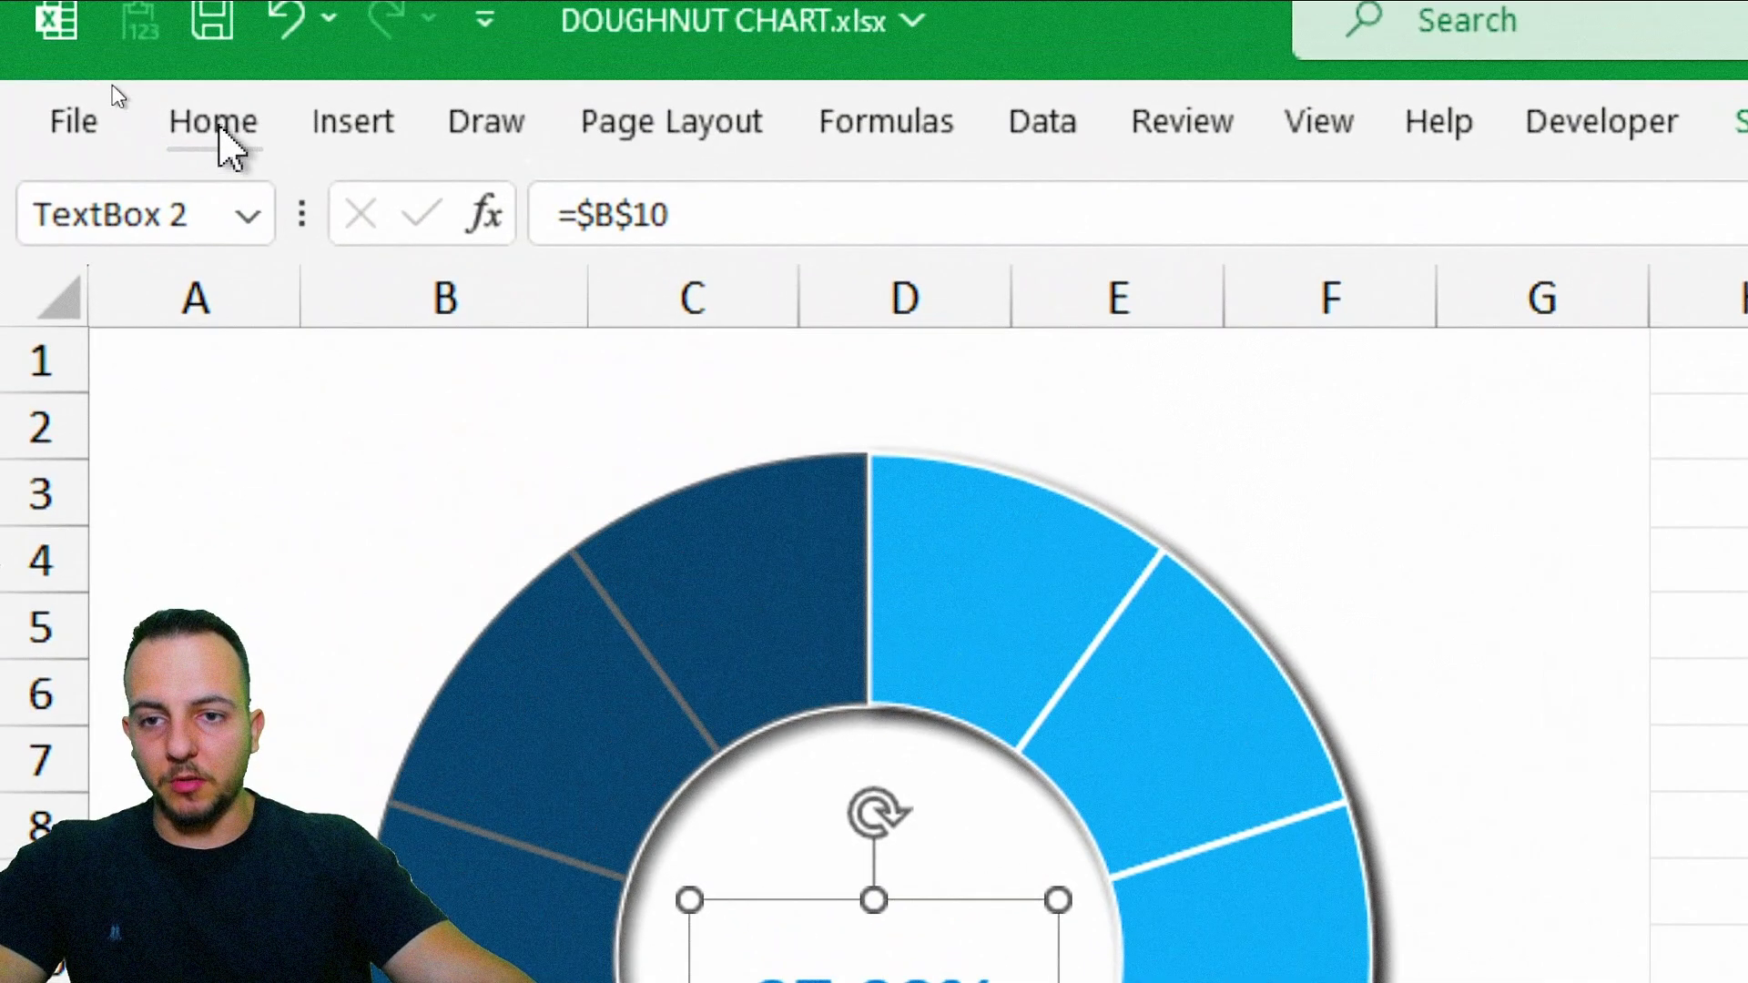
Step: Increase the font size of the percentage text by several increments
left_click(222, 125)
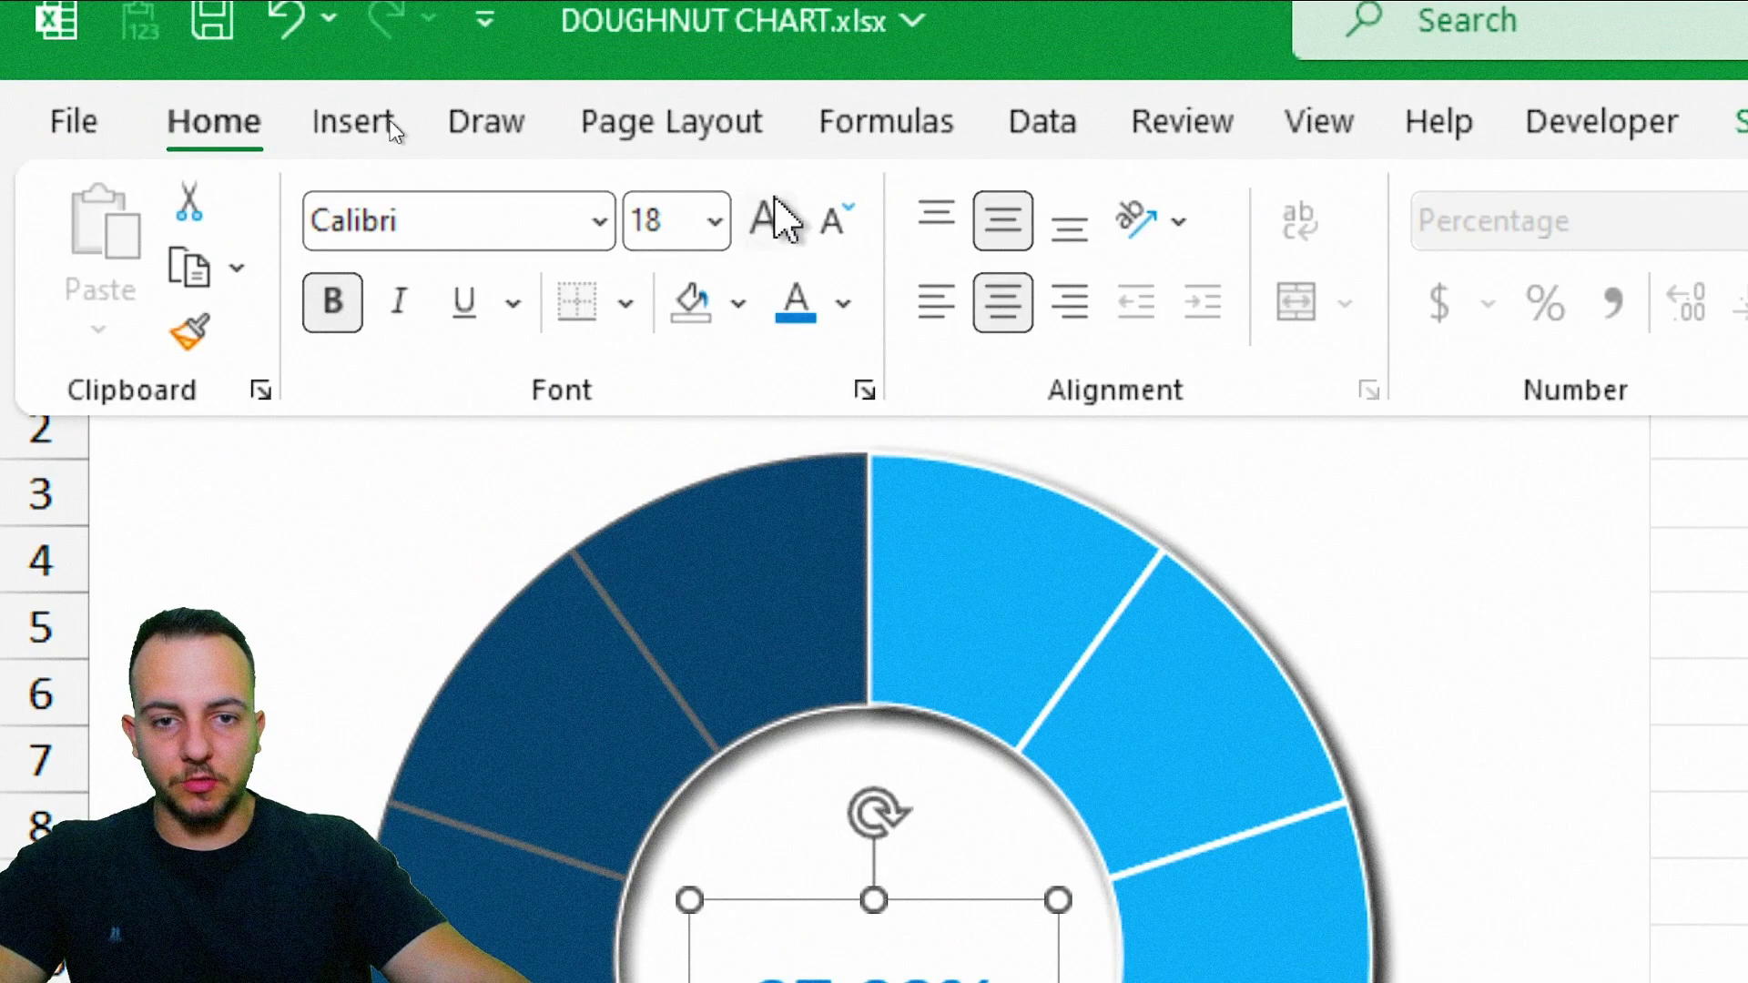
left_click(773, 219)
left_click(776, 219)
left_click(776, 219)
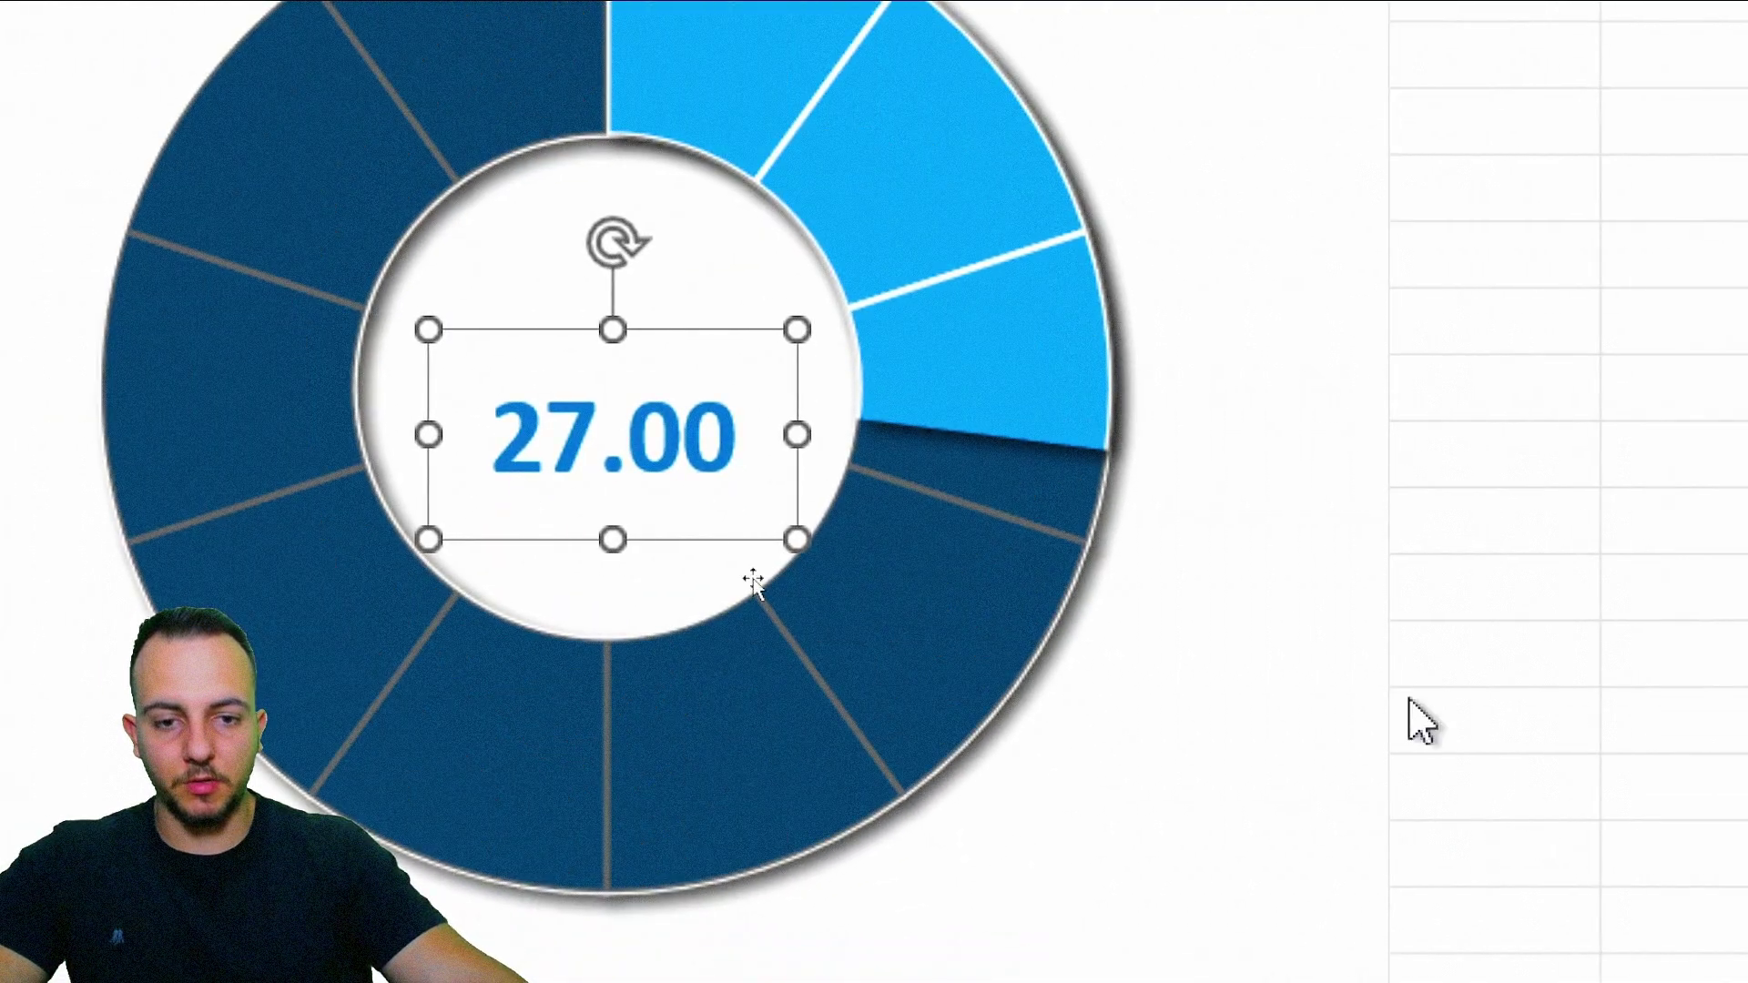
Step: Duplicate the percentage text box and place the copy directly above the original inside the doughnut hole
left_click_drag(513, 432, 566, 487)
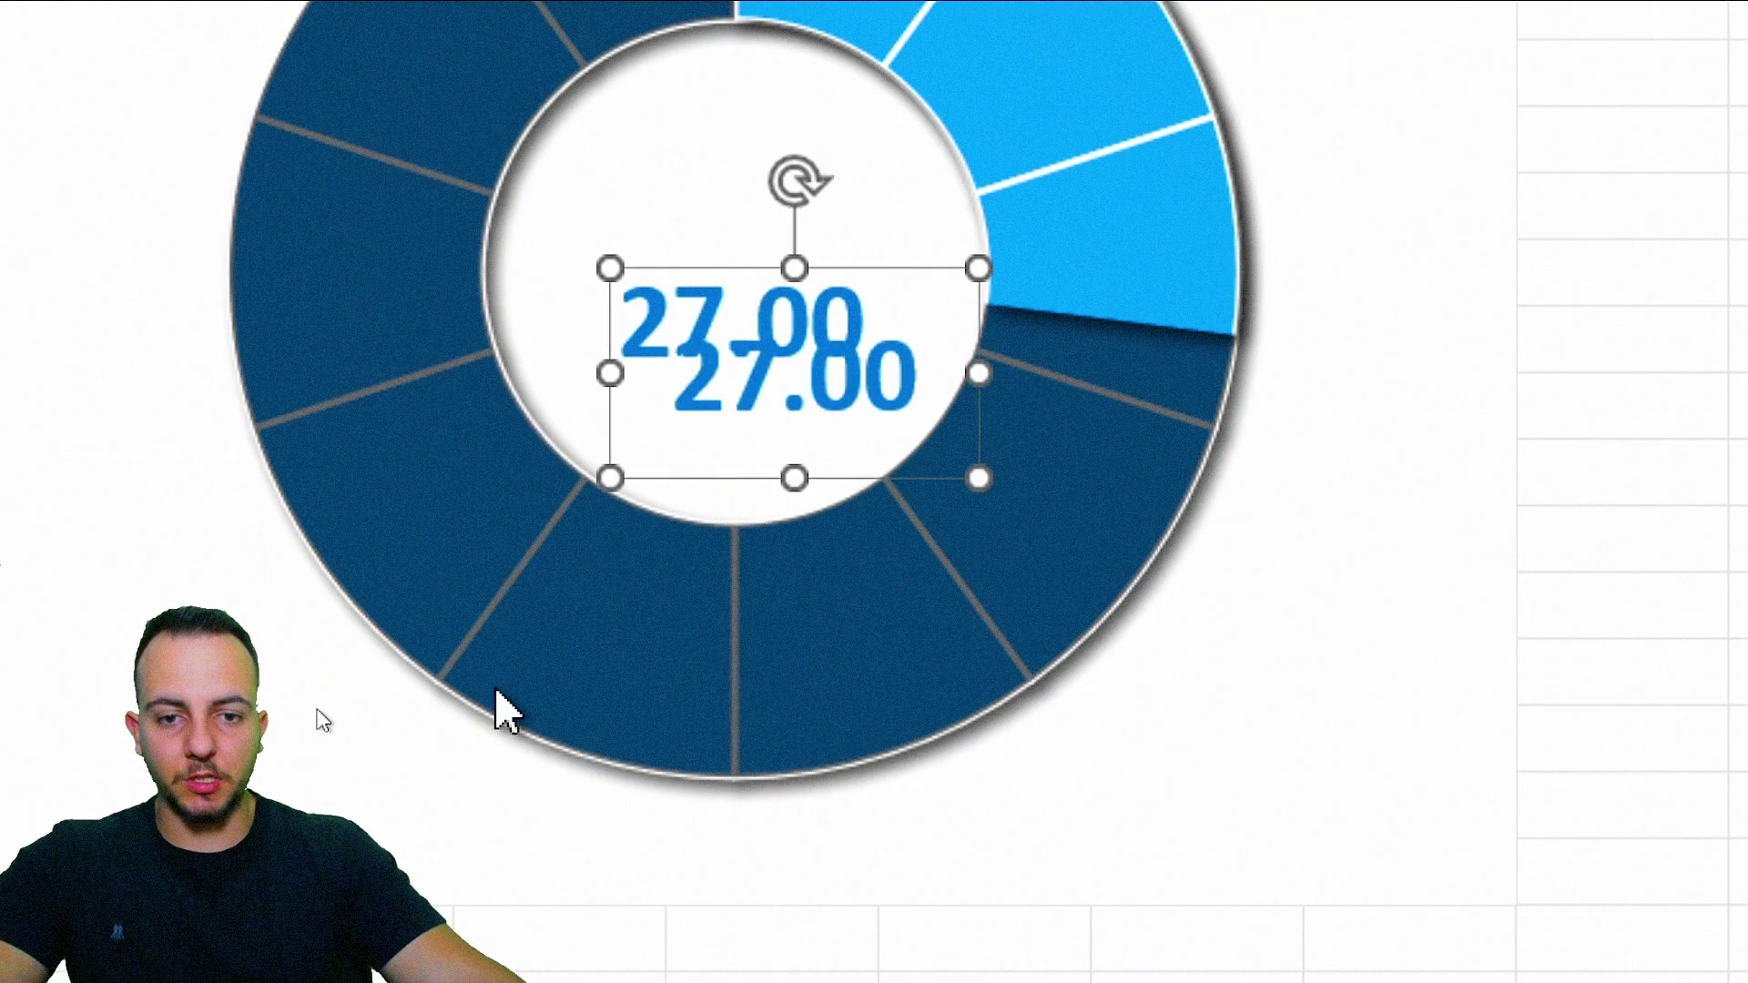
left_click_drag(731, 480, 719, 412)
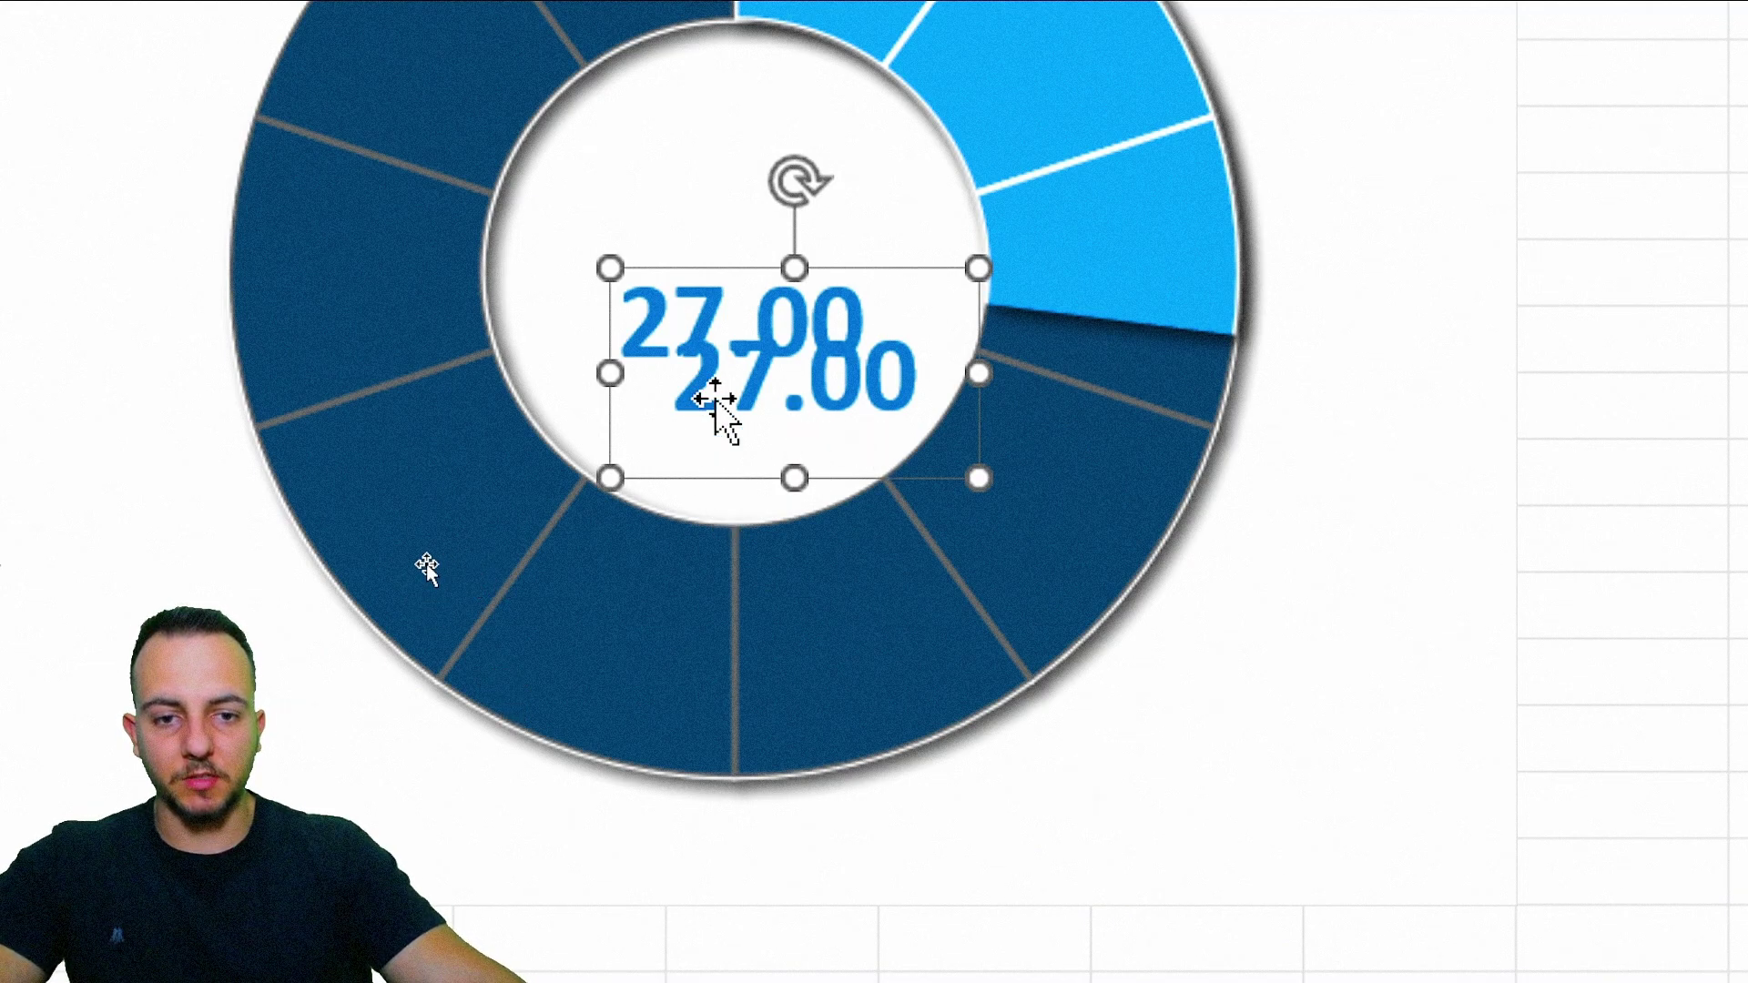
left_click_drag(692, 469, 693, 458)
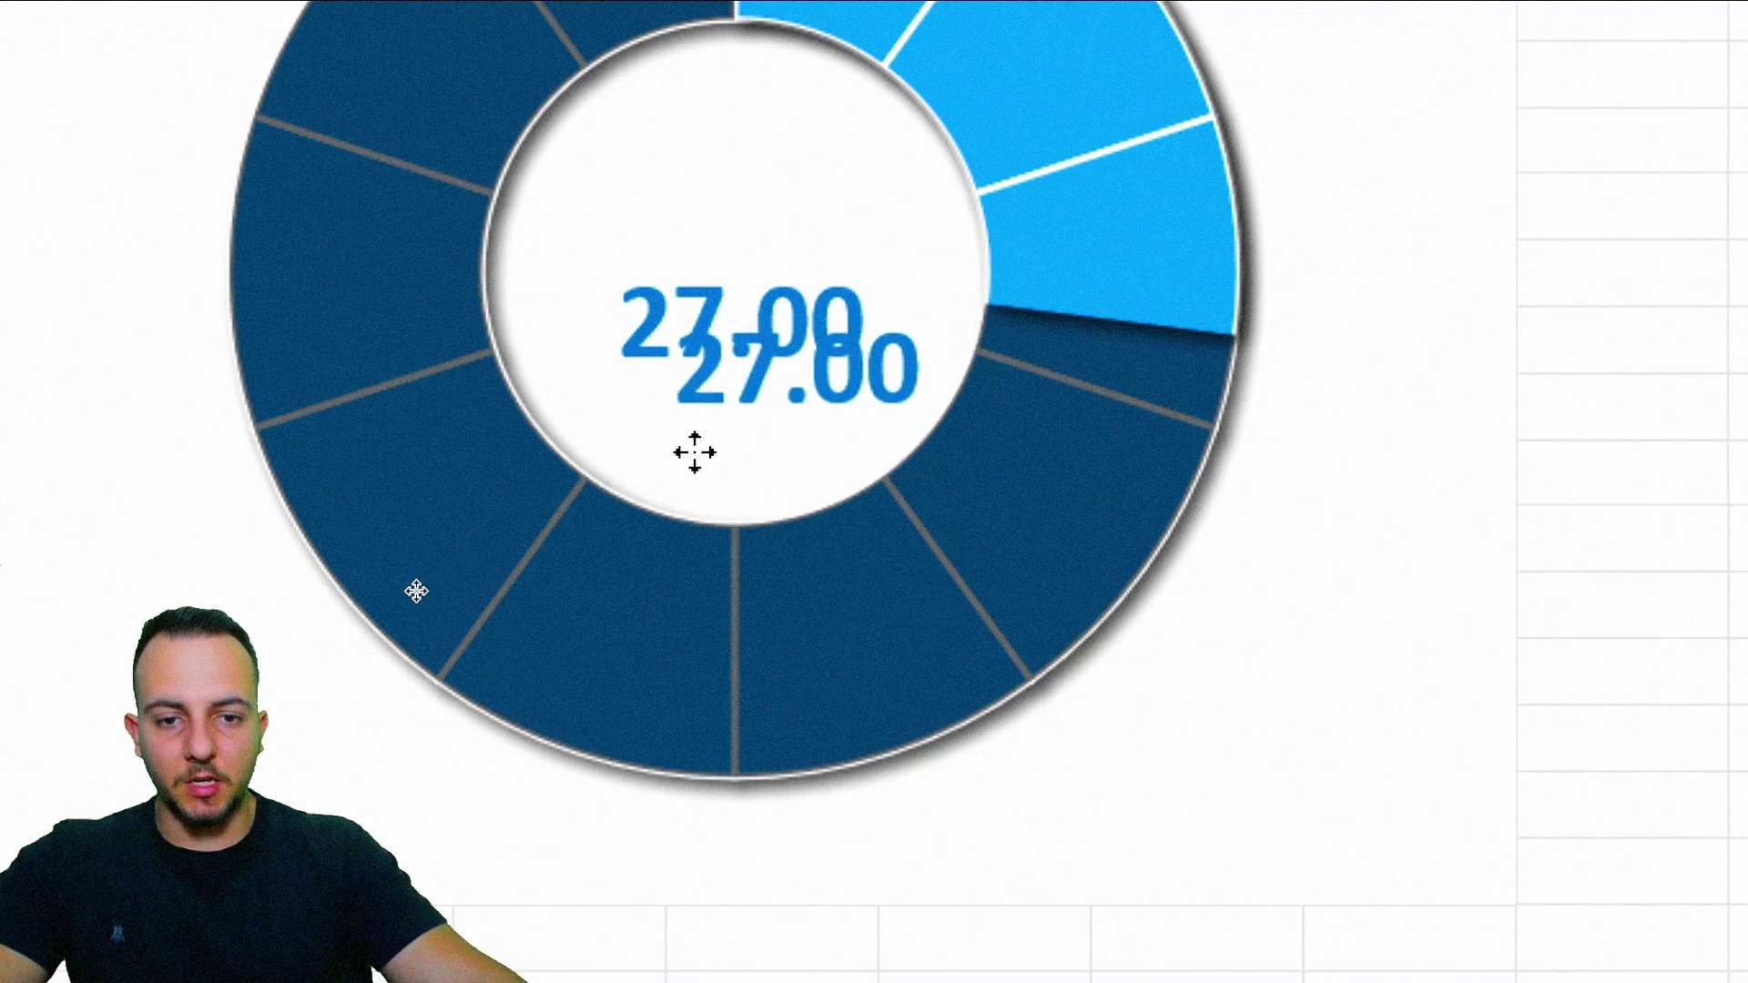
left_click(643, 291)
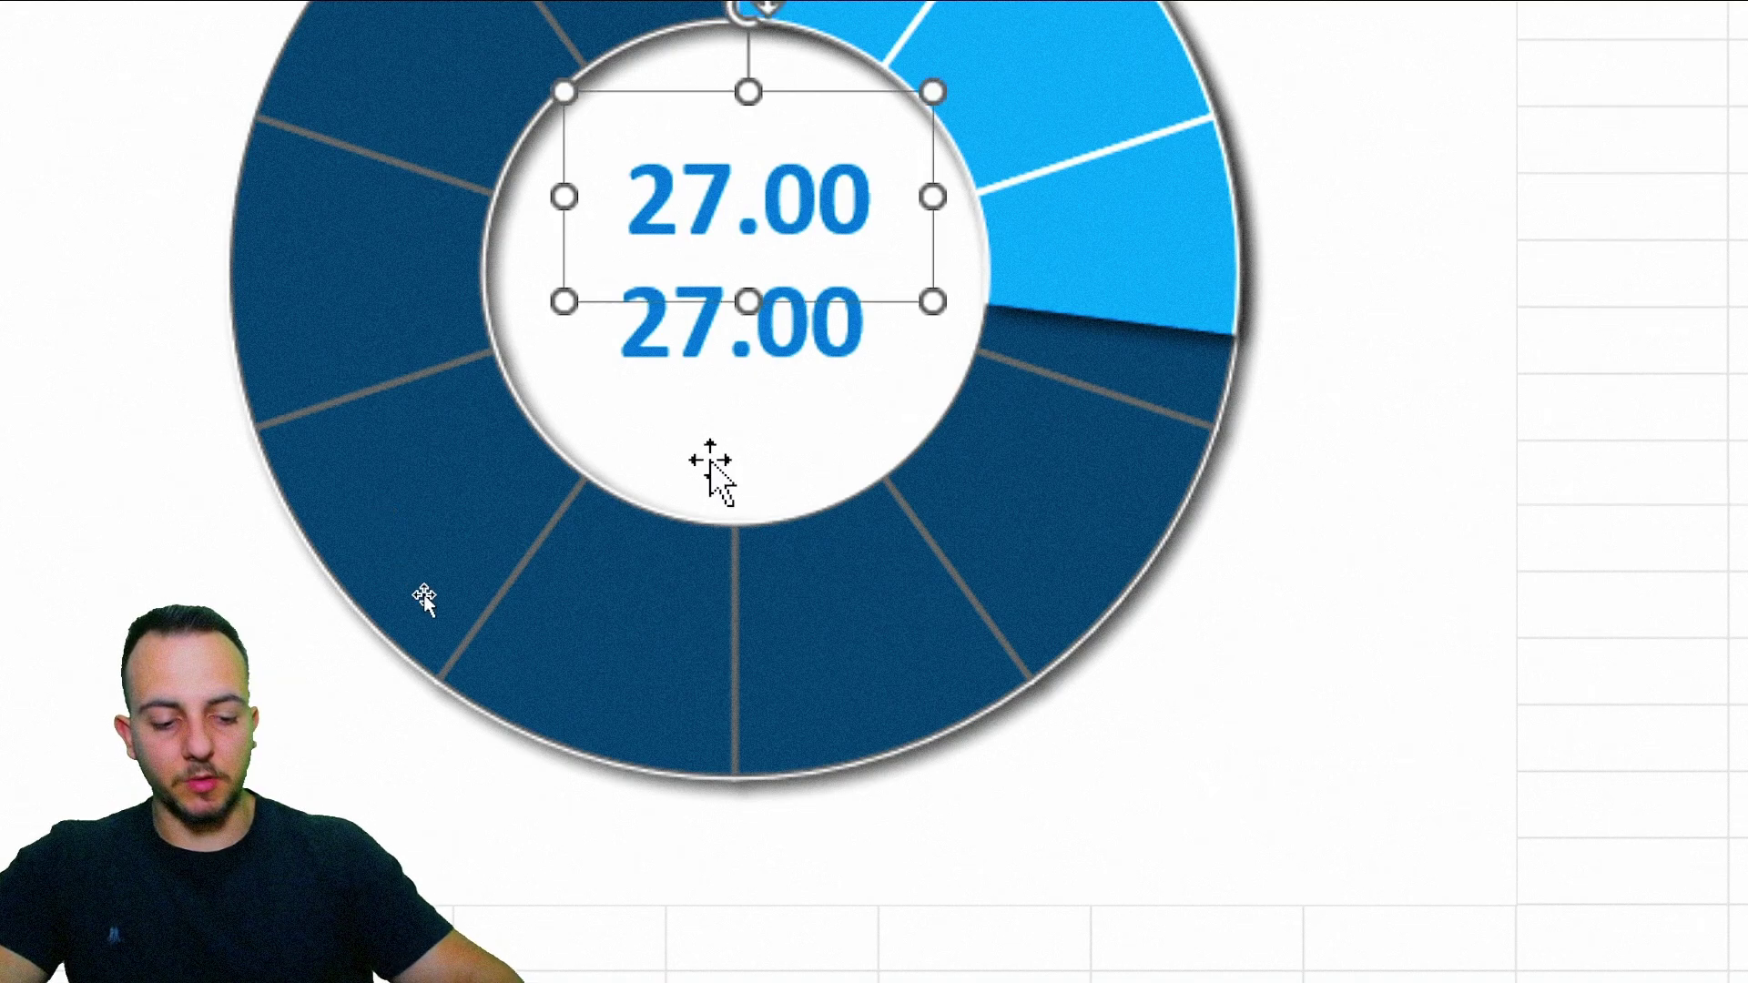
key("Left")
key("Left")
key("Left")
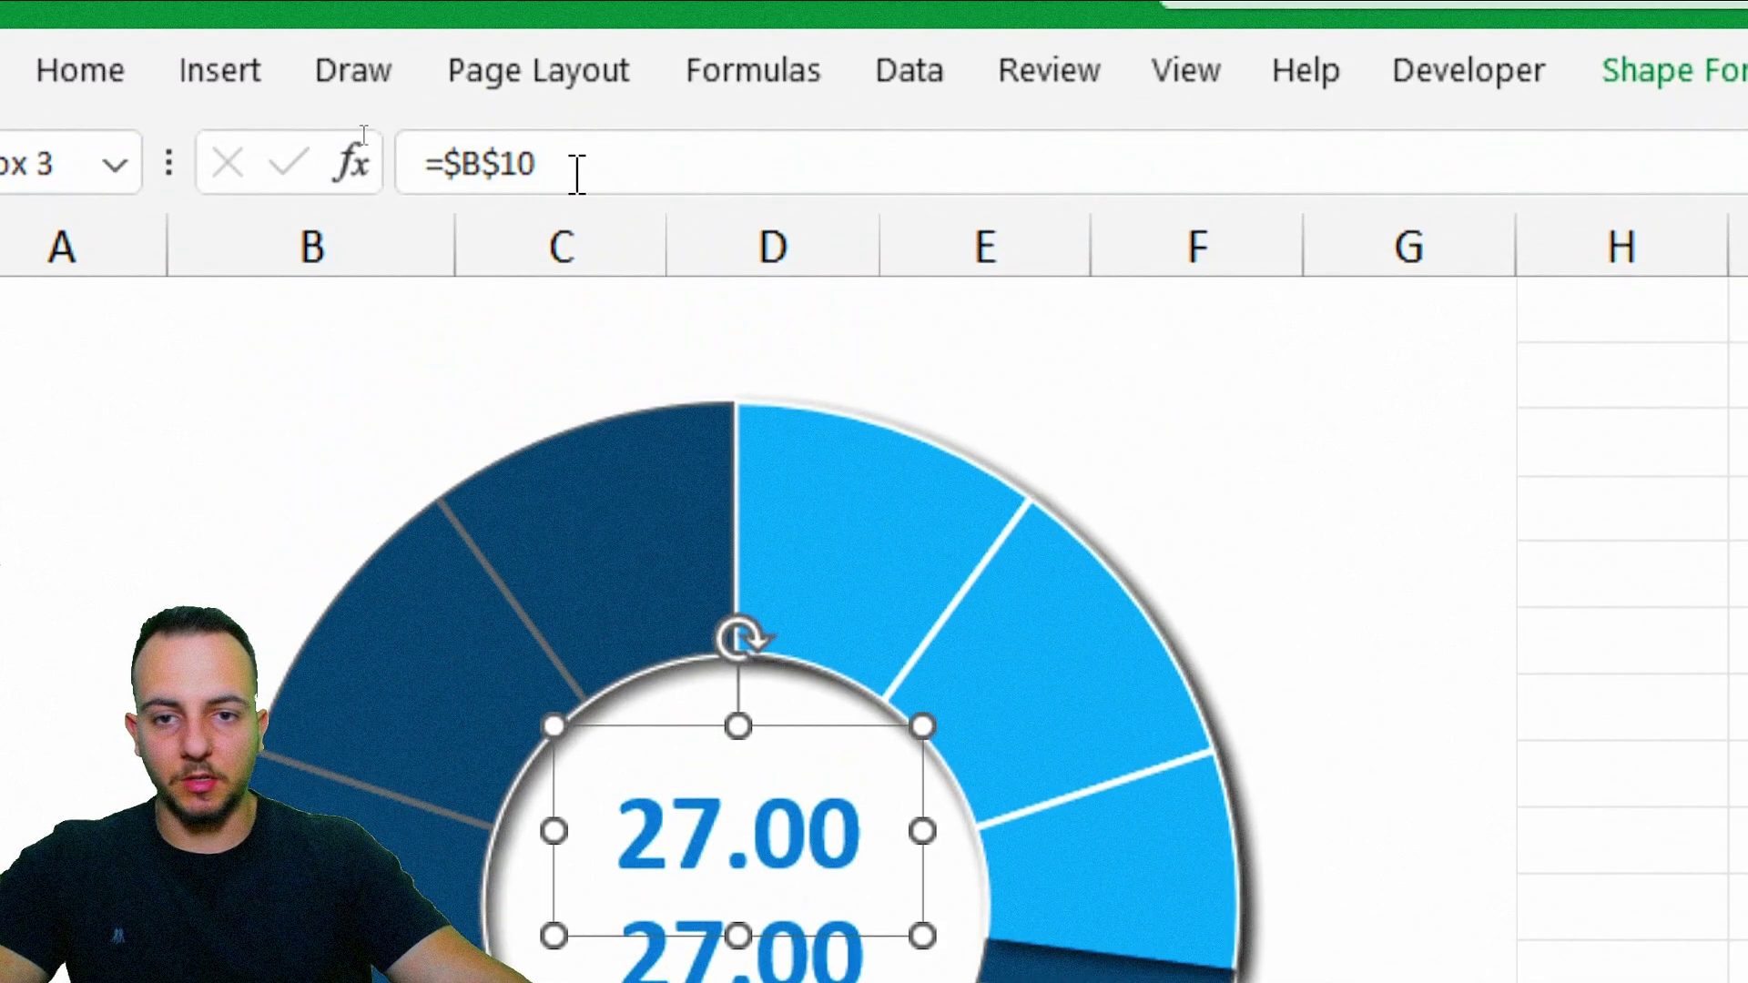
Step: Link the upper text box to the selected month in cell J3
triple_click(577, 173)
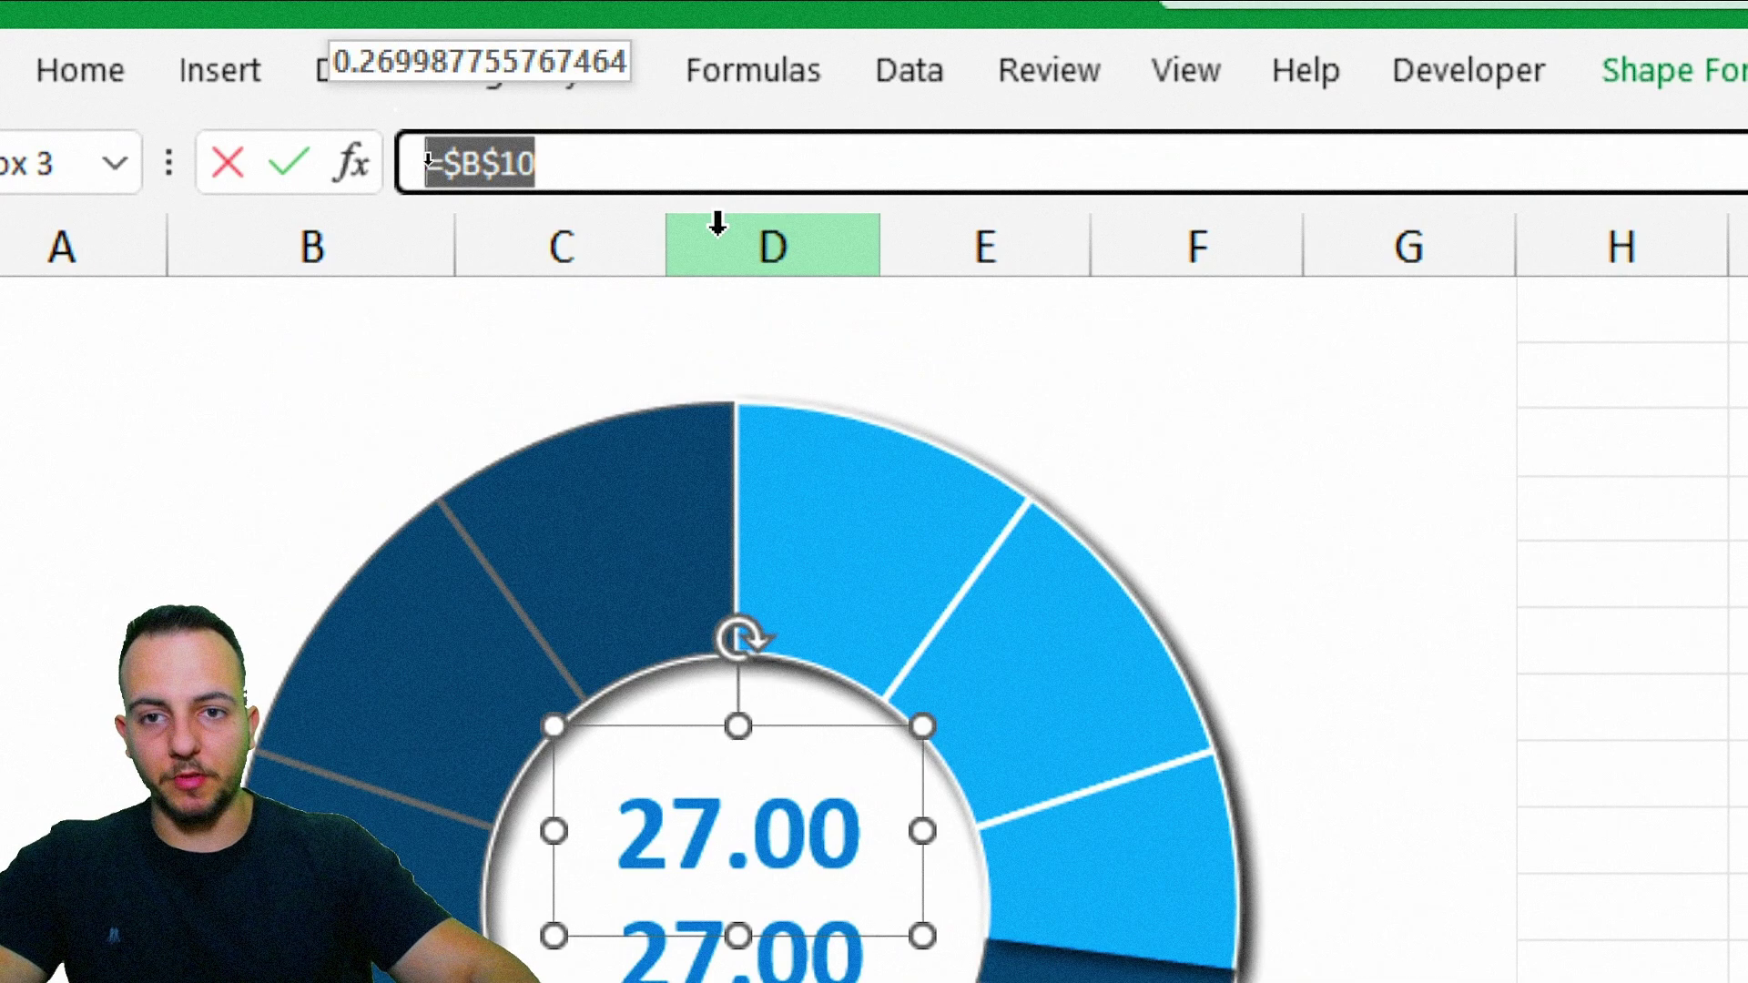
key("BackSpace")
type("=")
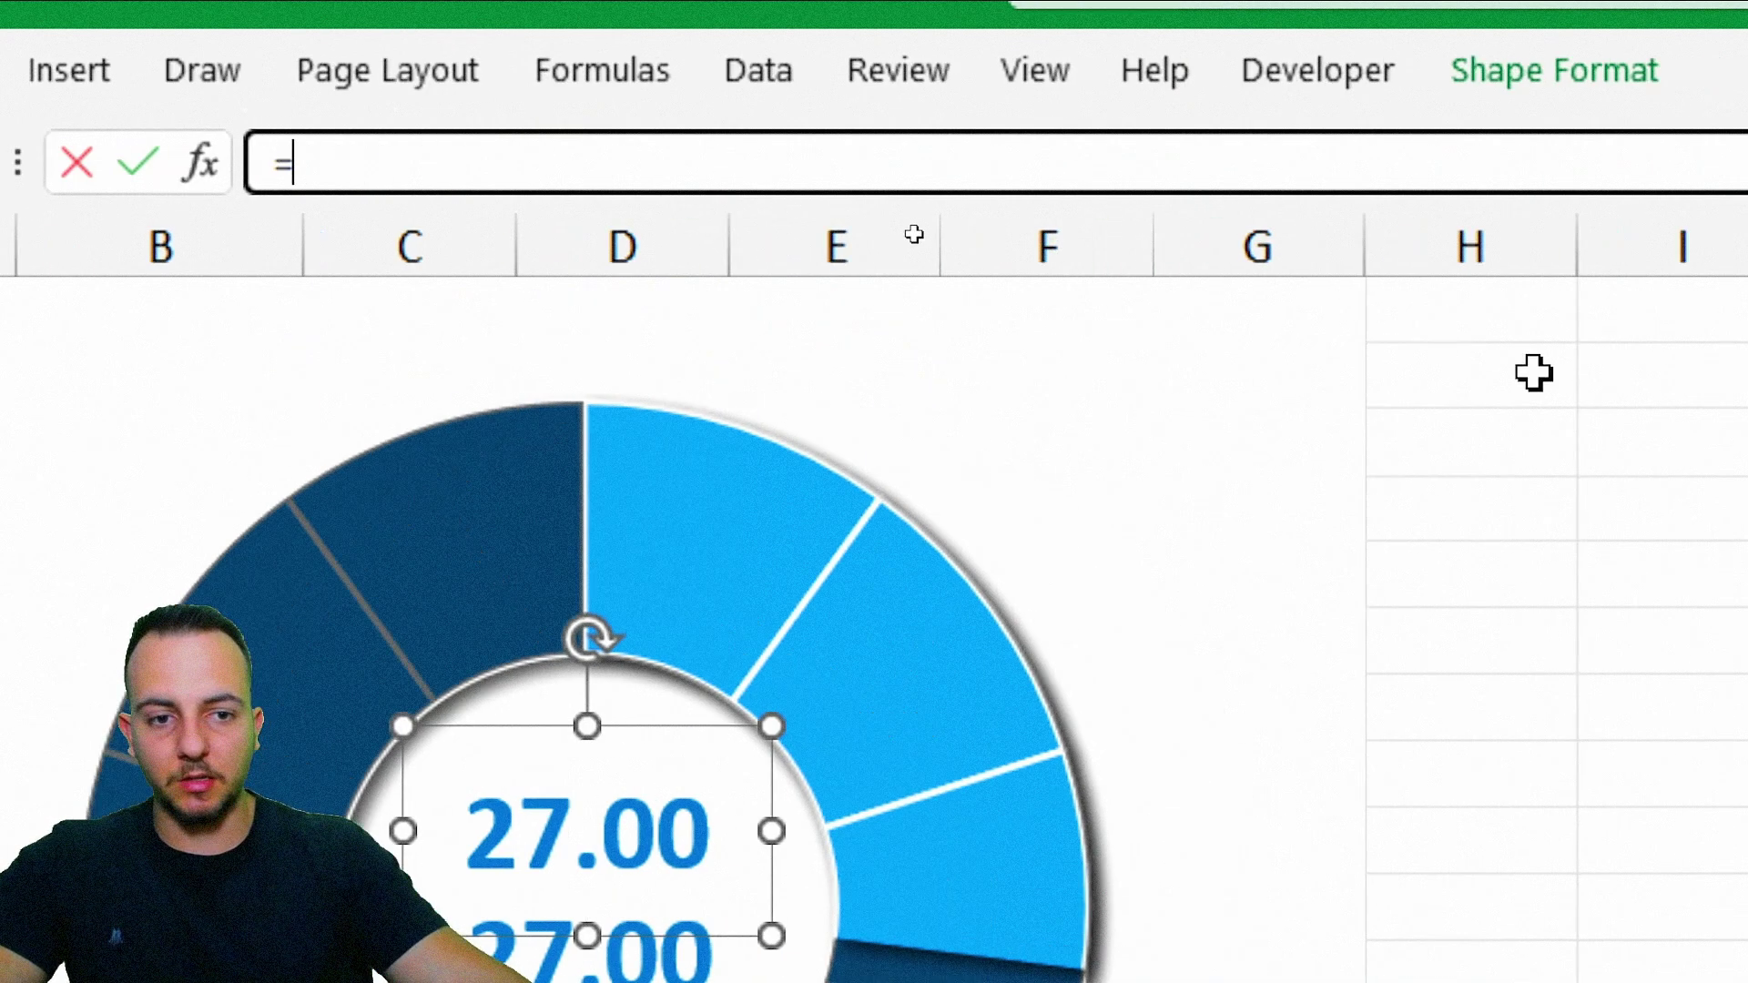
left_click(1211, 337)
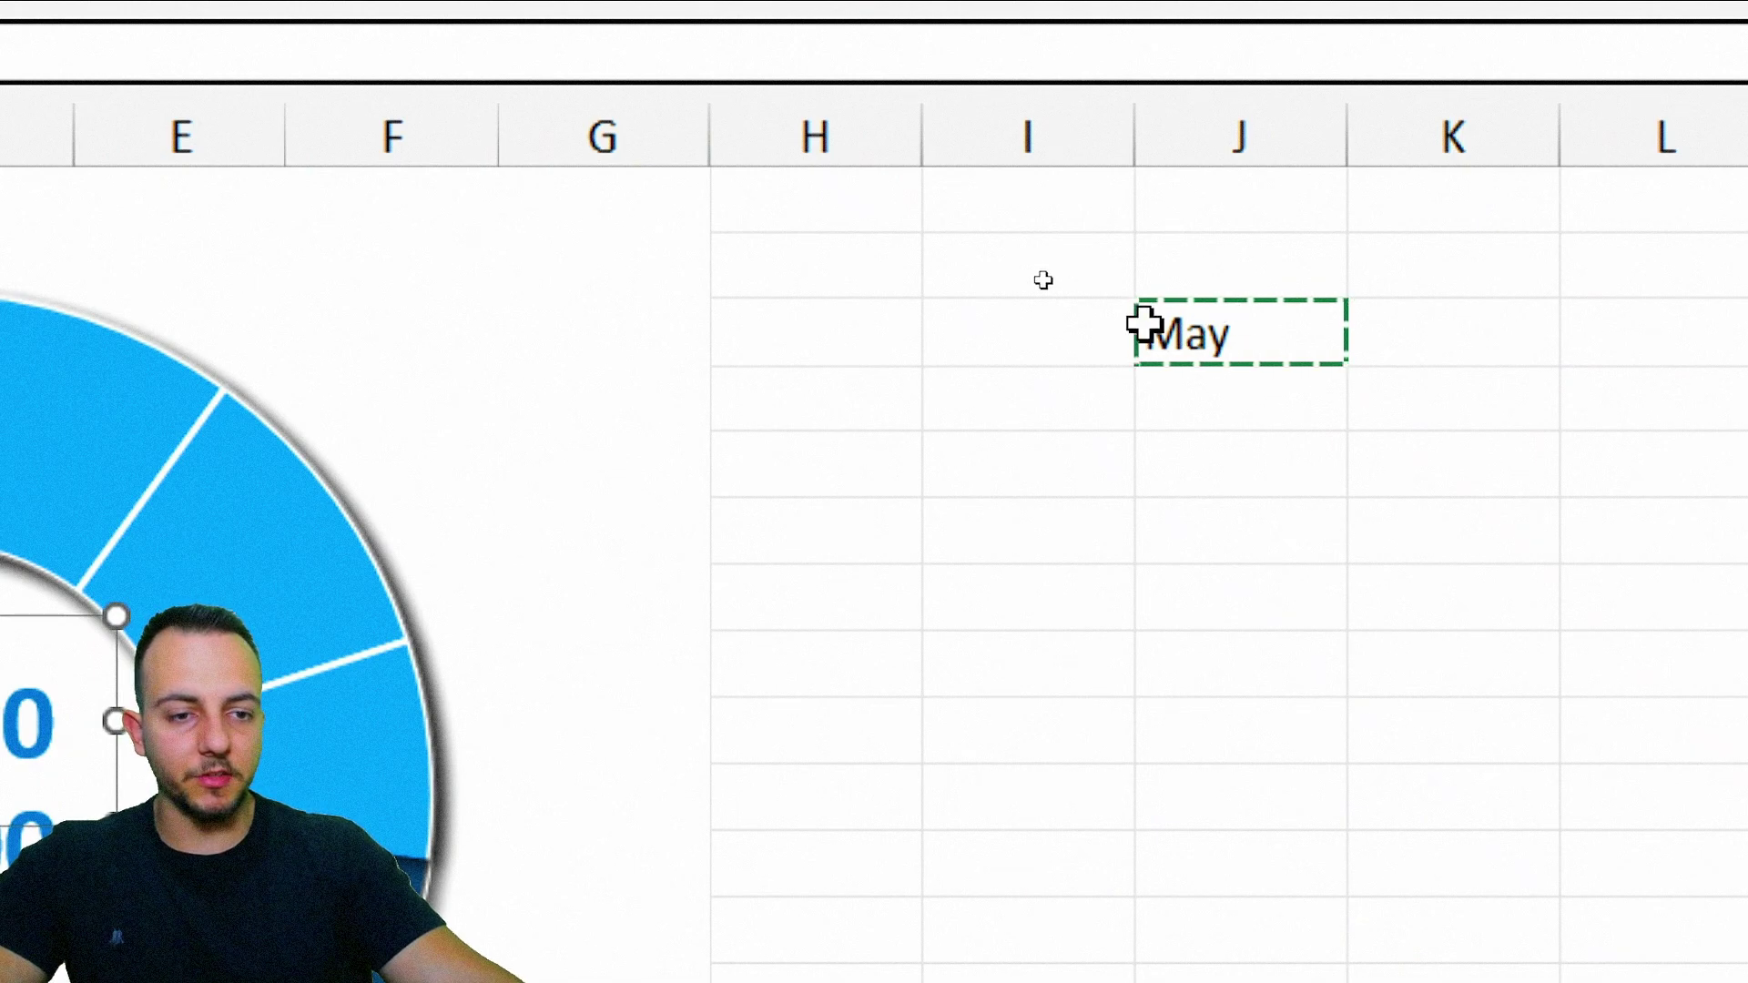
key("Return")
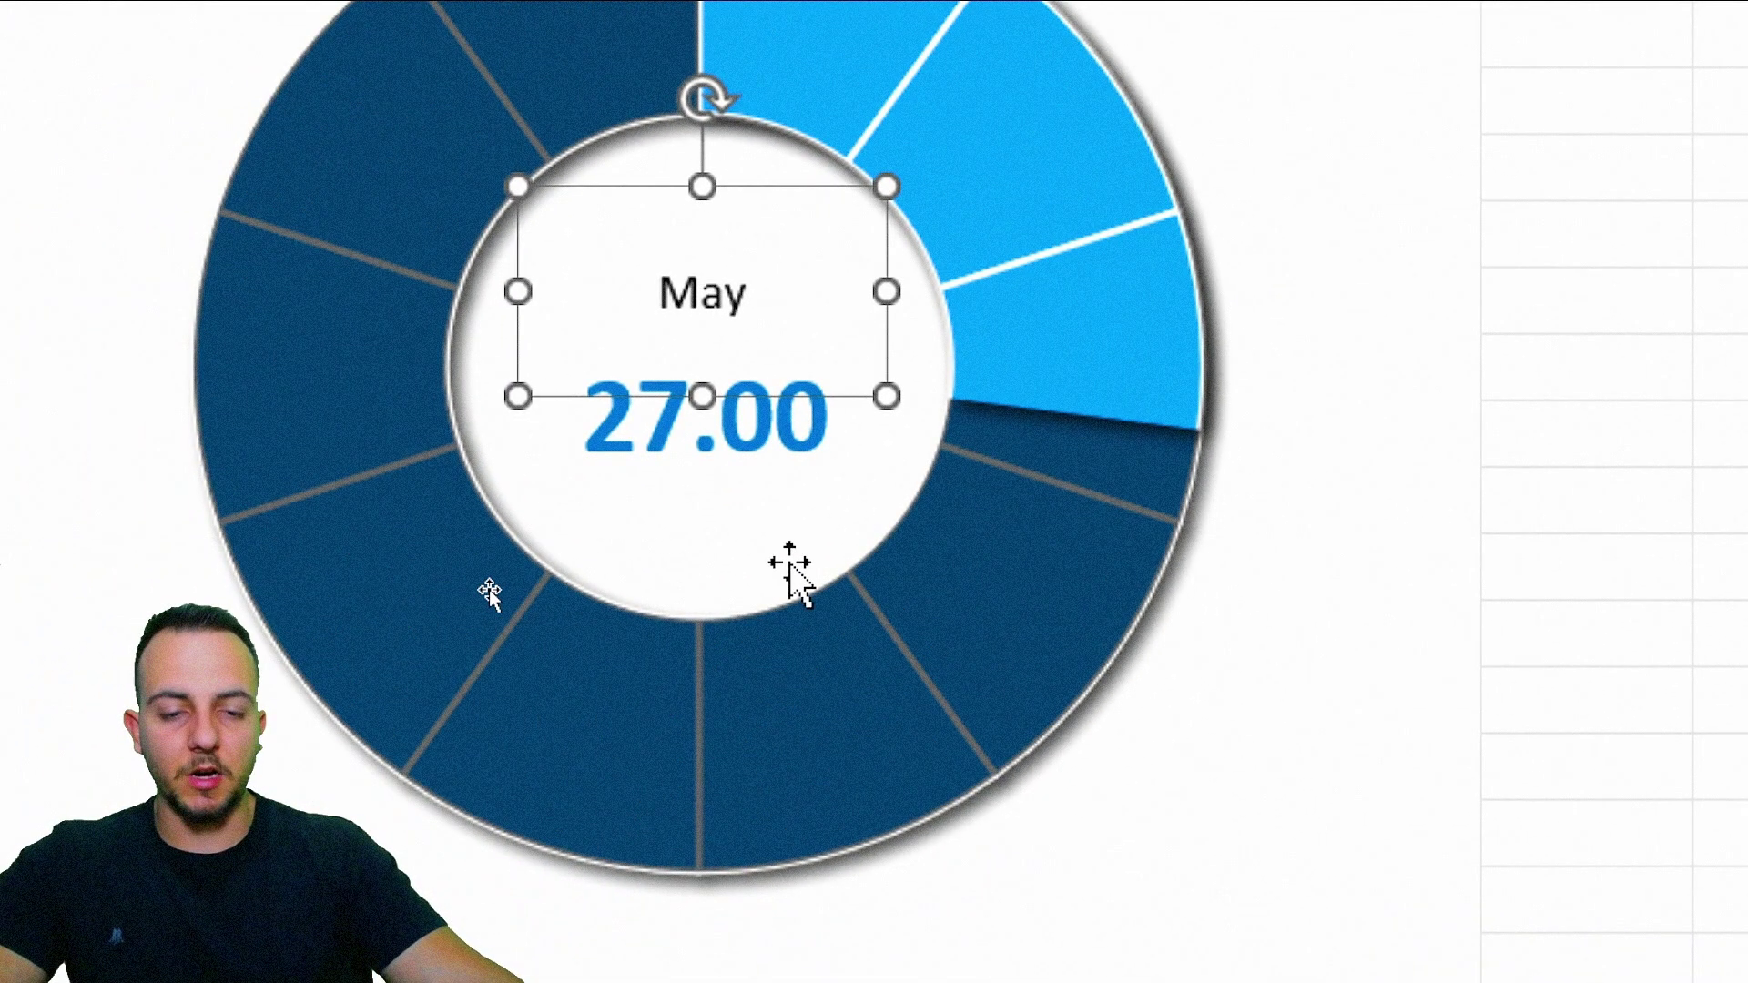
Step: Widen the percentage text box on both sides to span the doughnut hole and fit the full percentage
left_click(781, 476)
left_click_drag(510, 410, 460, 410)
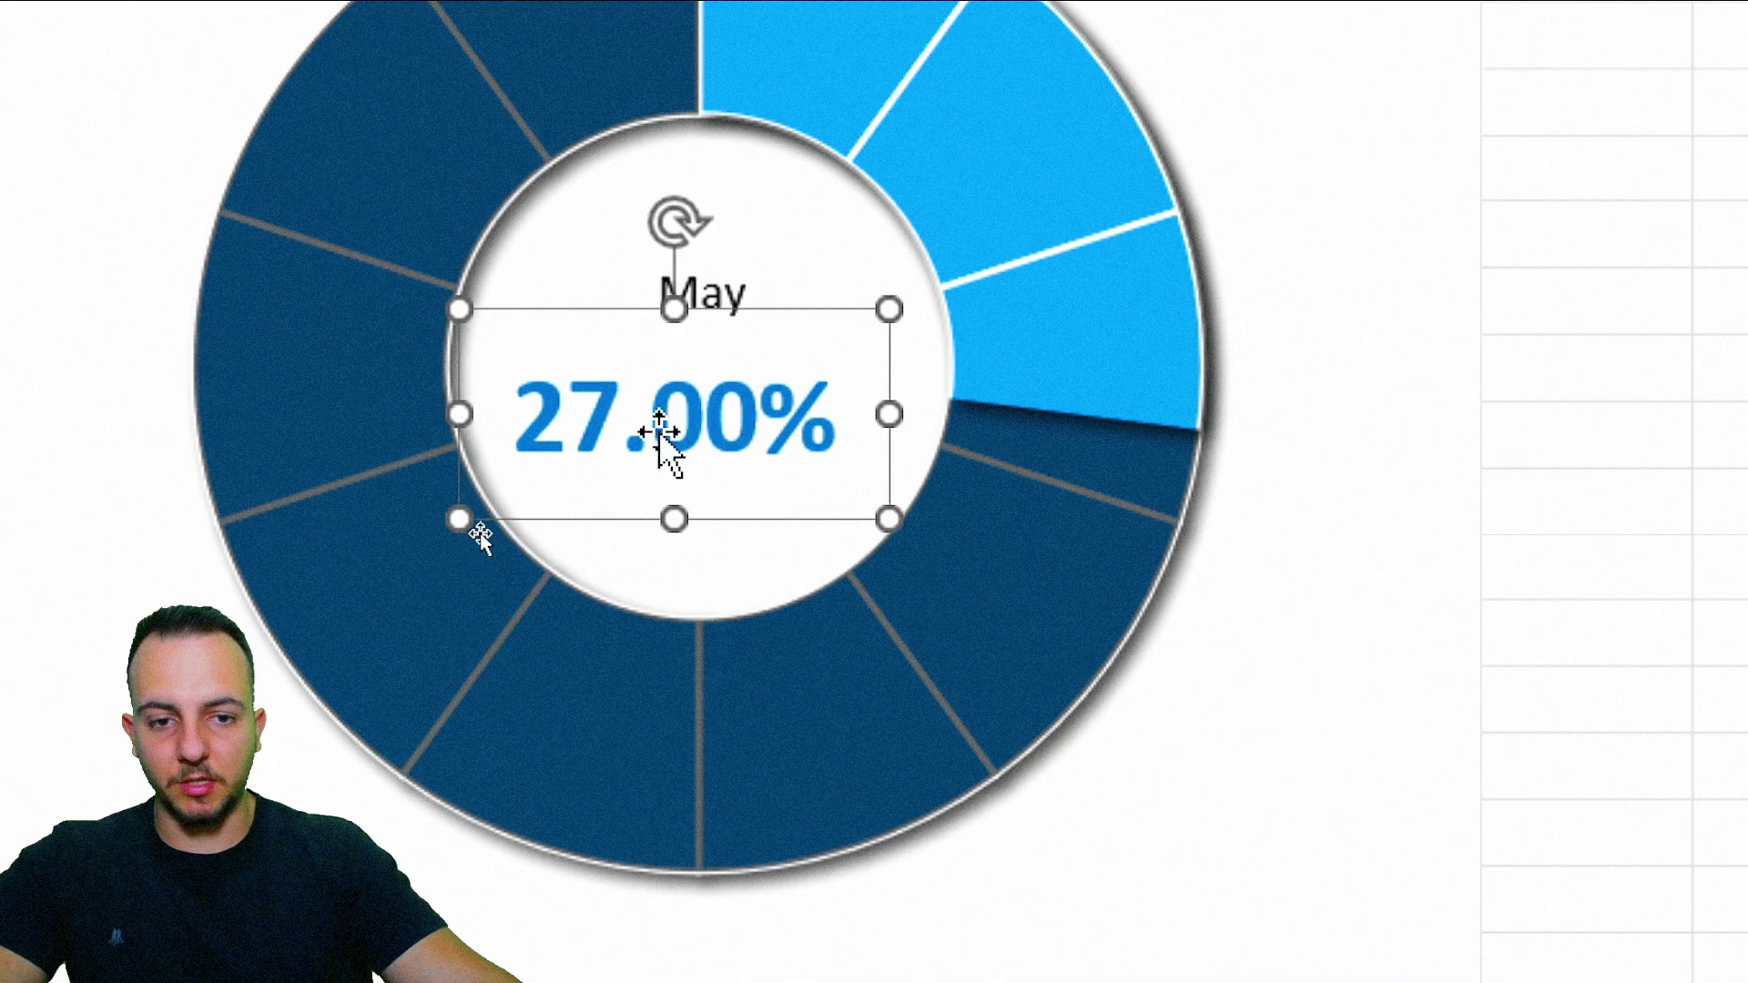
left_click_drag(896, 412, 955, 412)
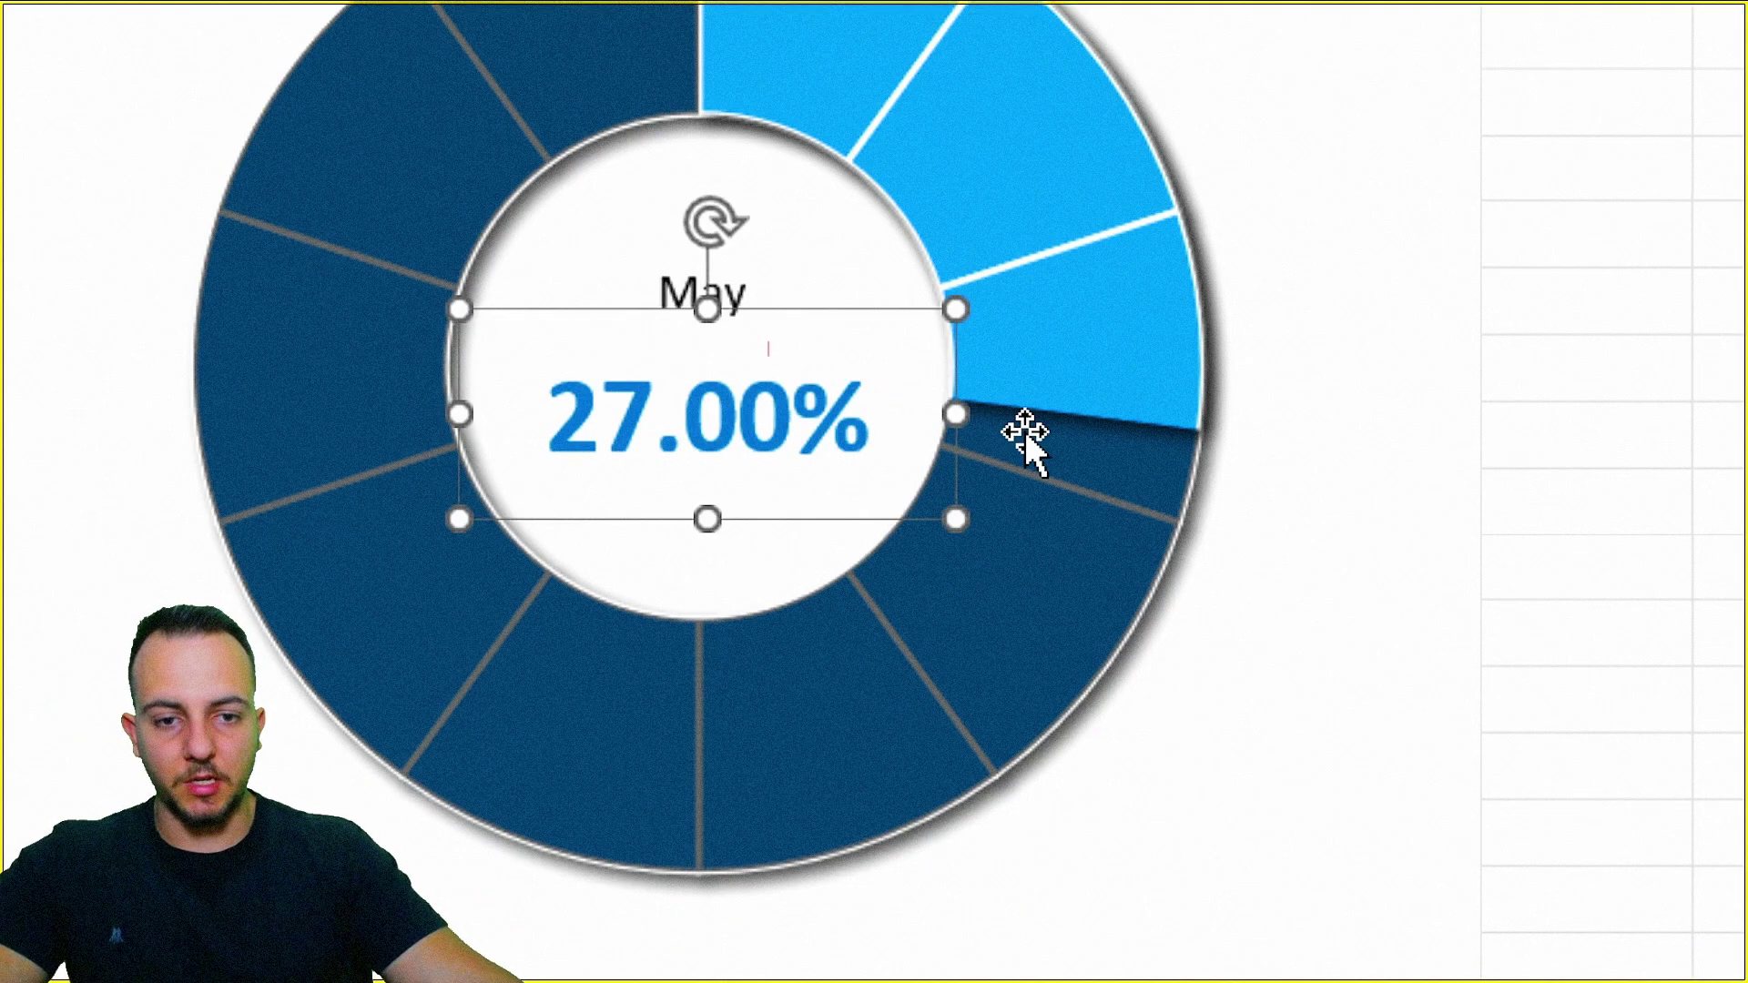
Step: Format the month text box as bold, font size 20, in the same blue as the percentage
left_click(670, 287)
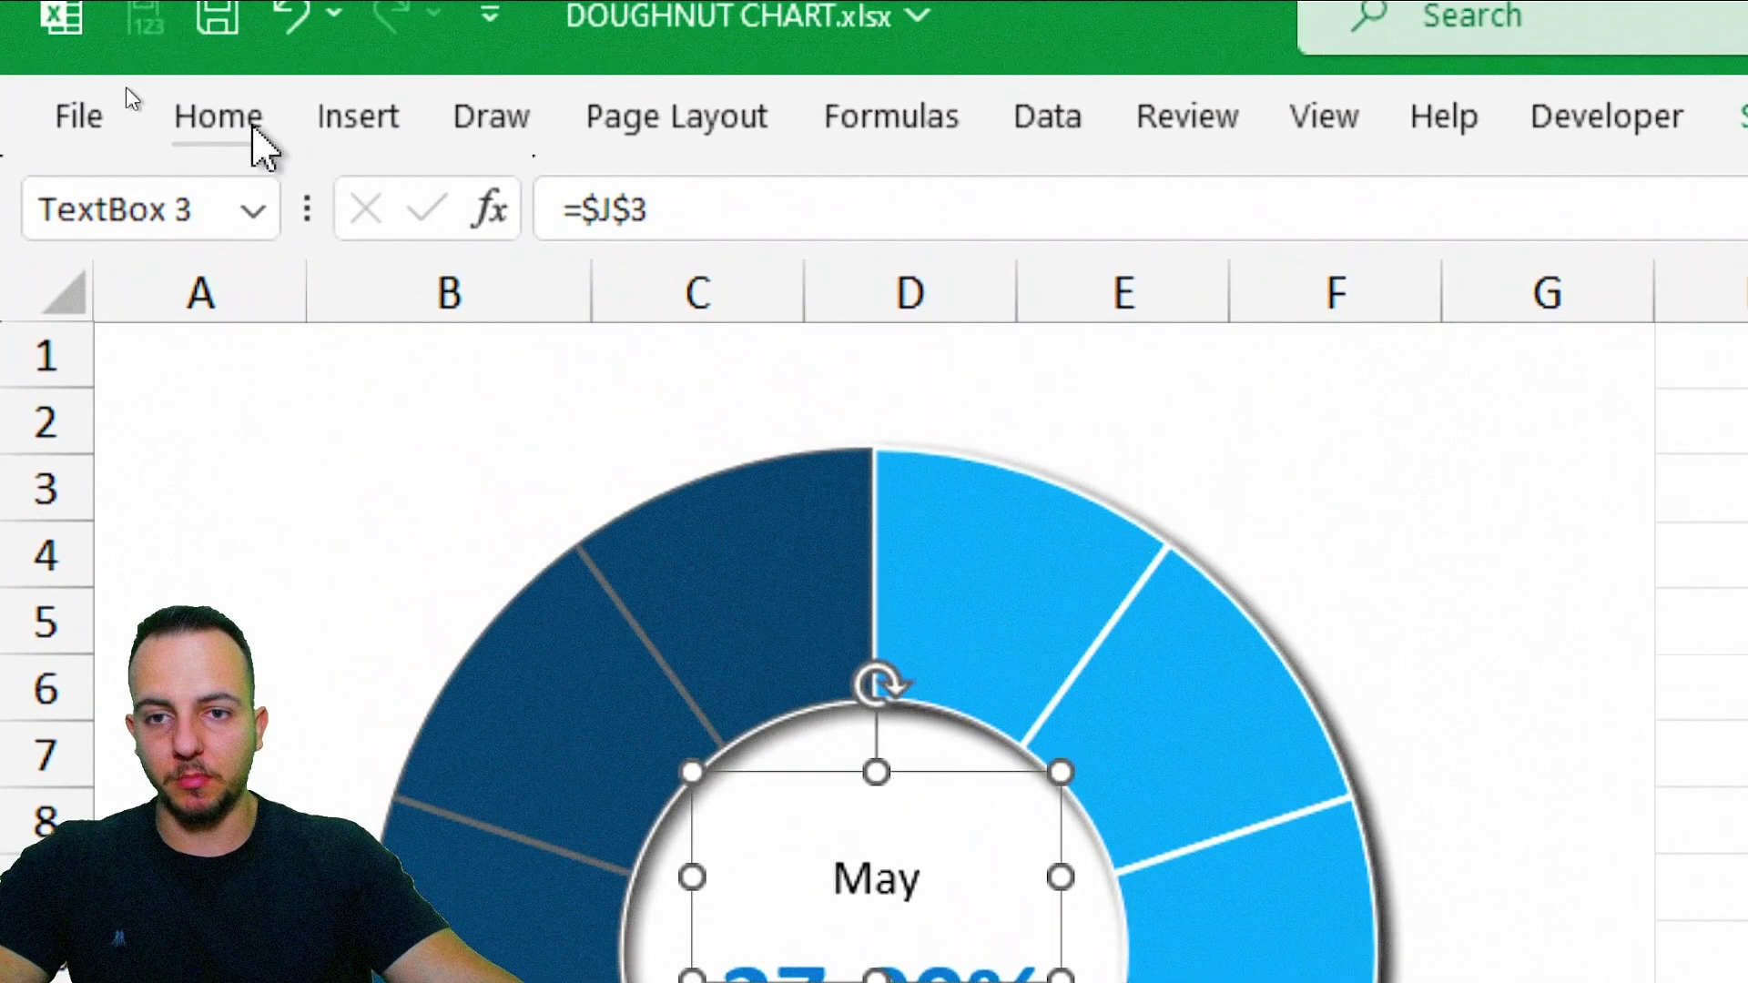
left_click(259, 137)
left_click(772, 215)
left_click(773, 215)
left_click(772, 215)
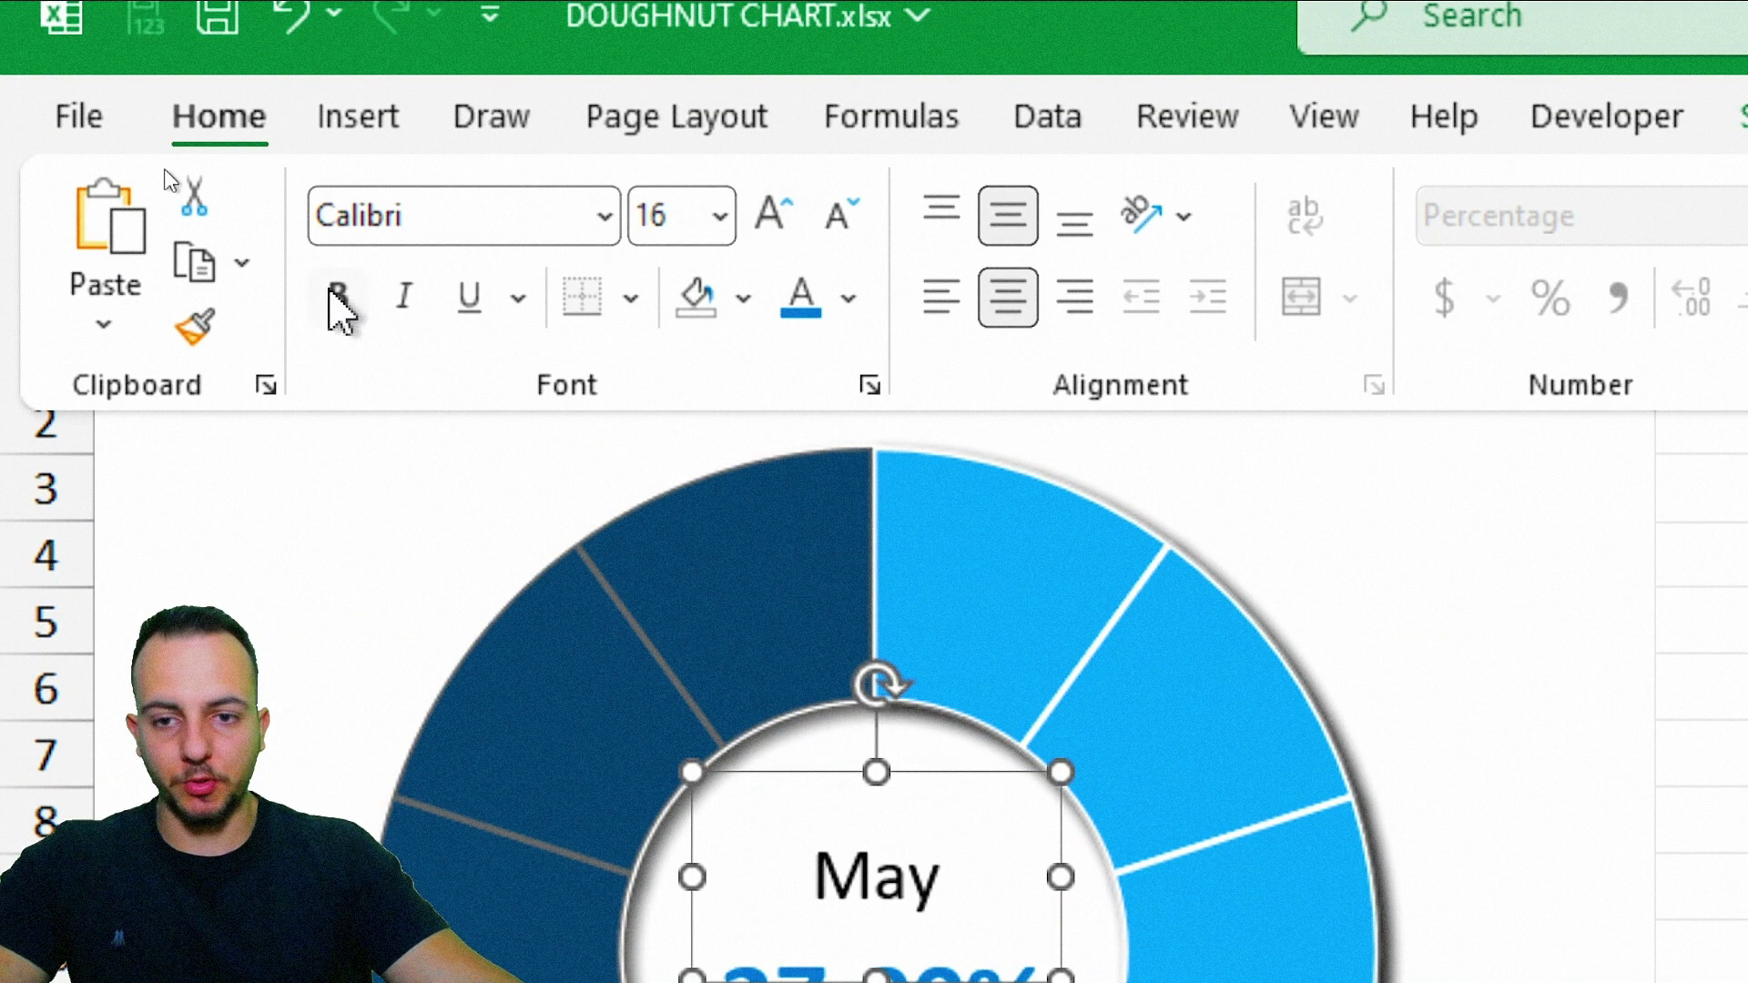
left_click(337, 296)
left_click(772, 215)
left_click(772, 215)
left_click(848, 299)
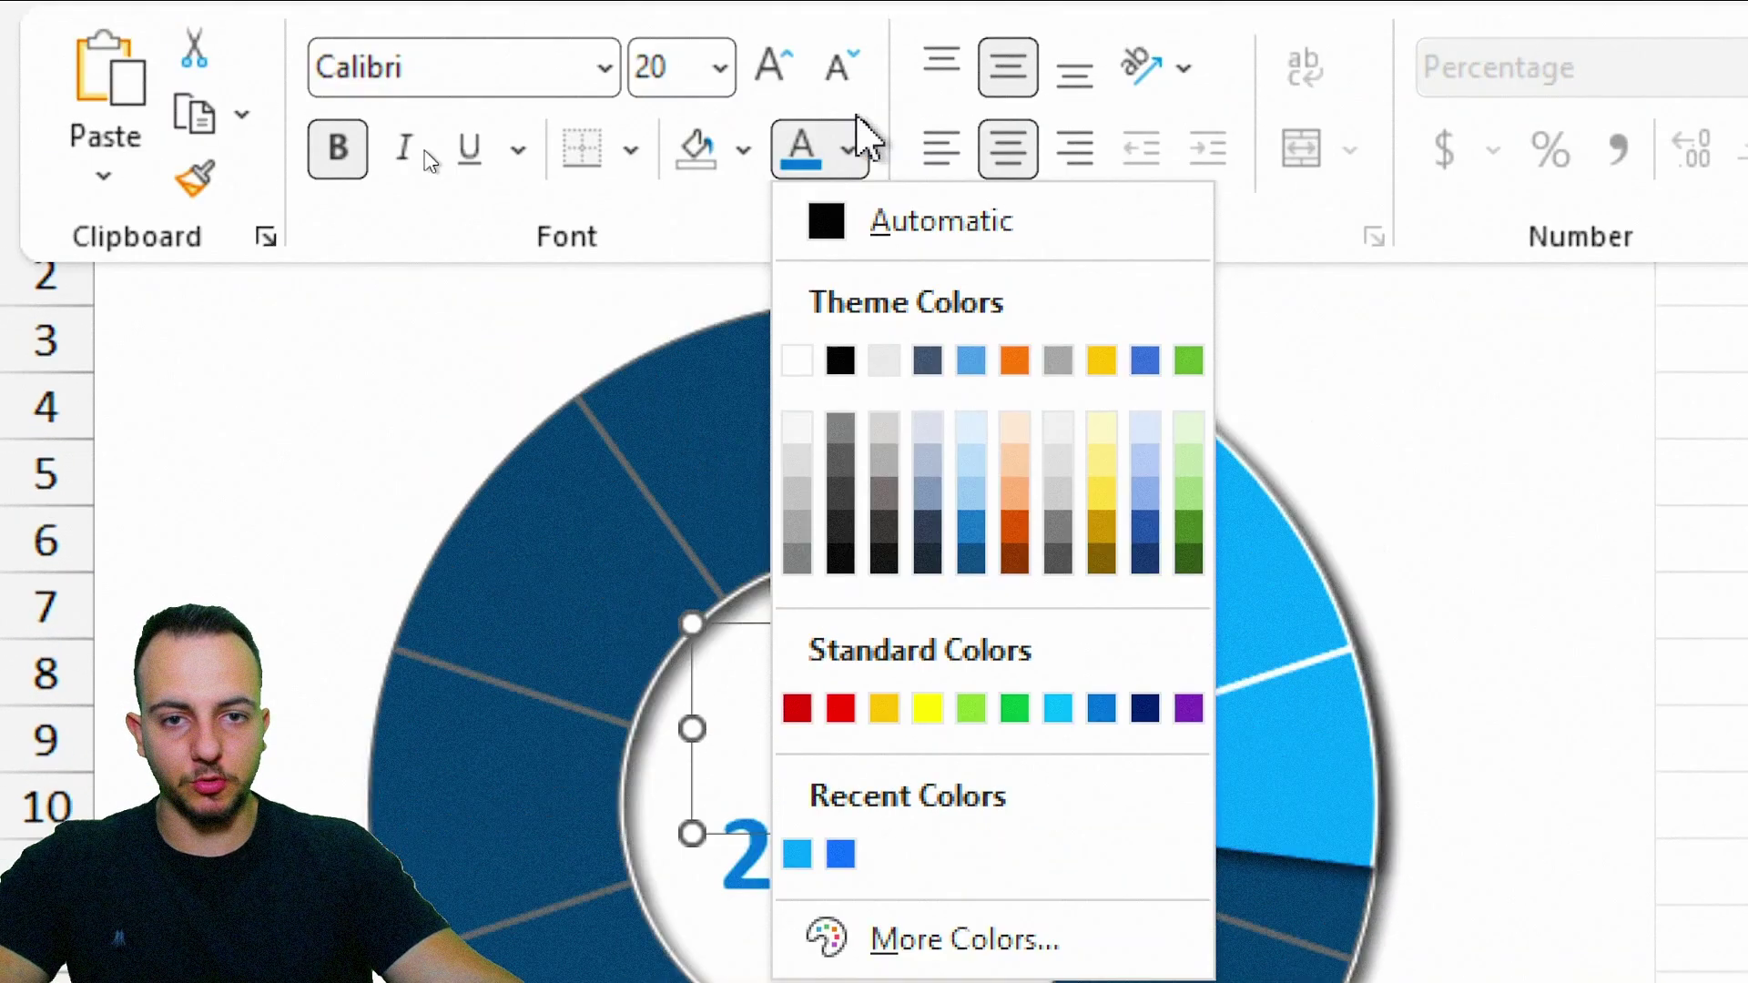
left_click(849, 147)
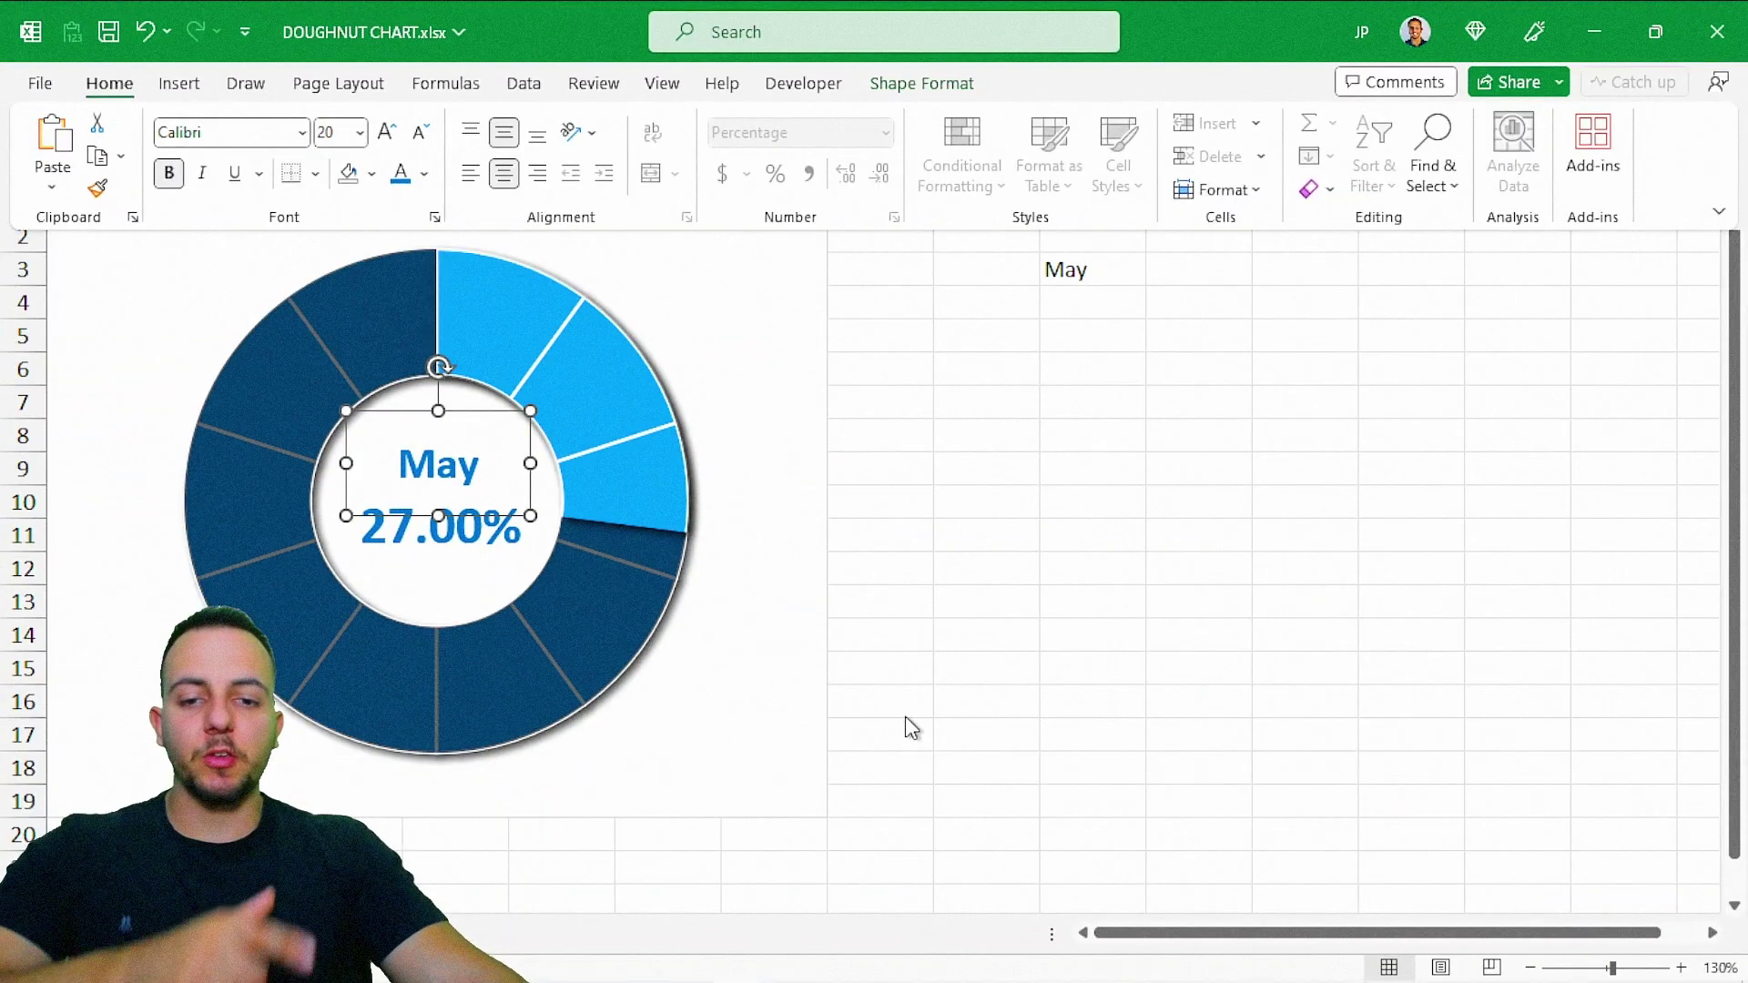
Step: Try moving the chart on its own across to columns H to N, and undo that move
left_click(938, 608)
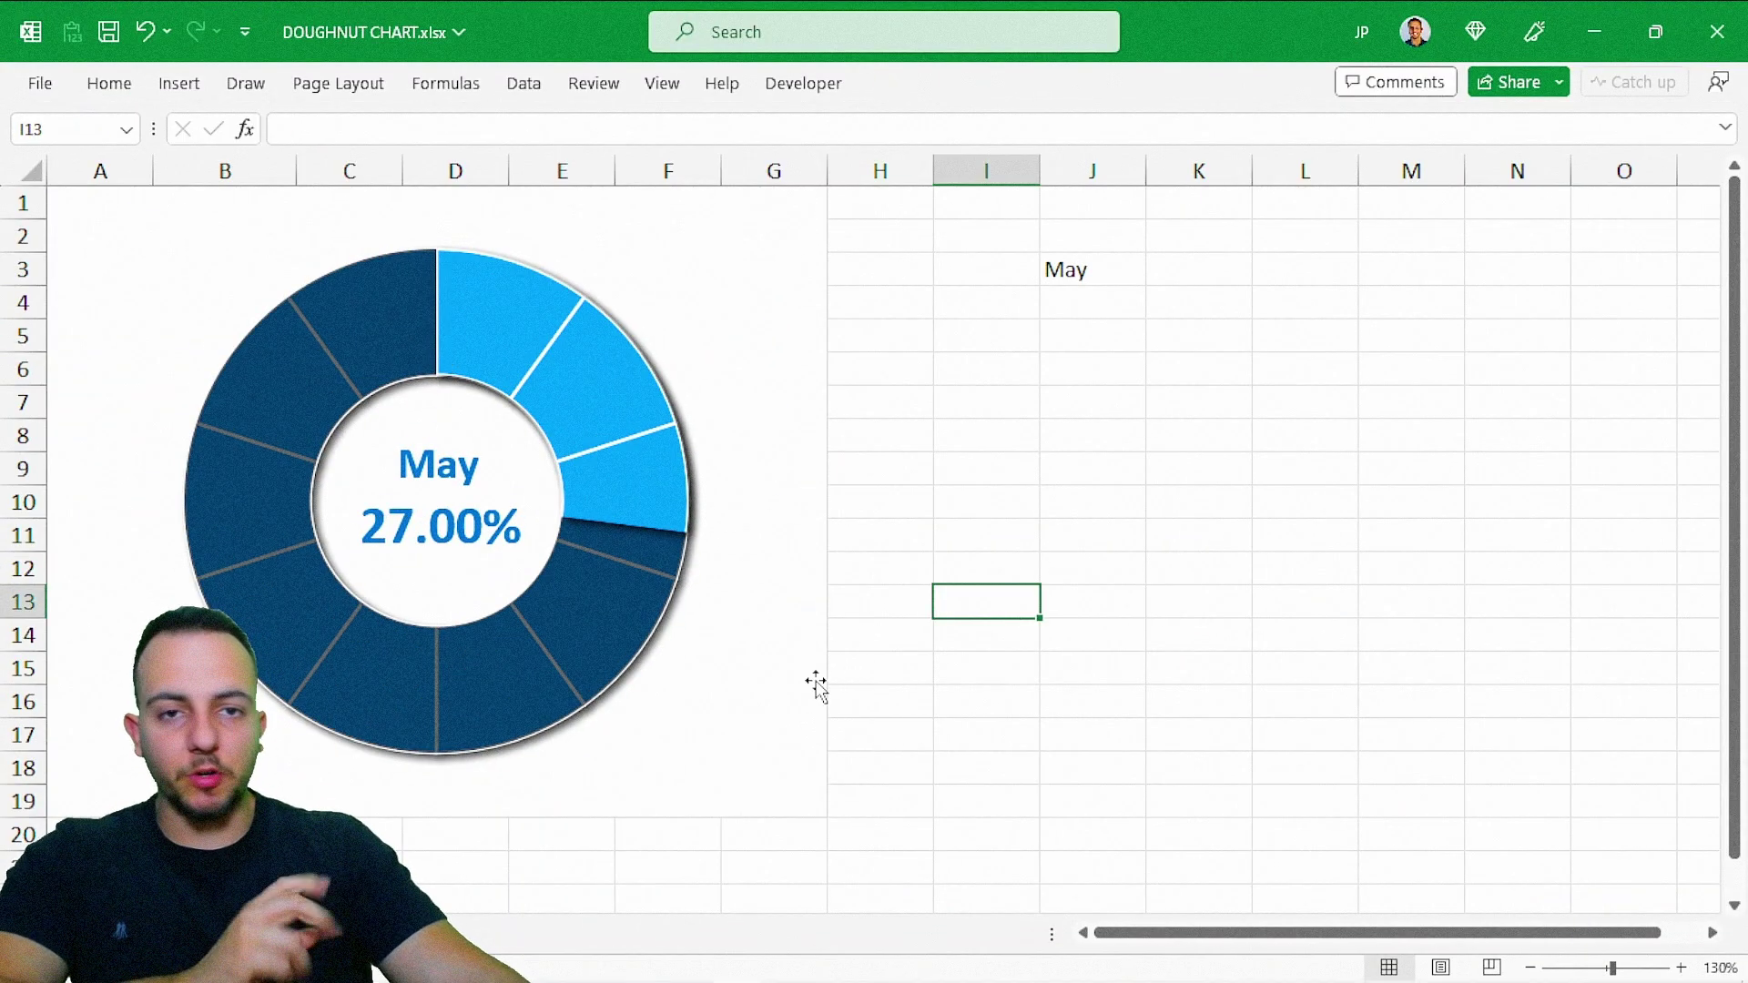
left_click_drag(819, 637, 1584, 690)
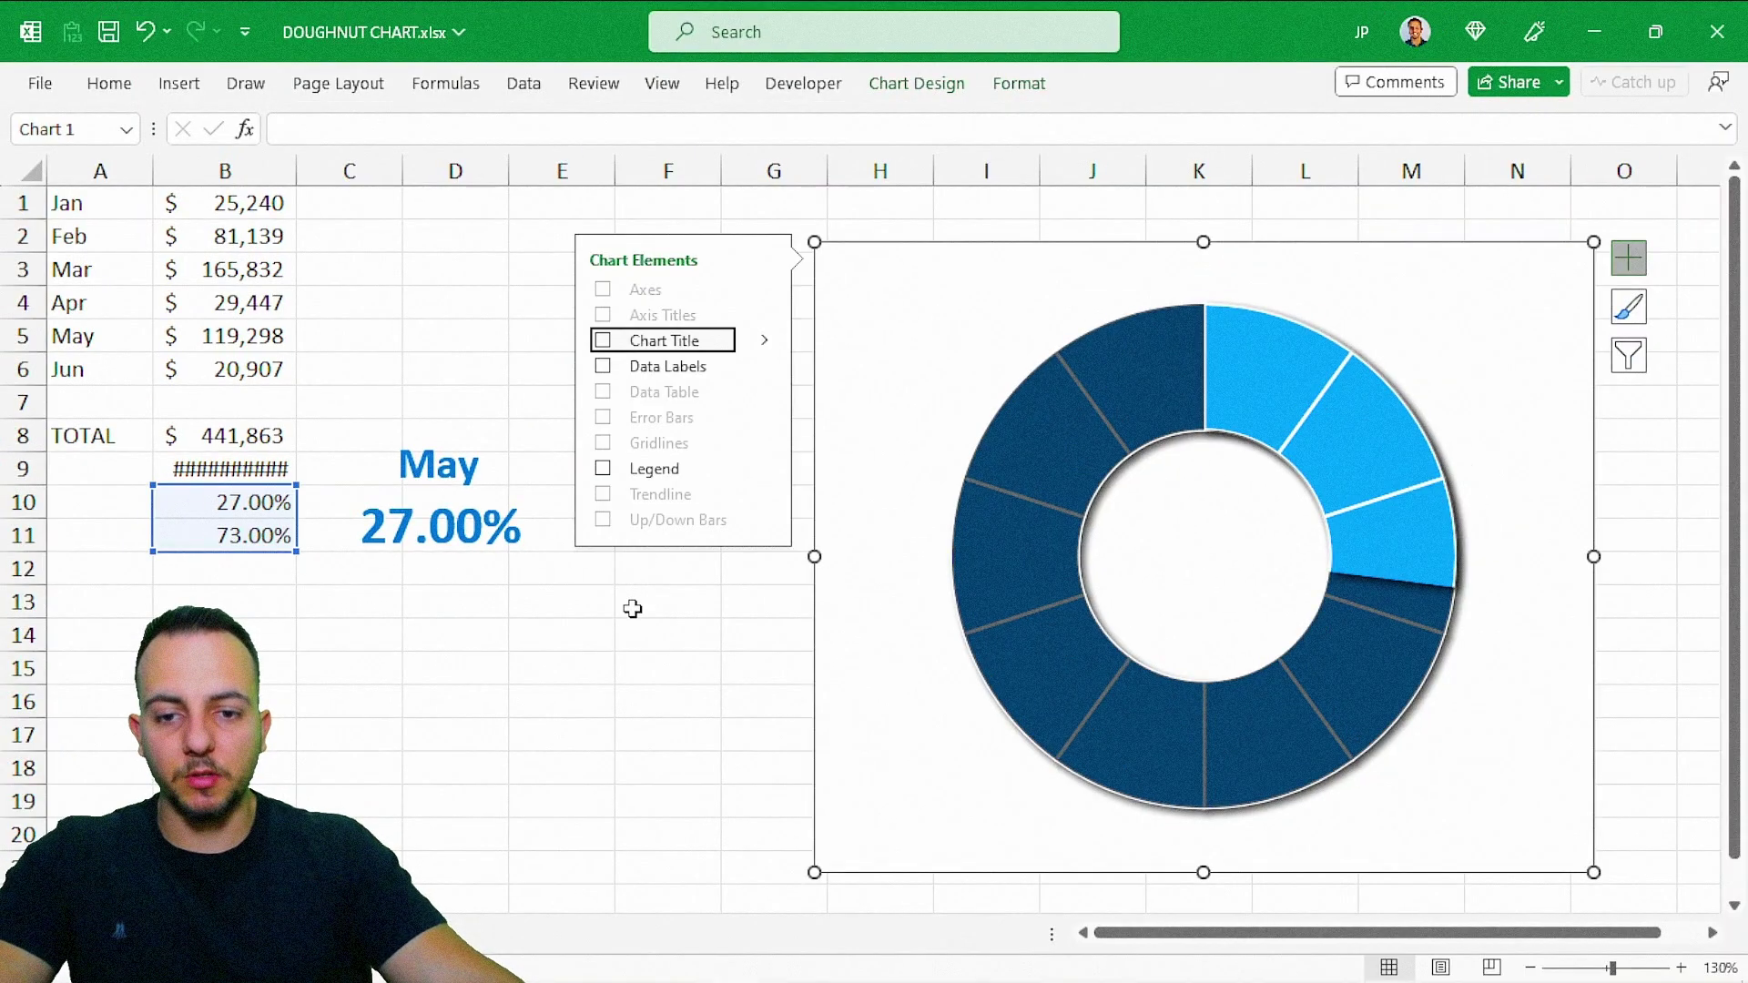
key("Escape")
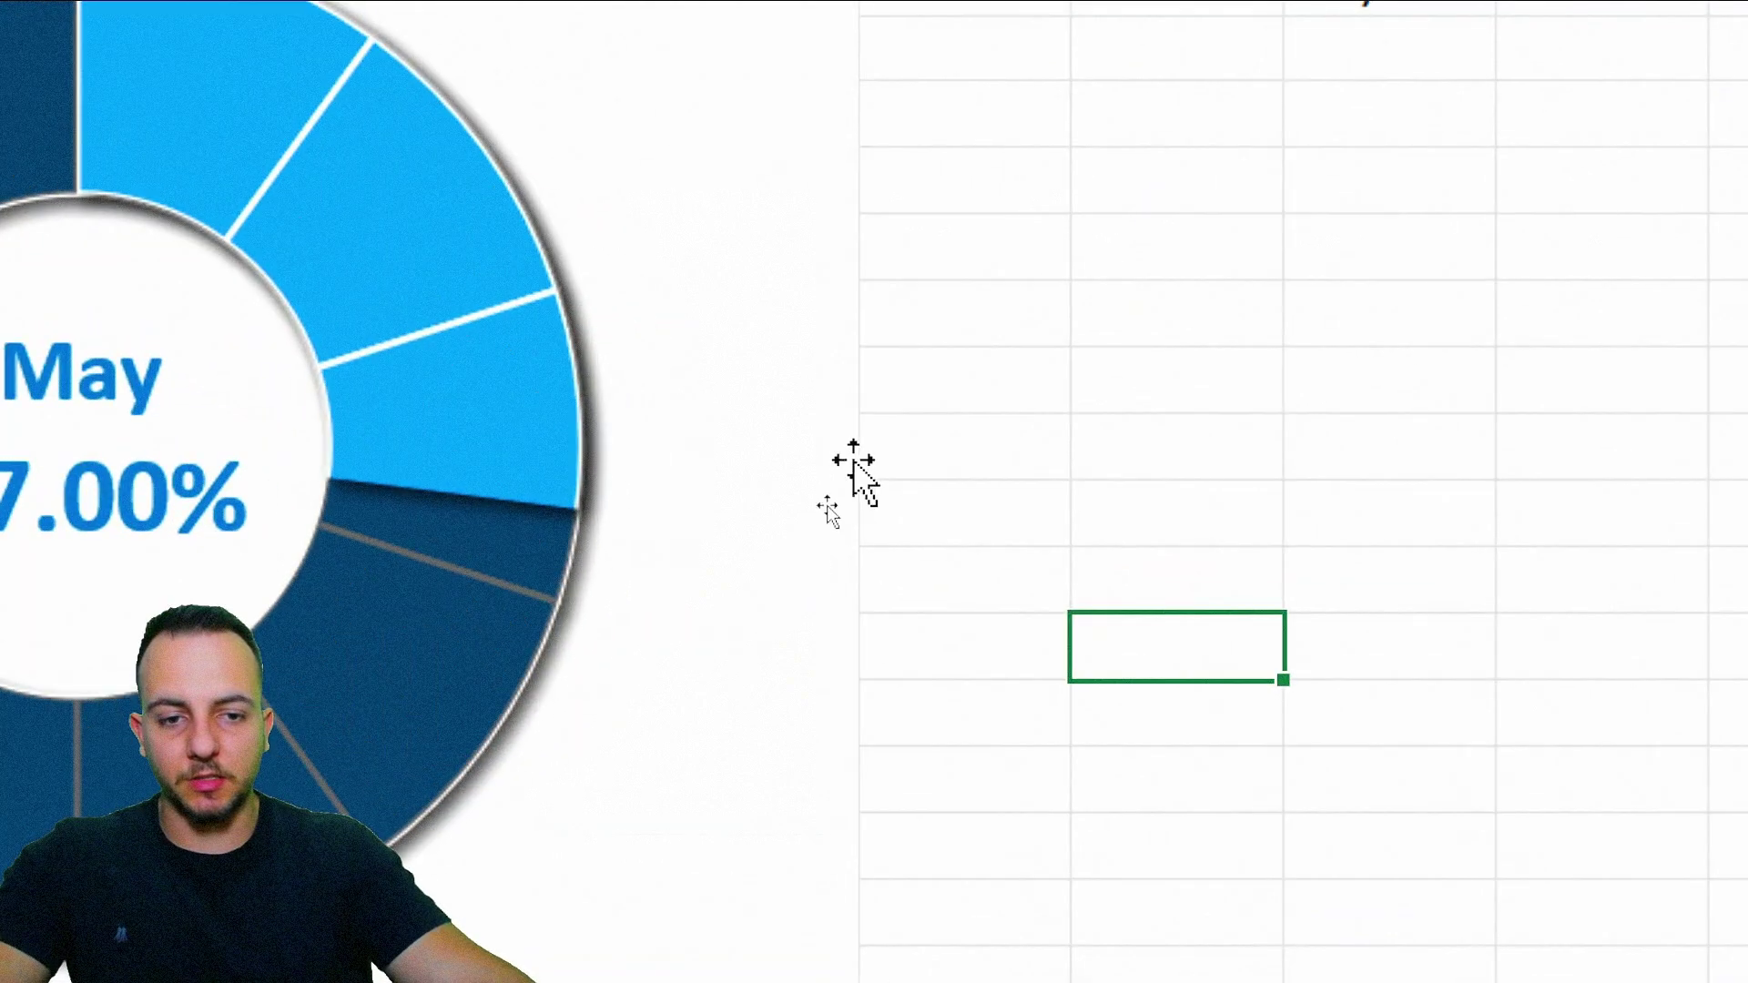
Step: Group the chart with the percentage and month text boxes into one object
left_click(821, 513)
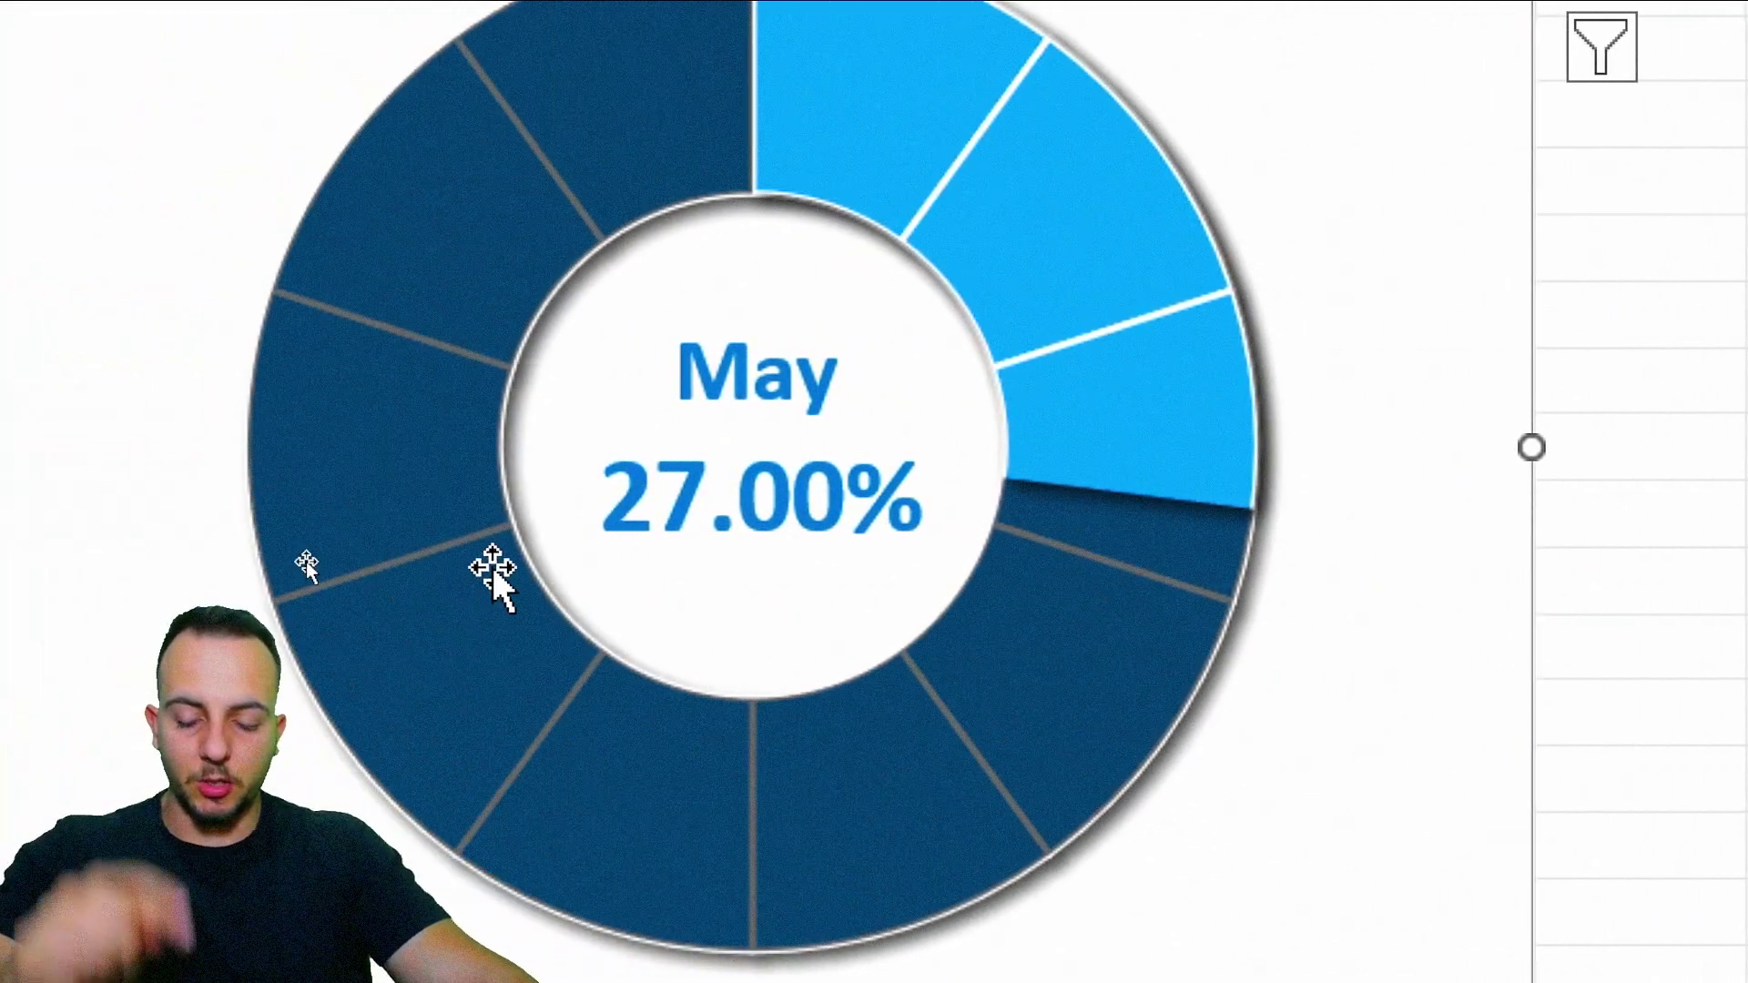
mouse_move(341, 577)
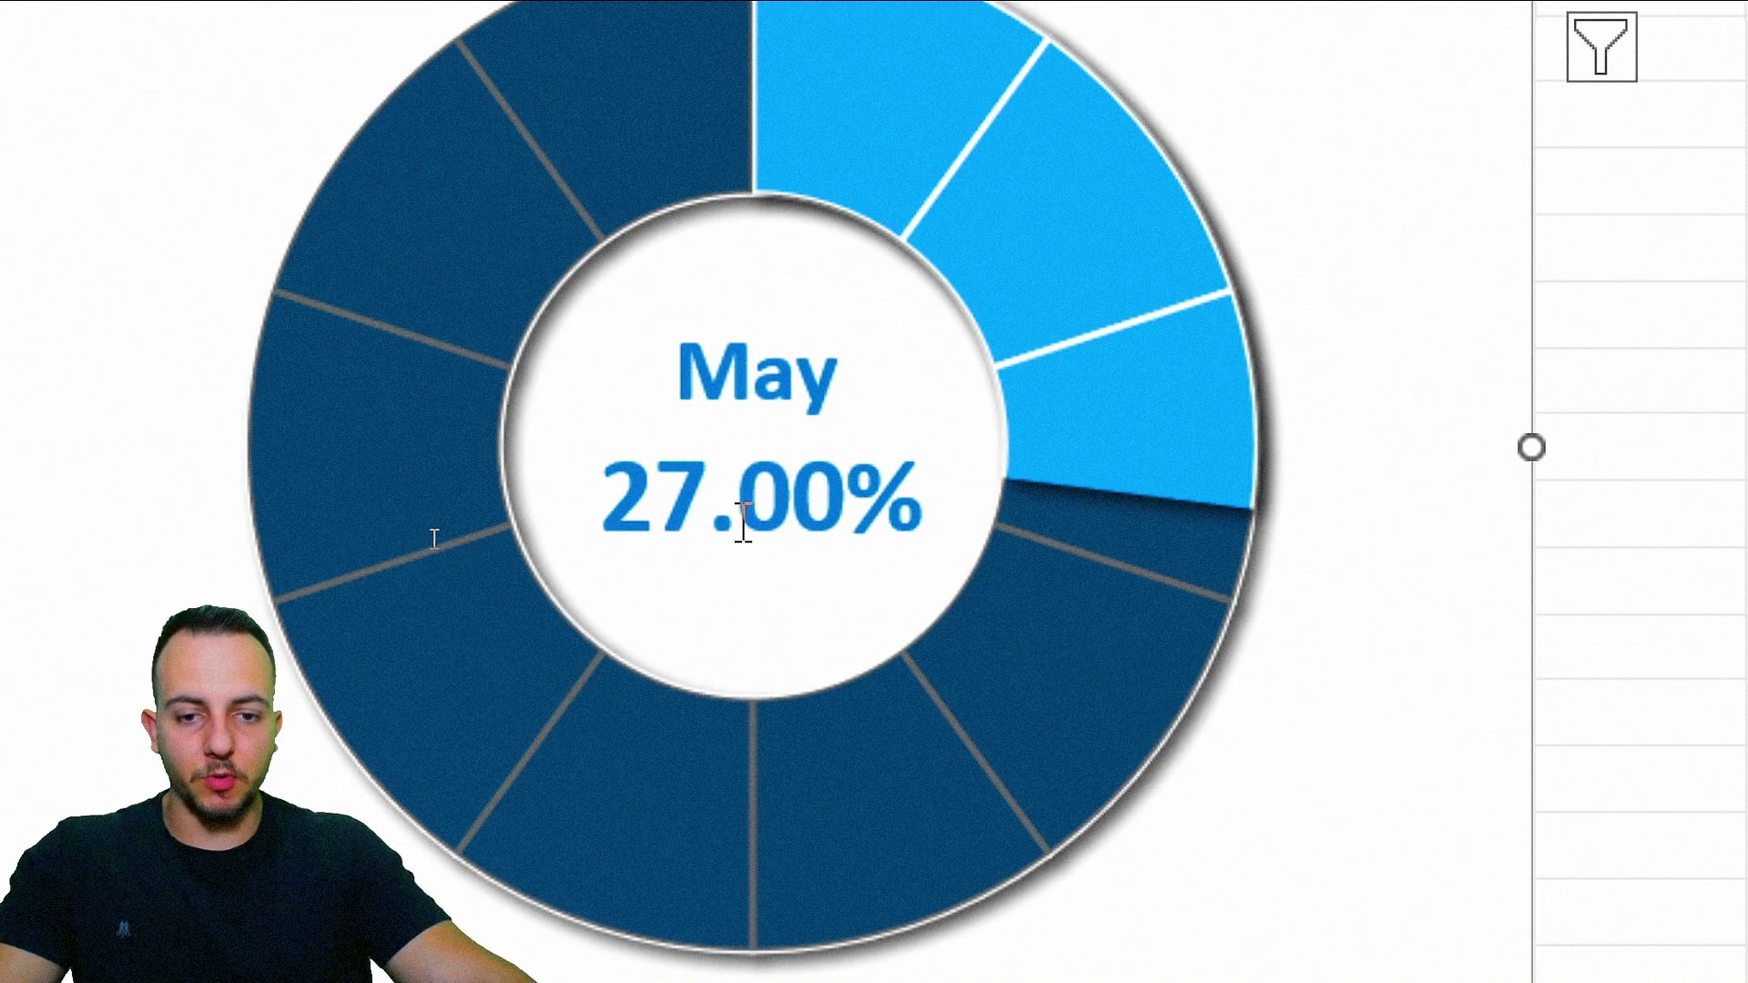
left_click(807, 515)
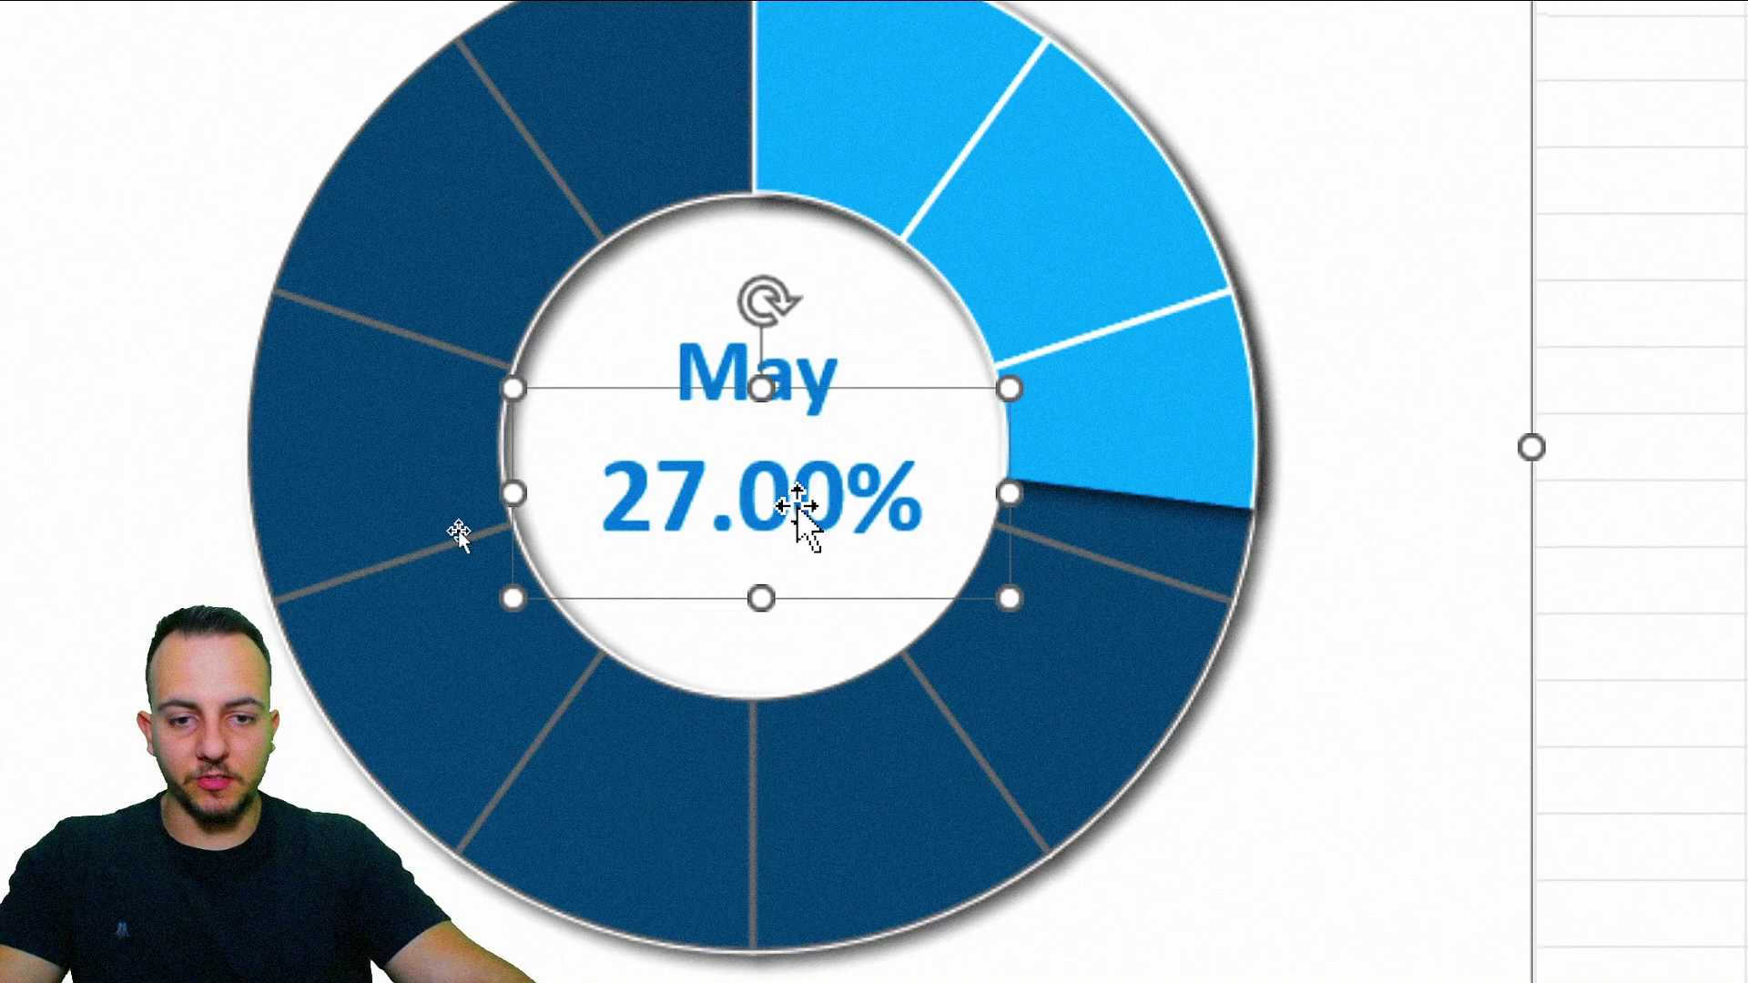
left_click(697, 350, "shift")
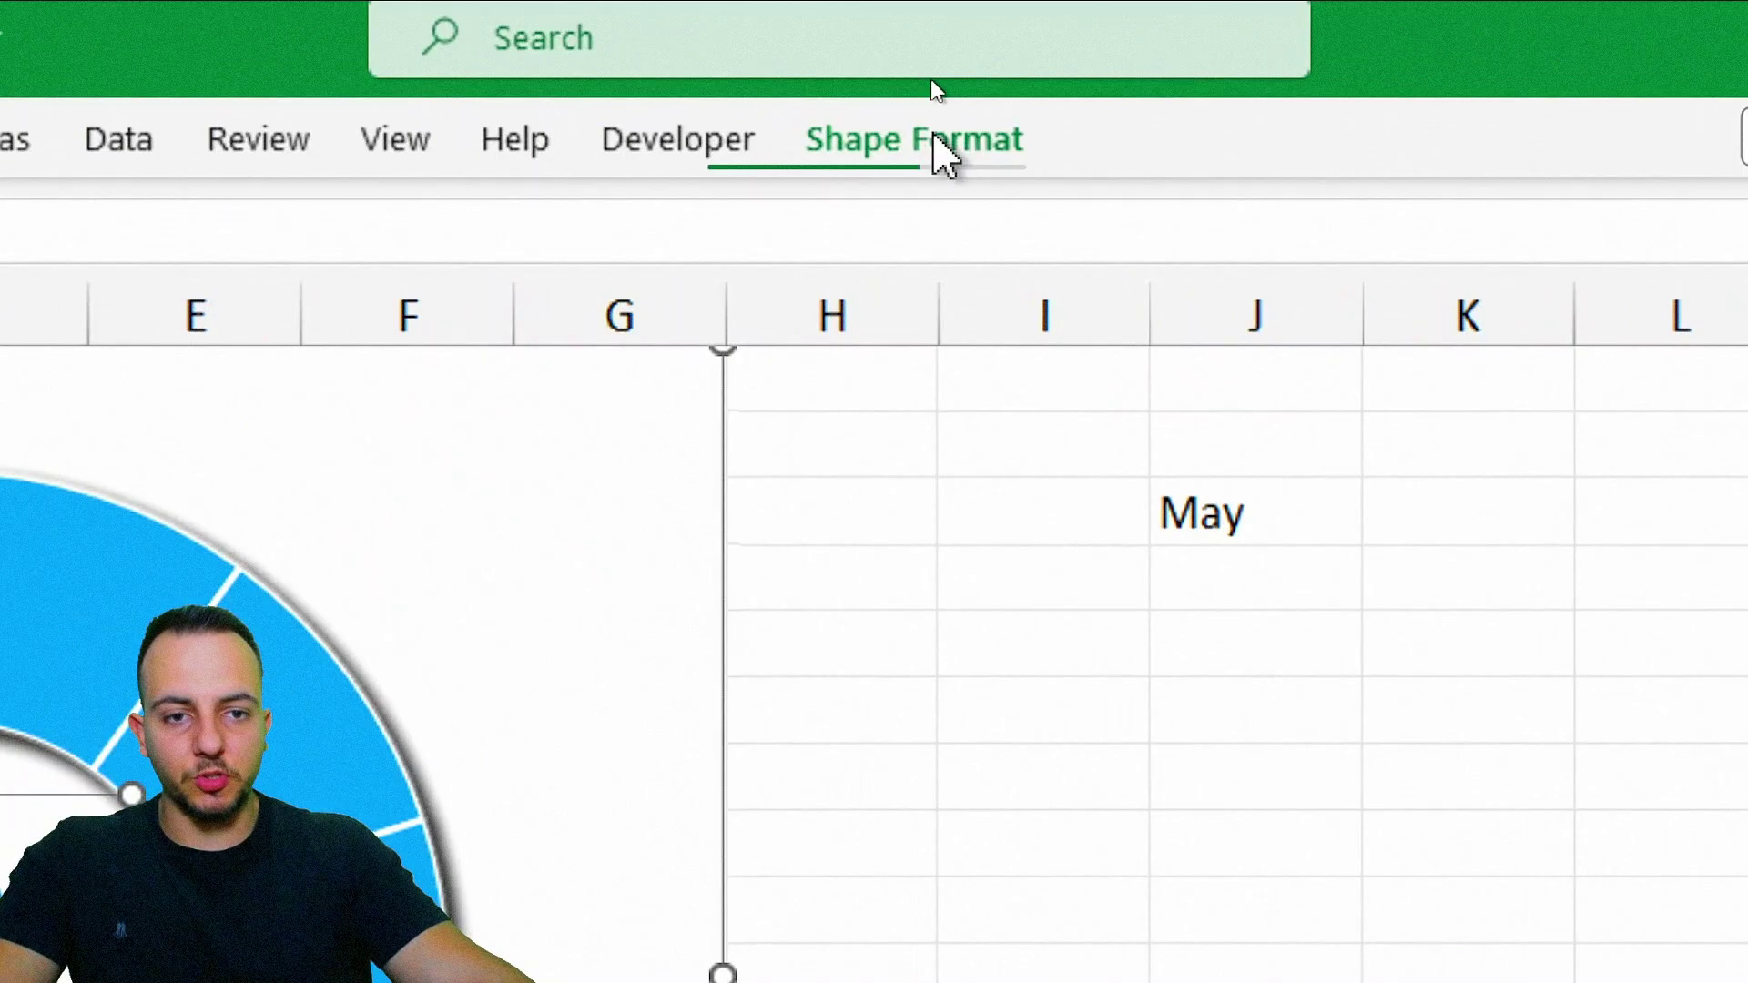
left_click(921, 83)
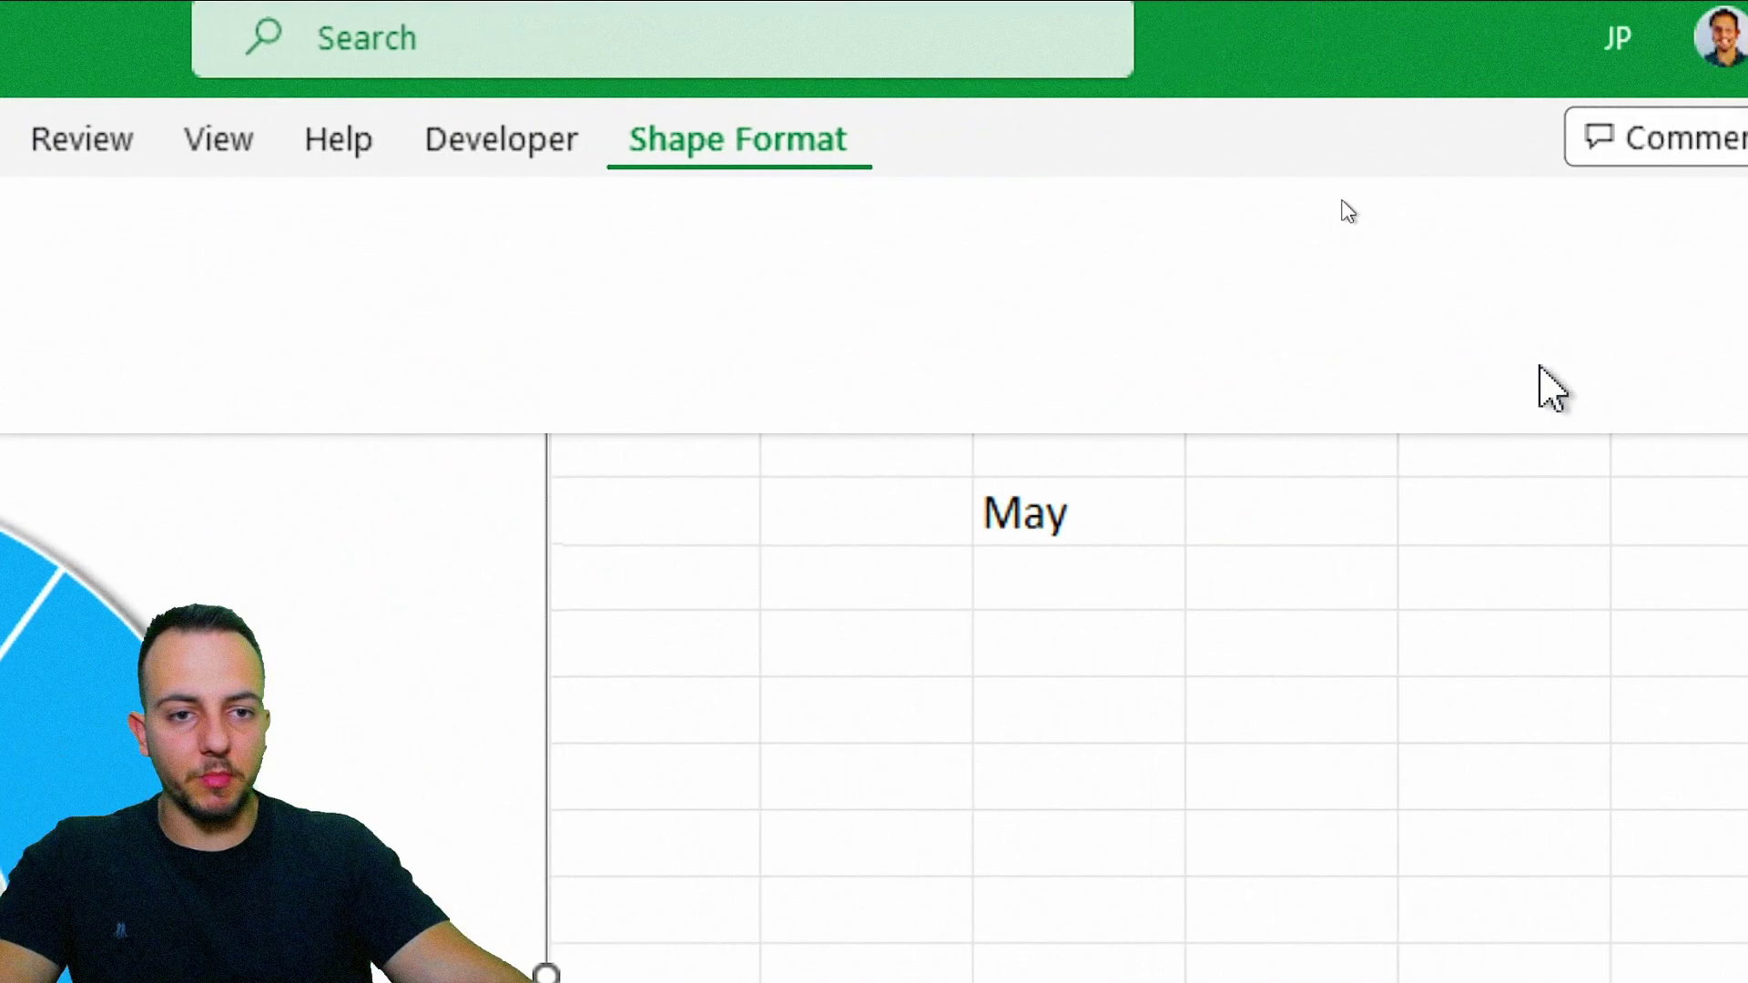
left_click(1308, 292)
left_click(1300, 353)
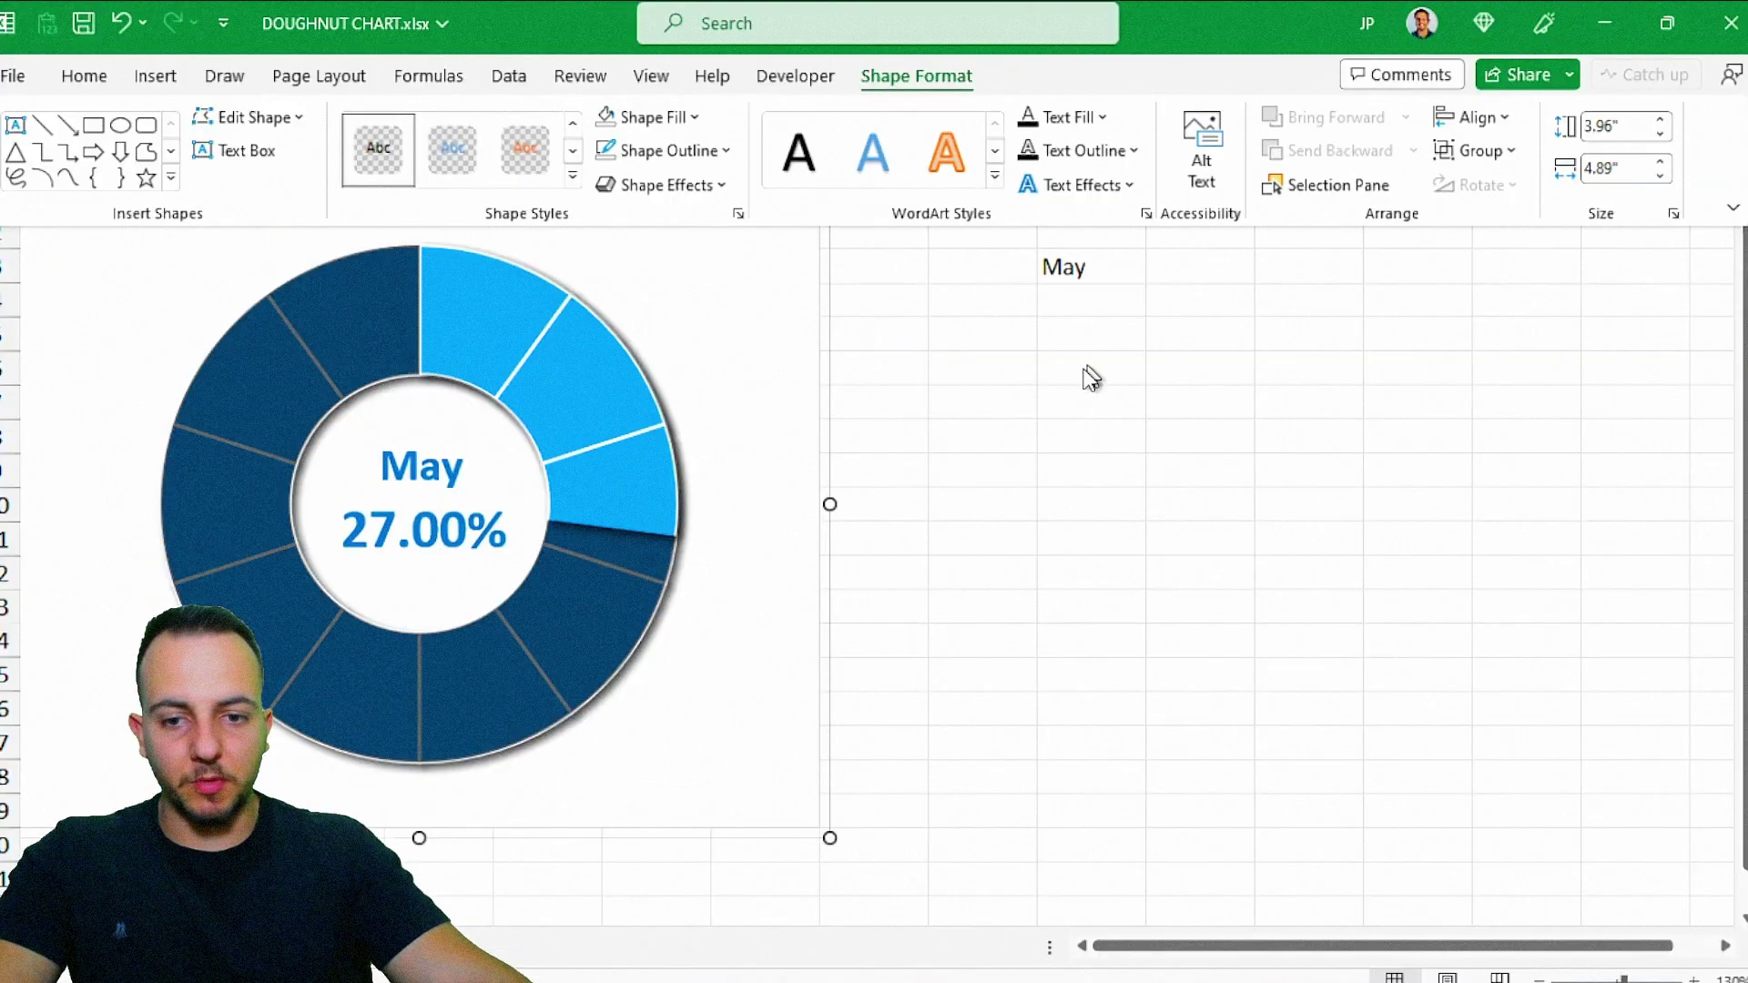
left_click(1009, 464)
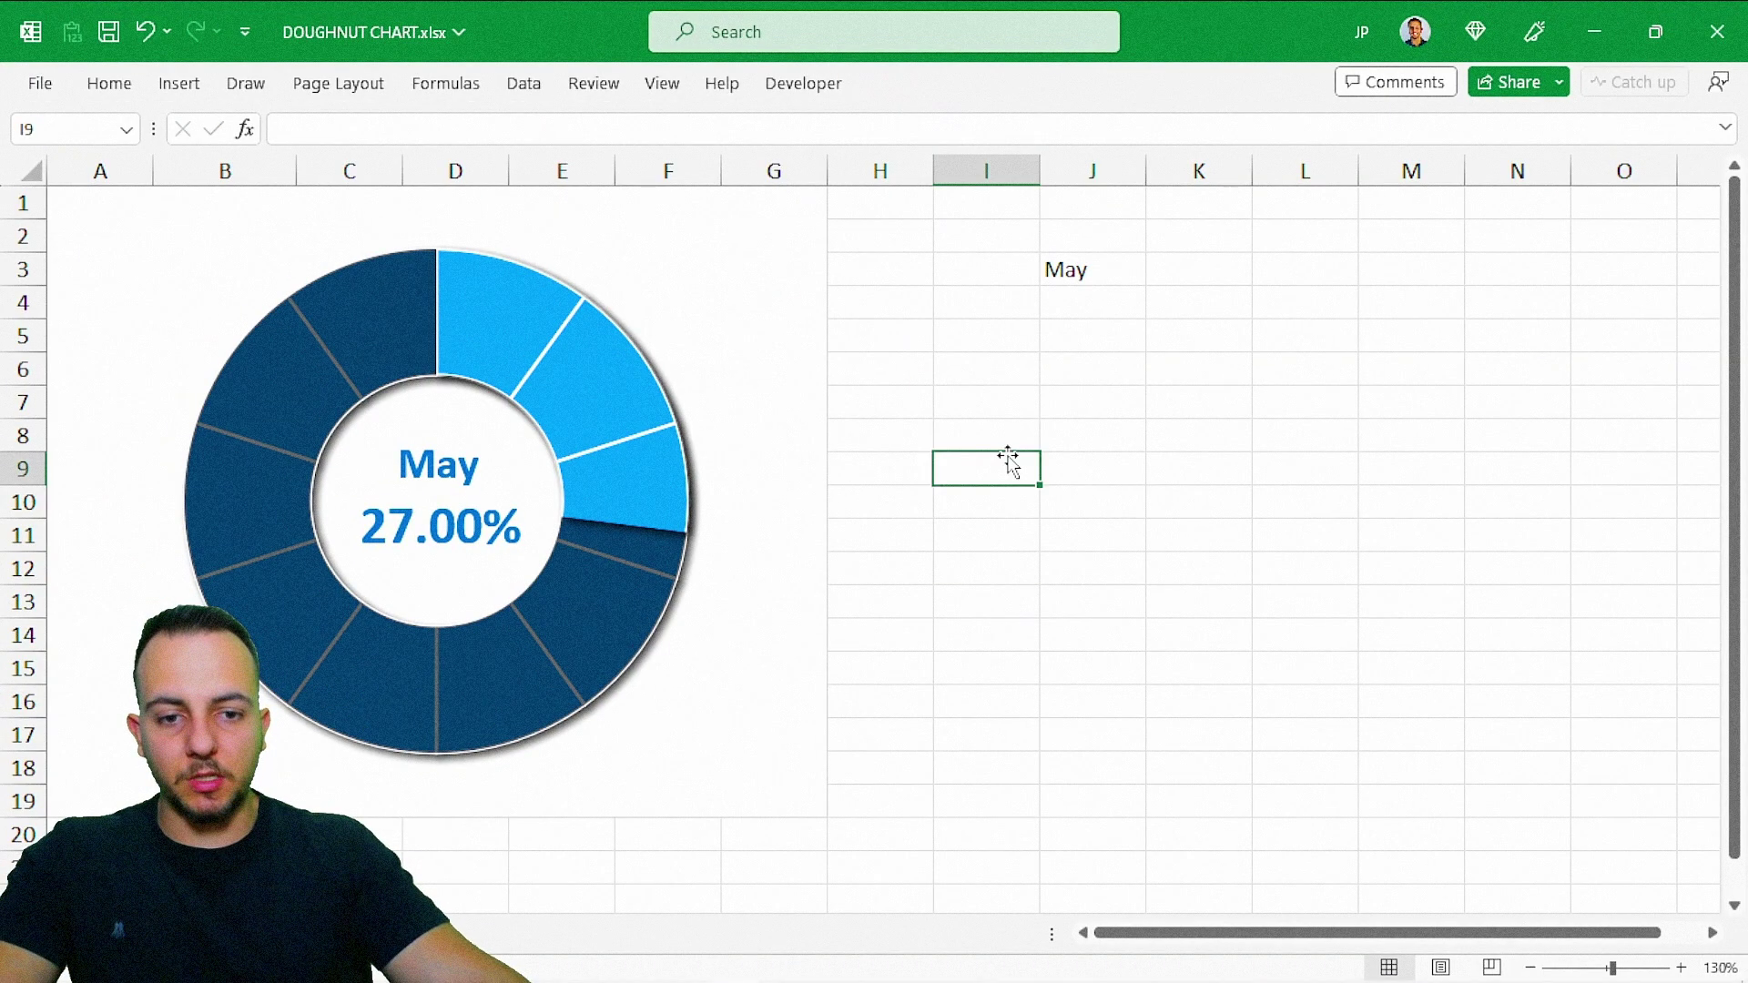
Step: Test the month selector in J3 by choosing Jun and then Feb to update the chart
left_click(1063, 270)
left_click(1156, 274)
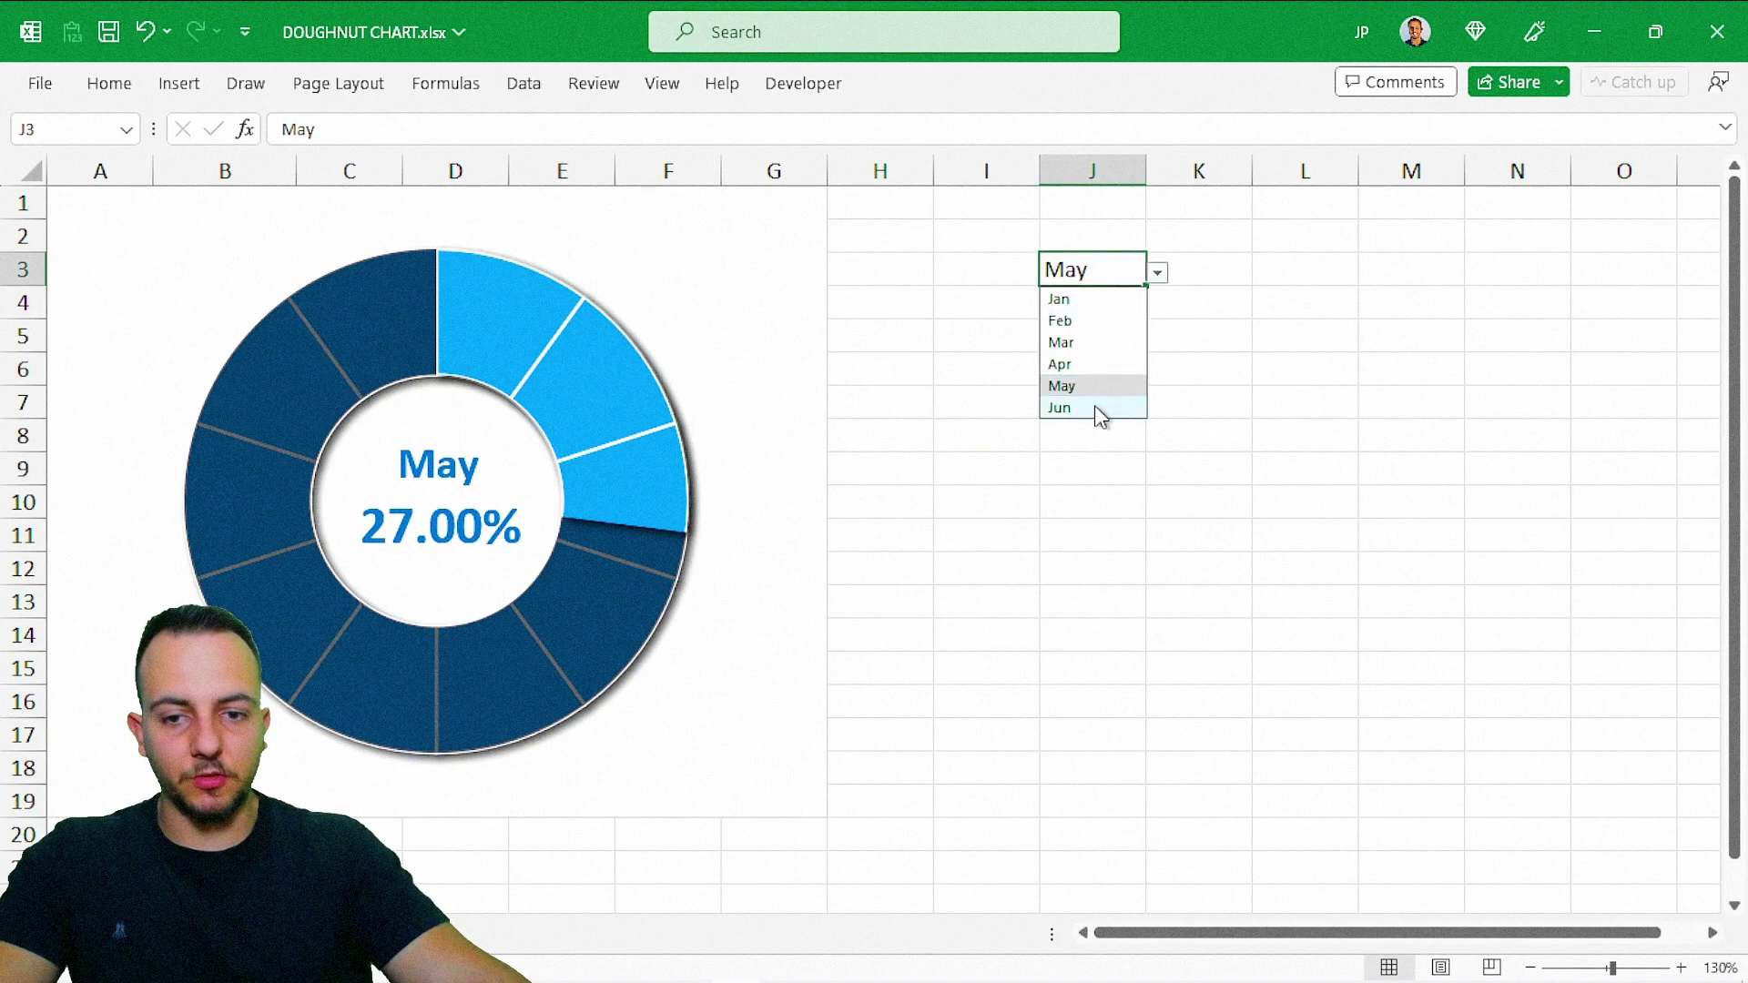
left_click(1094, 406)
left_click(1158, 272)
left_click(1106, 319)
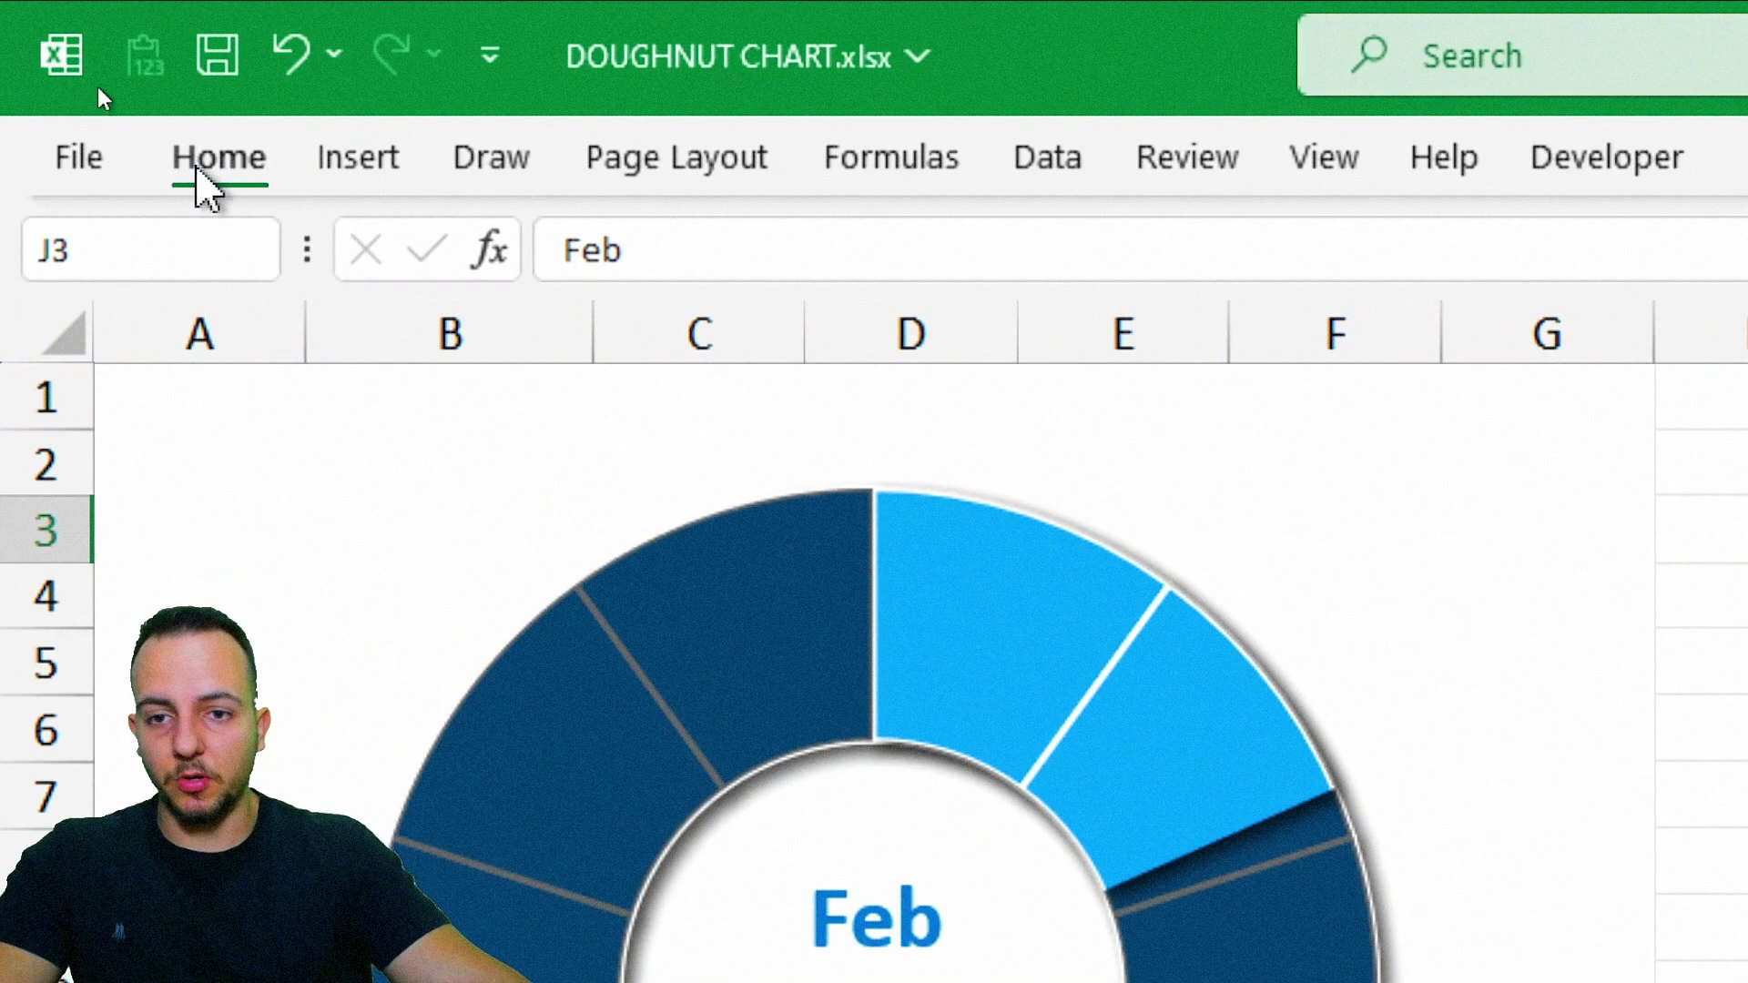
Step: Format the month selector in J3 as bold, font size 24, in the standard dark blue
left_click(198, 169)
left_click(774, 257)
left_click(774, 257)
left_click(774, 257)
left_click(774, 257)
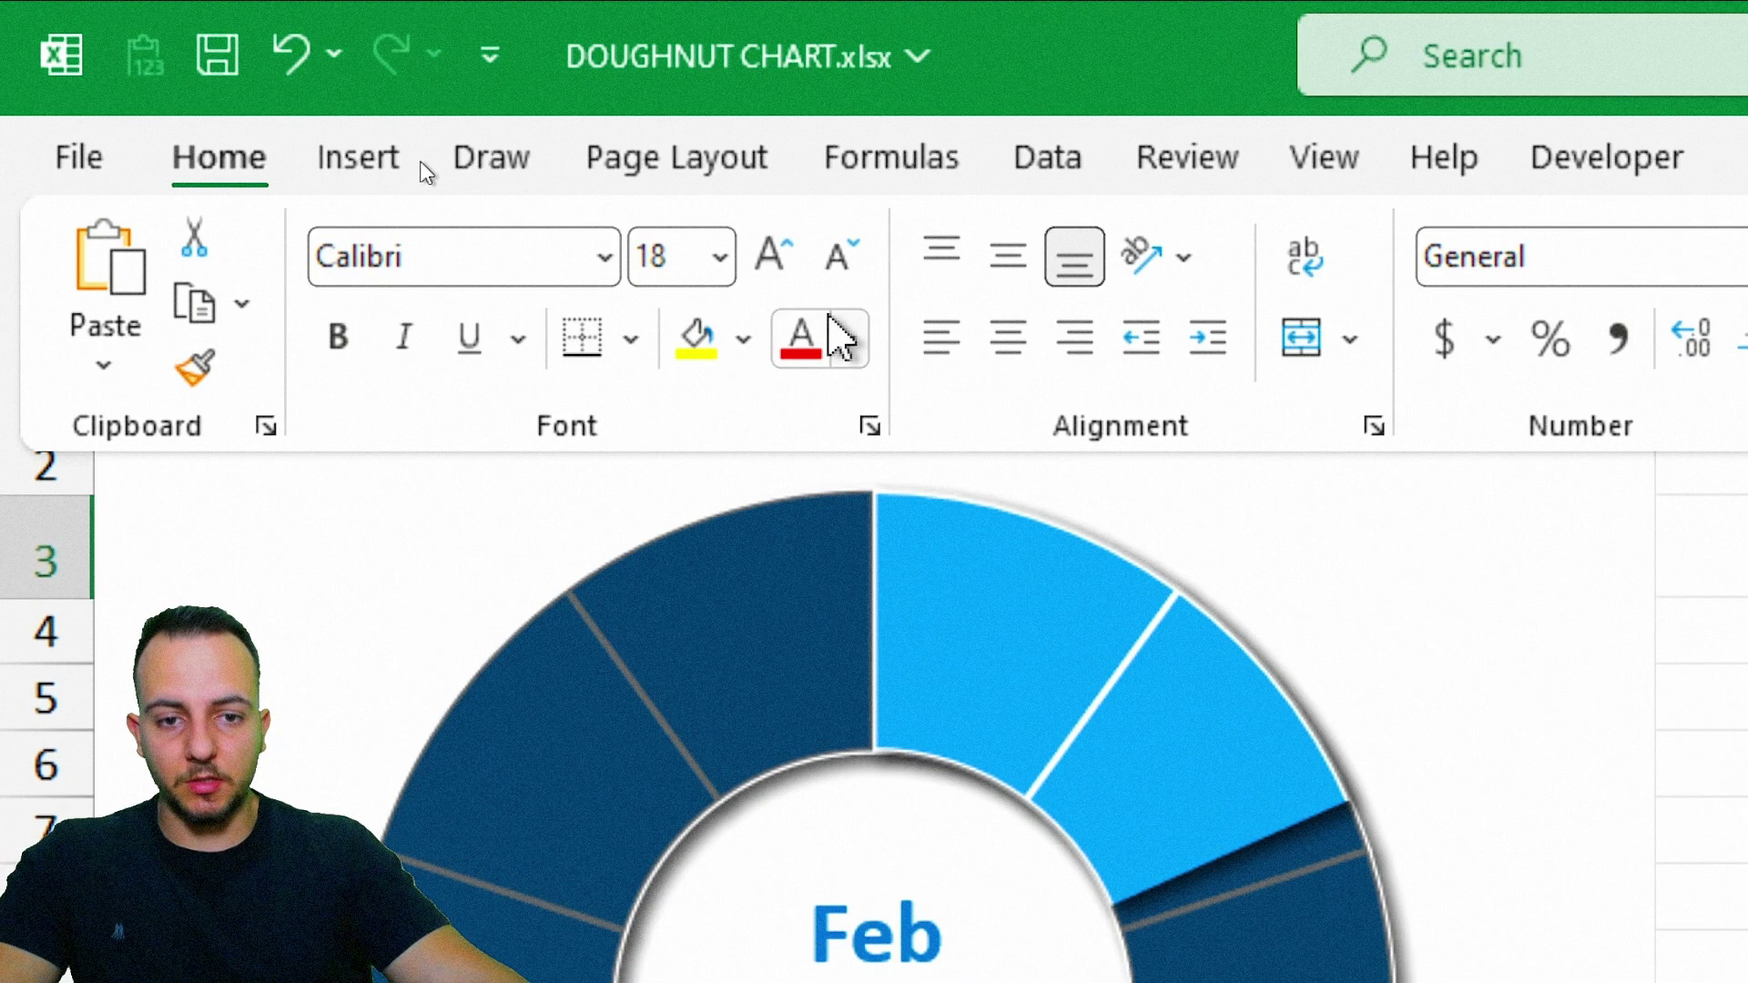
left_click(848, 339)
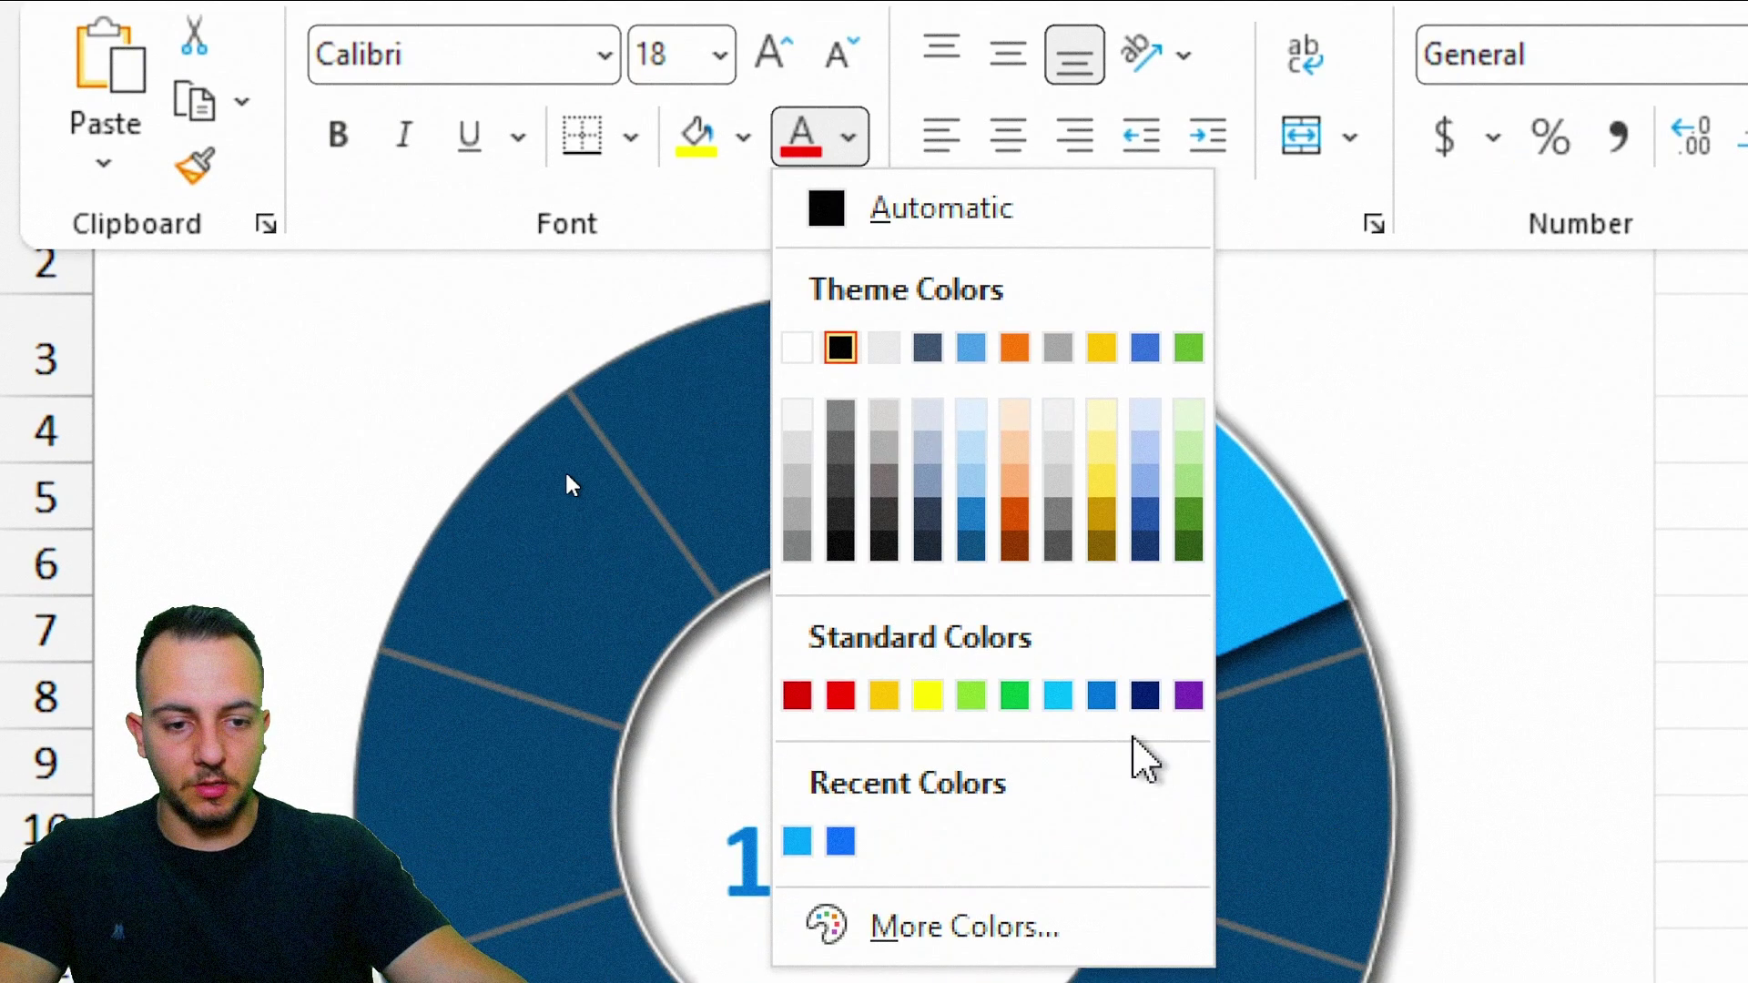
left_click(1145, 898)
left_click(769, 94)
left_click(769, 94)
left_click(769, 94)
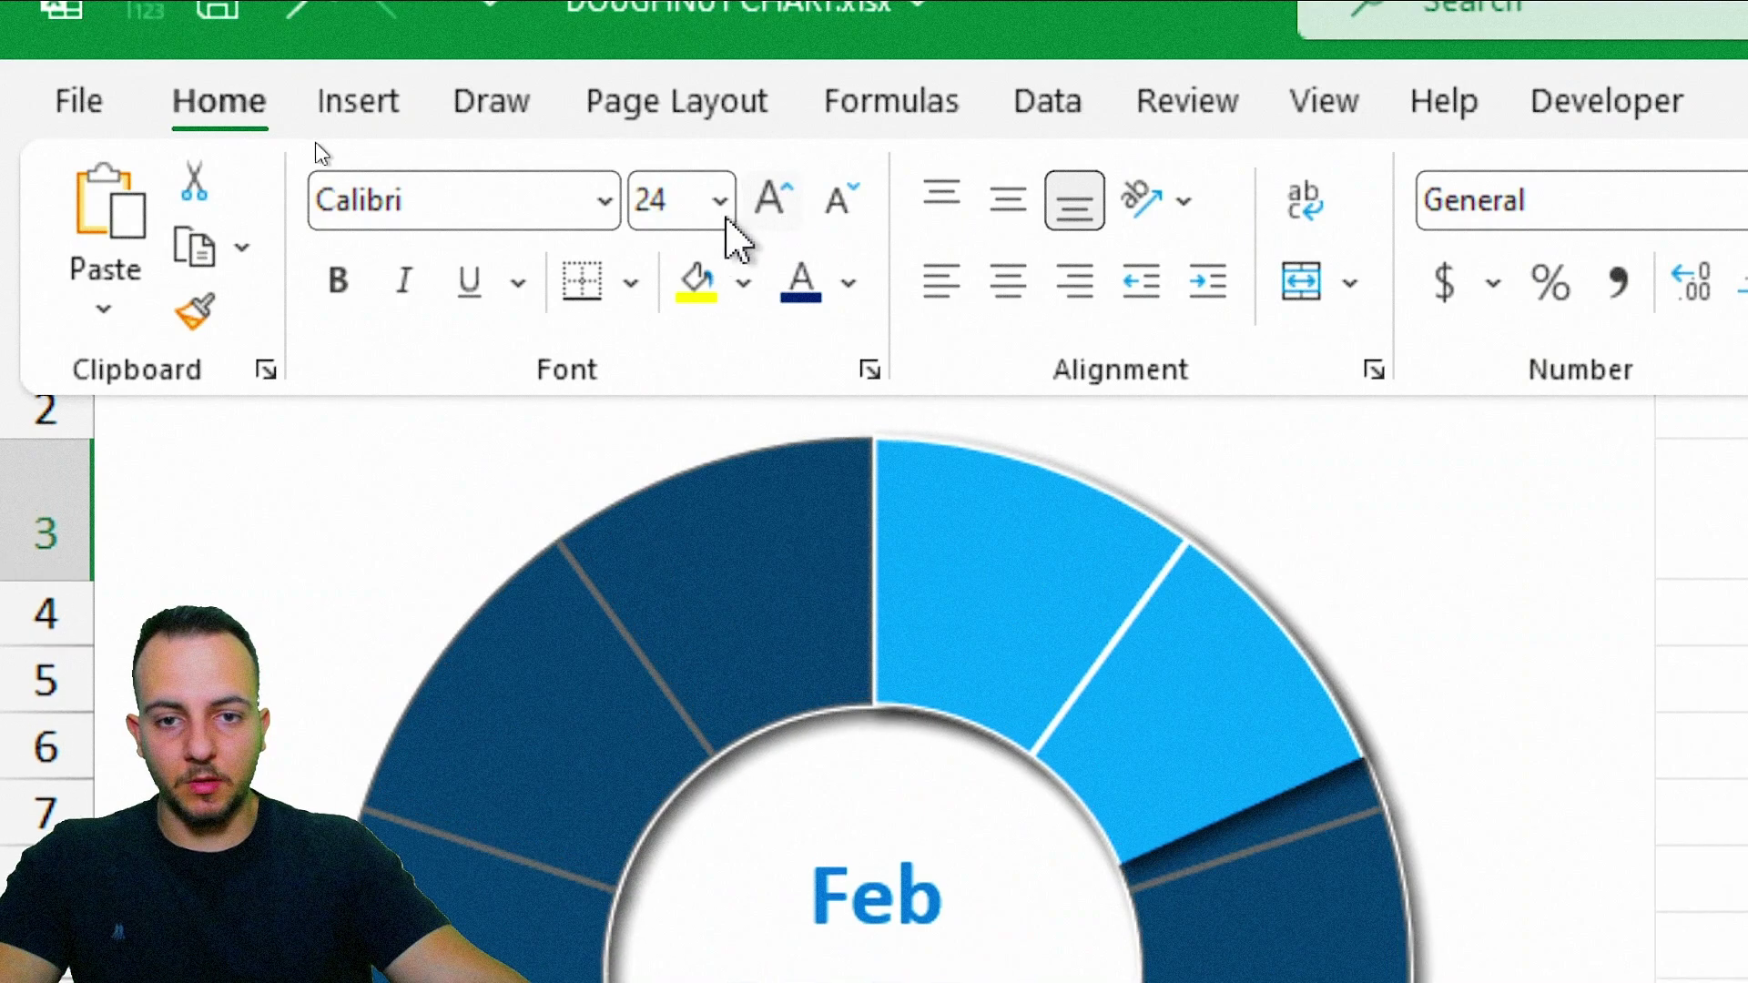
left_click(340, 177)
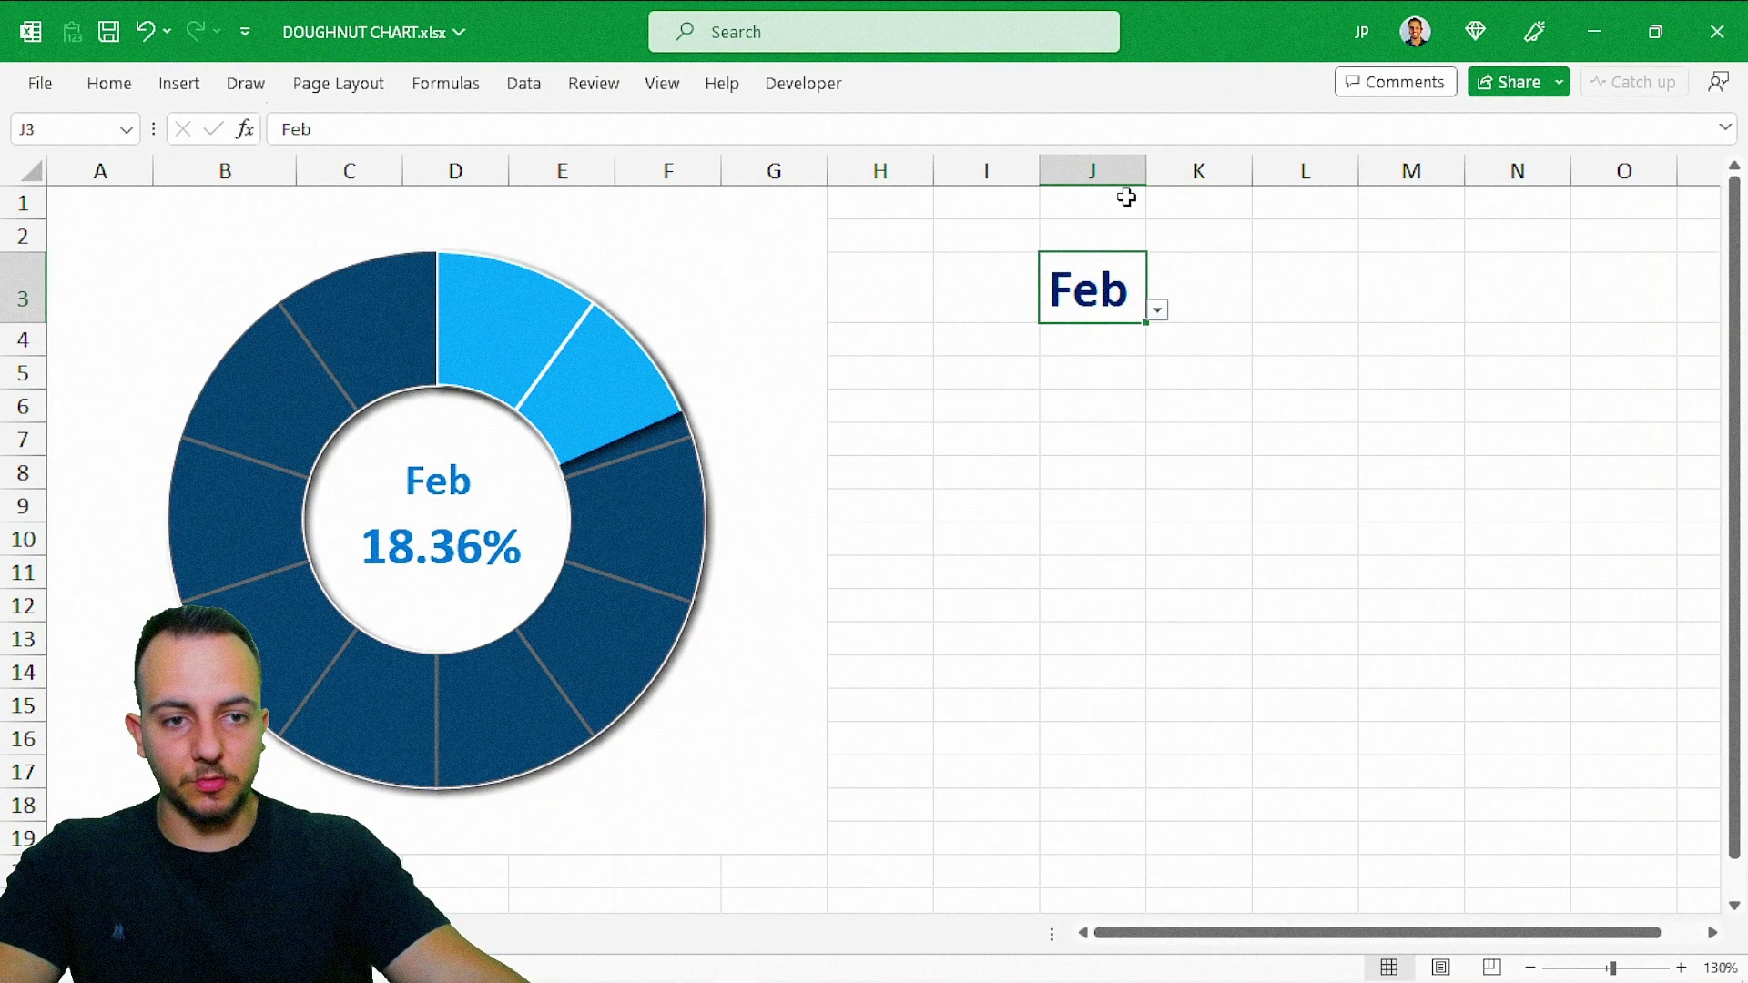
Step: Move the month selector from J3 to H3 beside the chart, widening columns J and H to fit the enlarged month
left_click_drag(1151, 173, 1199, 173)
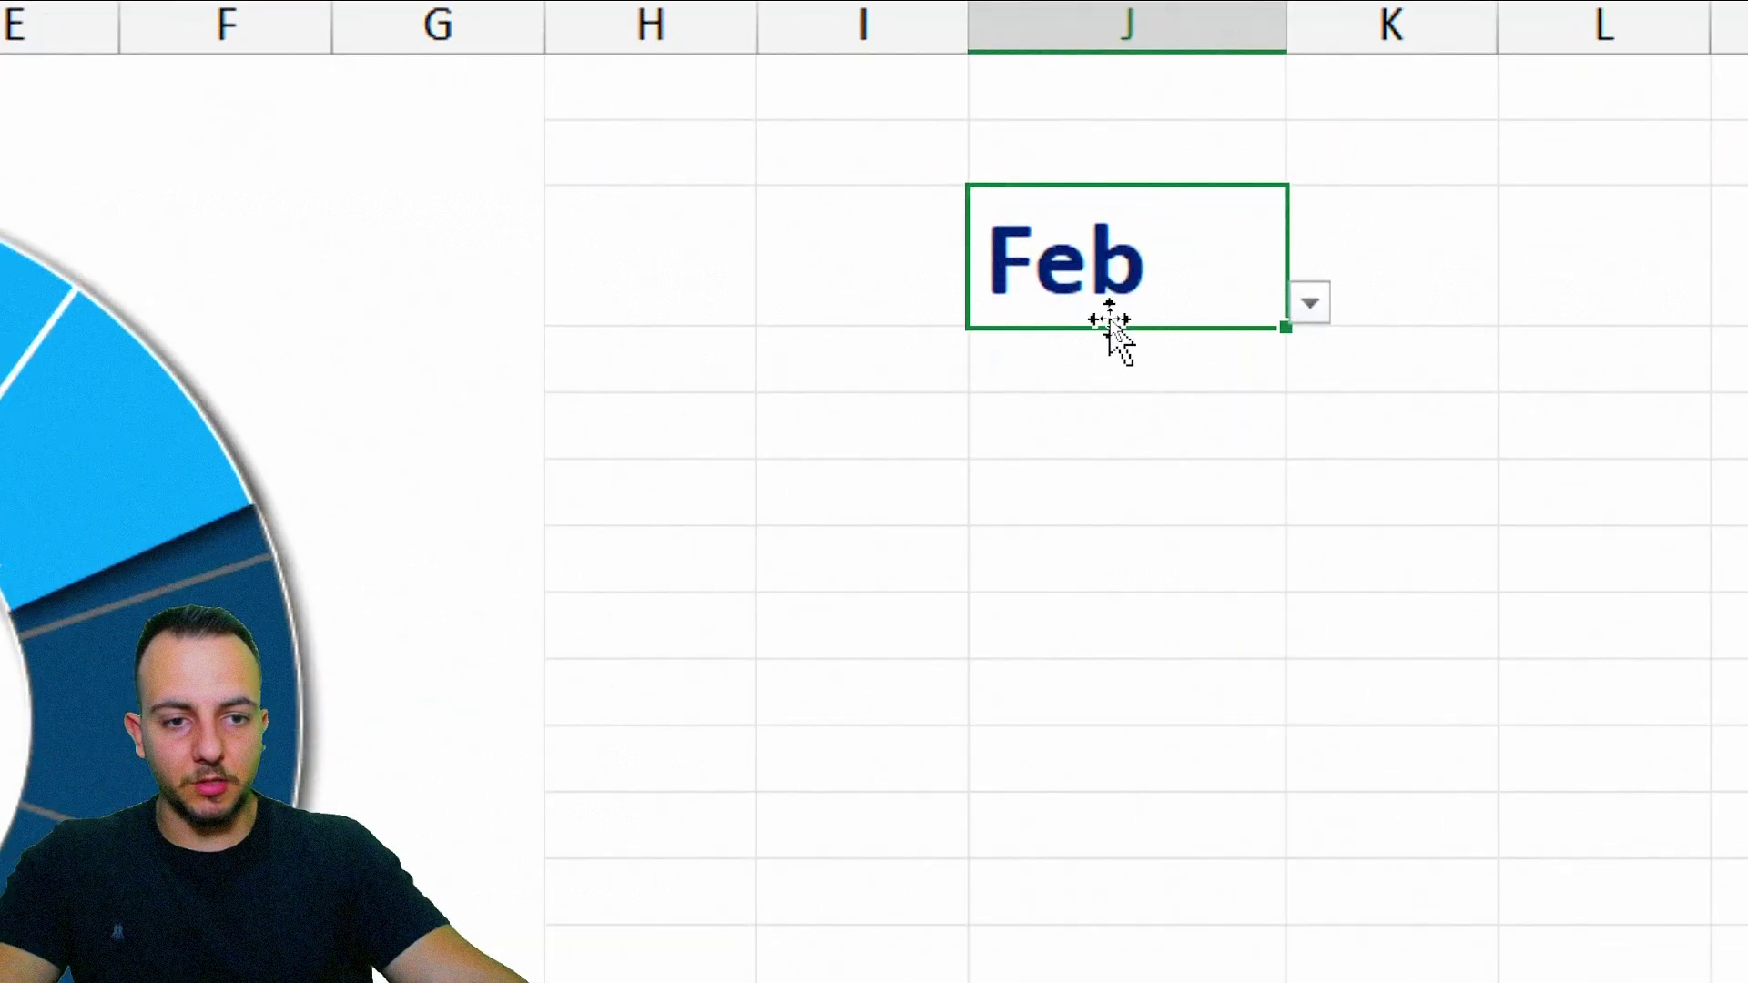
left_click_drag(1111, 326, 911, 317)
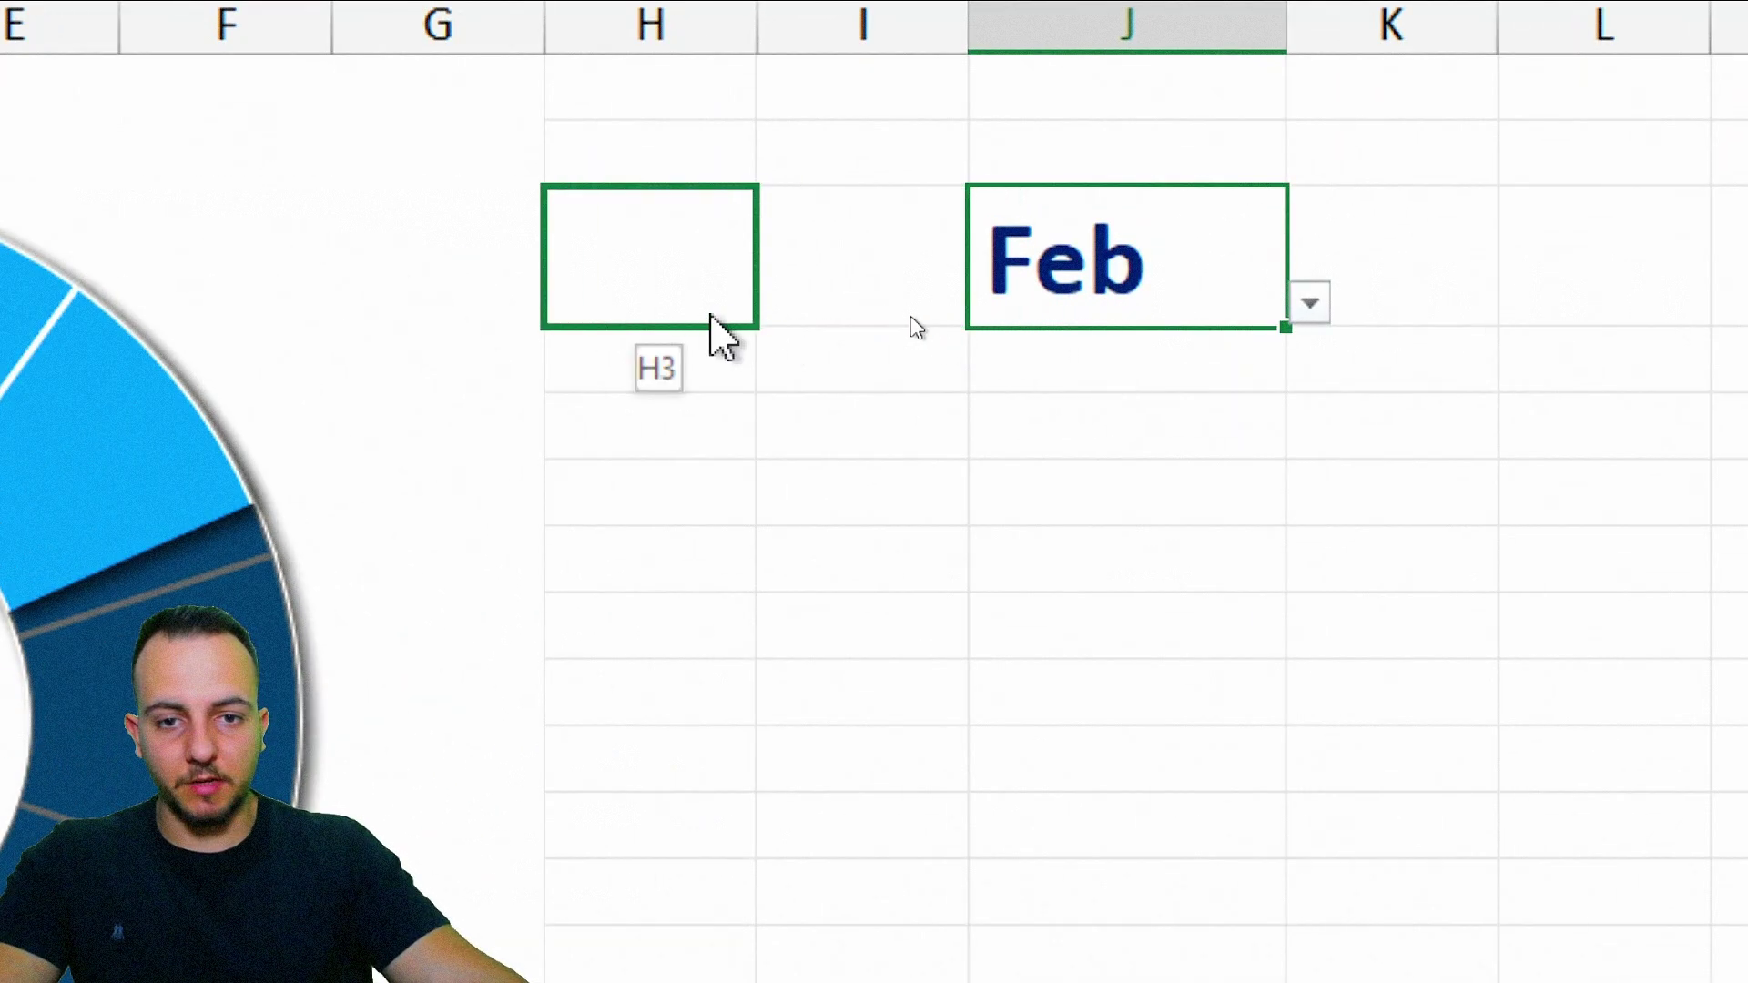
left_click_drag(712, 315, 714, 319)
left_click_drag(757, 42, 947, 47)
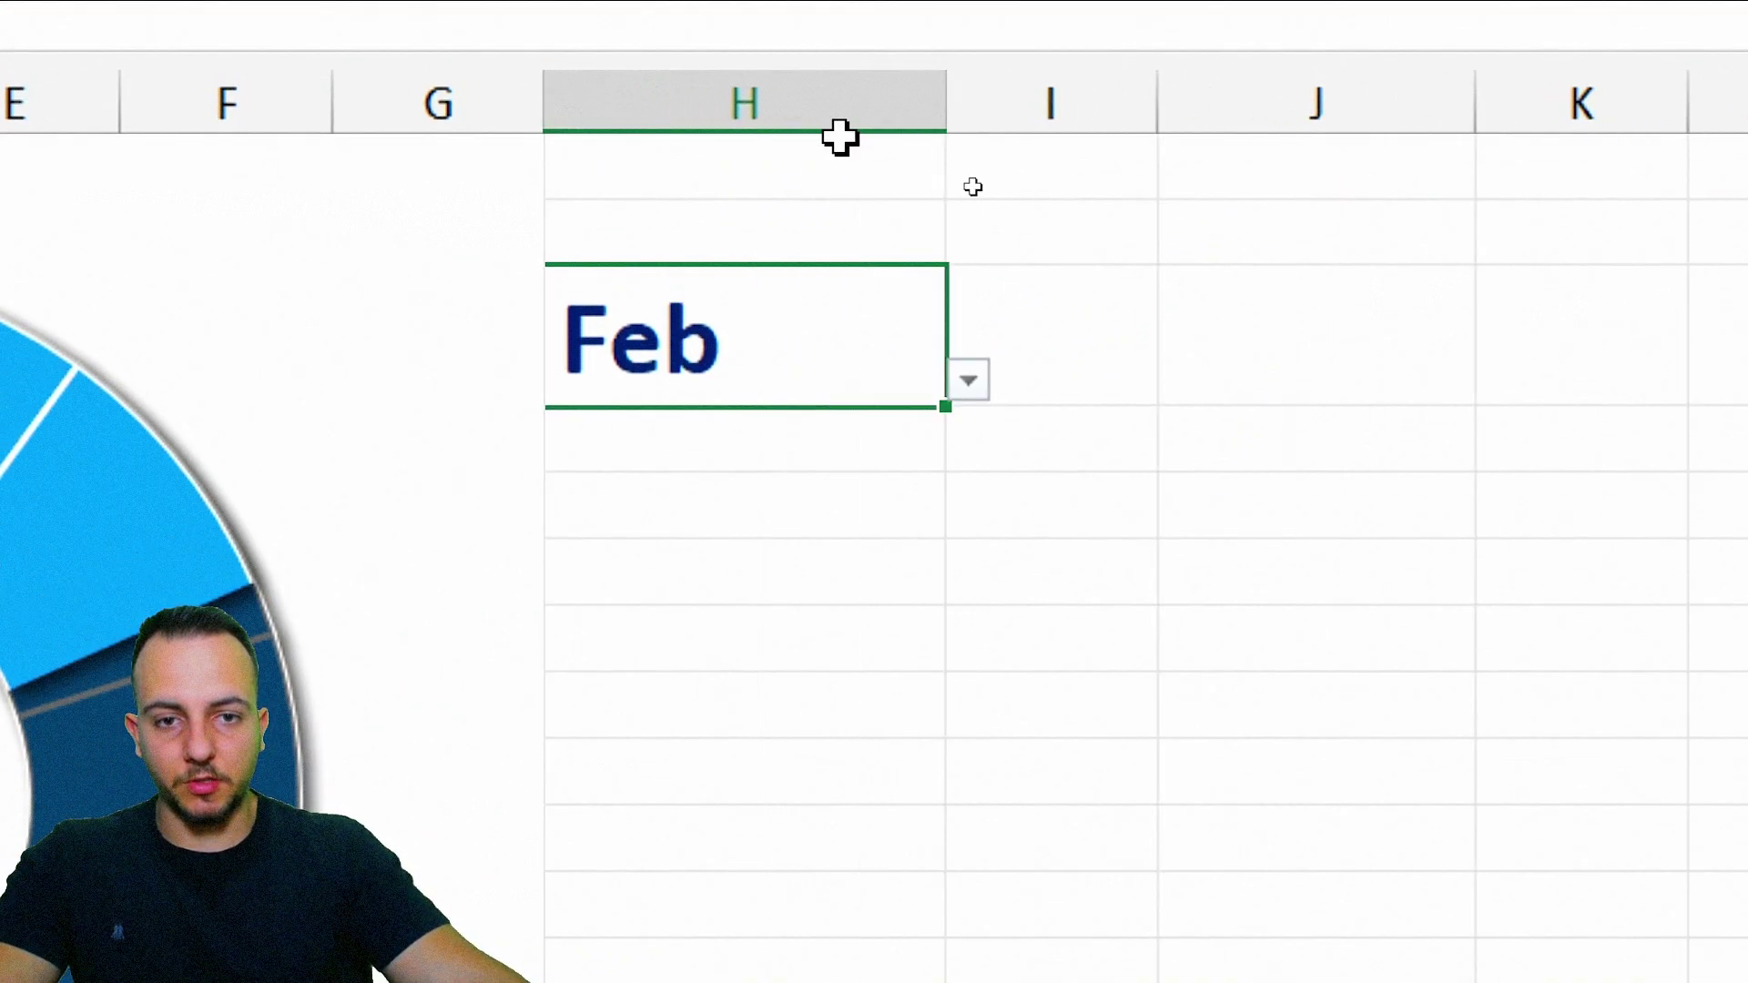
Step: Hide the worksheet gridlines
left_click(360, 173)
left_click(588, 342)
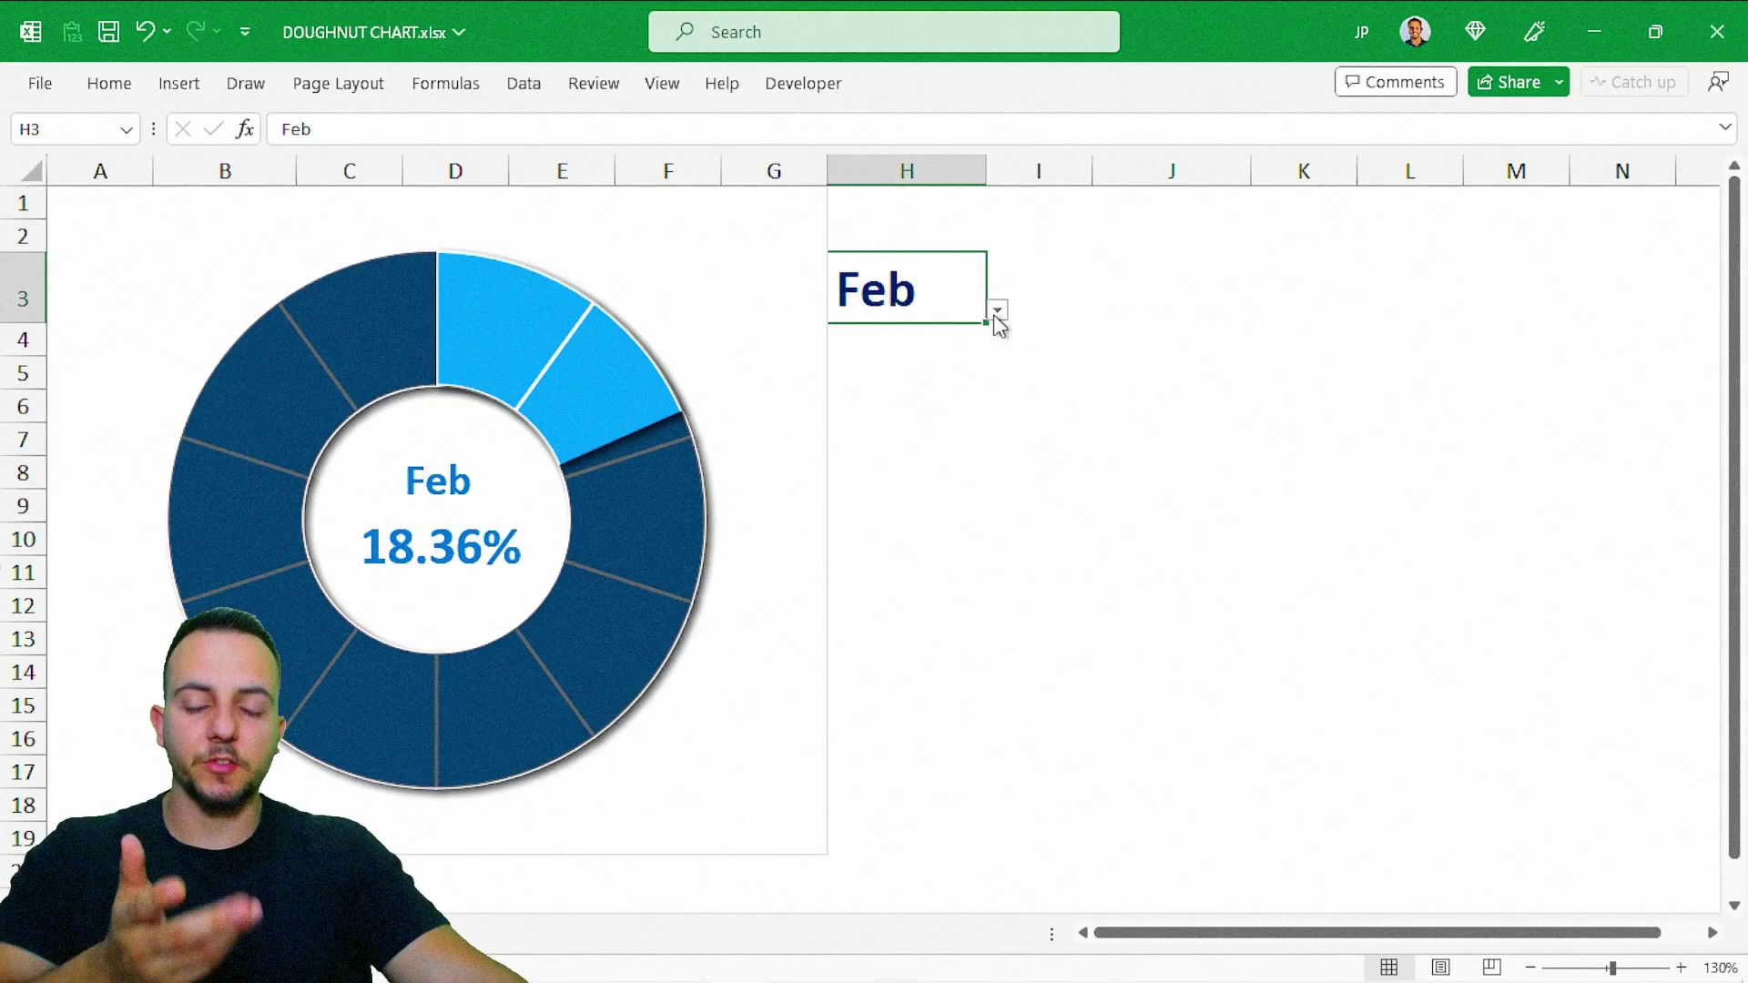
Step: Test the relocated month selector in H3 by switching the chart to Apr and then Mar
left_click(1027, 199)
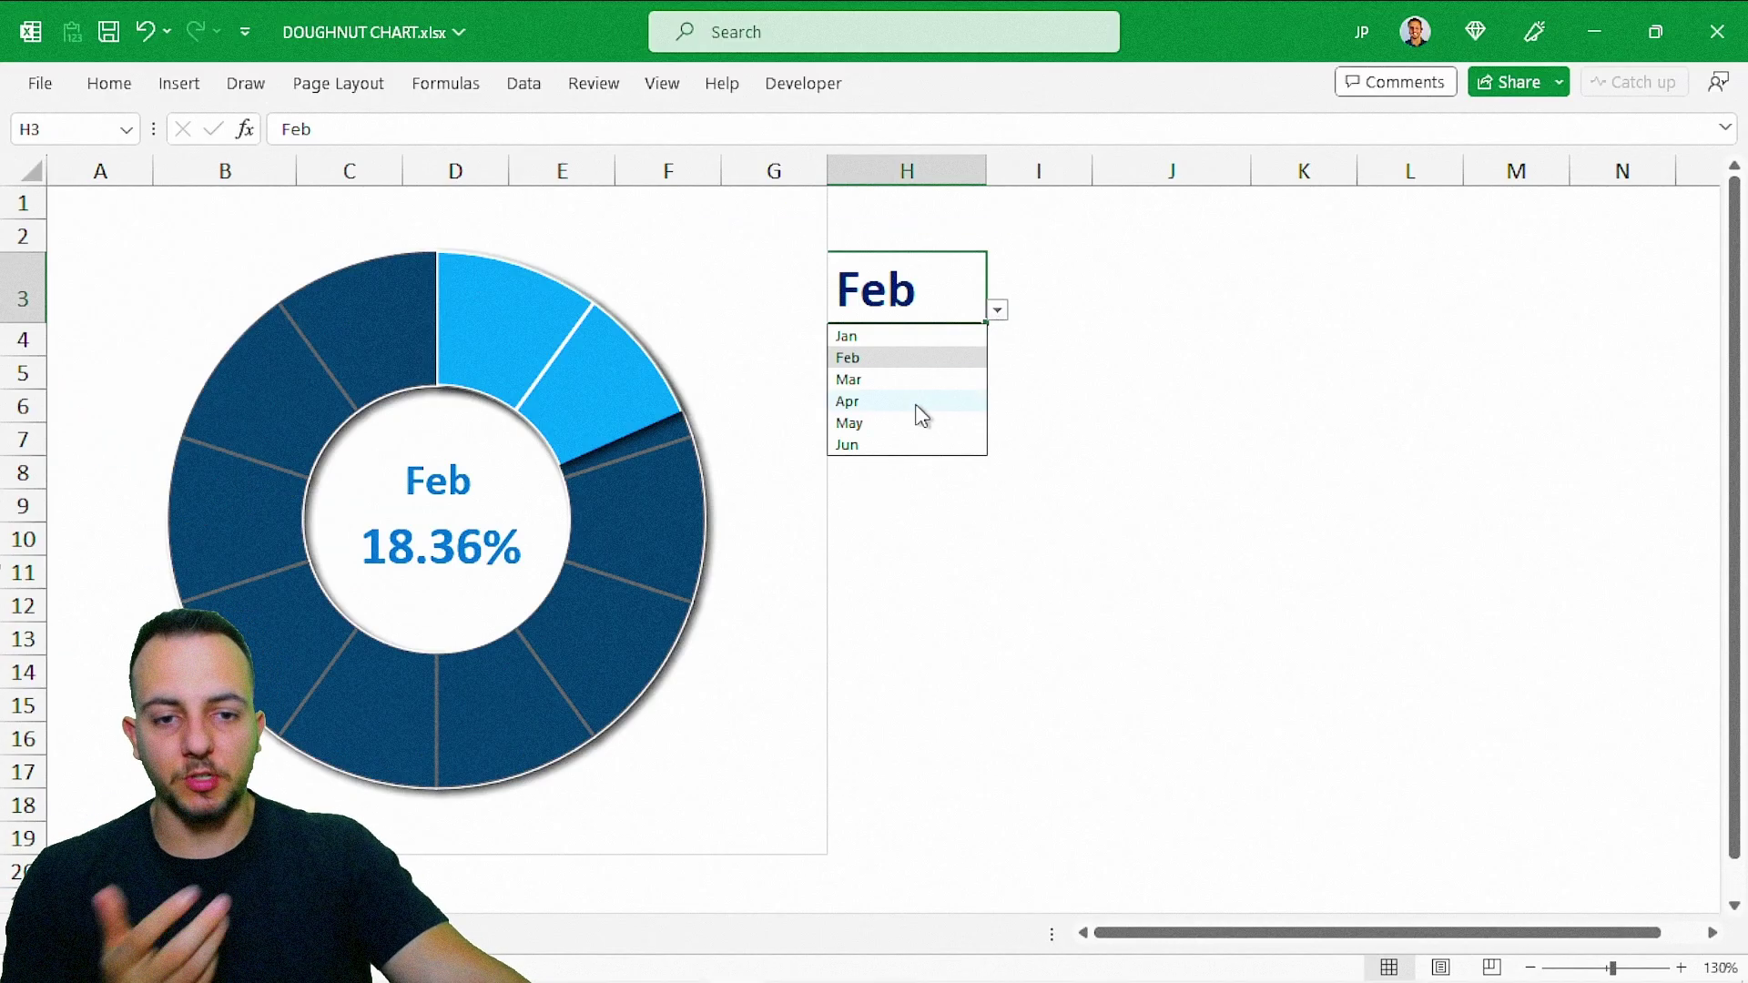
left_click(917, 404)
left_click(999, 310)
left_click(892, 378)
left_click(998, 311)
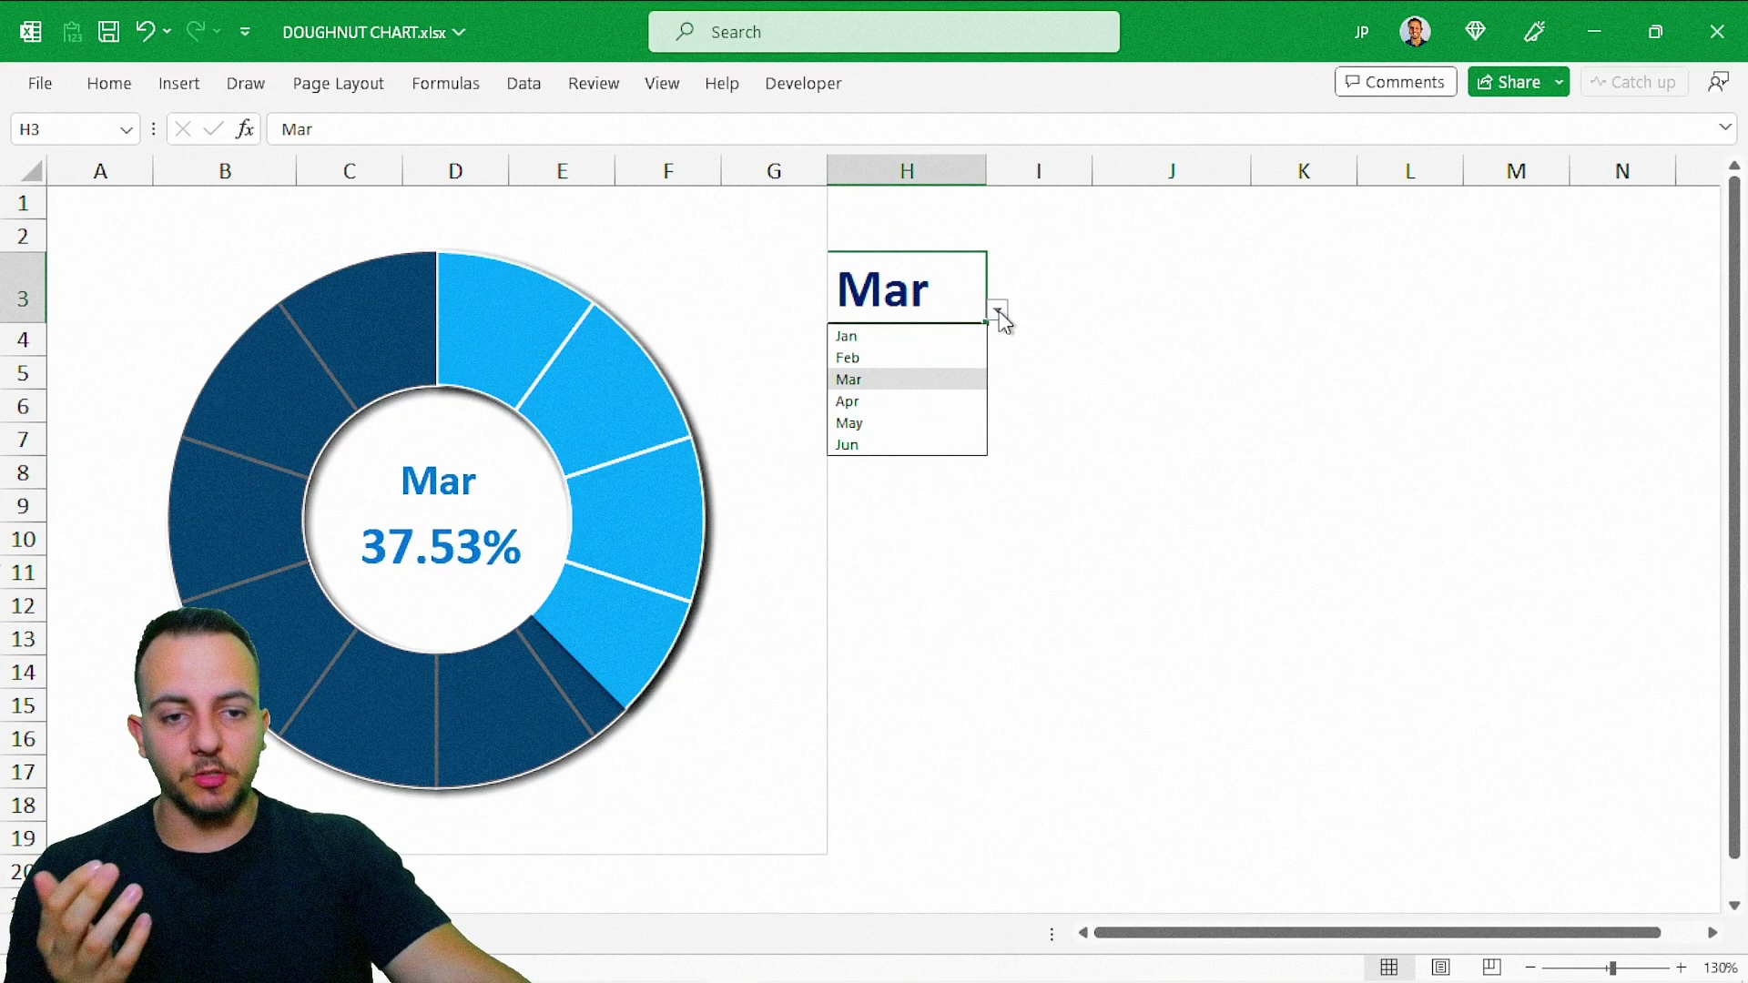